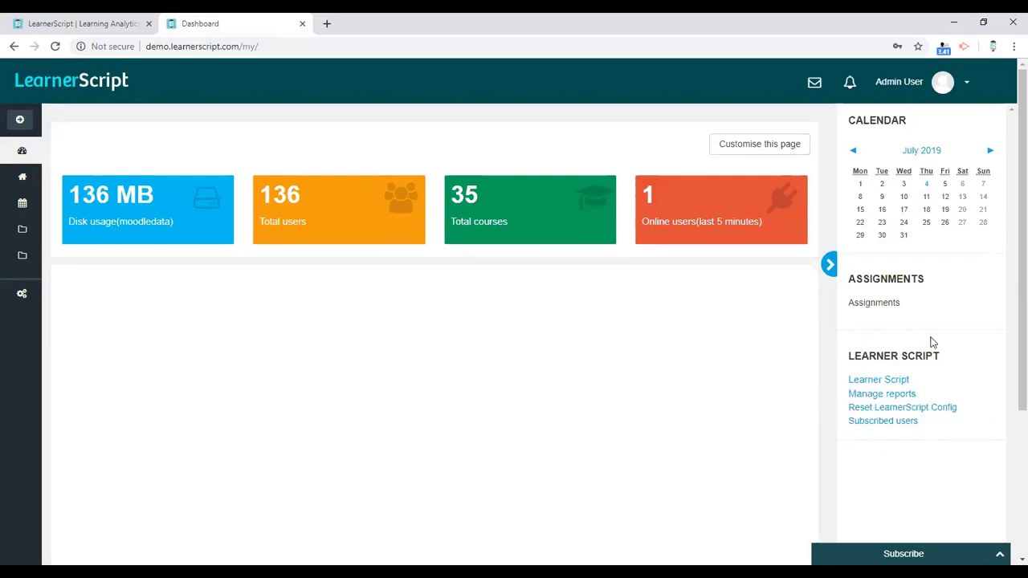
Step: Open the Learner Script reports dashboard and end the welcome tour
click(865, 382)
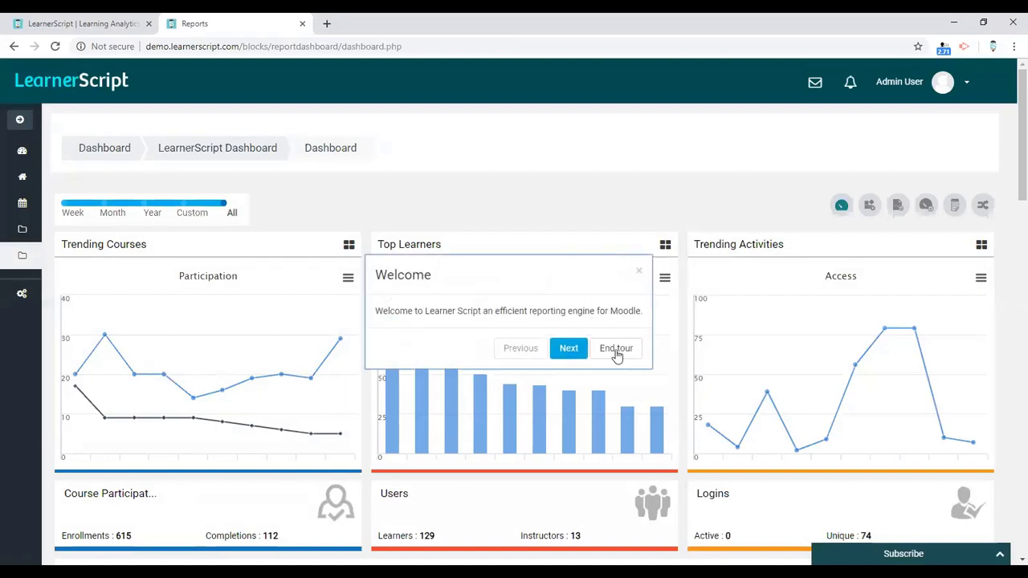
click(615, 348)
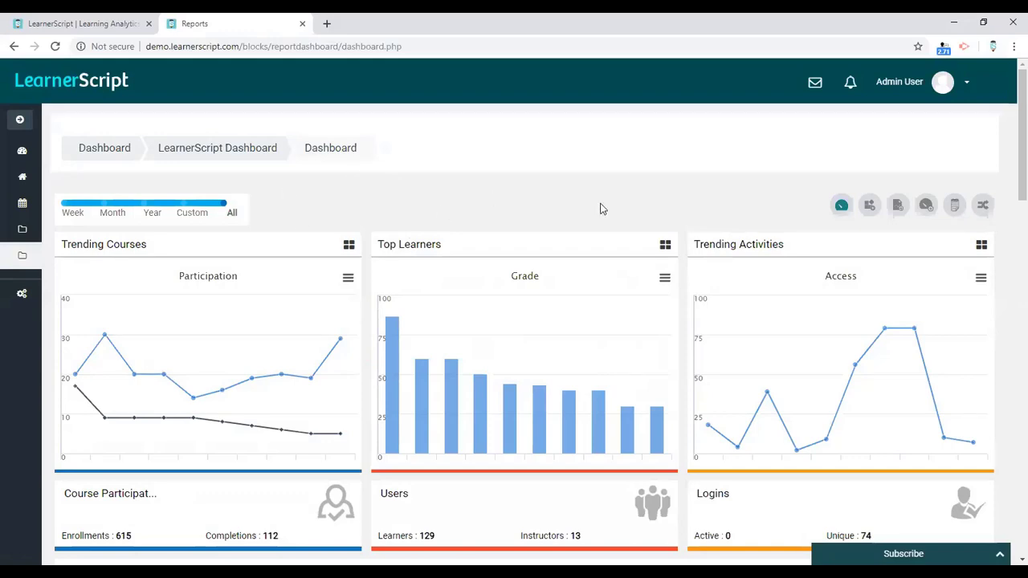
Step: Examine the dashboard's charts, tiles and summary tables, and the list of other dashboards available
scroll(573, 220, down, 5)
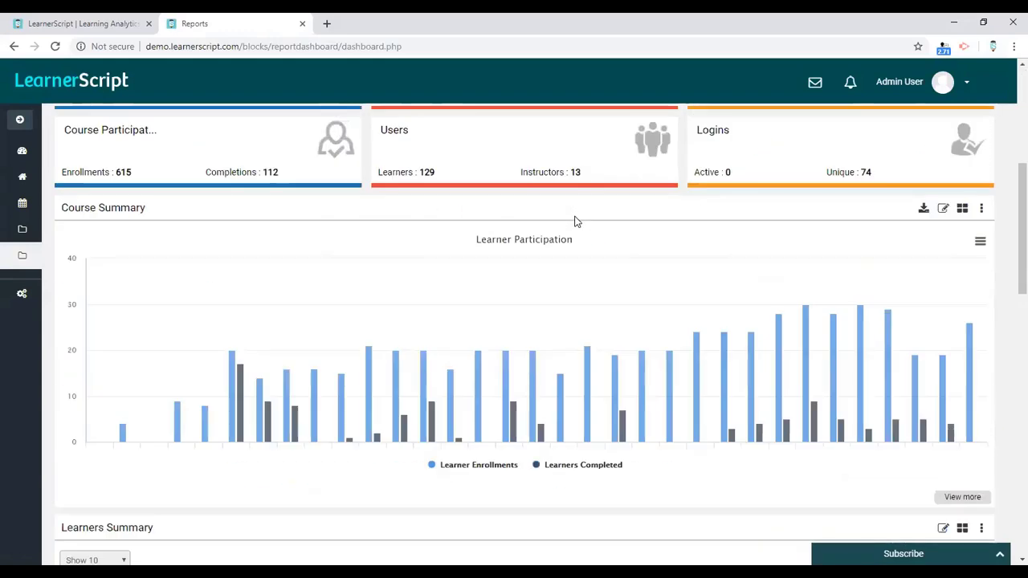
scroll(574, 221, down, 12)
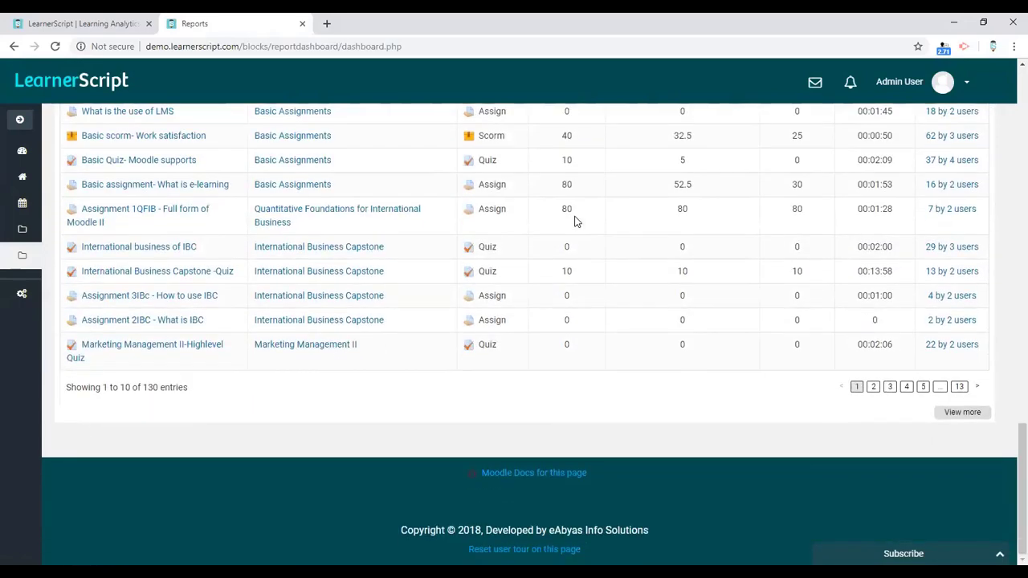
scroll(574, 221, up, 17)
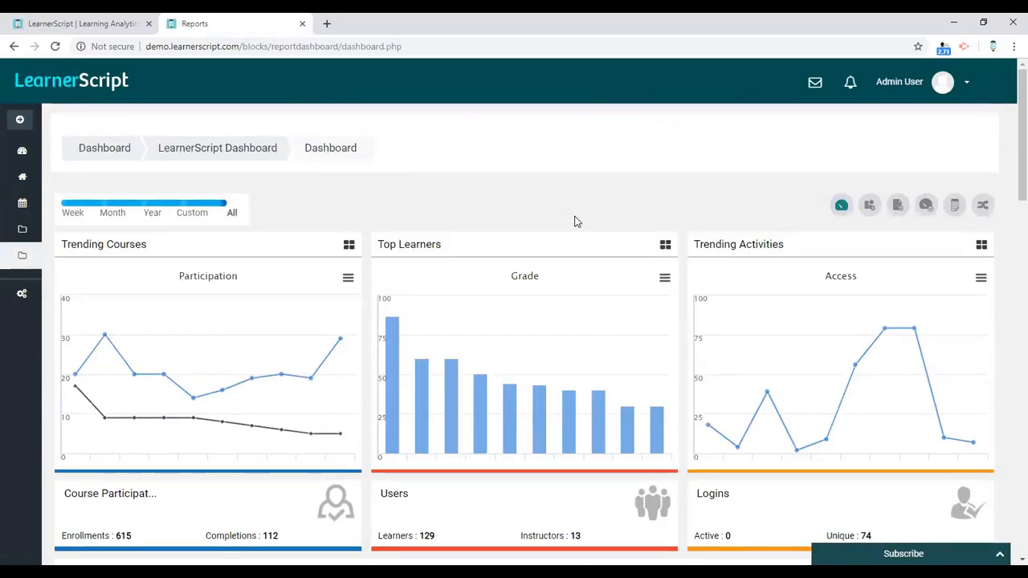
scroll(538, 206, down, 3)
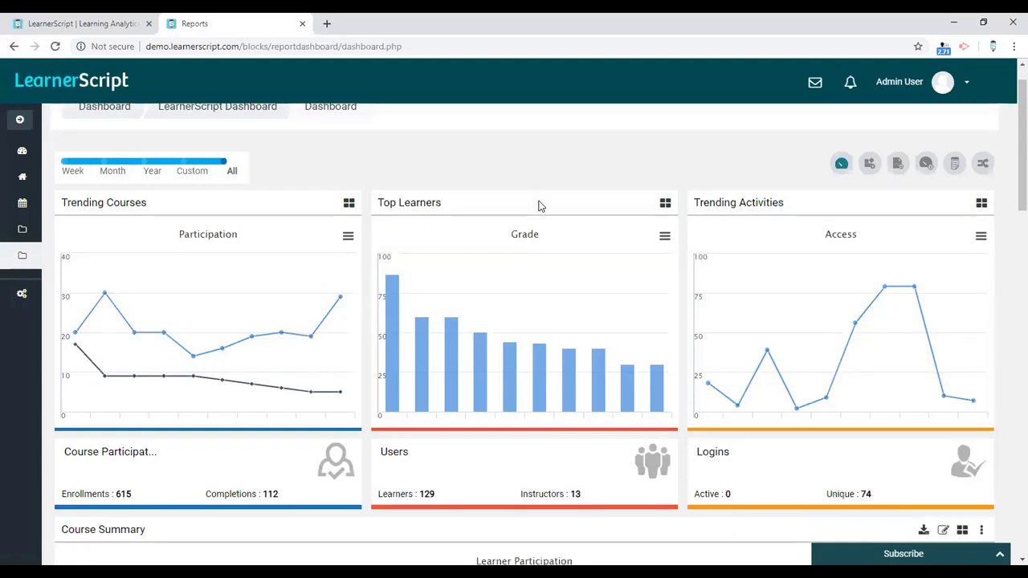
scroll(688, 338, down, 9)
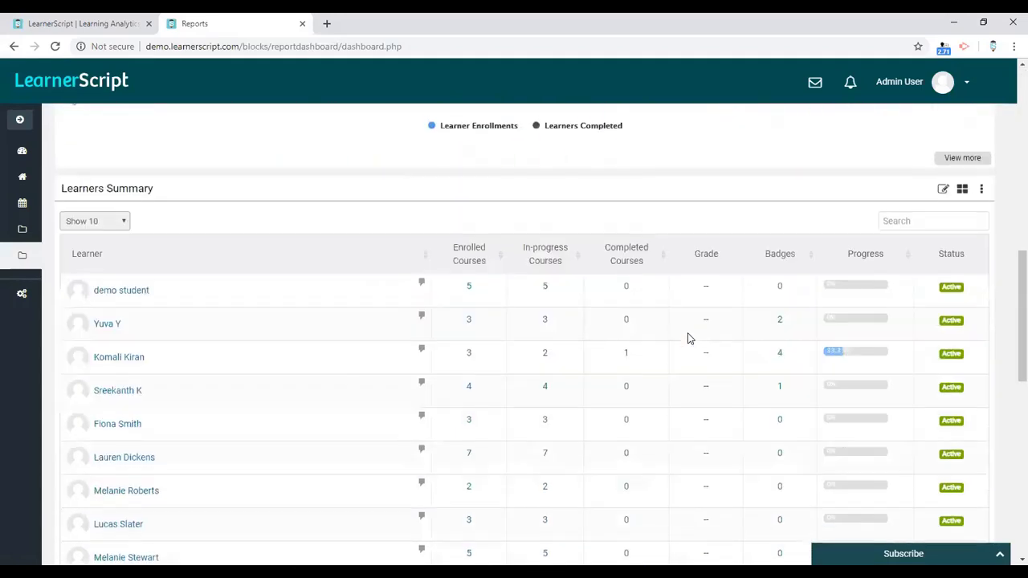
scroll(688, 337, up, 13)
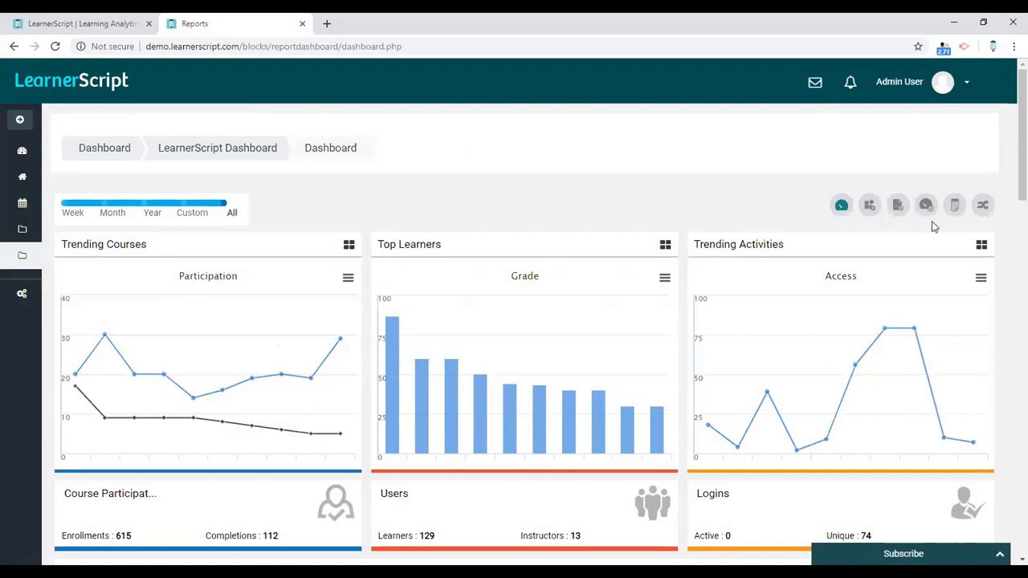
click(841, 204)
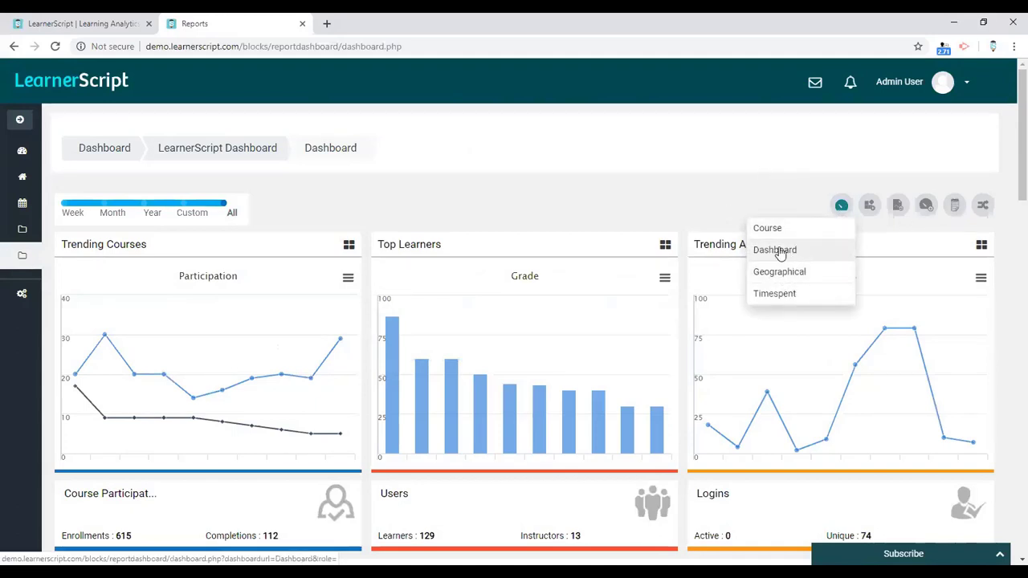
click(714, 163)
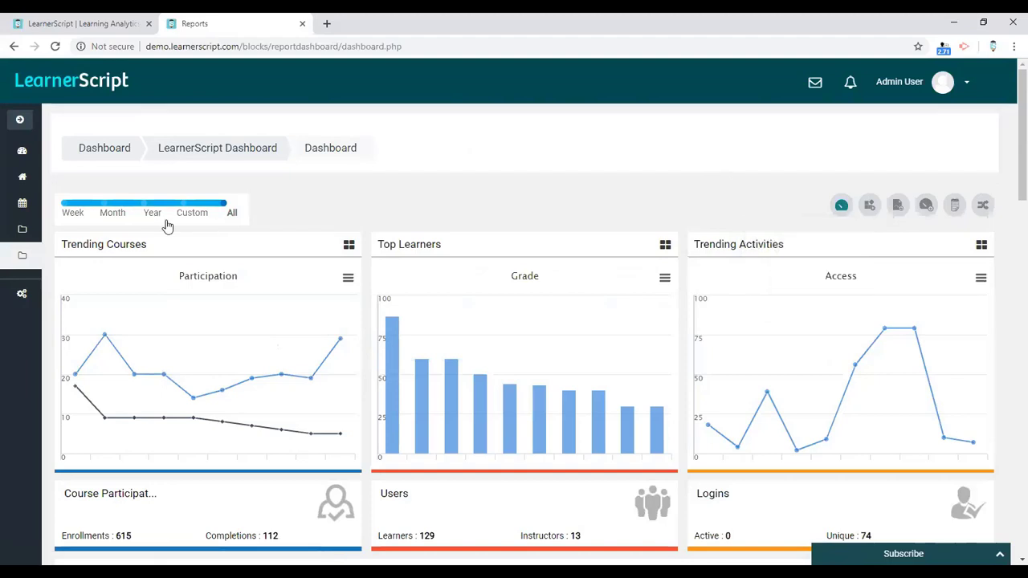
Step: Open the manage reports page, look through the list of reports, and close the page
click(954, 206)
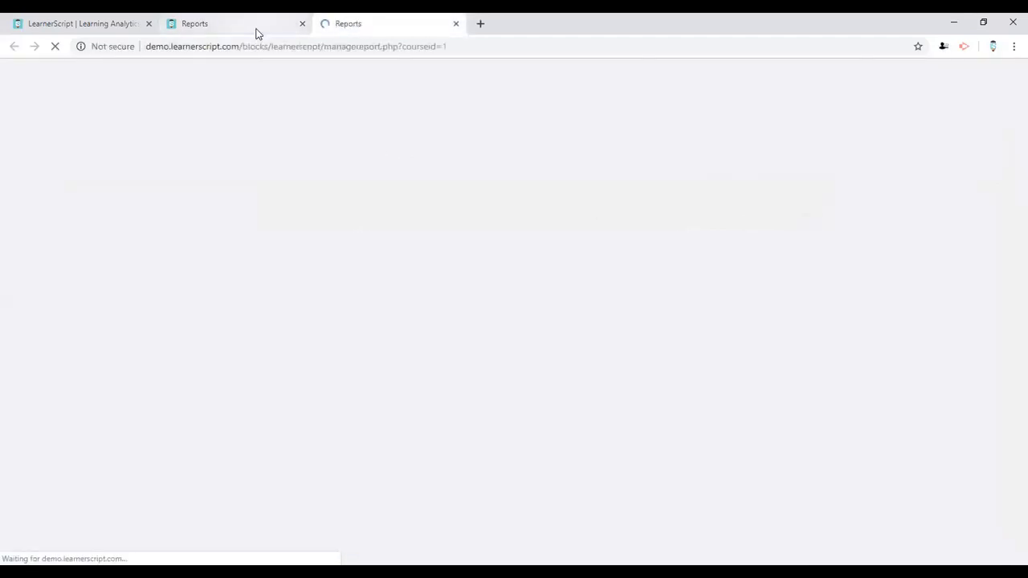
scroll(472, 246, down, 9)
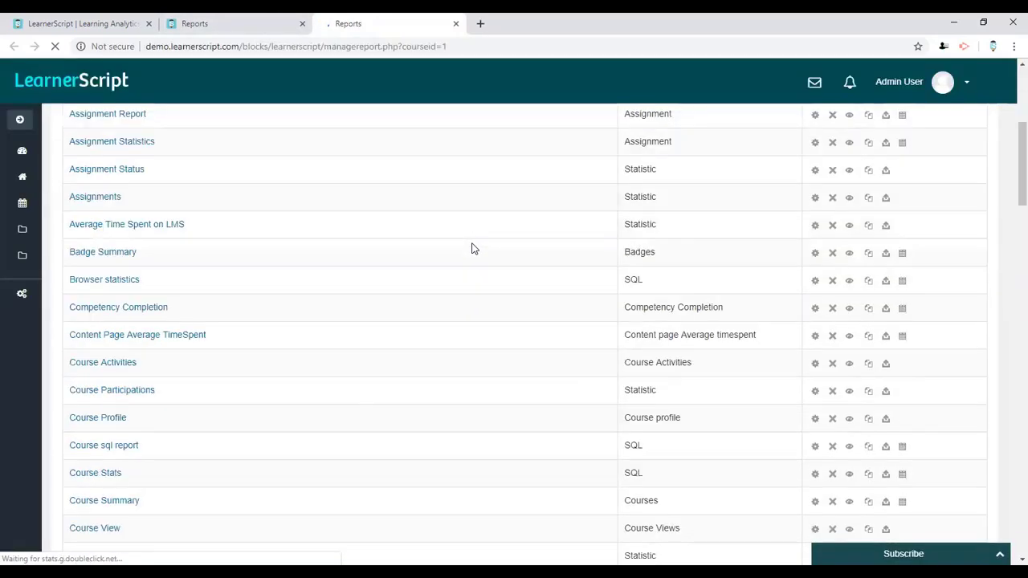
scroll(472, 248, down, 20)
scroll(472, 248, up, 3)
scroll(472, 248, up, 10)
middle_click(363, 17)
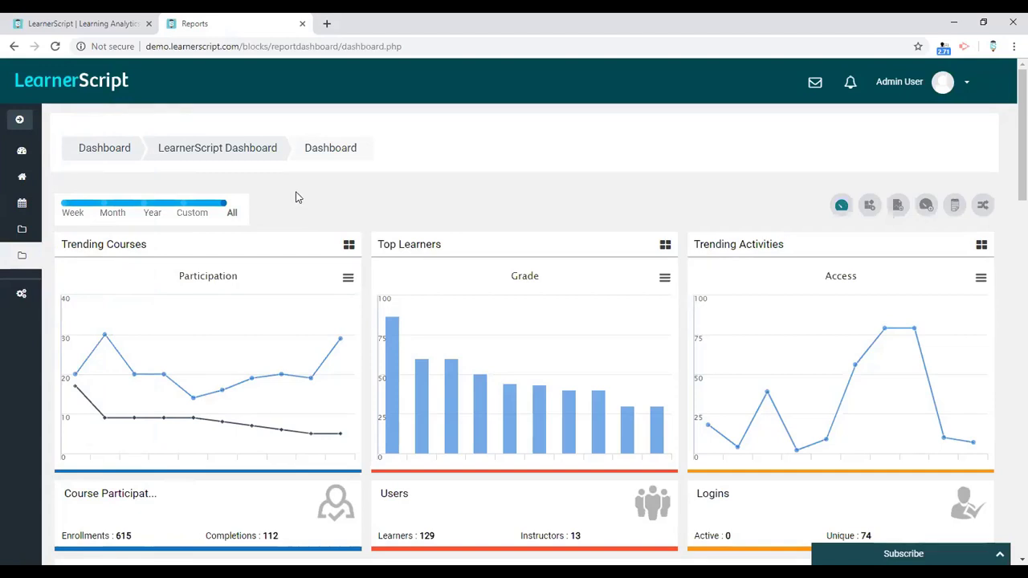
Step: Filter the dashboard data by Year, and by Month
click(153, 219)
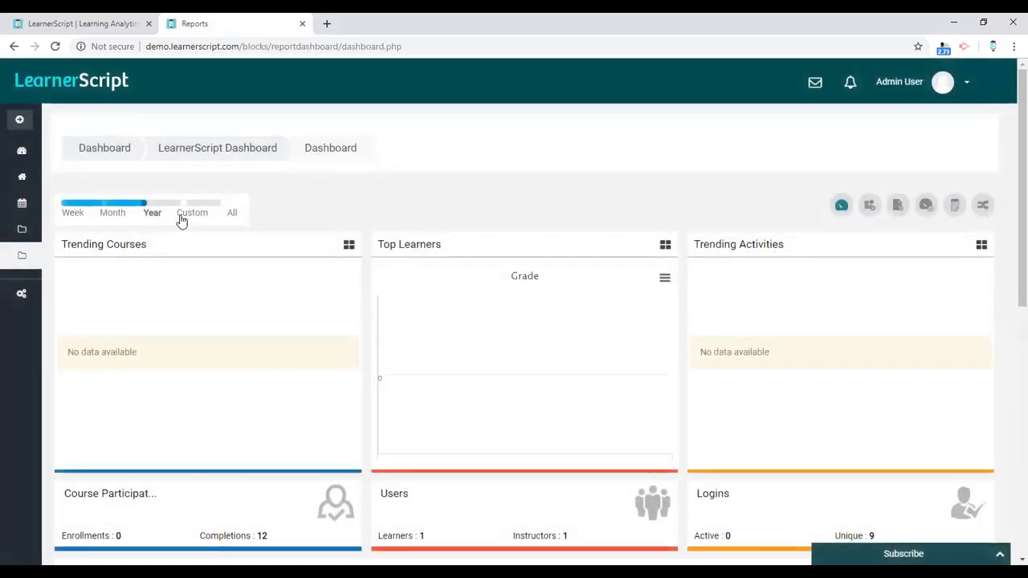
click(125, 215)
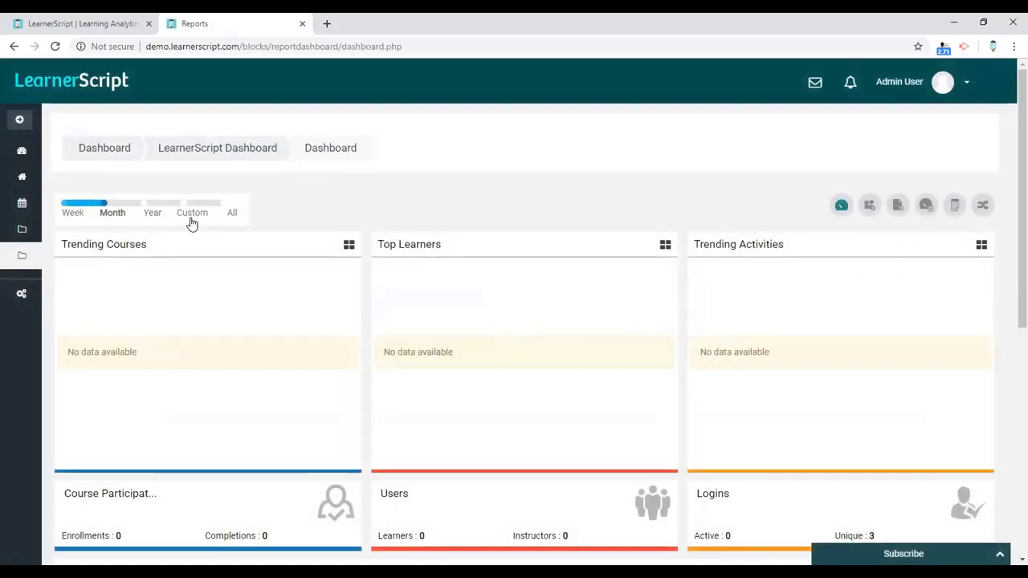
Step: Filter the dashboard by a custom date range from 2018-07-04 to 2019-07-04 and review the widgets
click(191, 216)
click(276, 212)
click(365, 273)
click(371, 235)
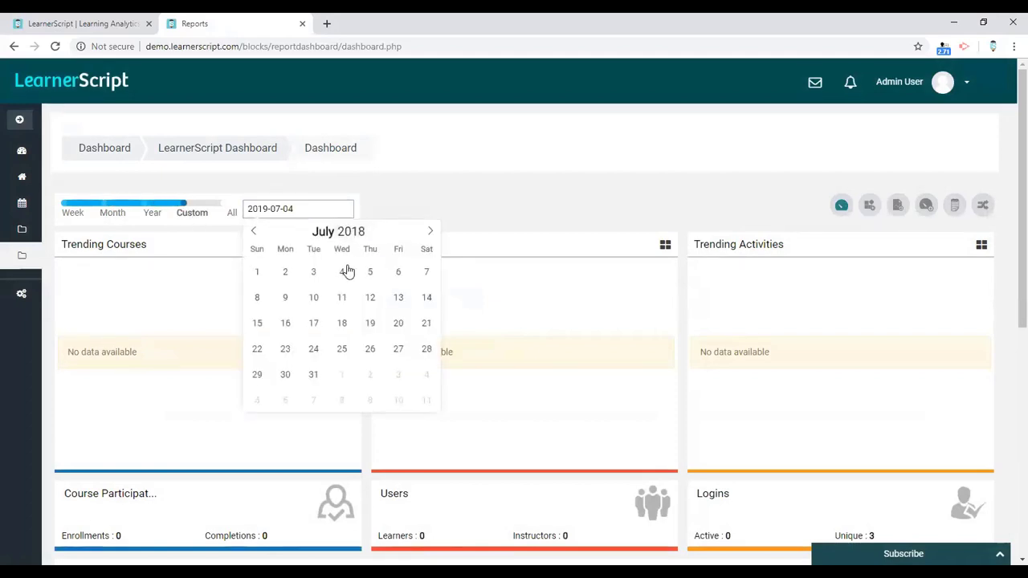
click(341, 271)
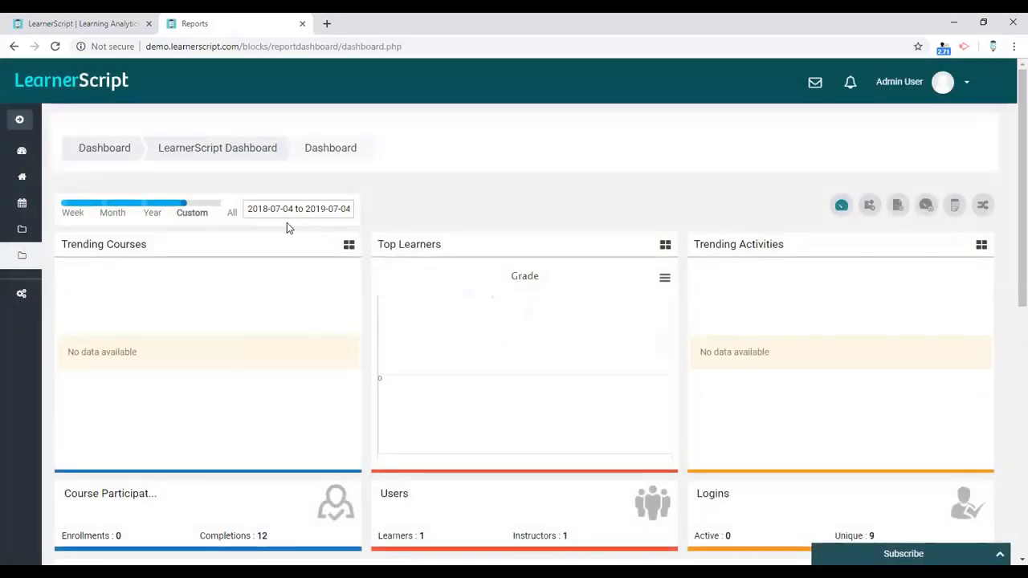
scroll(419, 243, down, 3)
scroll(406, 241, up, 3)
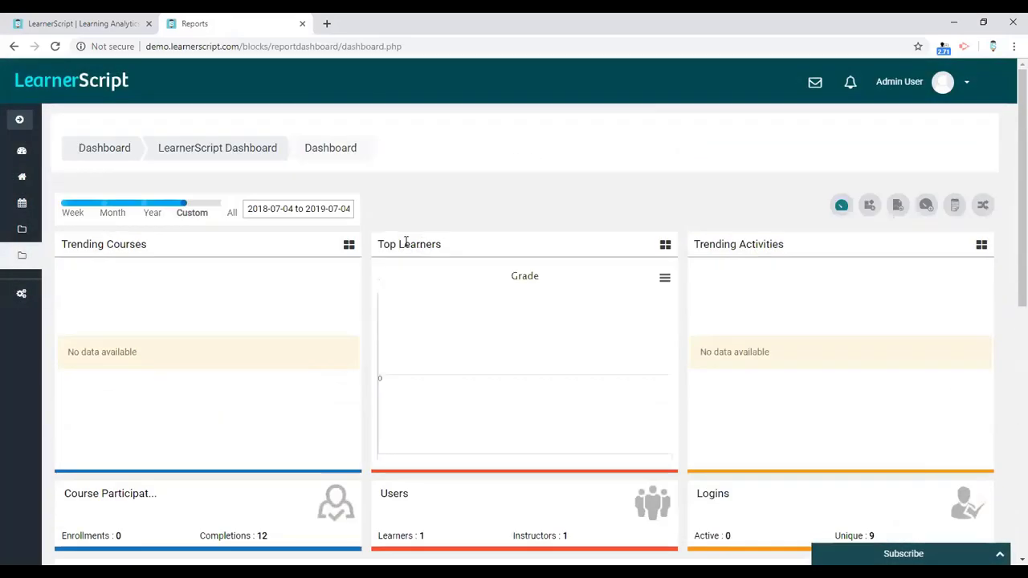
scroll(404, 241, down, 6)
scroll(405, 243, up, 7)
Step: Set the dashboard's time filter to All and review the charts
click(235, 218)
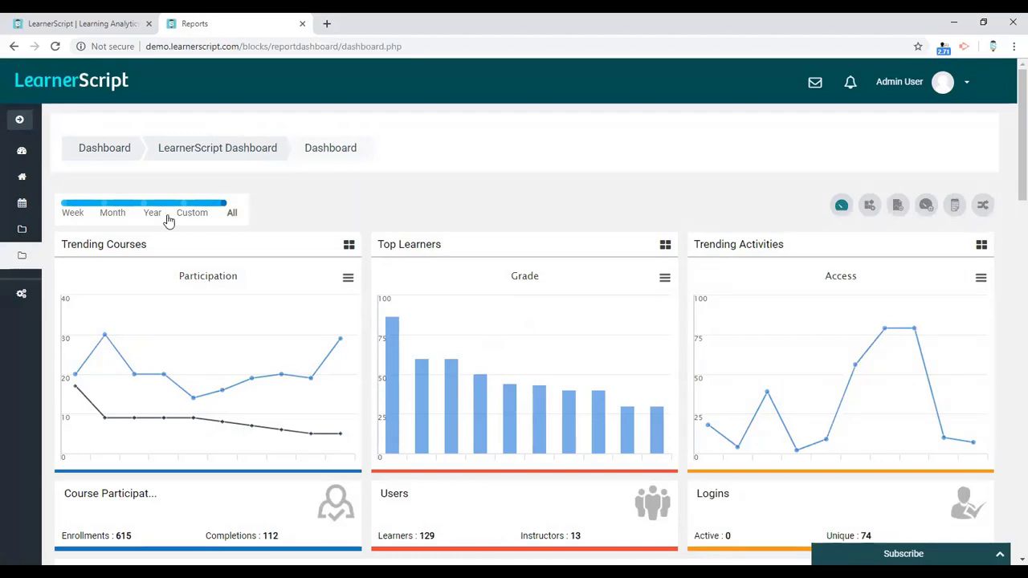
scroll(380, 229, down, 6)
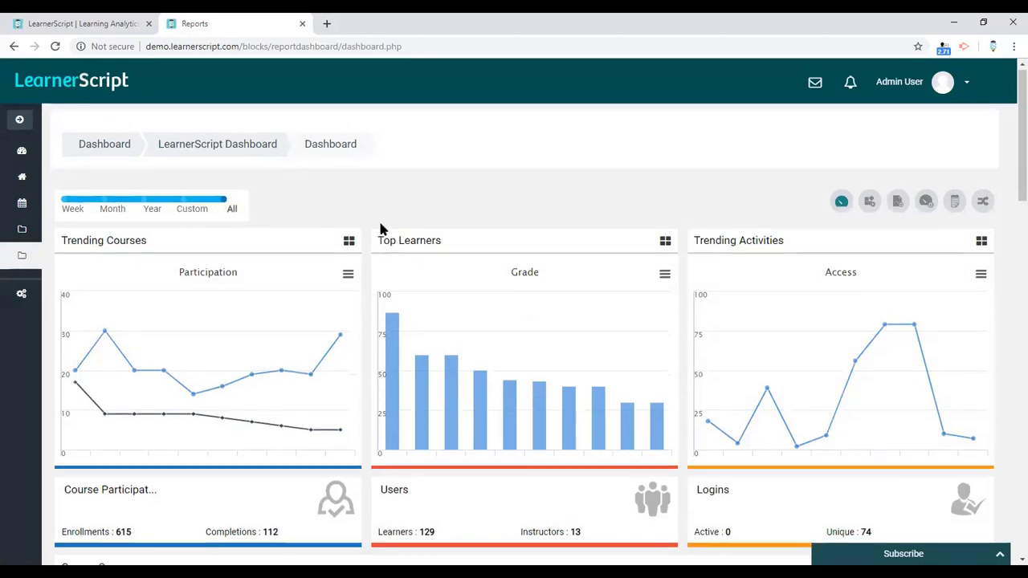
scroll(380, 229, up, 5)
scroll(381, 229, up, 2)
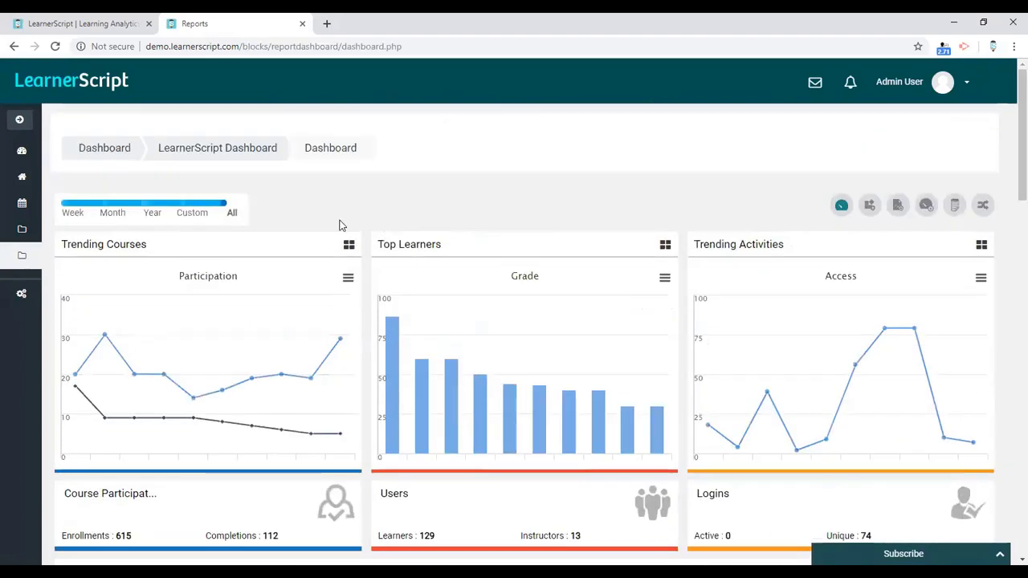
Step: Switch to the Course dashboard and look through its assignment, quiz, scorm and module widgets
click(841, 206)
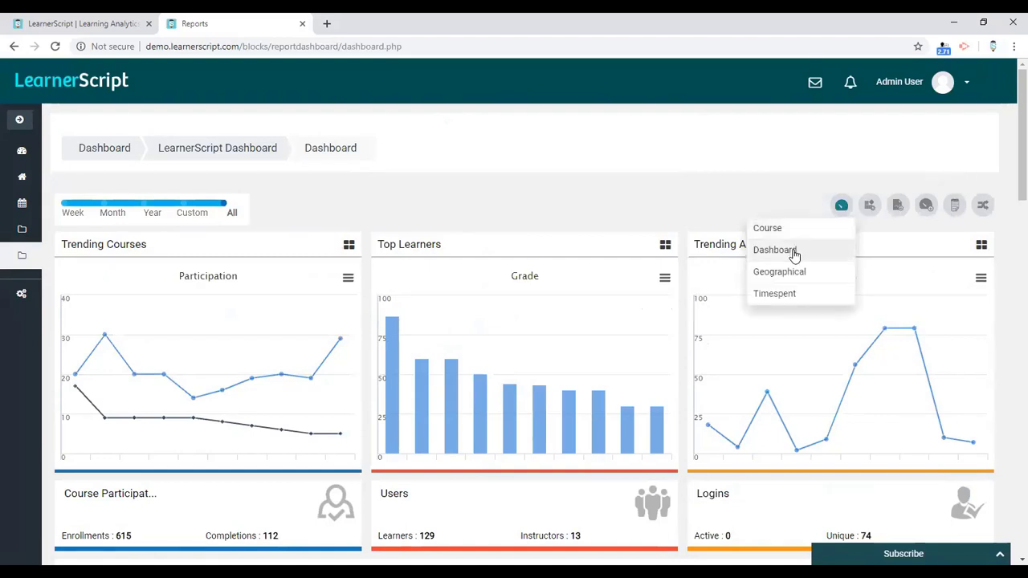
click(842, 207)
click(841, 207)
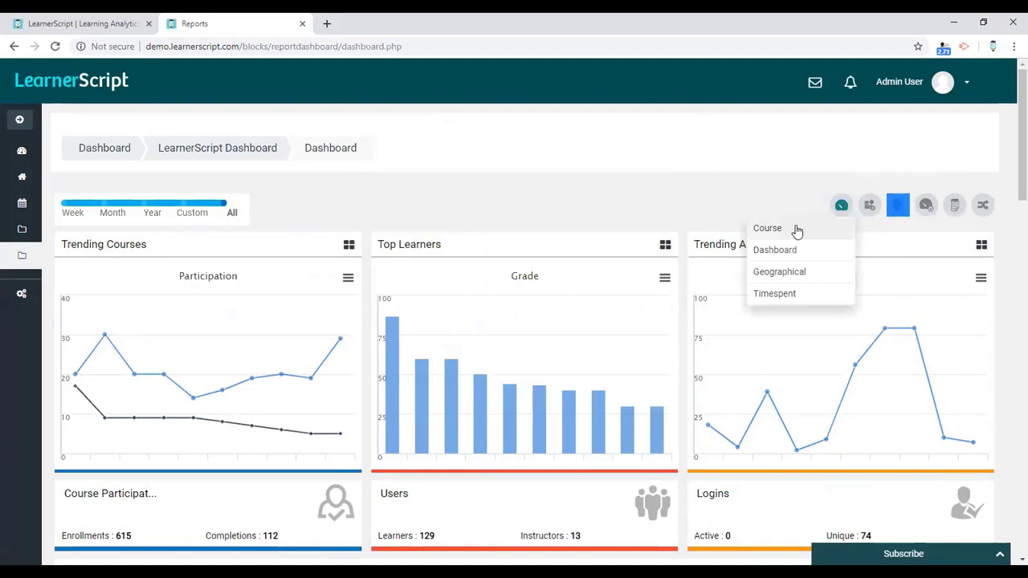
click(841, 206)
click(842, 206)
click(788, 228)
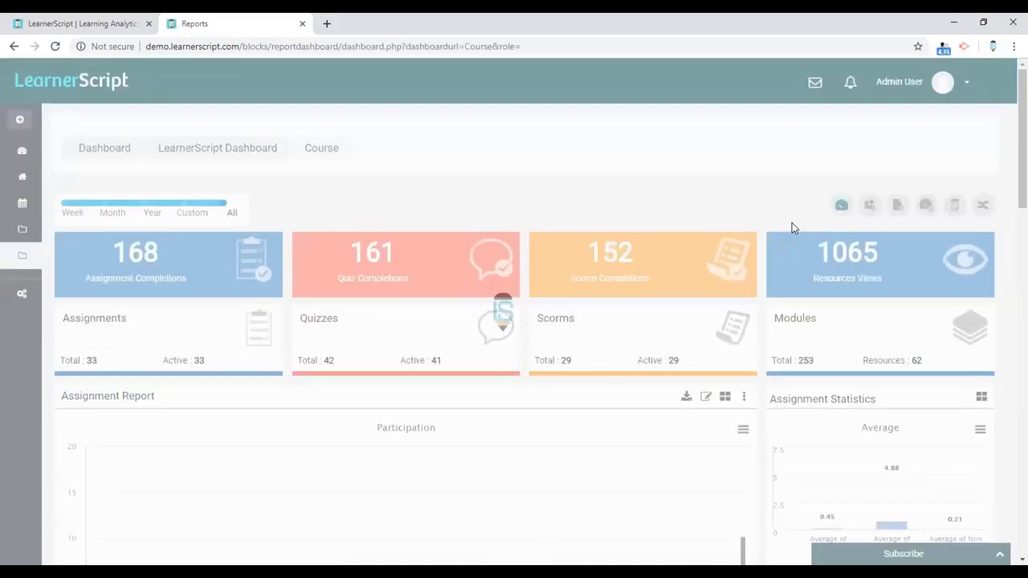
scroll(791, 228, down, 3)
scroll(792, 223, down, 6)
scroll(792, 223, up, 10)
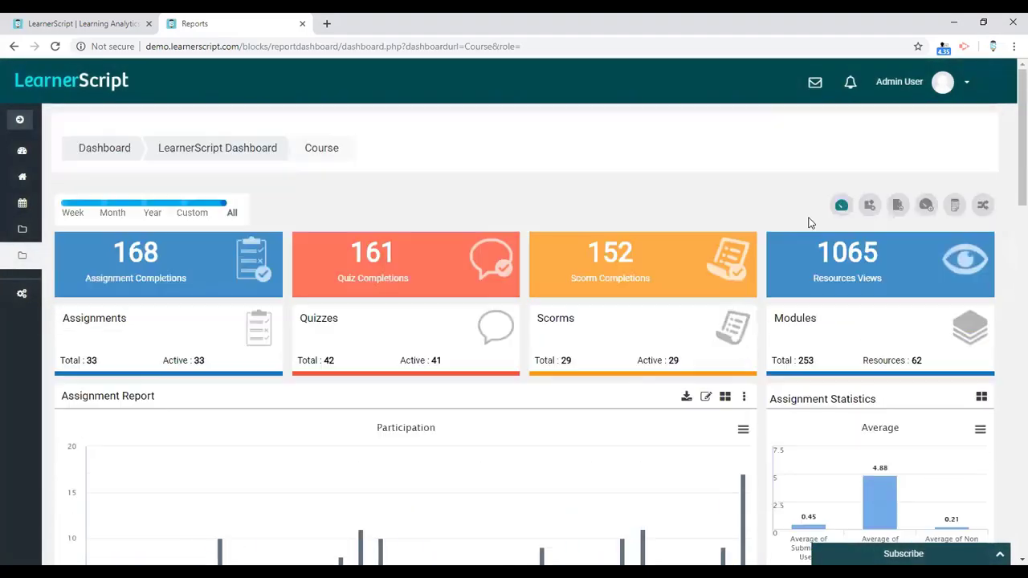
Step: View the Geographical dashboard with its browser and device statistics, and return to the main Dashboard
click(839, 206)
click(802, 270)
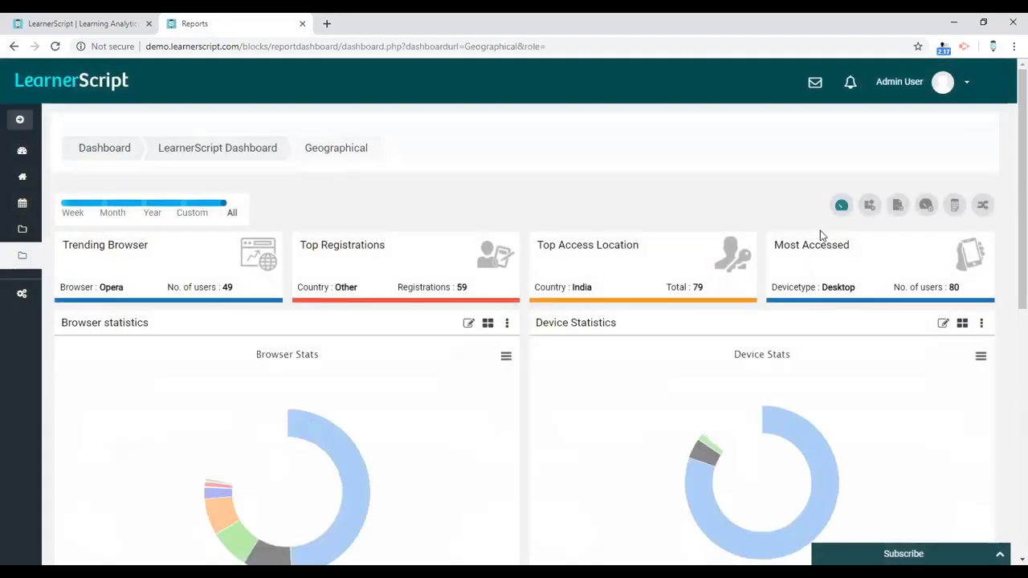
click(841, 206)
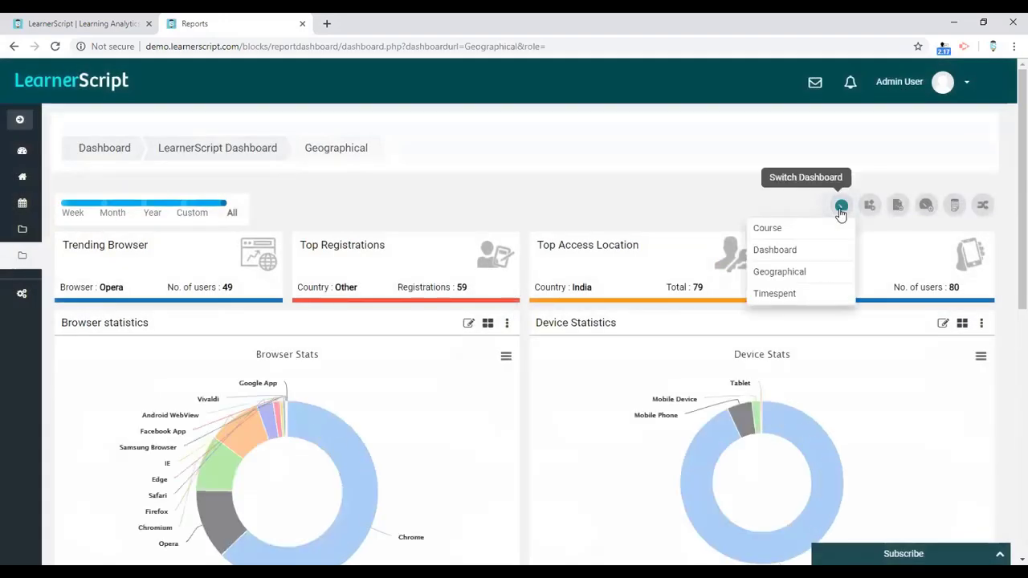
click(798, 250)
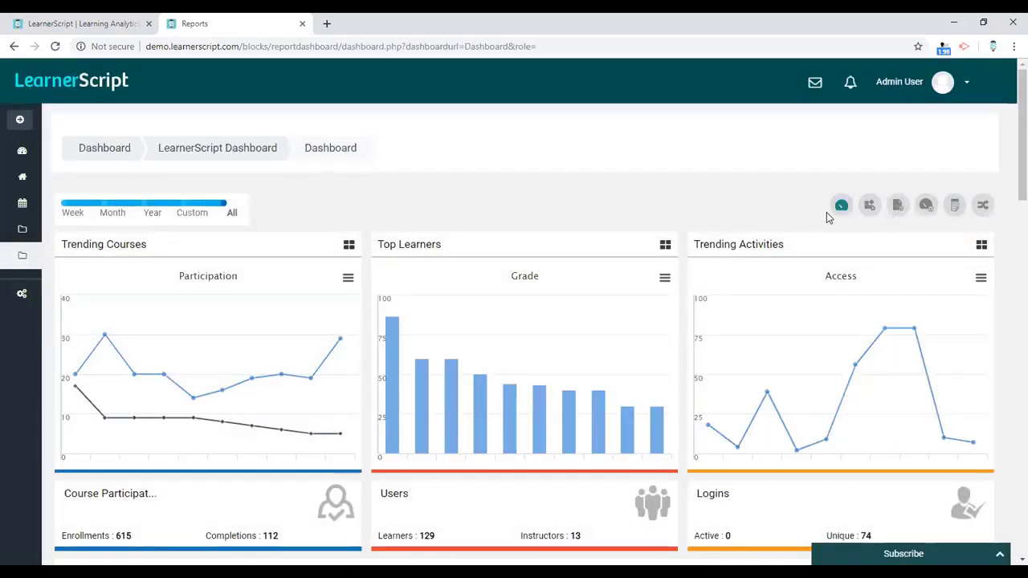
Step: Look at the options for switching dashboards and for adding widgets or tiles, without choosing any
click(841, 207)
click(840, 211)
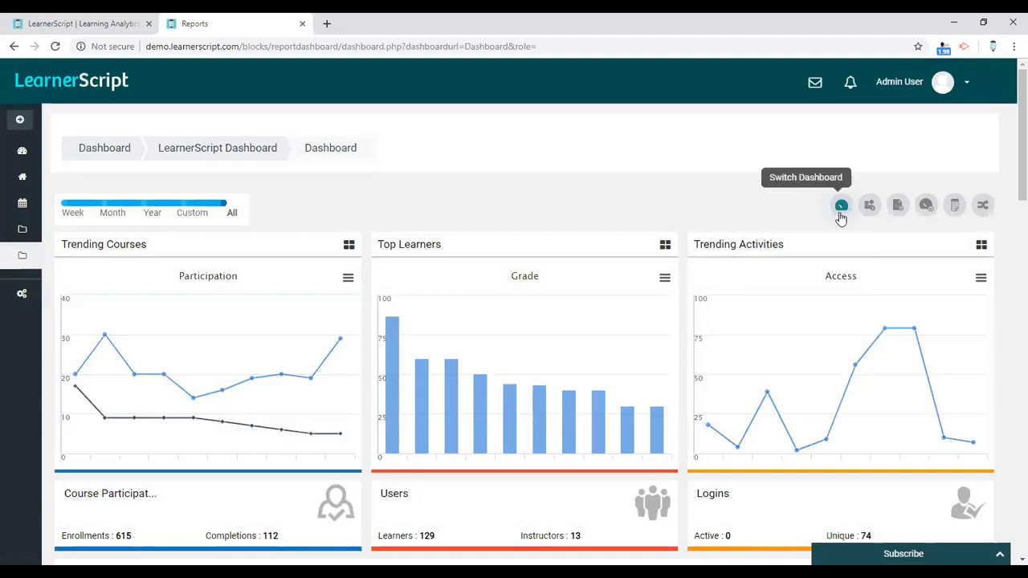
click(868, 212)
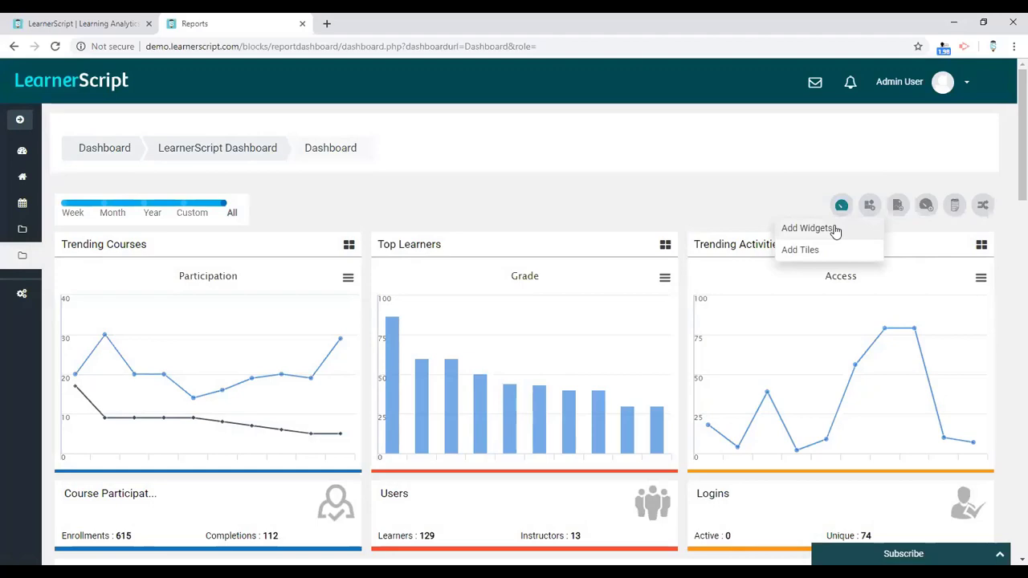
click(688, 207)
Step: Examine the trending charts and Course Summary graph, and highlight the enrollment and completion figures in the Course Participations tile
scroll(688, 207, down, 1)
scroll(688, 208, down, 4)
scroll(688, 207, down, 2)
scroll(689, 207, up, 6)
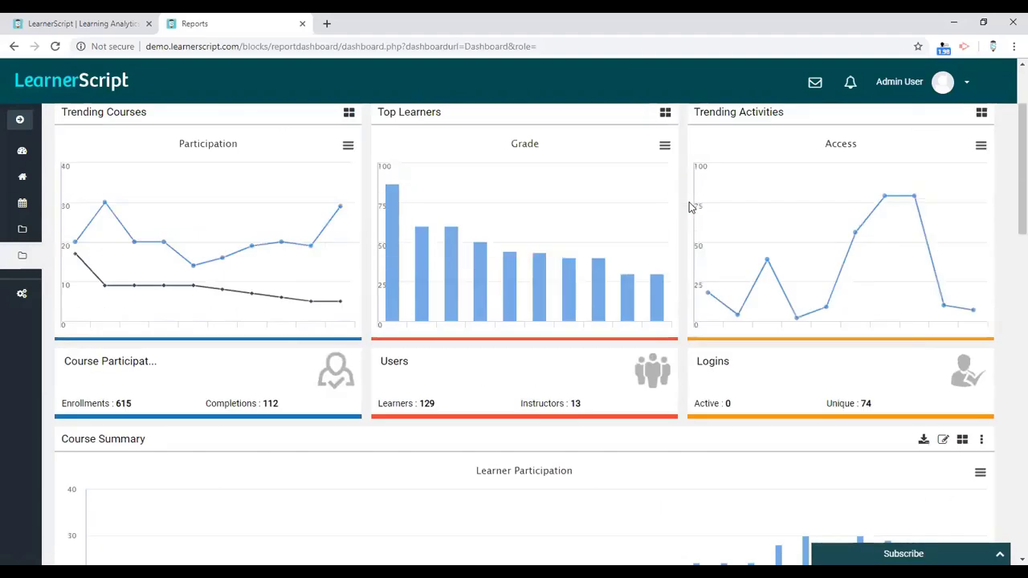
scroll(689, 207, up, 1)
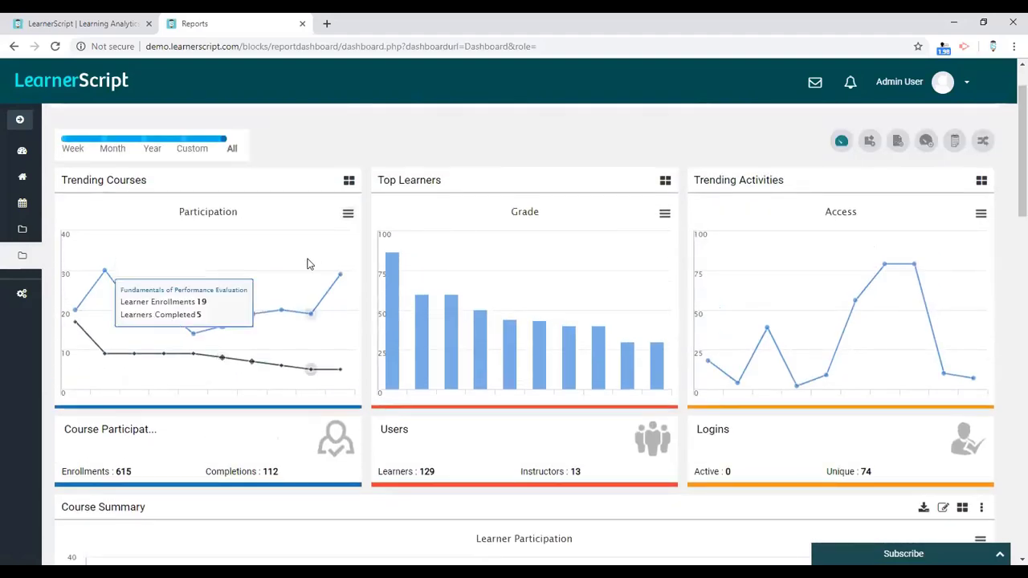
scroll(696, 251, down, 5)
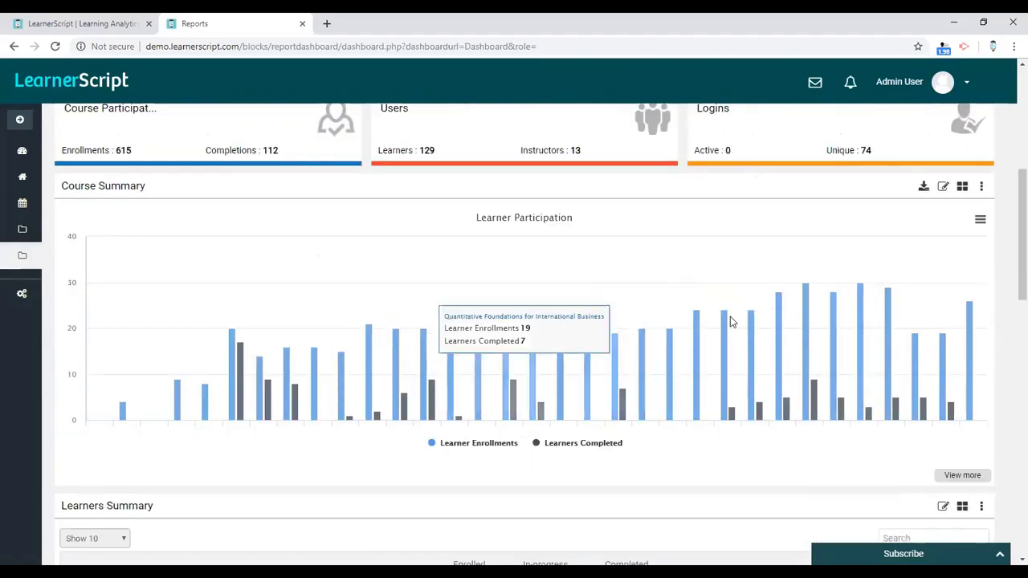
scroll(718, 301, up, 1)
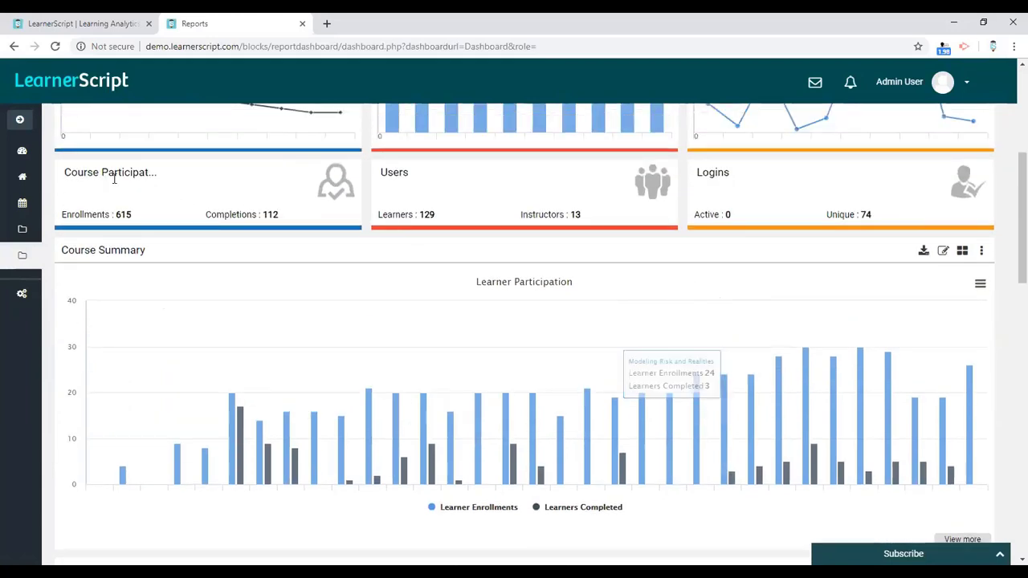
drag(63, 211, 292, 227)
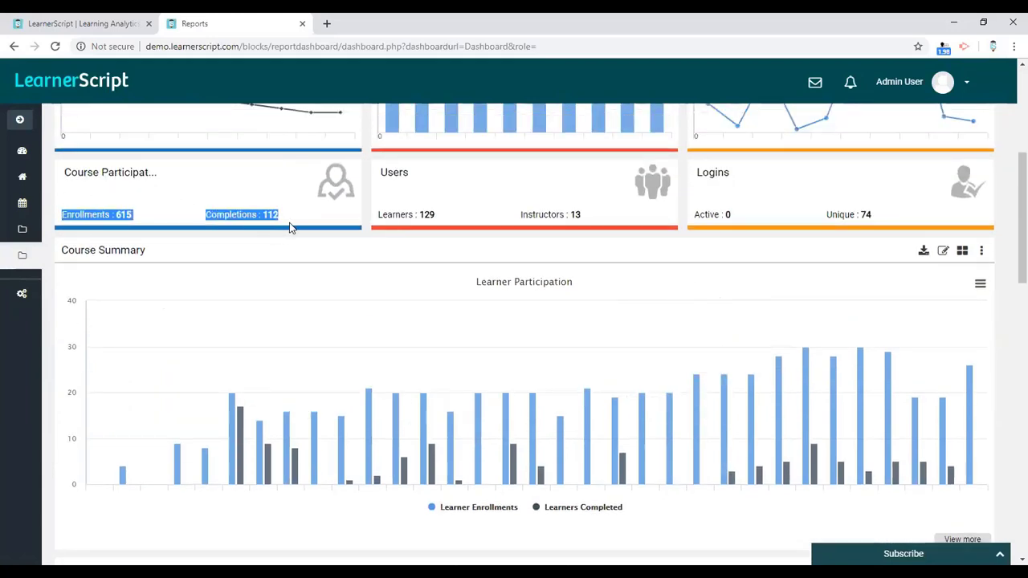
Step: Highlight the learner and instructor figures in the Users tile and look over the neighbouring tiles
click(372, 221)
drag(382, 214, 591, 218)
click(601, 233)
scroll(602, 233, up, 3)
mouse_move(710, 283)
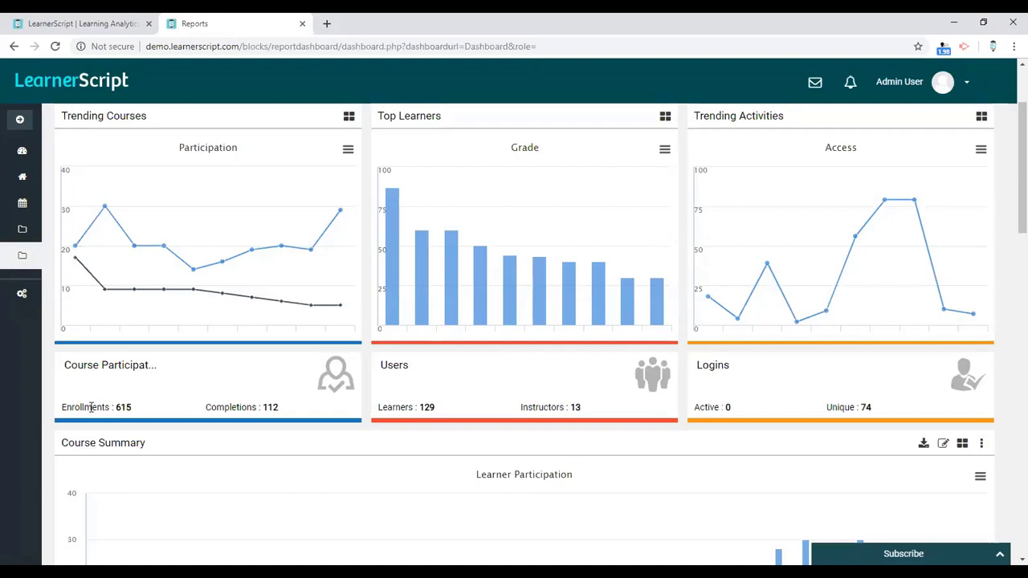
click(416, 408)
double_click(522, 408)
click(718, 392)
scroll(479, 374, up, 2)
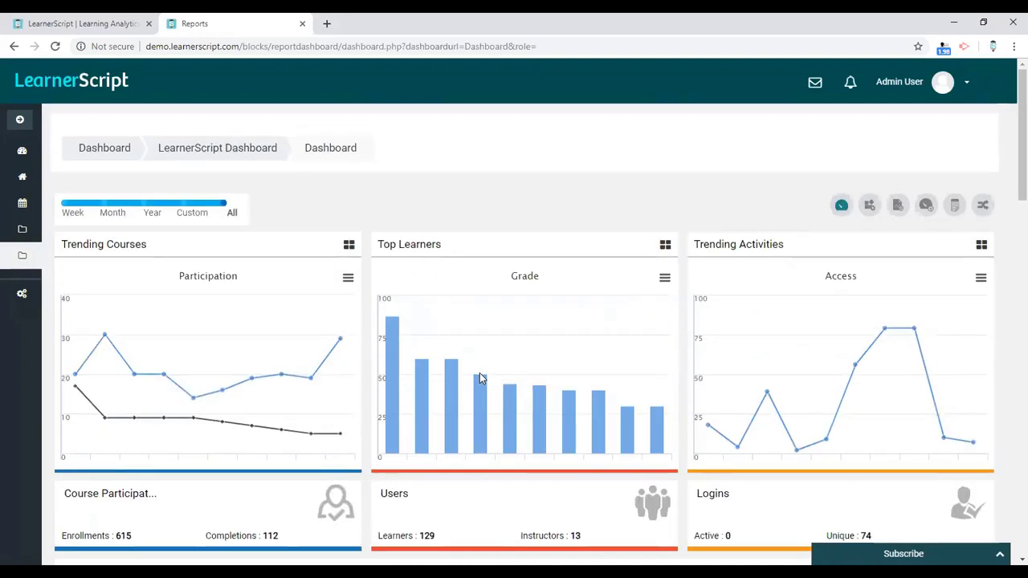
Step: Compare the trending charts and summary tiles with the Course Summary graph on the Dashboard
scroll(338, 337, down, 3)
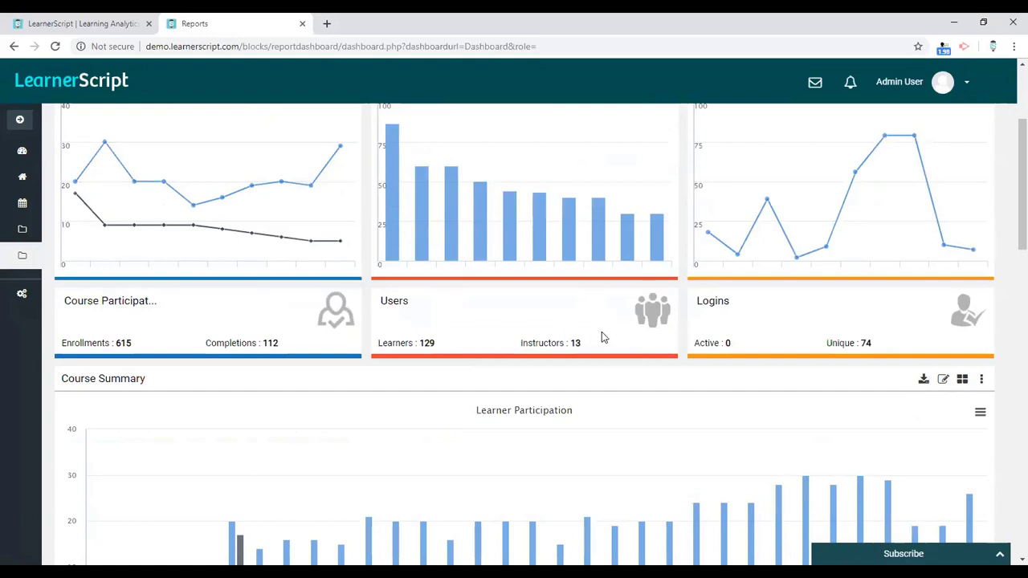
scroll(607, 331, up, 3)
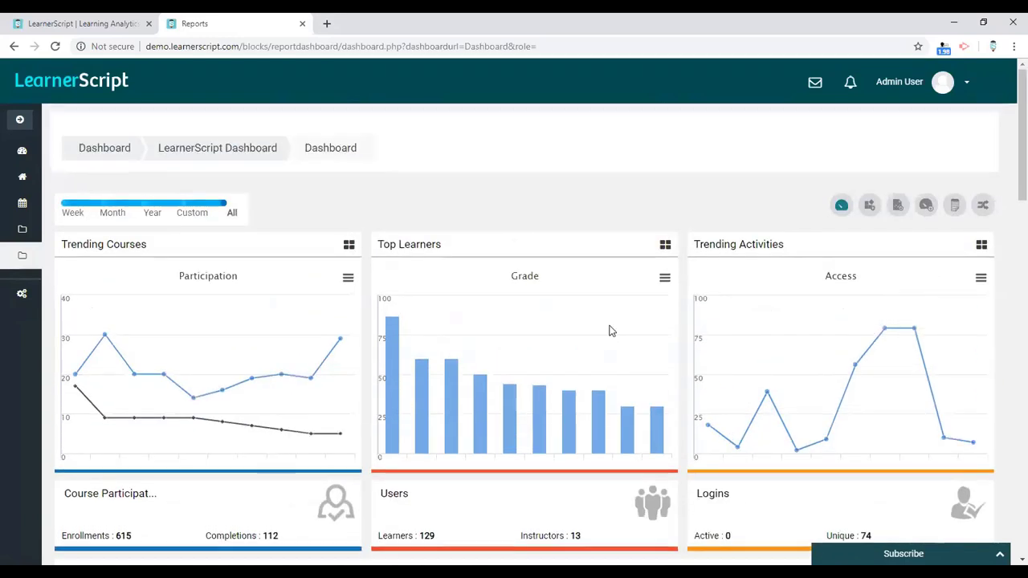
scroll(450, 342, down, 4)
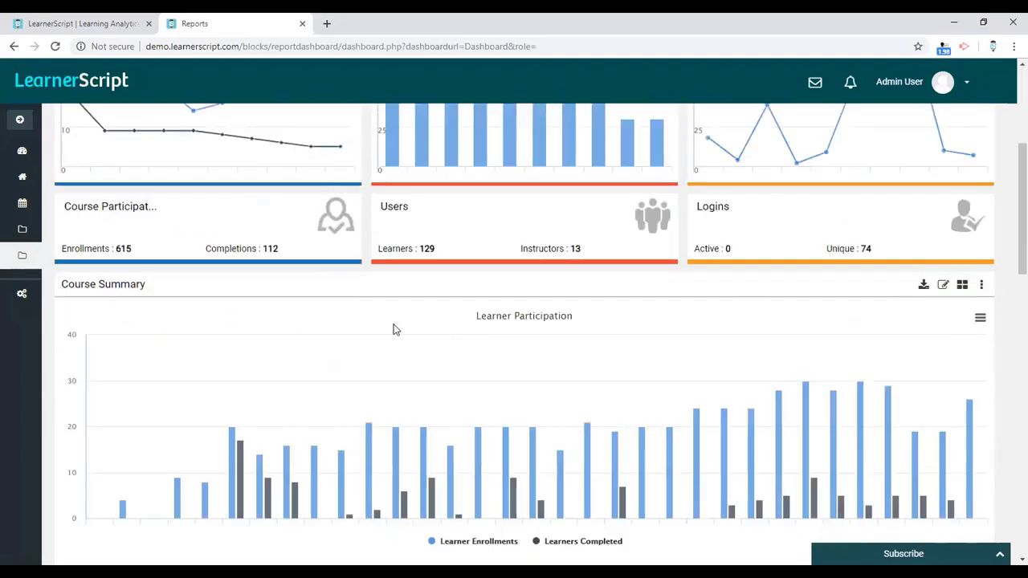
scroll(451, 342, down, 2)
scroll(298, 298, up, 2)
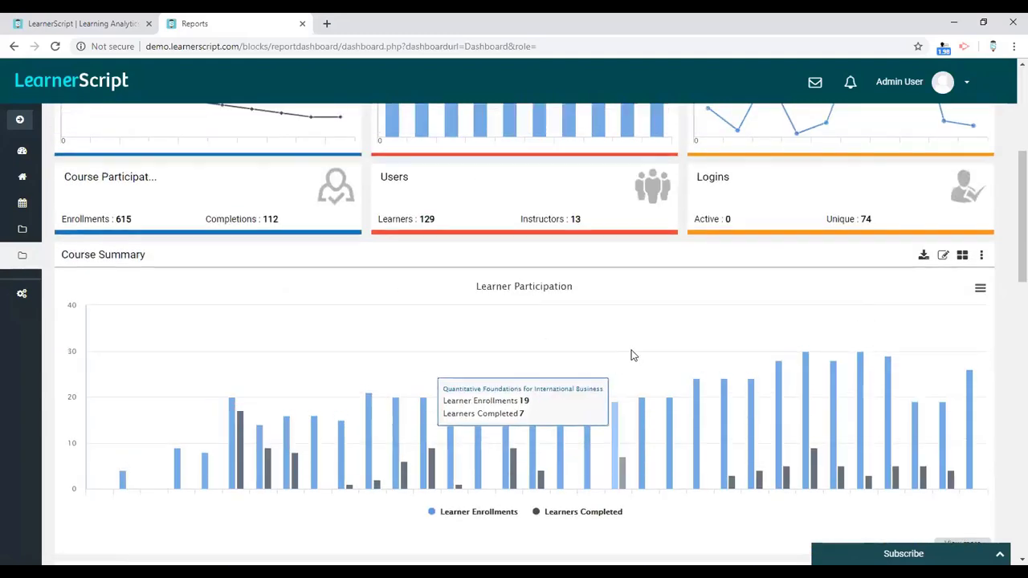
scroll(613, 365, up, 4)
Step: Browse the full list of reports that can be added to the dashboard as widgets, and close it without adding any
click(869, 204)
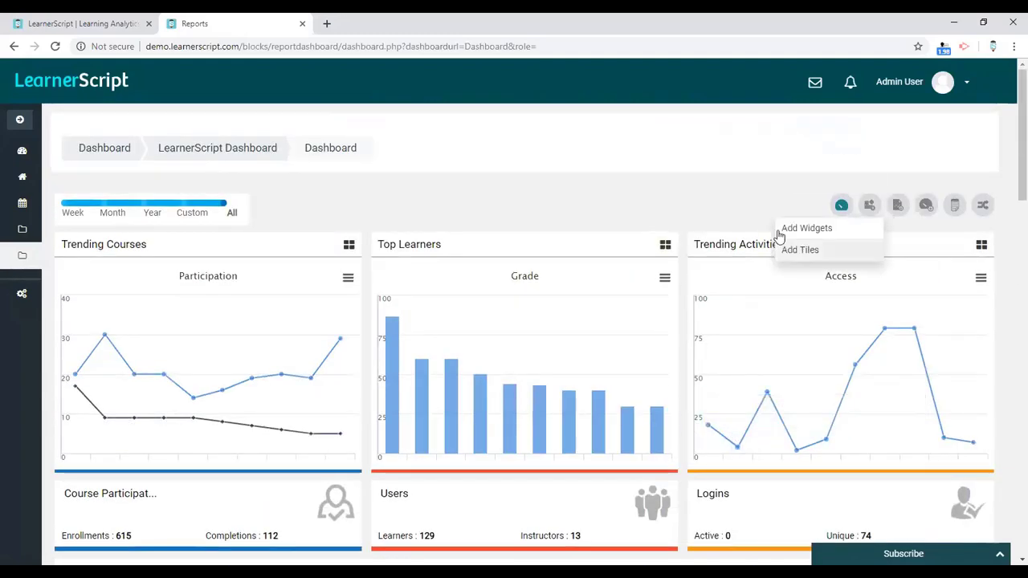
click(803, 231)
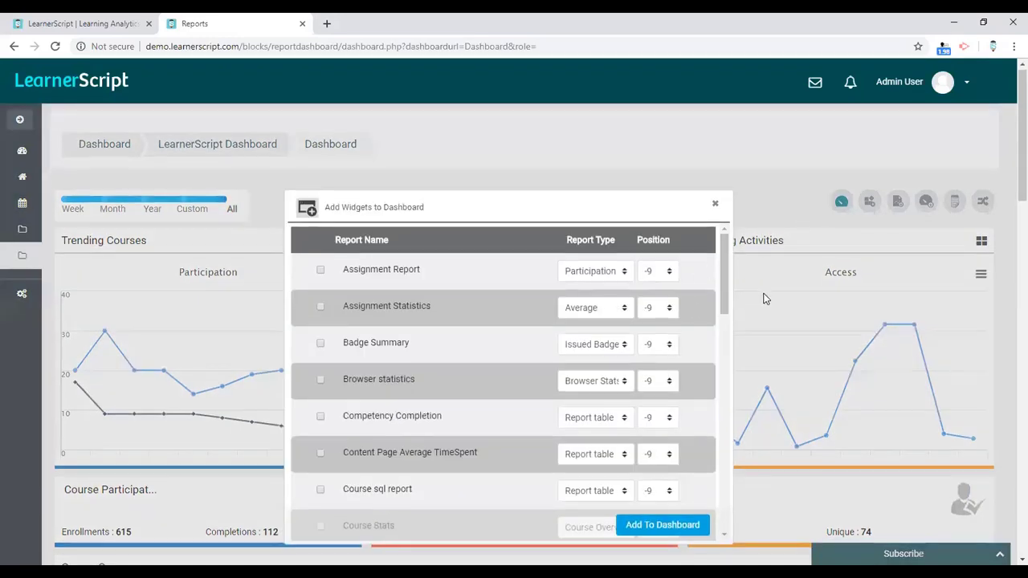
scroll(672, 319, down, 2)
scroll(673, 216, up, 1)
scroll(680, 253, down, 9)
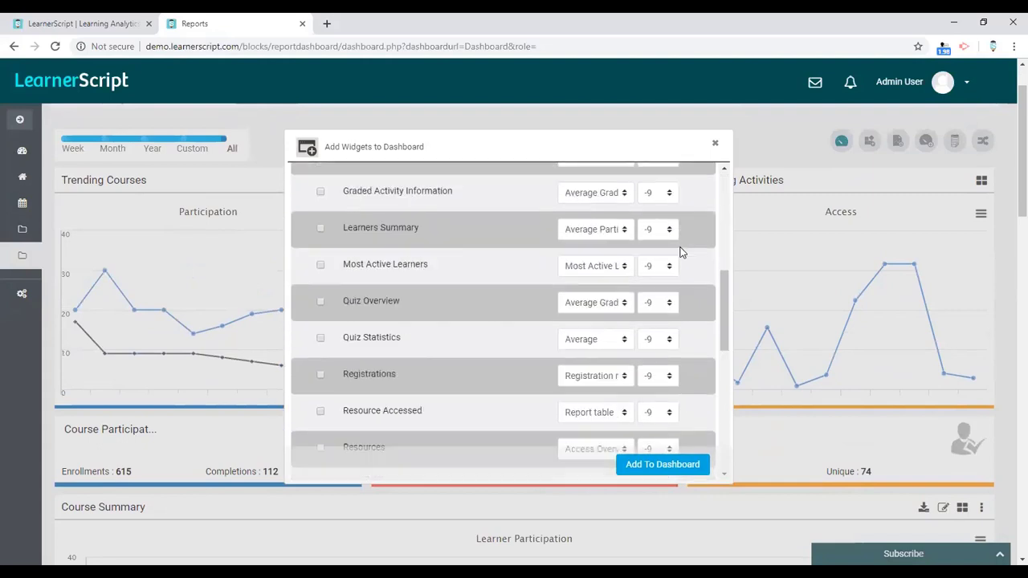
scroll(679, 252, down, 2)
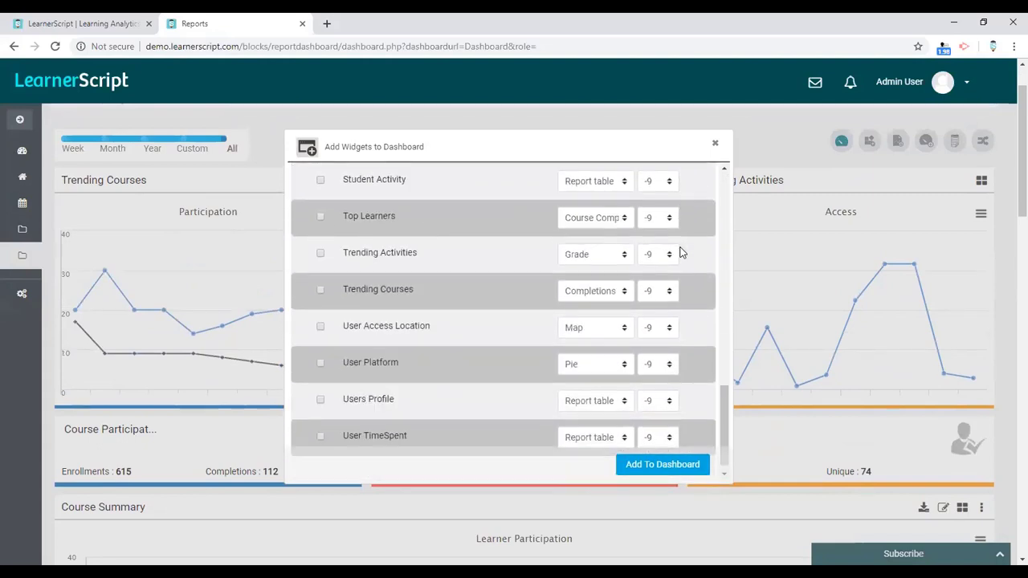
scroll(680, 252, up, 10)
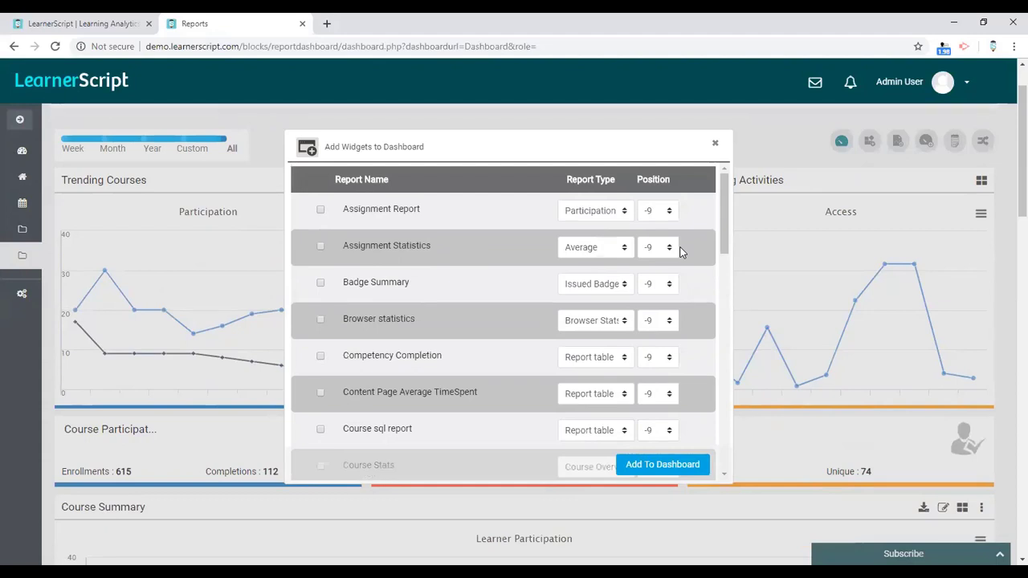
scroll(684, 246, up, 2)
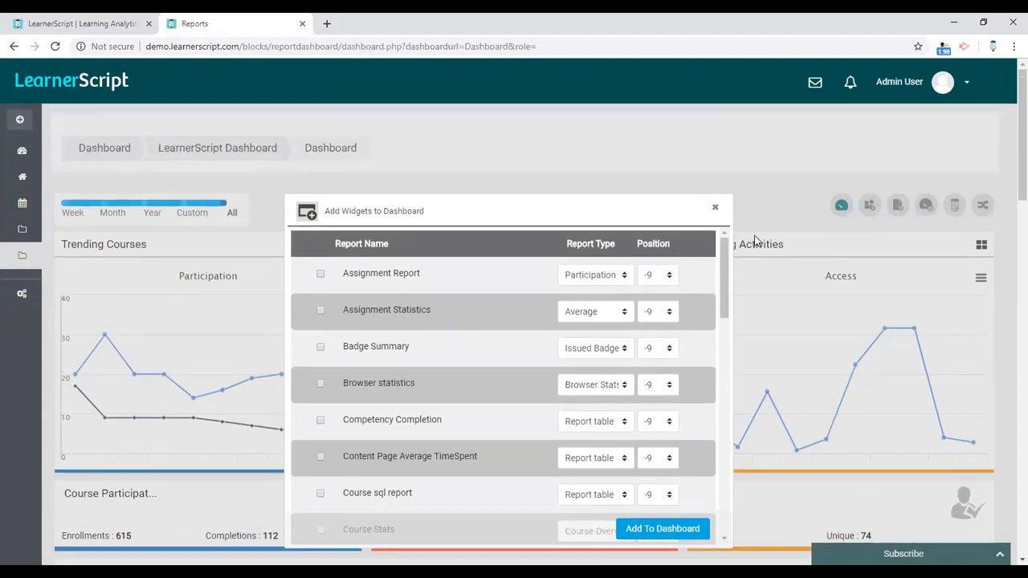
scroll(755, 241, down, 2)
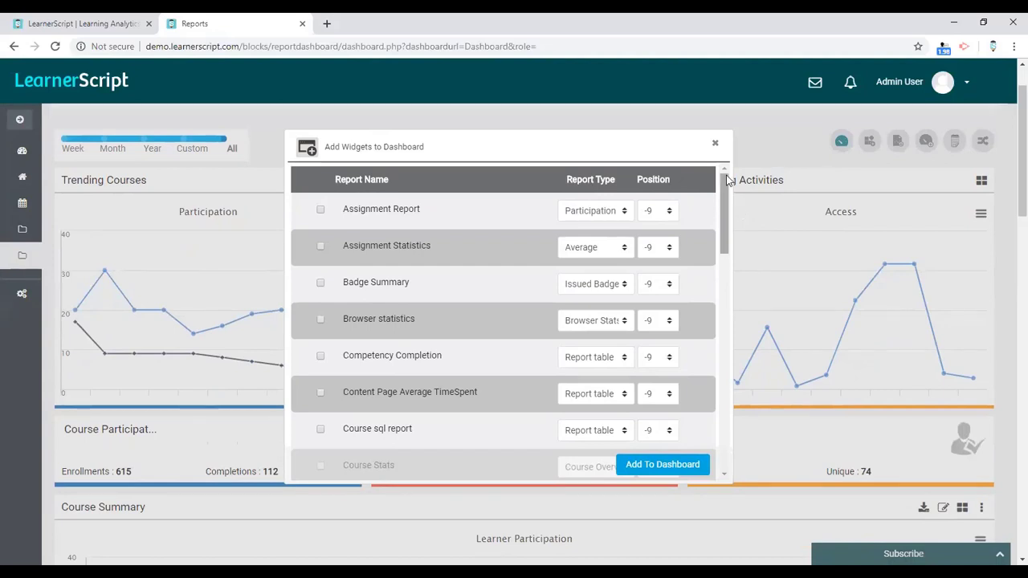
click(714, 144)
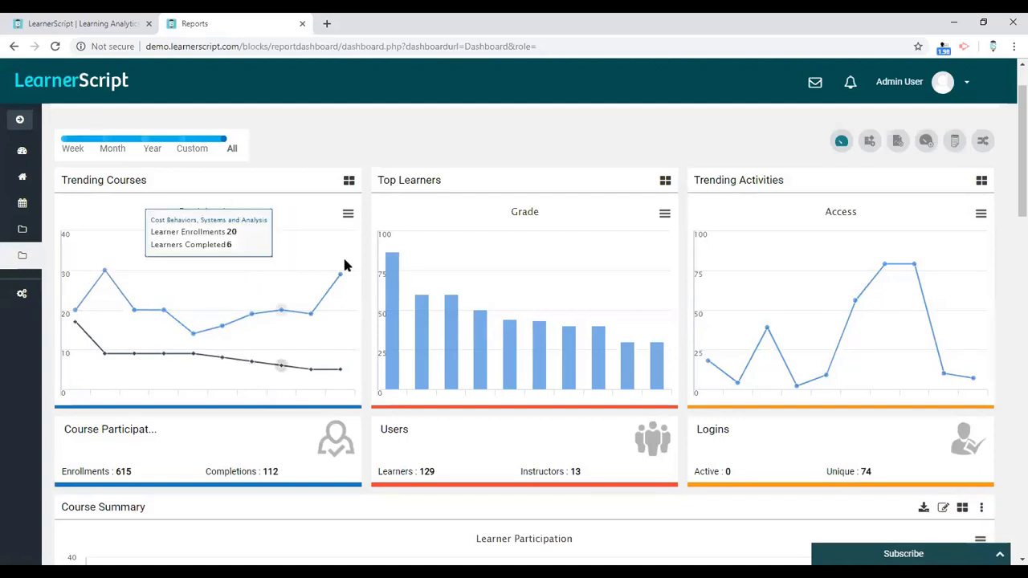
Step: Review the dashboard's charts and Course Summary graph, and briefly check the Add Widgets dialog again without selecting a report
scroll(351, 264, down, 5)
scroll(449, 306, up, 2)
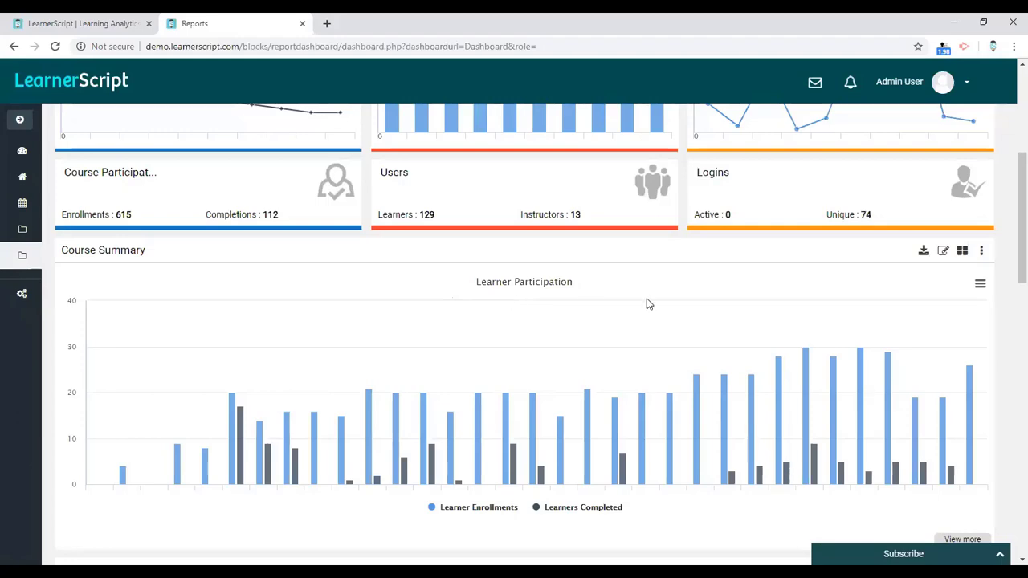
scroll(648, 304, up, 4)
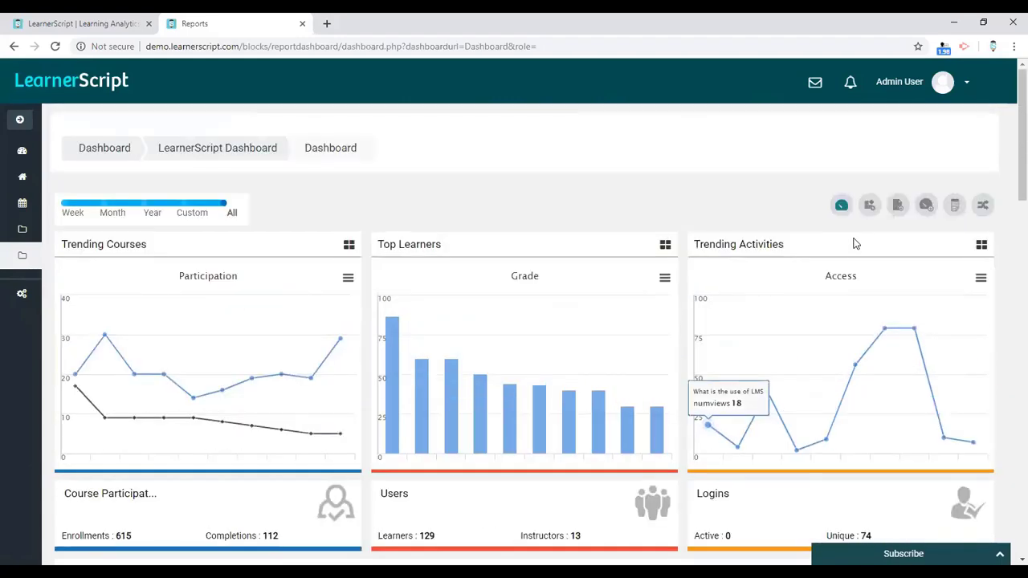
click(868, 208)
click(844, 230)
scroll(673, 321, down, 2)
scroll(691, 318, up, 2)
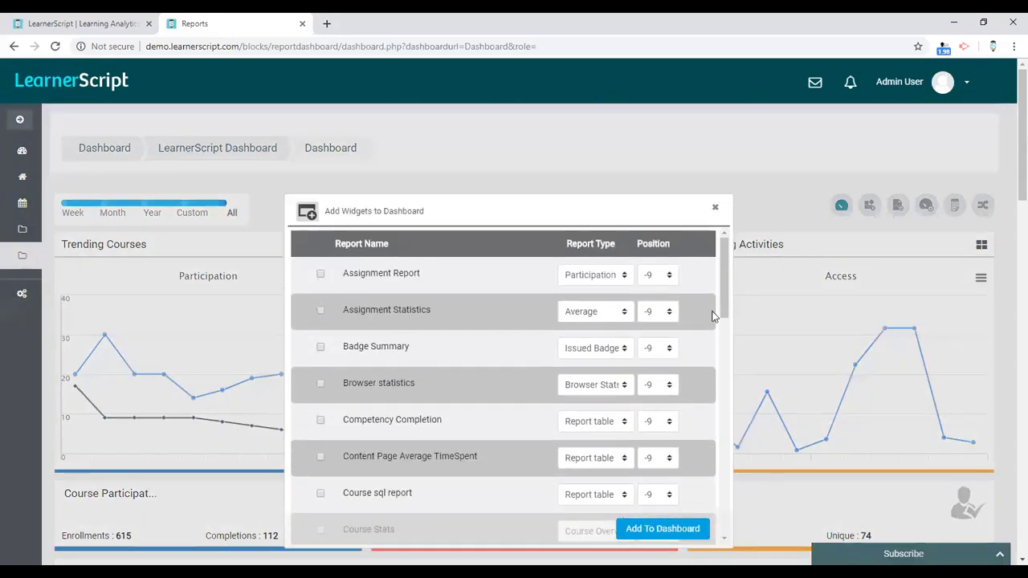
click(714, 209)
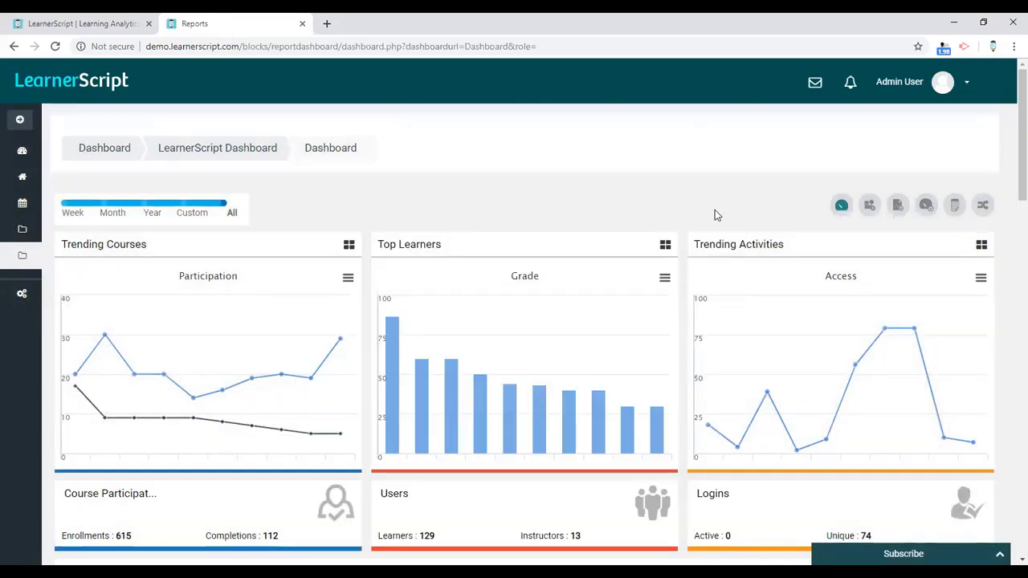
Step: Start a new report, end the guided tour and name the report Course report - Test
click(898, 207)
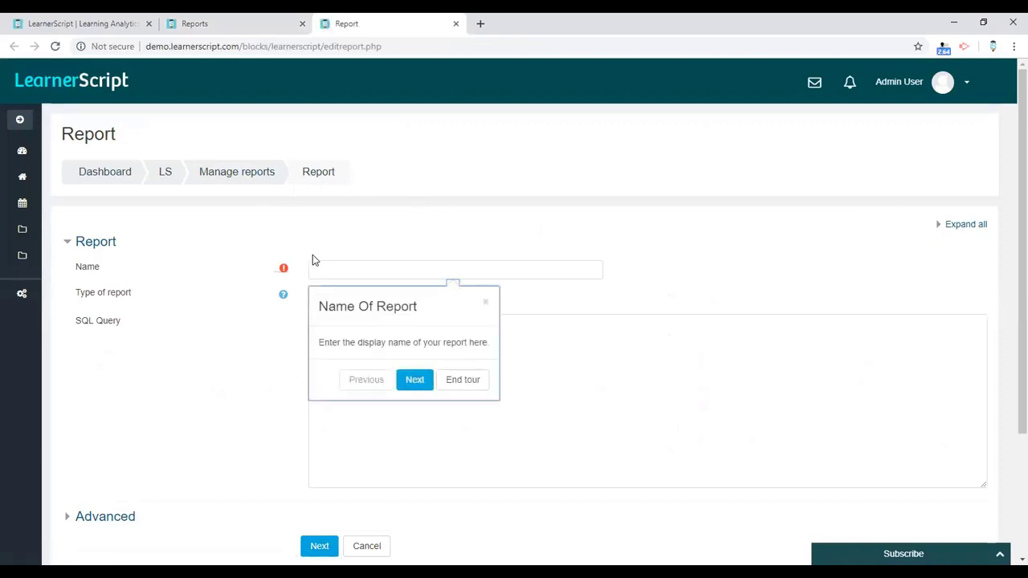
click(455, 381)
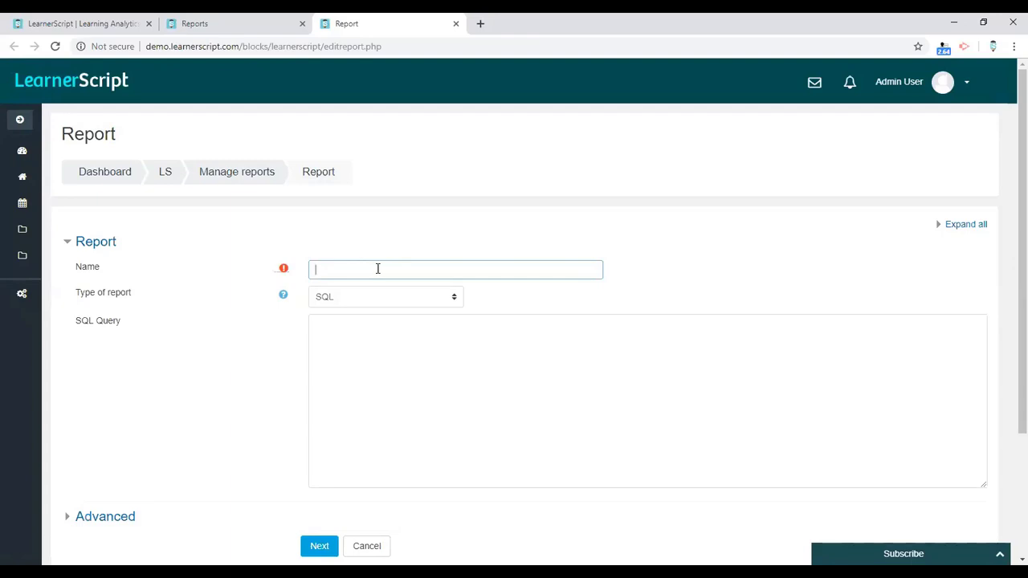
text(Course report - Test)
Step: Look through the available report types, set the type to Courses and continue to the report's design page
click(395, 298)
scroll(392, 376, up, 1)
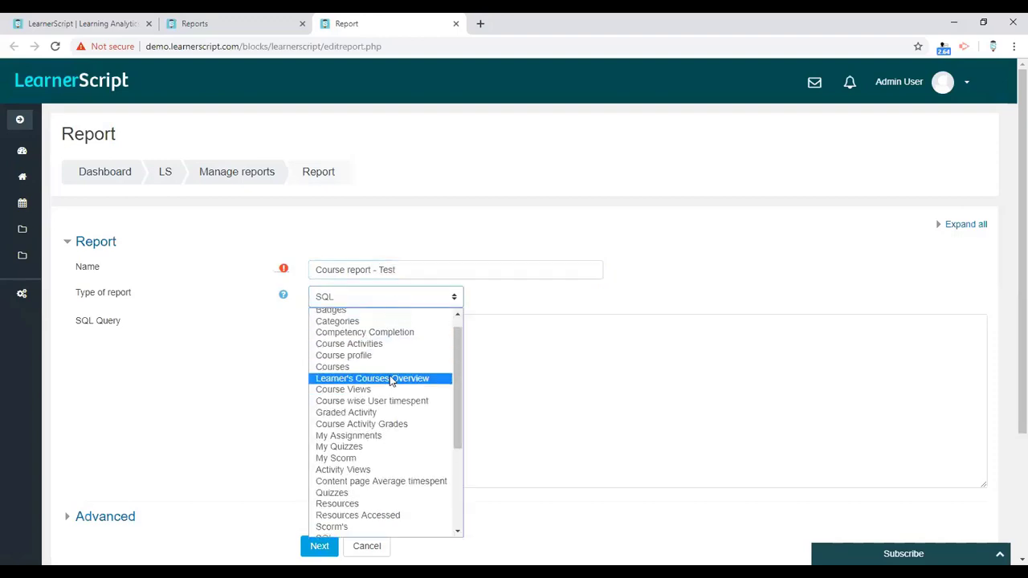
scroll(514, 354, down, 1)
click(399, 242)
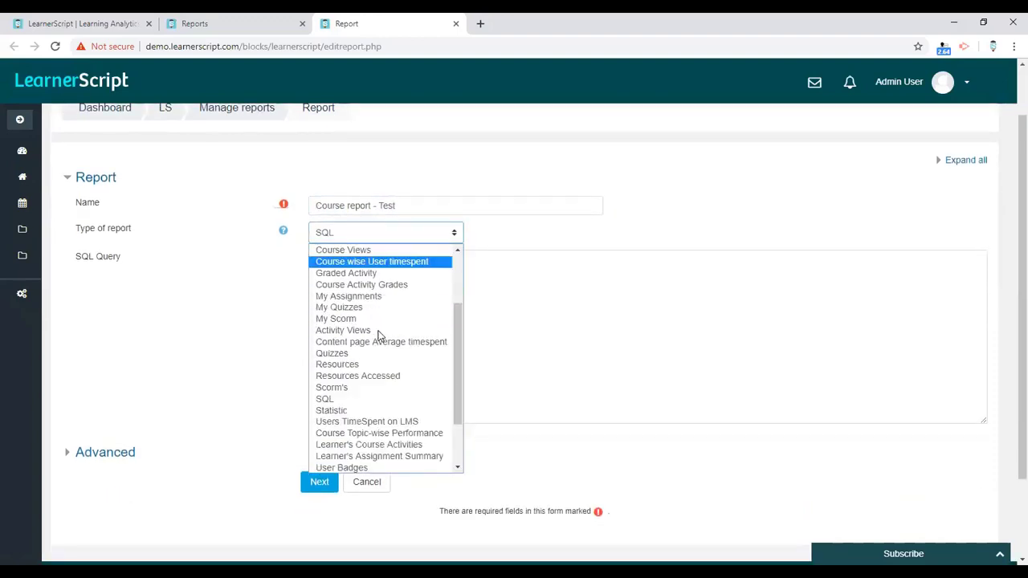
scroll(380, 336, down, 3)
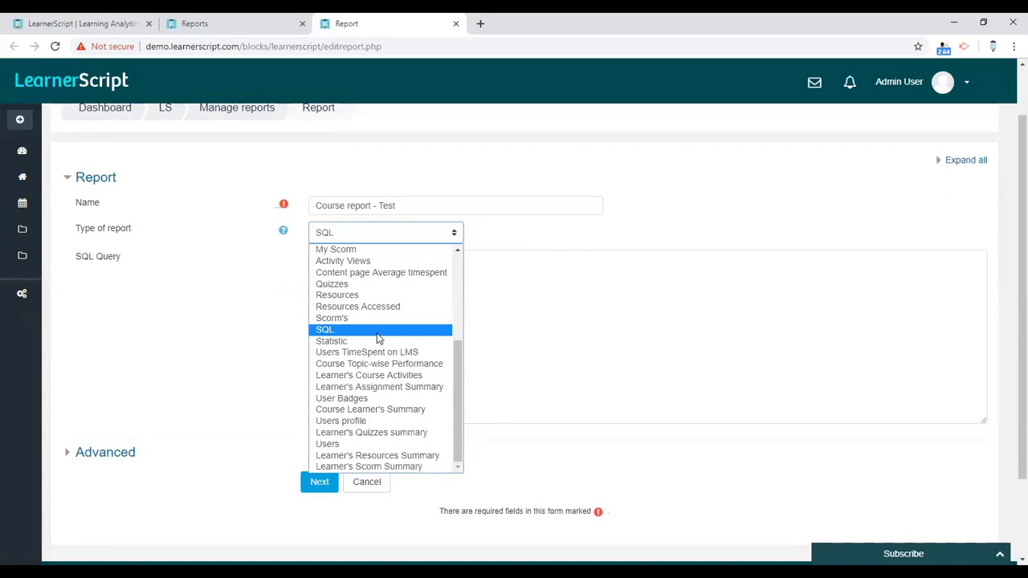
scroll(377, 333, up, 5)
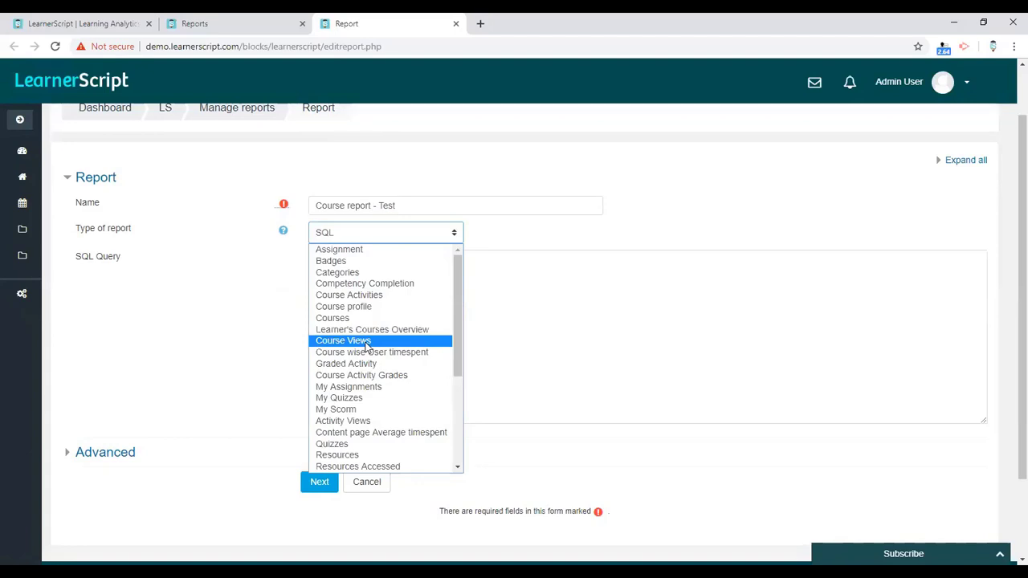
click(358, 319)
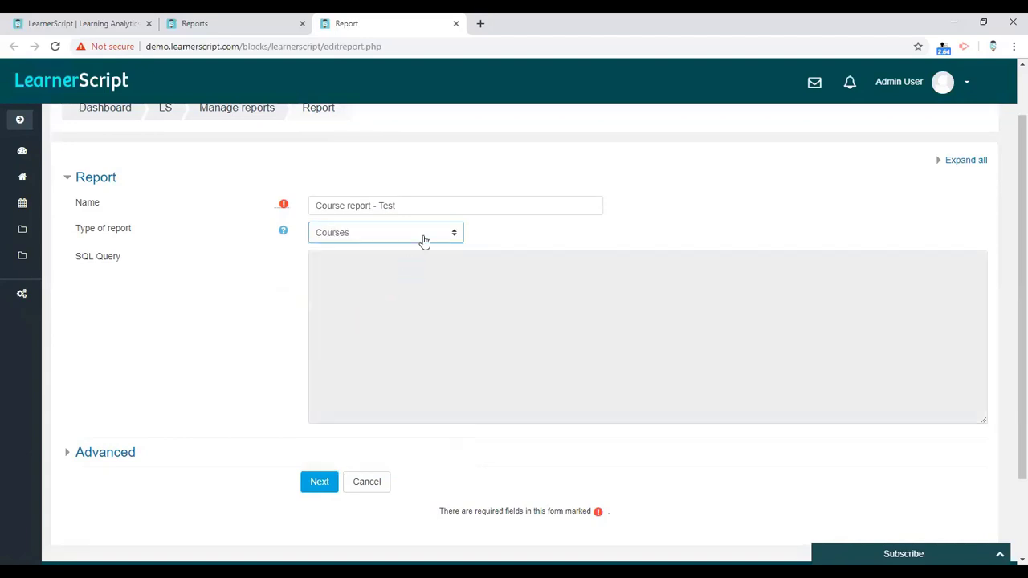
click(319, 488)
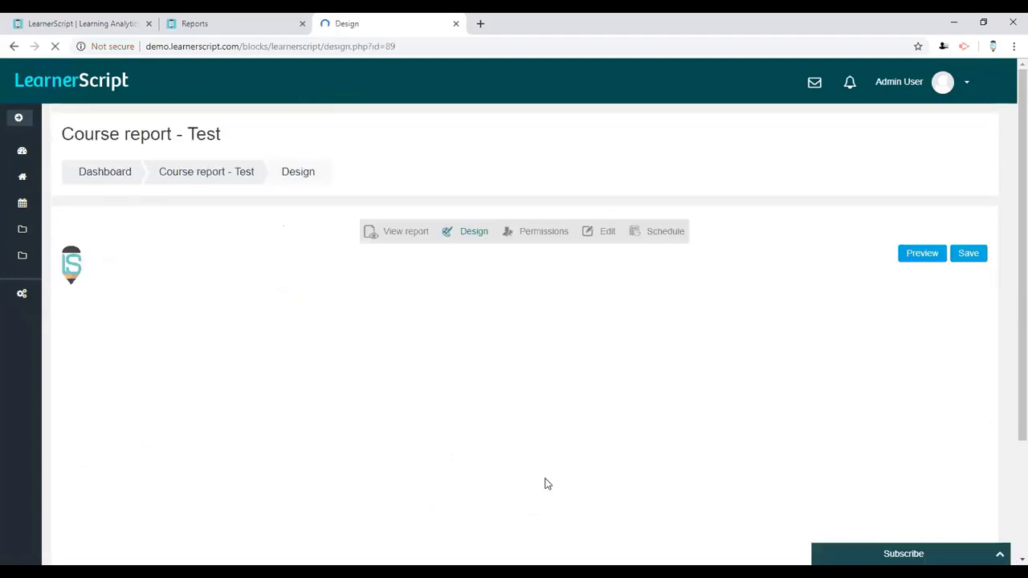
Step: Examine the columns available on the report's design page and the advanced course field settings, without adding a column
scroll(523, 361, down, 3)
scroll(474, 375, down, 2)
scroll(474, 375, up, 5)
scroll(412, 367, down, 1)
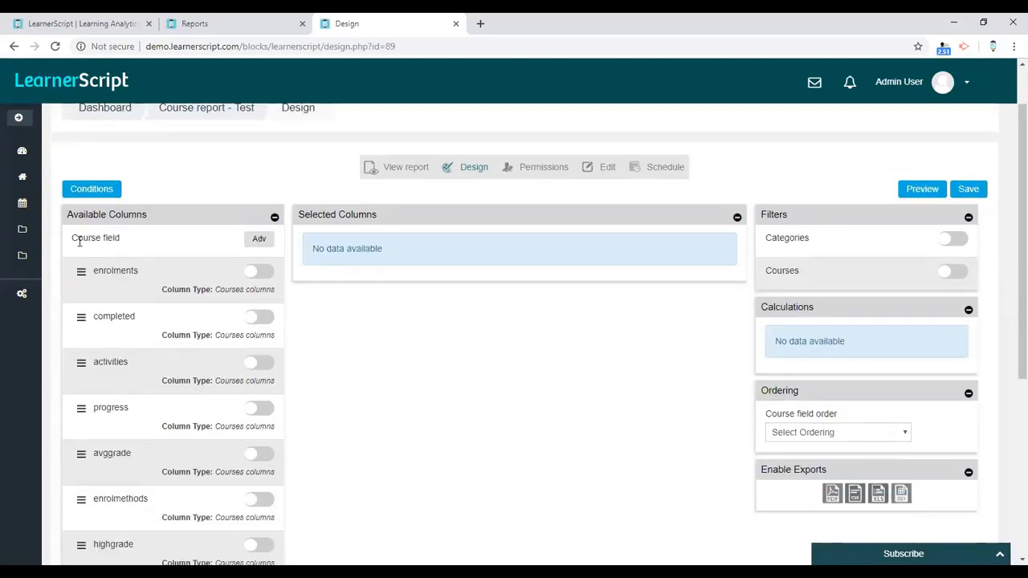
click(257, 239)
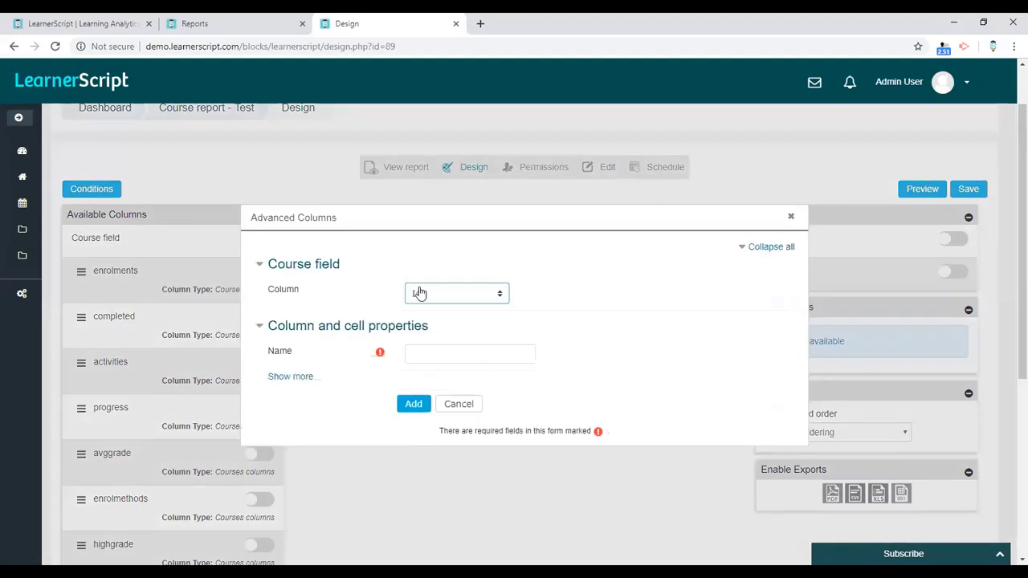
click(413, 293)
click(786, 261)
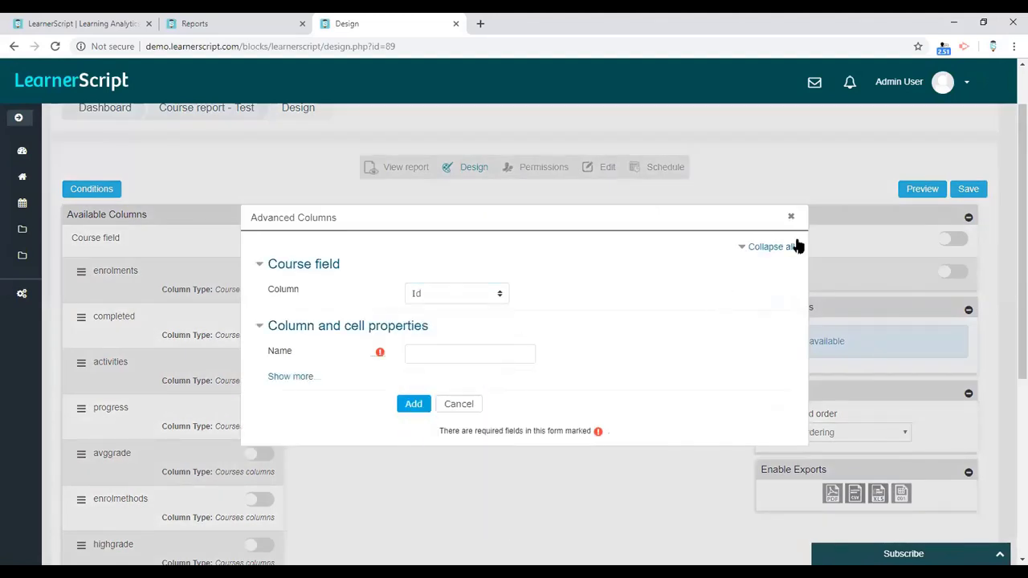
click(791, 217)
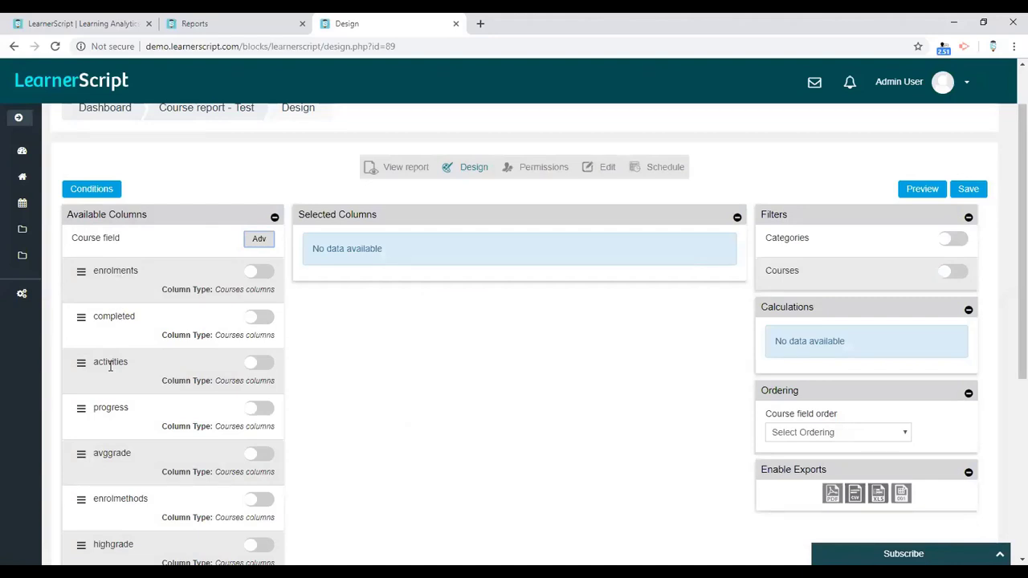
scroll(147, 298, down, 3)
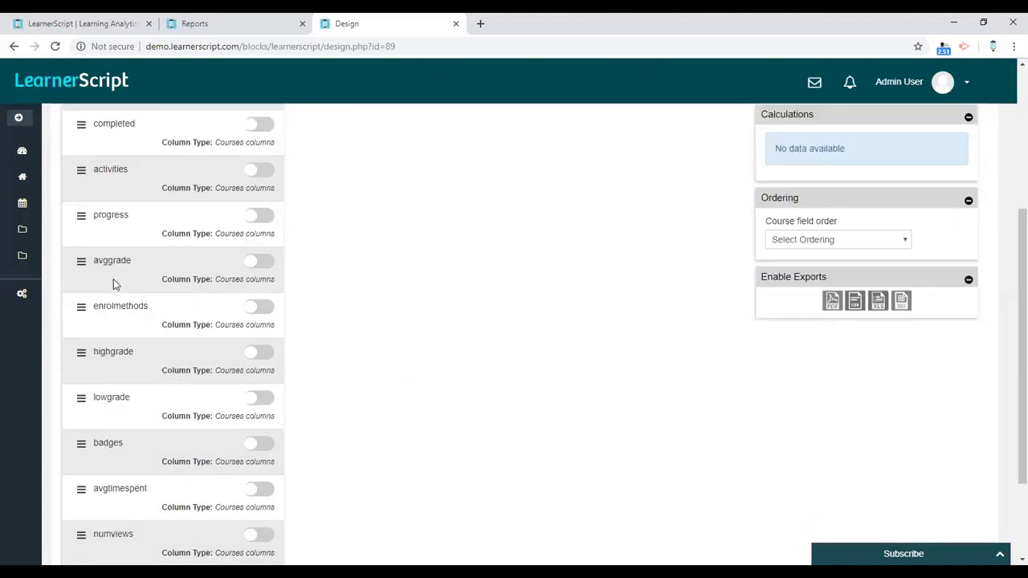
scroll(126, 343, down, 2)
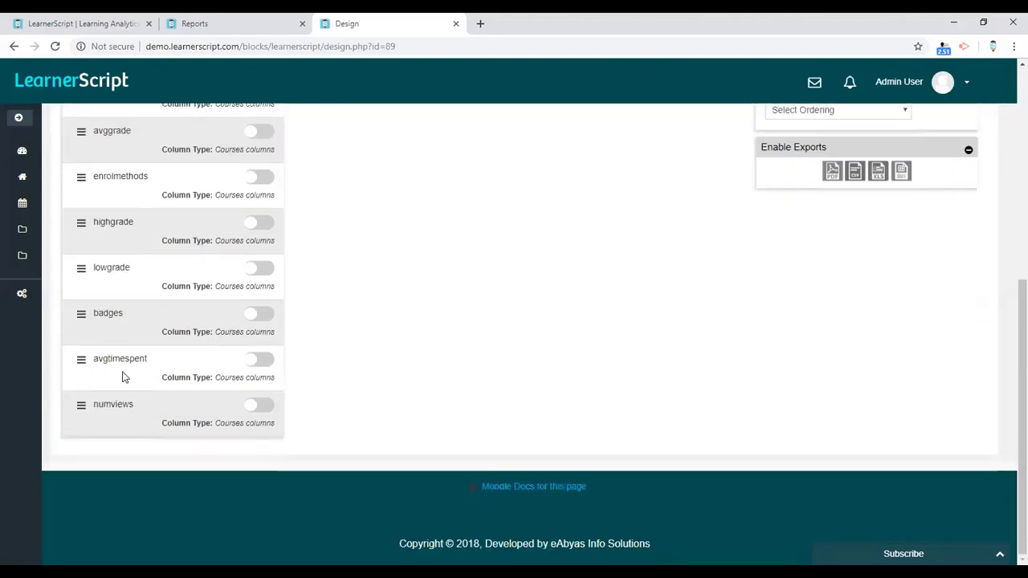
scroll(129, 353, up, 6)
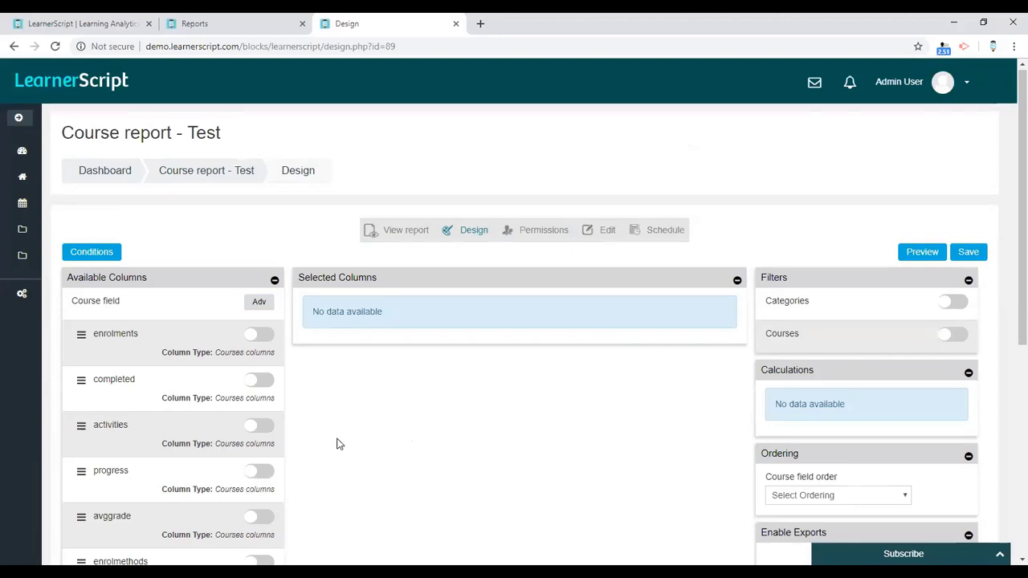
Step: Add the Fullname course field as an advanced column named Course and align it left
click(259, 301)
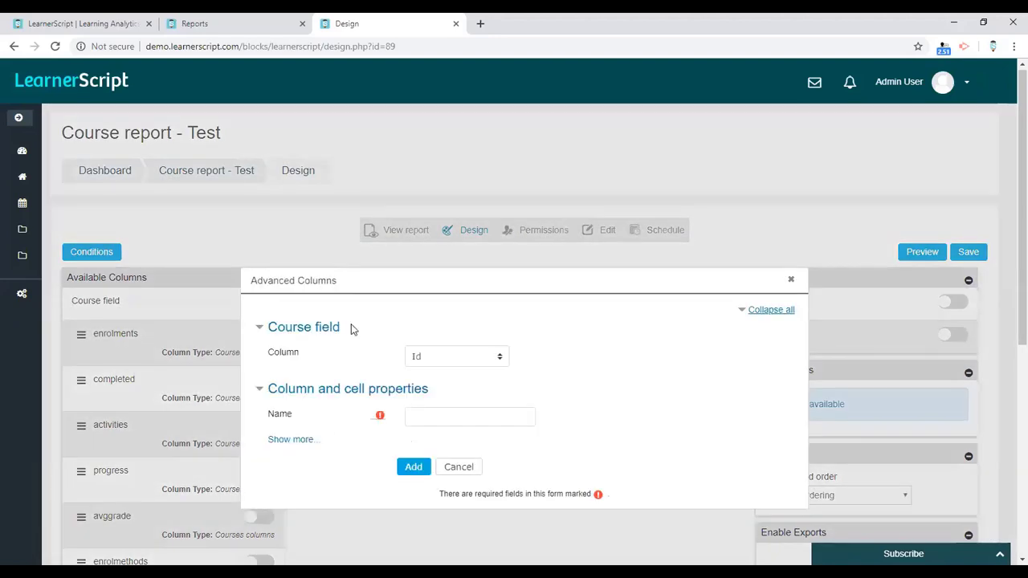
click(489, 359)
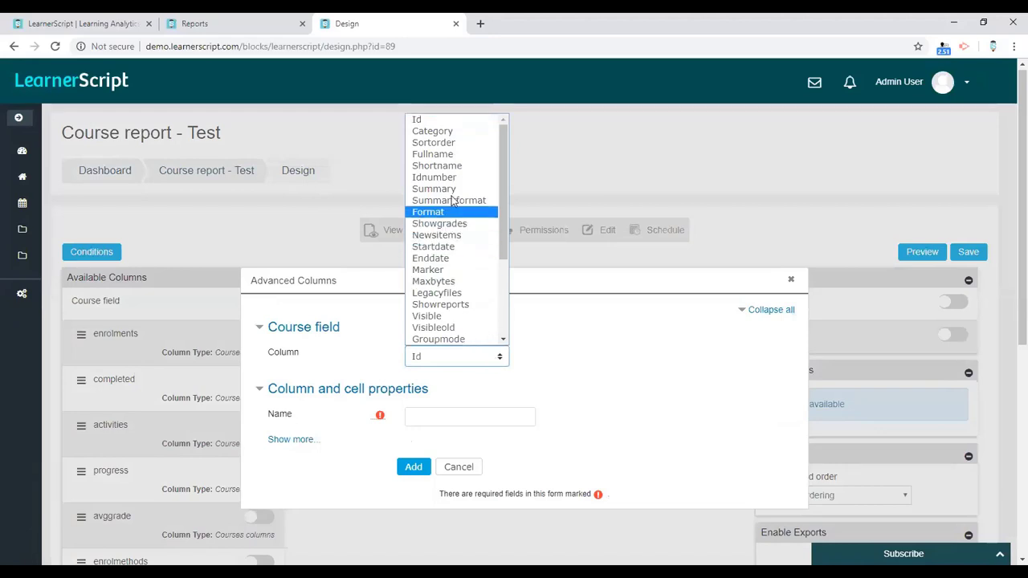
click(449, 155)
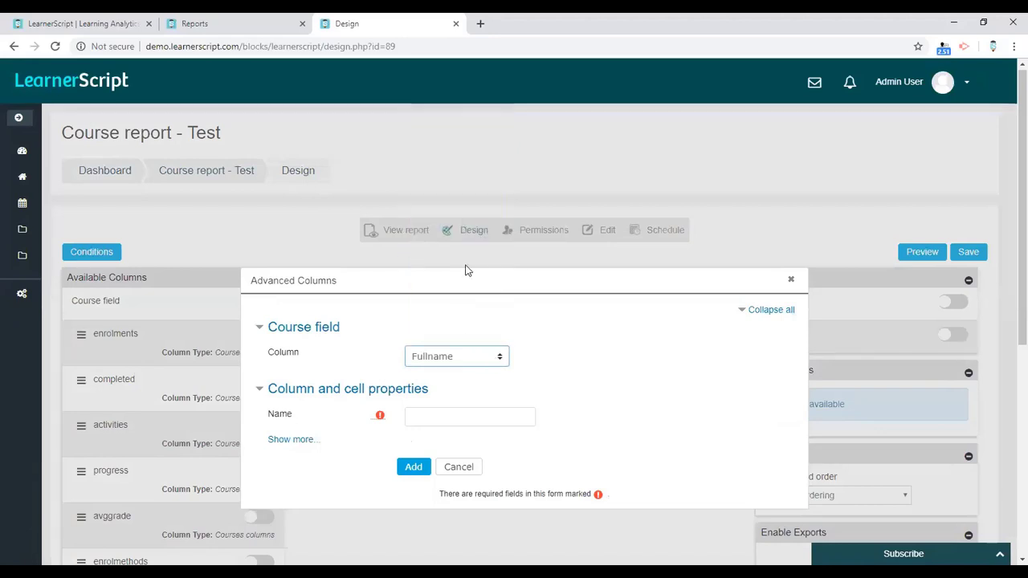
click(465, 418)
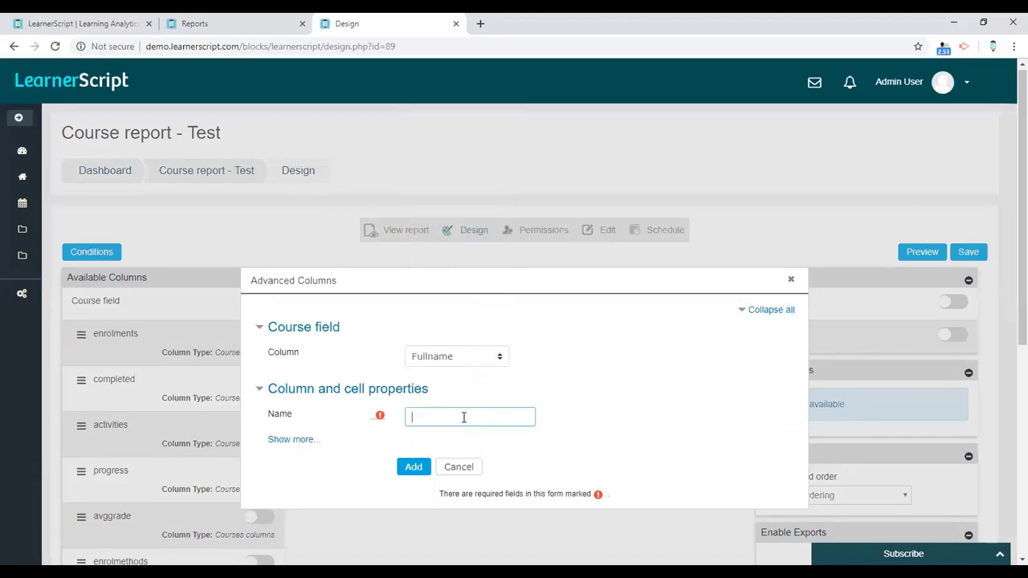
text(Course)
click(414, 467)
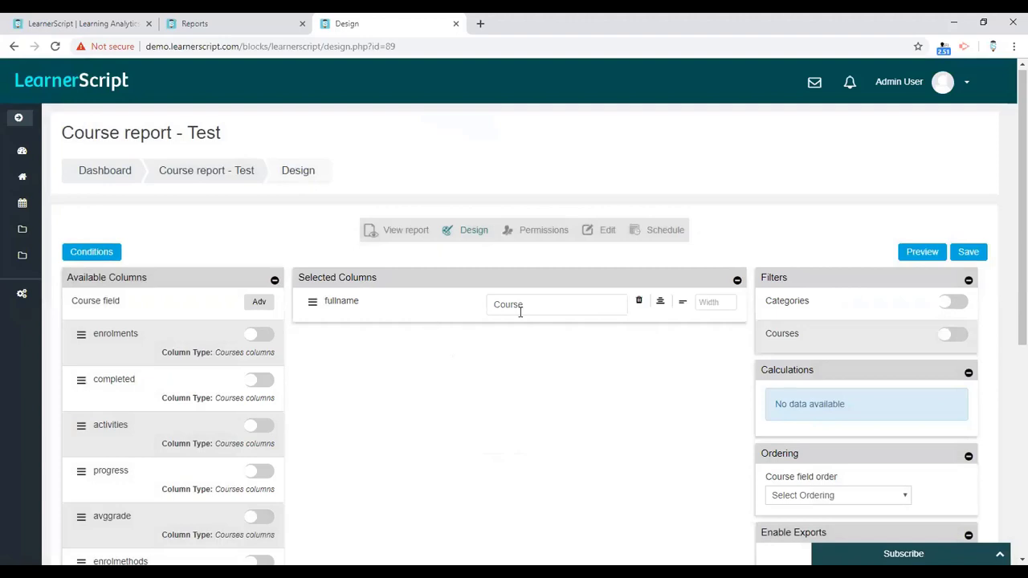
click(660, 301)
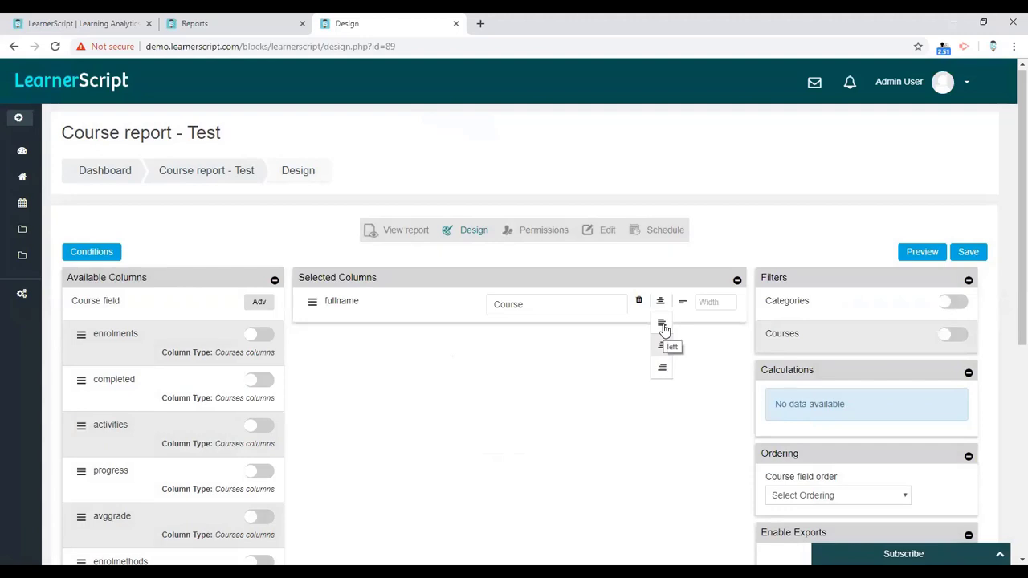
click(663, 327)
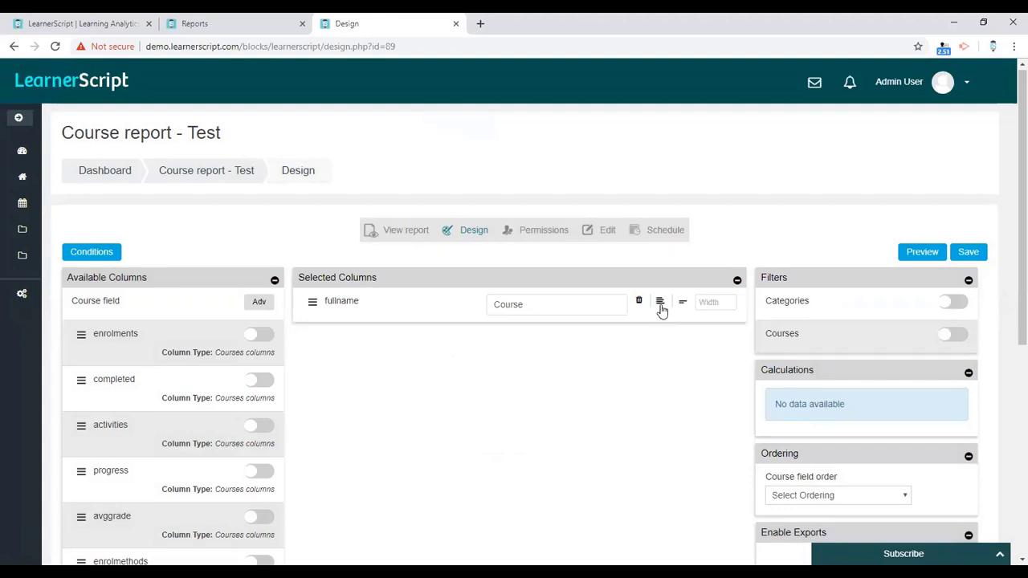
Step: Add the enrolments, completed and activities columns to the report's selected columns
scroll(366, 341, down, 1)
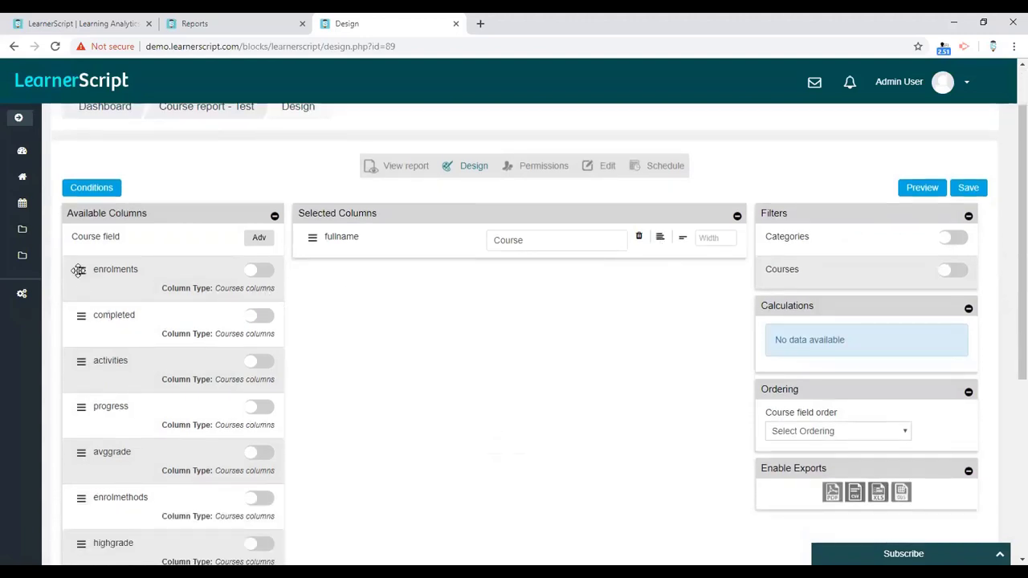
click(83, 271)
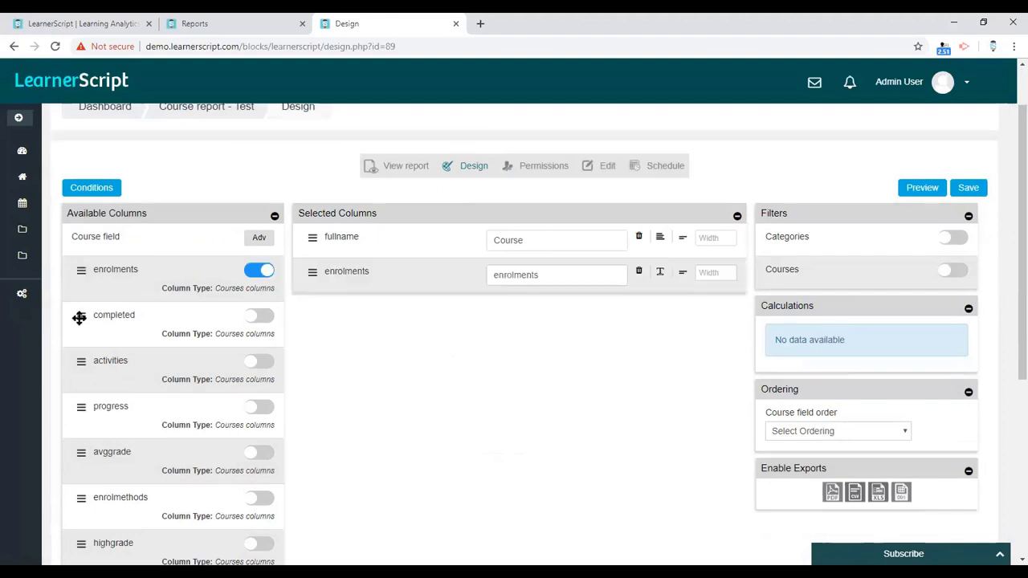
click(79, 318)
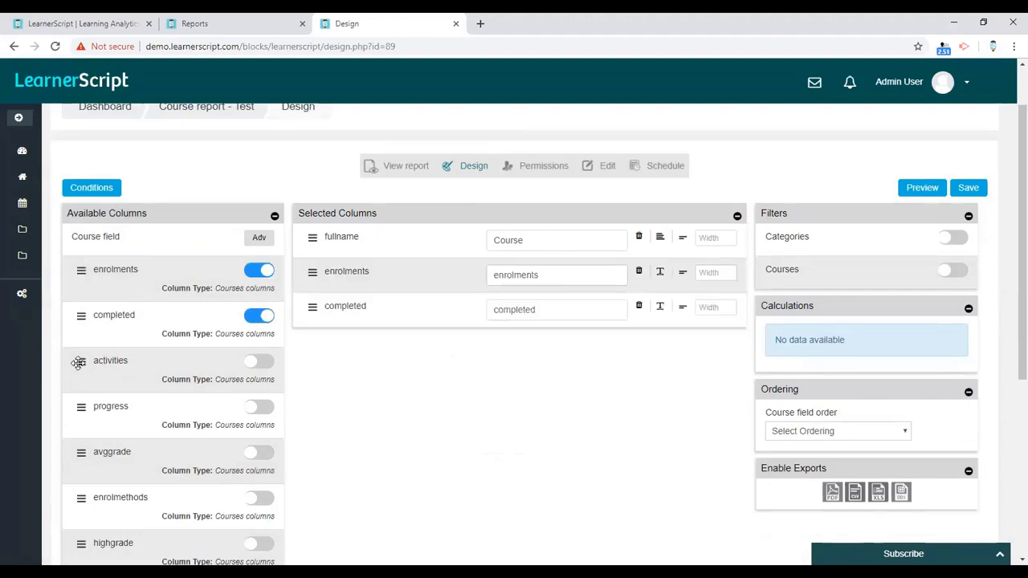
click(78, 363)
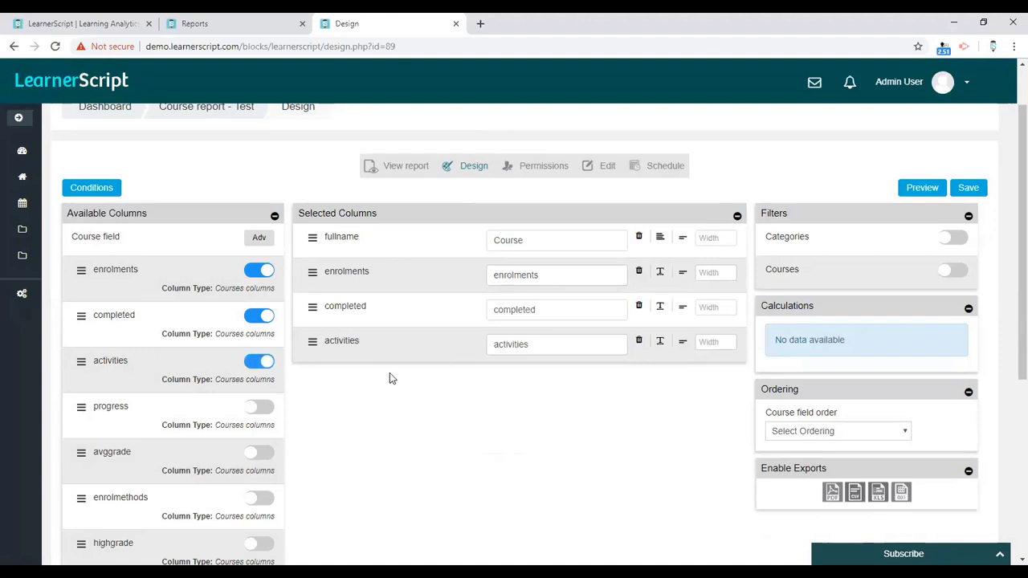
Step: Capitalize the three new column headings as Enrolments, Completed and Activities
click(503, 275)
key(BackSpace)
text(E)
click(495, 312)
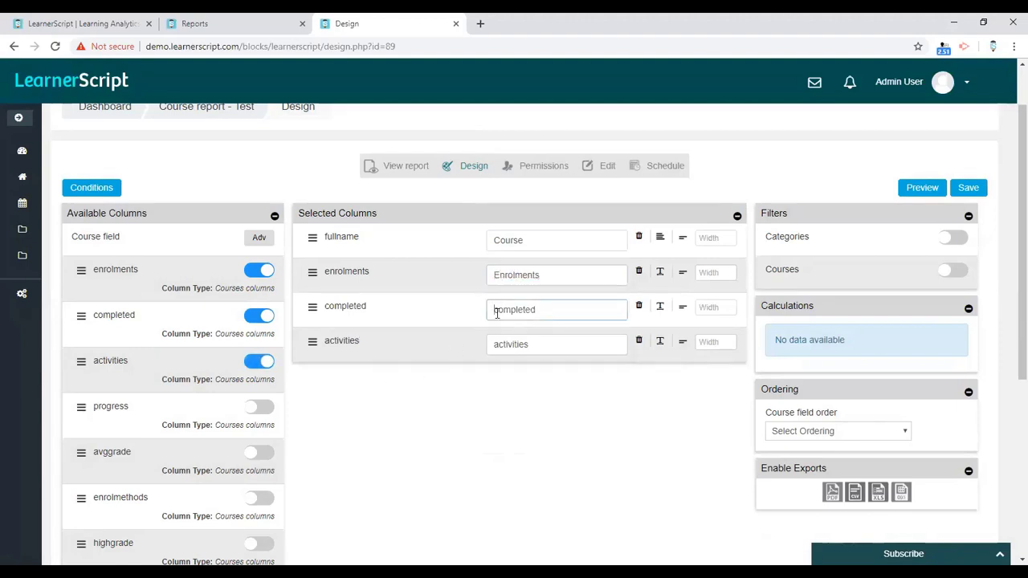
key(Delete)
text(C)
click(499, 346)
key(BackSpace)
text(A)
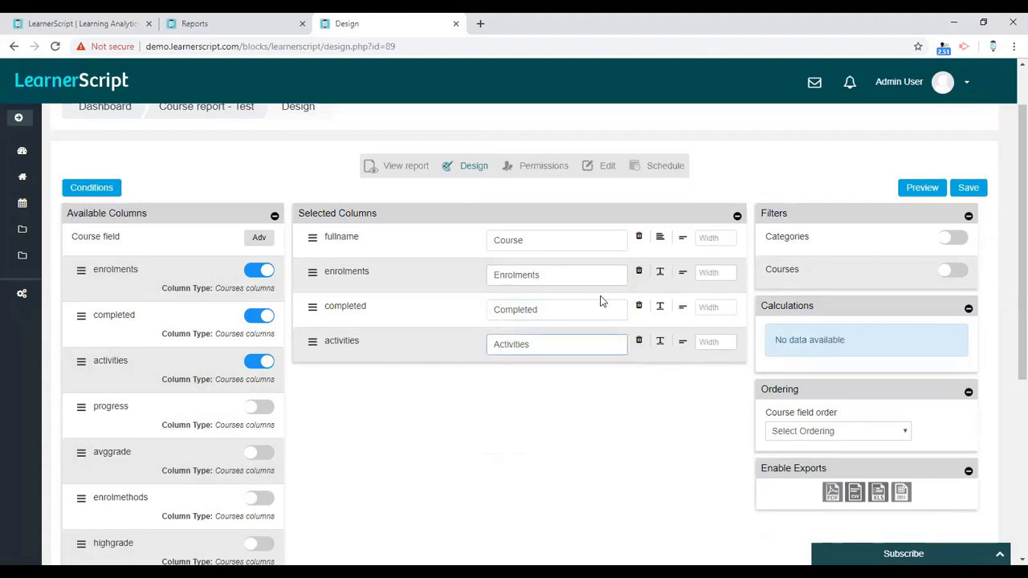
Step: Add the progress column to the report and set its heading to Progress
scroll(349, 417, down, 3)
scroll(305, 409, up, 2)
click(81, 344)
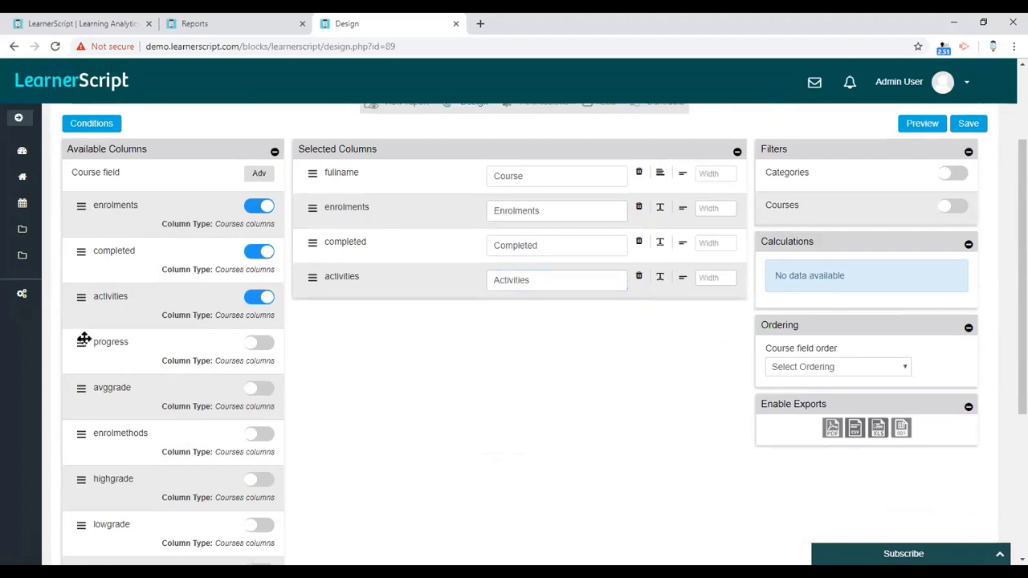
drag(84, 339, 506, 317)
click(498, 315)
key(BackSpace)
text(P)
Step: Add the numviews column to the report and set its heading to No.Of Views
scroll(399, 373, down, 3)
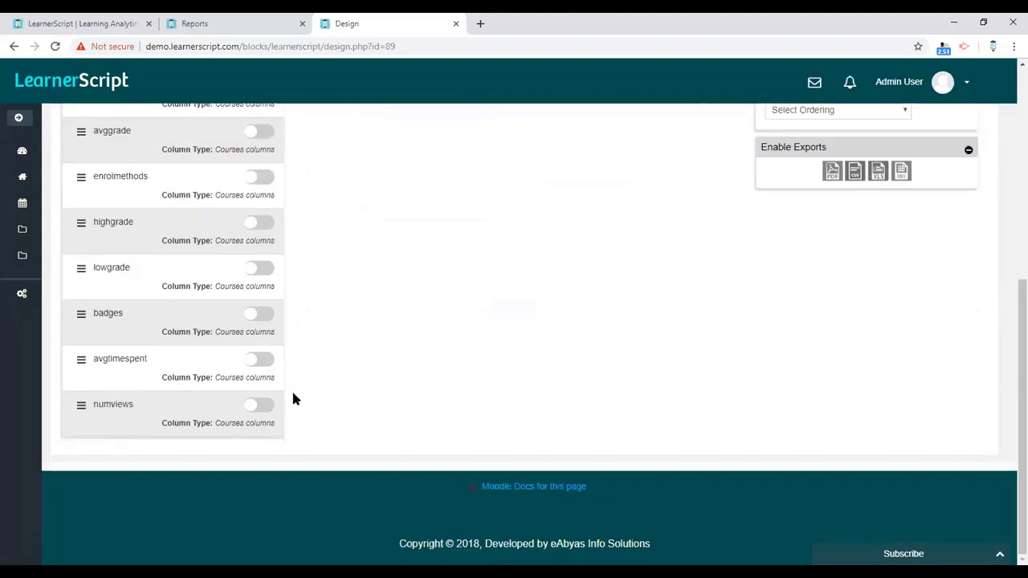
click(268, 409)
scroll(435, 372, up, 3)
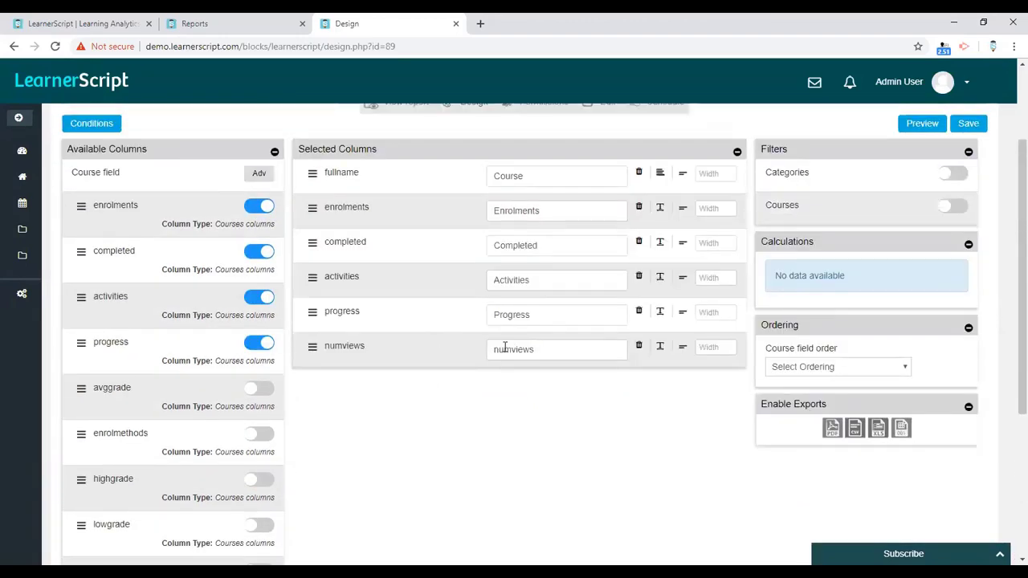
double_click(501, 348)
text(N)
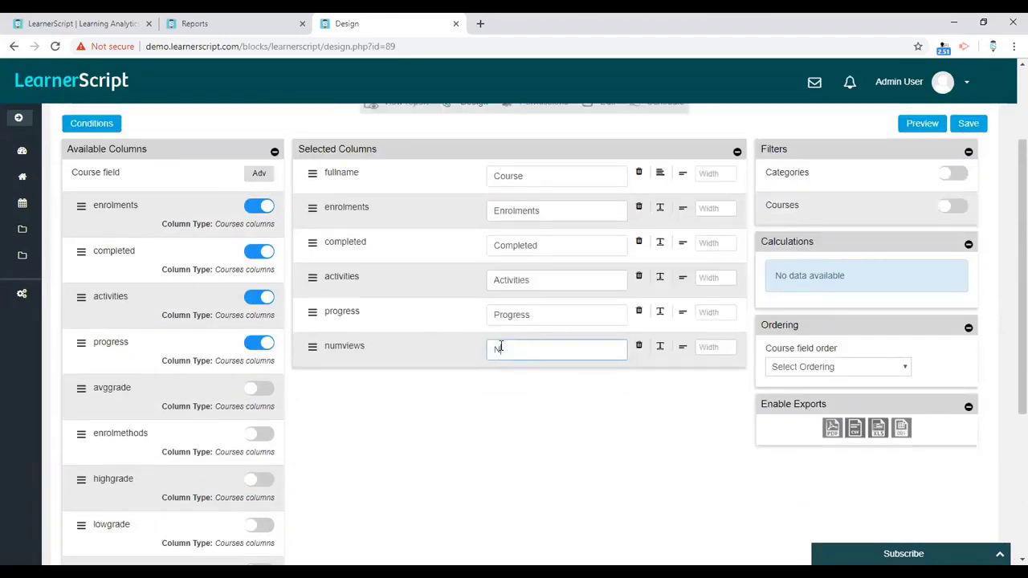
text(o Of Views)
Step: Preview the report with the selected columns, and close the preview
scroll(698, 400, up, 2)
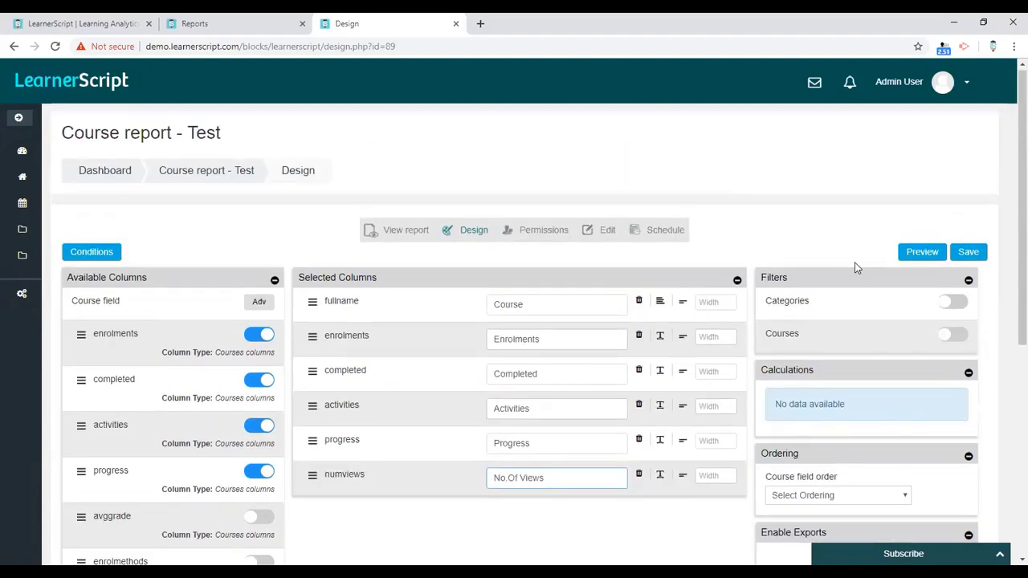
click(907, 256)
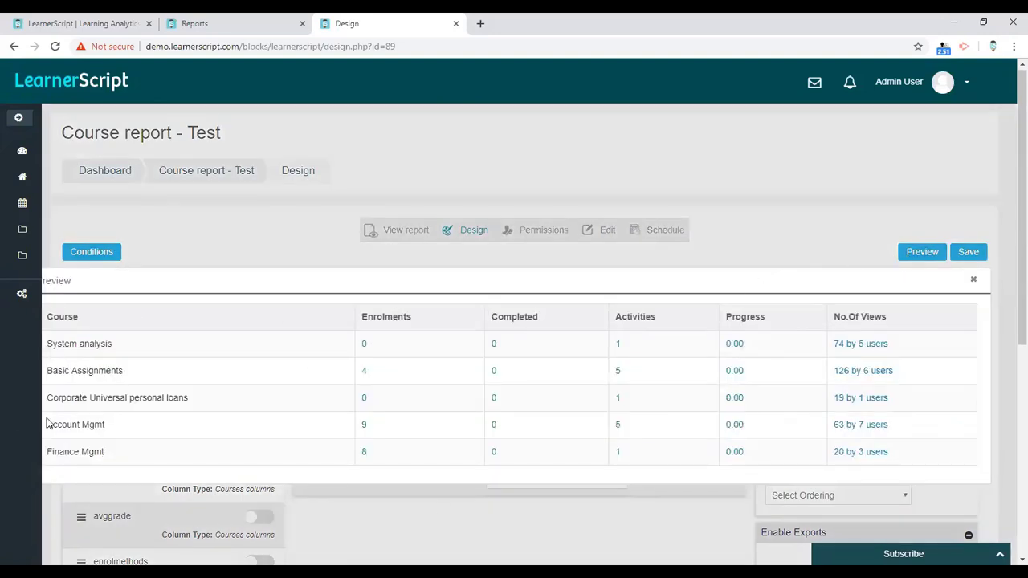
click(973, 280)
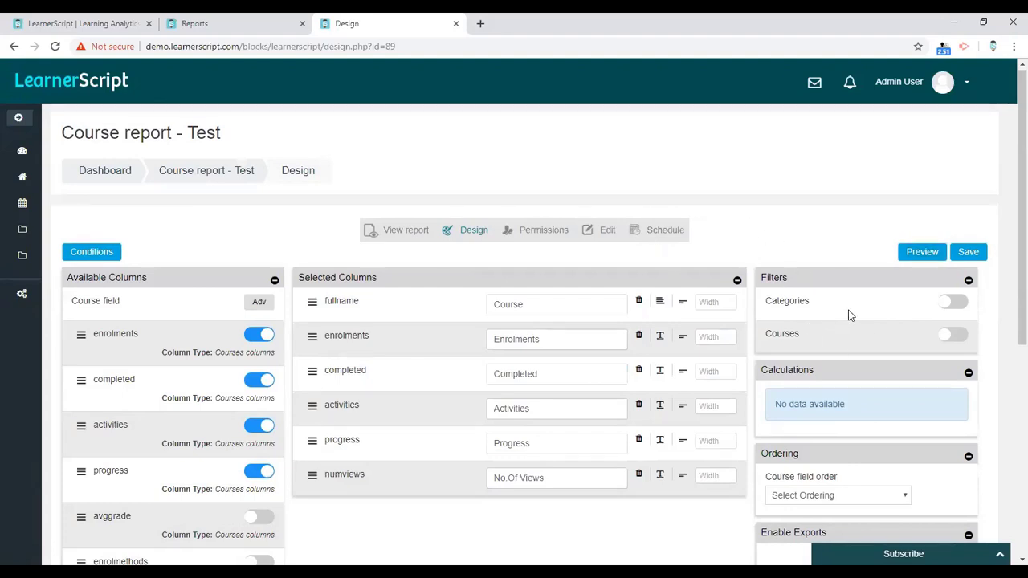
Step: Enable the Categories filter for the report
scroll(169, 321, down, 2)
scroll(180, 294, up, 2)
click(951, 306)
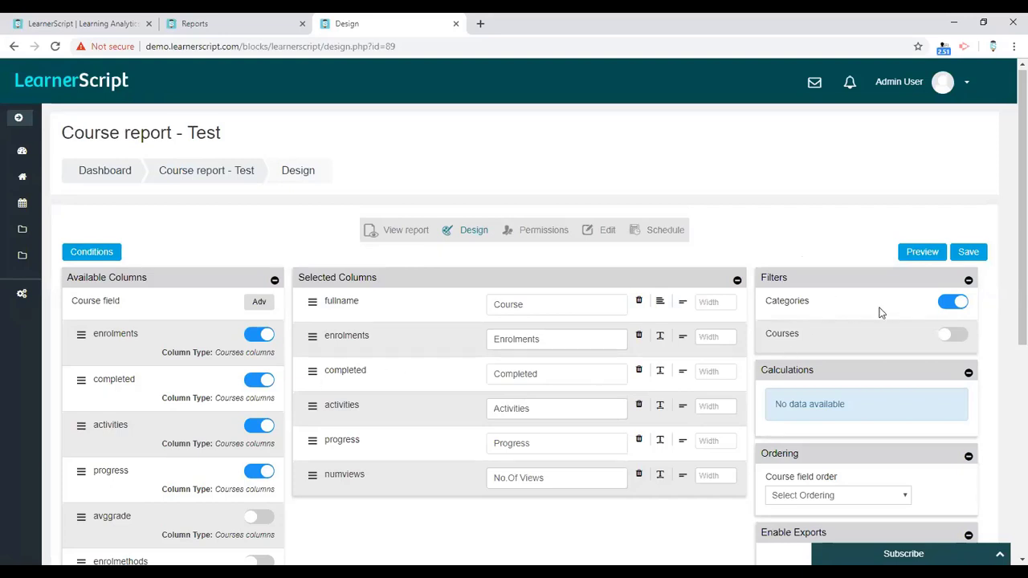
Step: Add calculations for two columns, using Average for enrolments and Maximum for completed
click(313, 336)
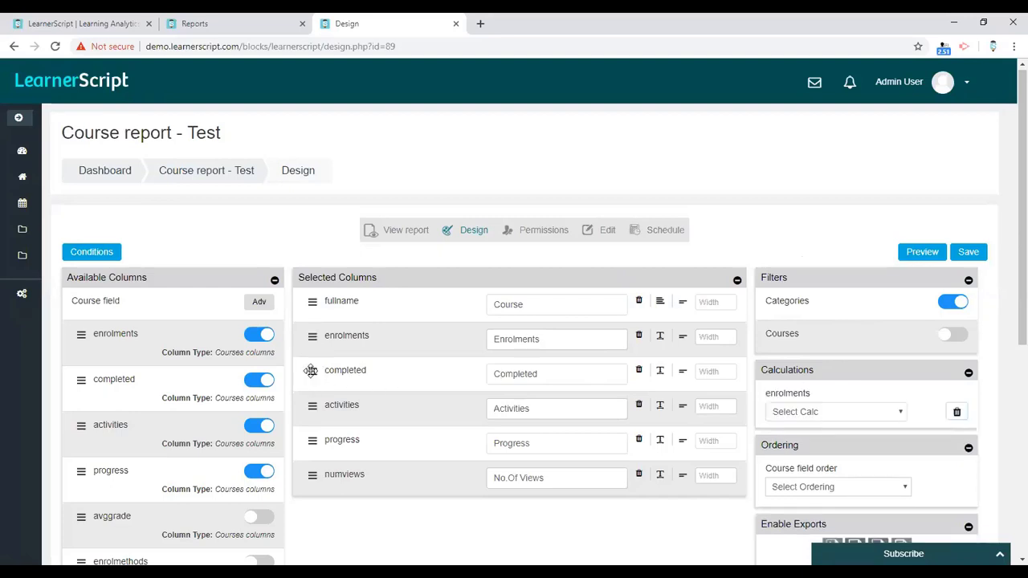
drag(311, 371, 867, 421)
scroll(854, 415, down, 1)
click(810, 351)
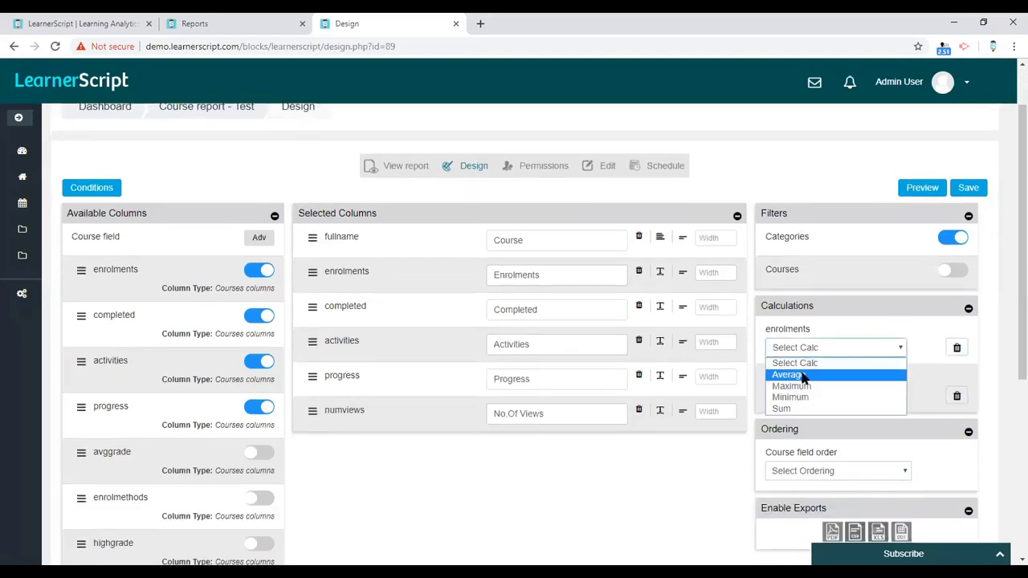
click(803, 374)
click(819, 399)
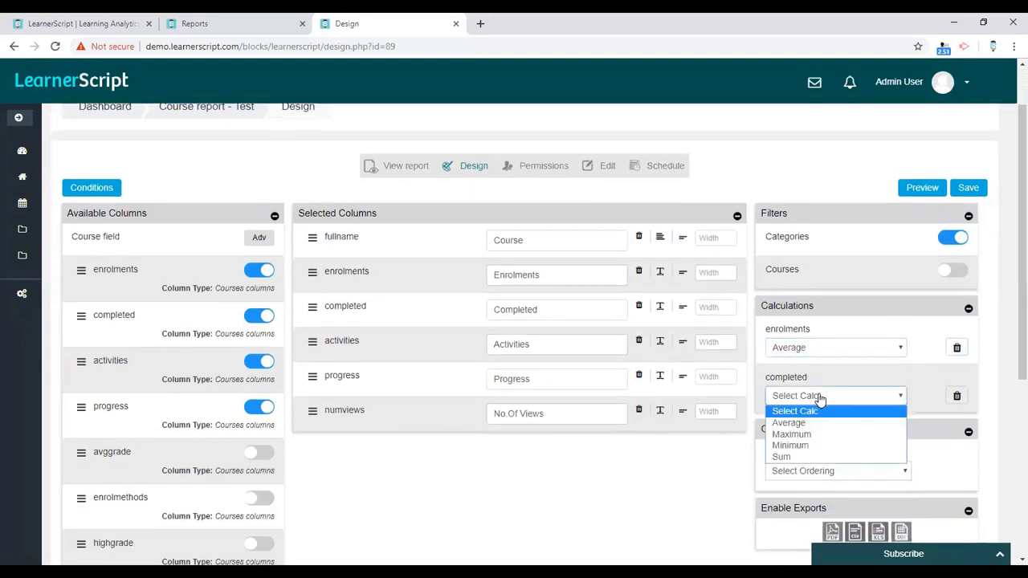
click(807, 434)
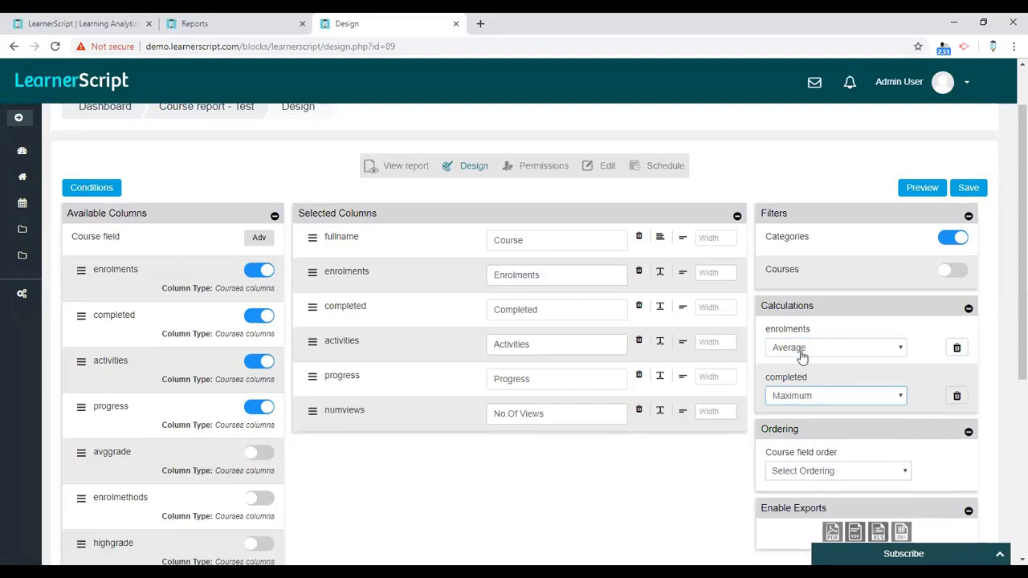
Step: Order the report by timecreated in descending order and enable the PDF and XLS exports
scroll(683, 442, down, 1)
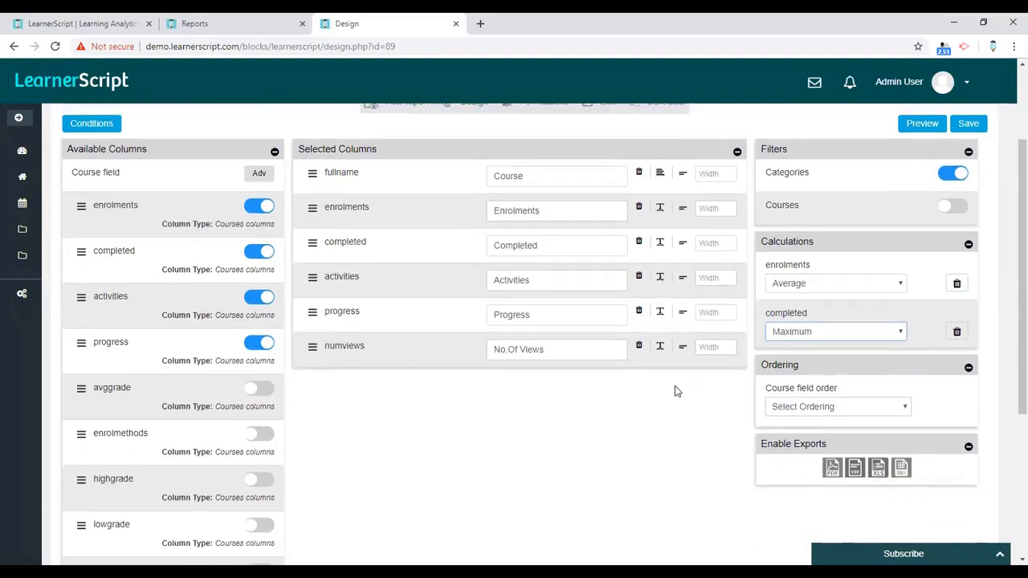
click(817, 408)
click(817, 407)
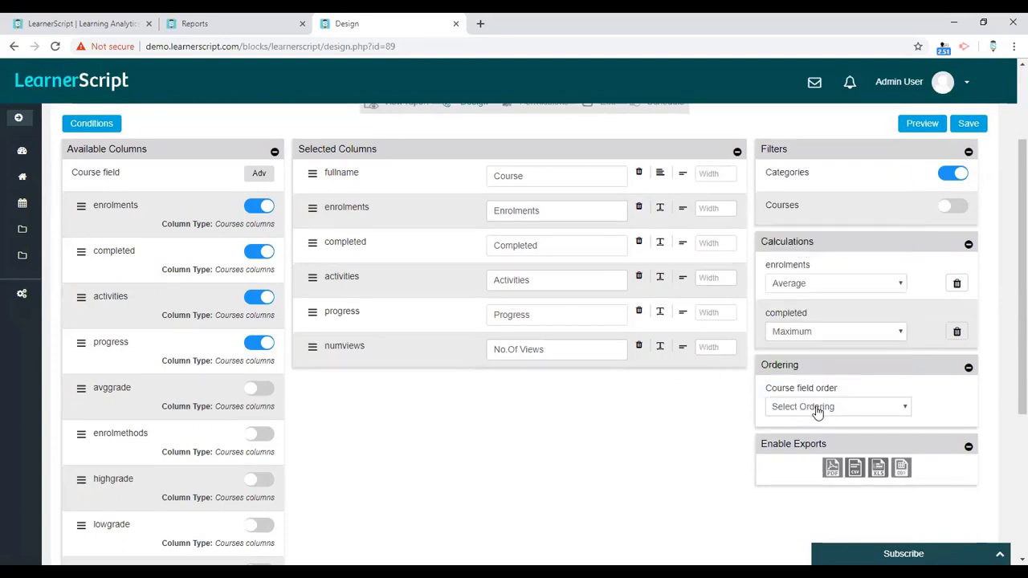
click(819, 408)
scroll(819, 365, down, 3)
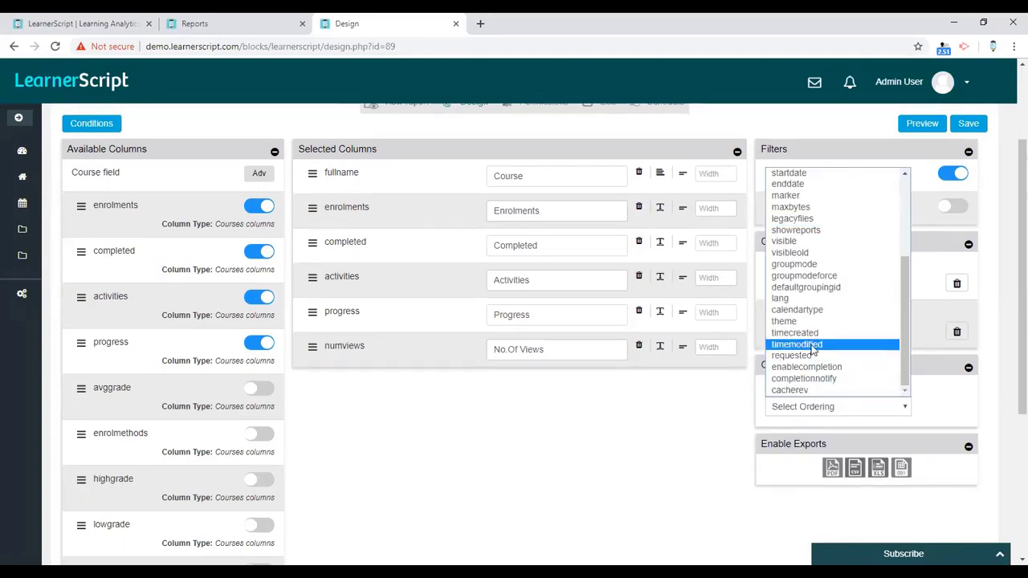
click(819, 334)
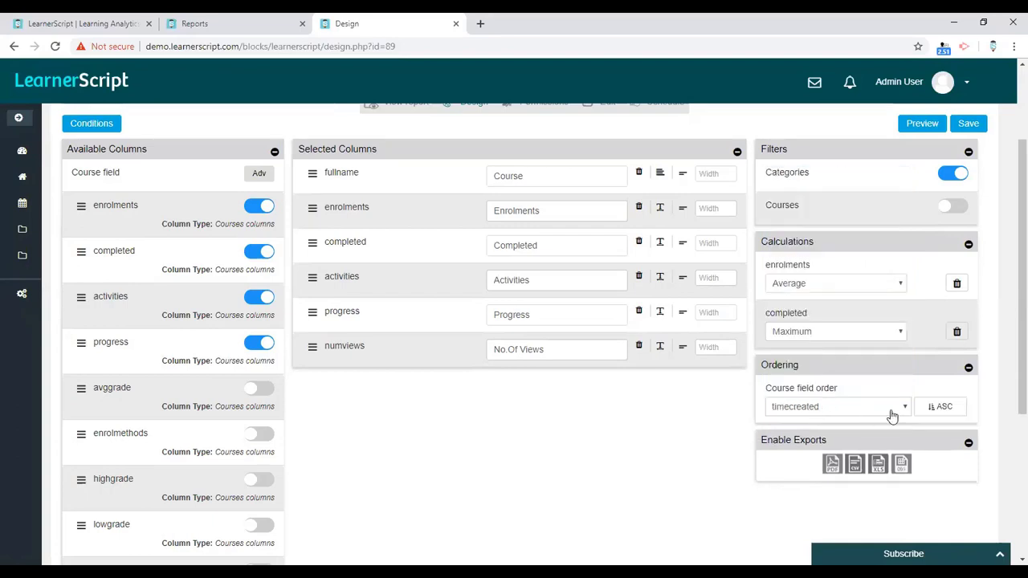
click(930, 407)
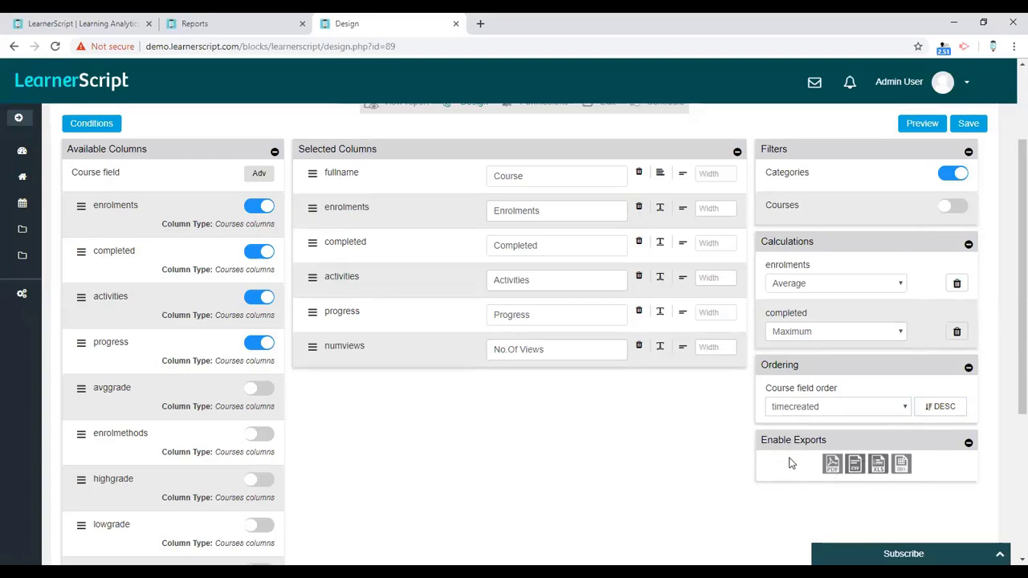
click(832, 466)
click(878, 465)
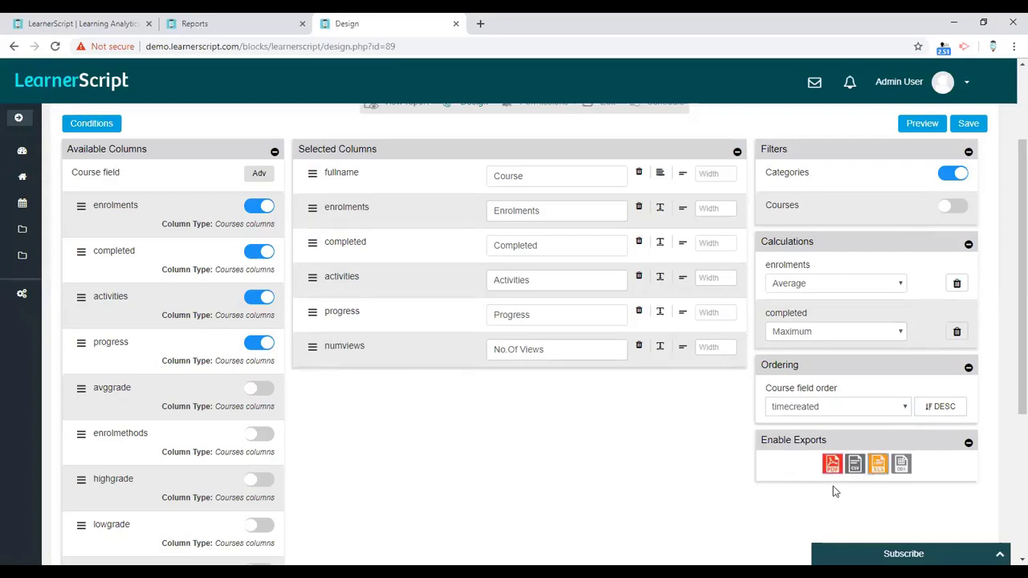
Step: Save the report design and end the guided tour on the report's view page
scroll(934, 482, up, 2)
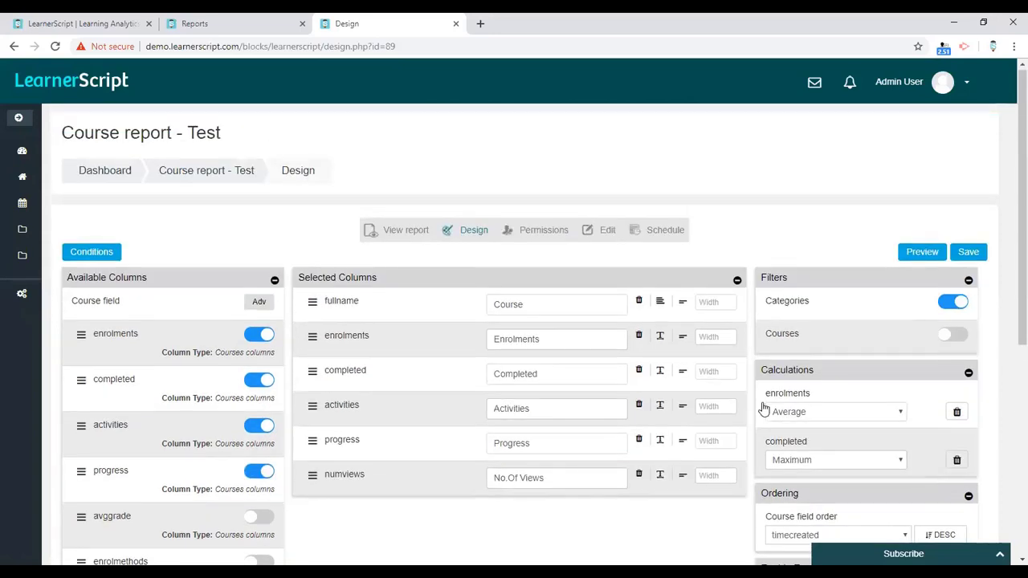
click(966, 257)
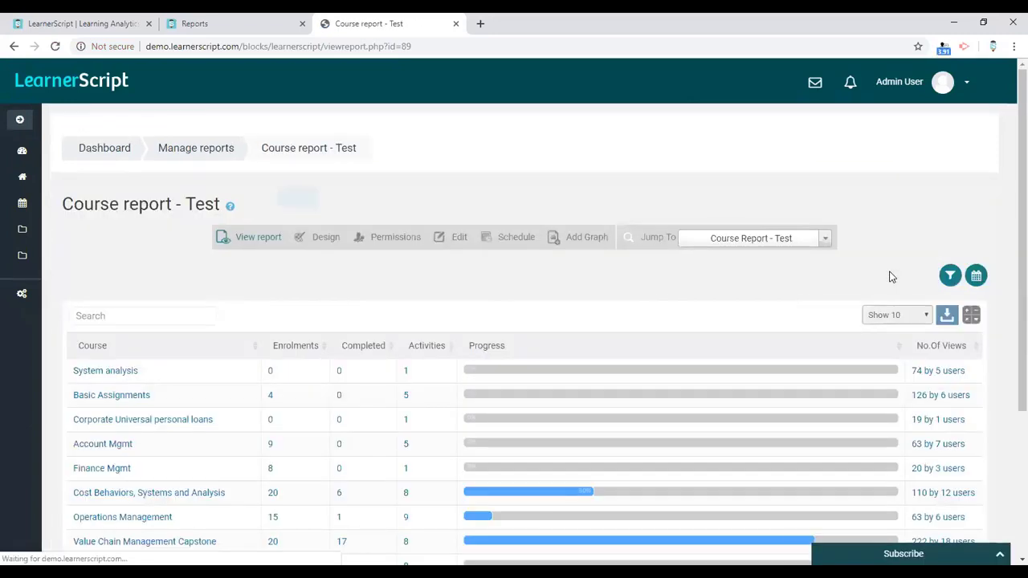
scroll(890, 276, down, 1)
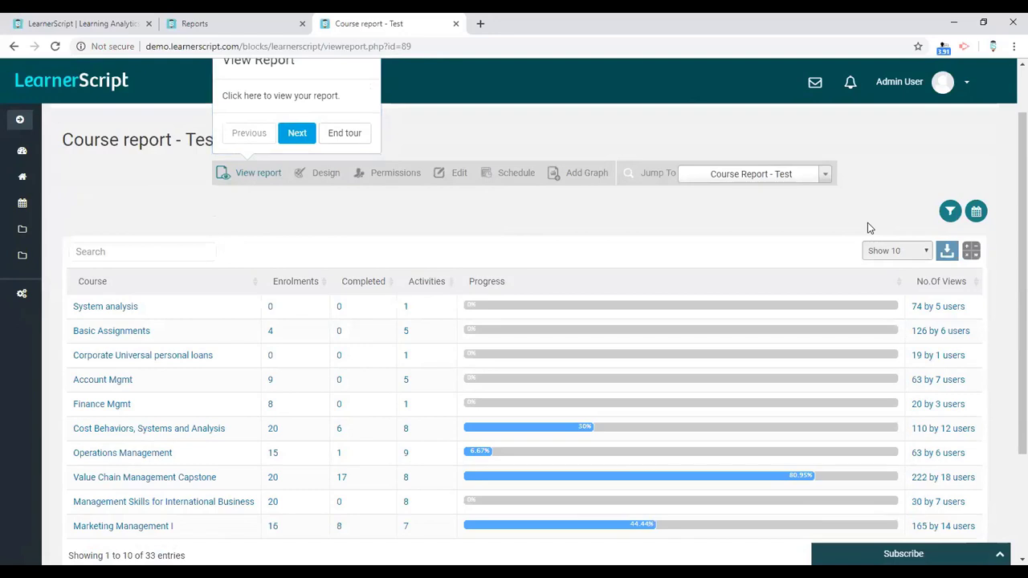
click(348, 141)
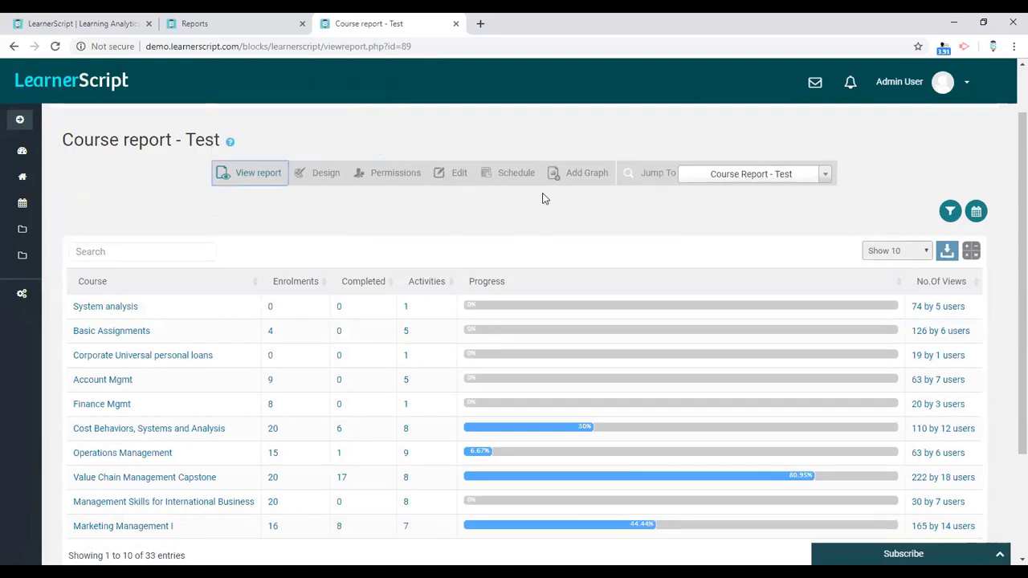
Step: Look through the course table of the saved report
scroll(605, 232, down, 1)
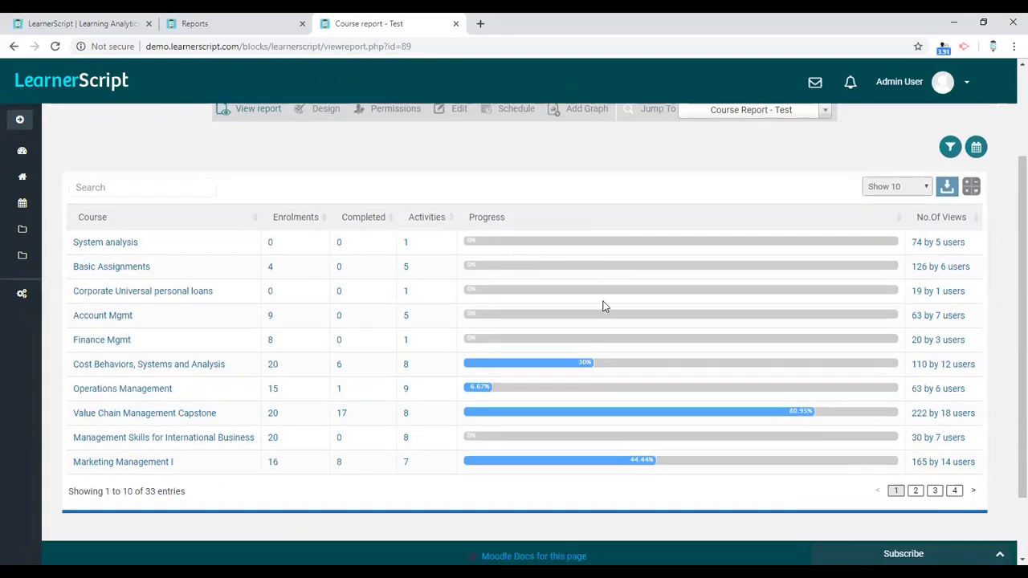
scroll(378, 232, up, 1)
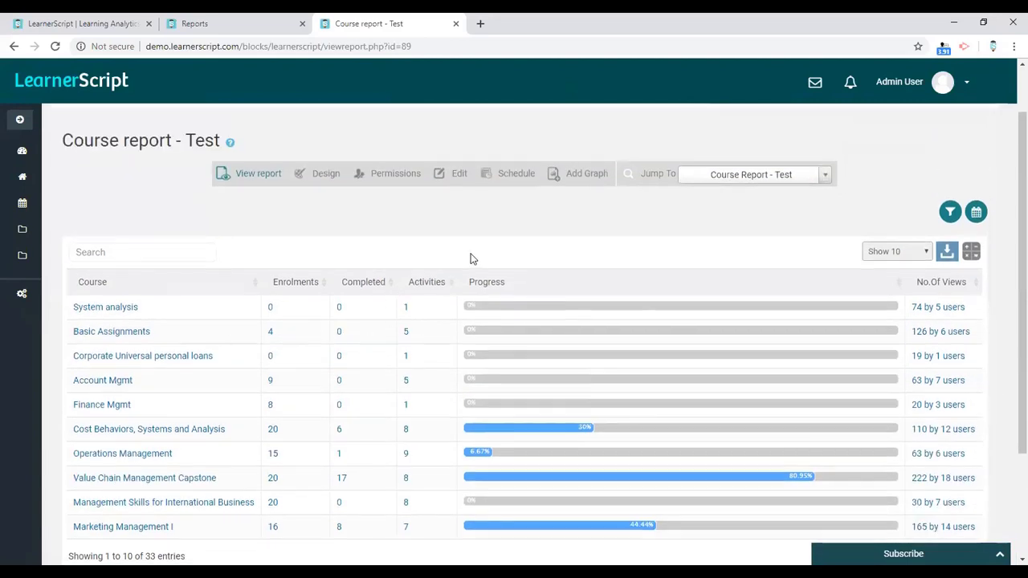
scroll(582, 283, up, 1)
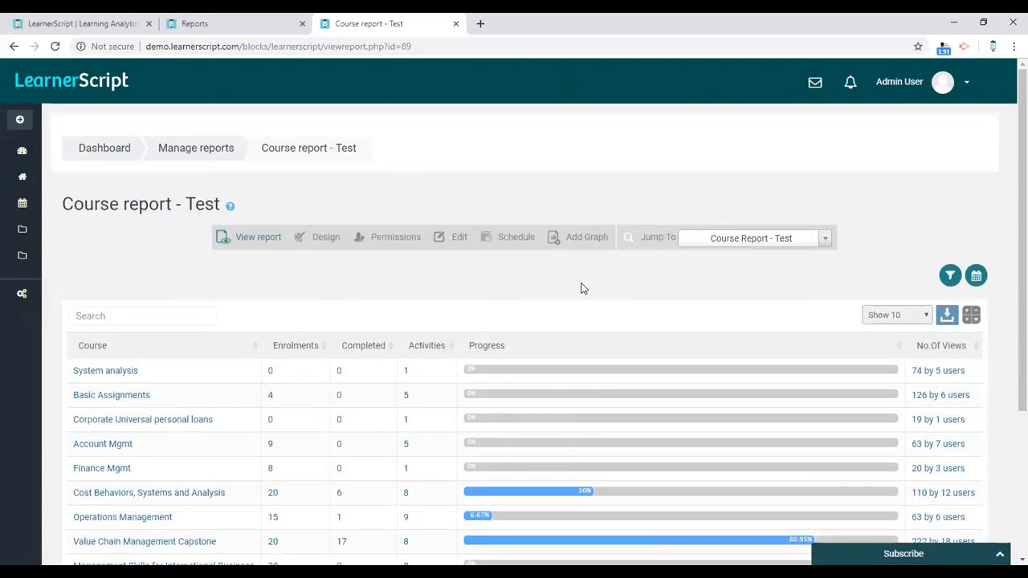
Step: Open the report's design page and examine its available columns, selected columns, filters, calculations, ordering and export settings
click(324, 242)
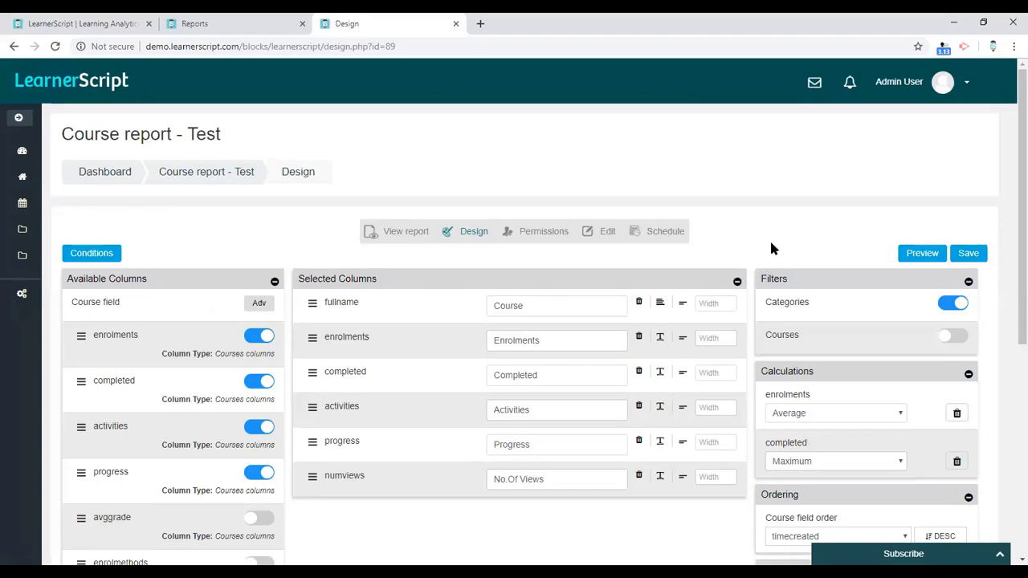
scroll(753, 236, down, 5)
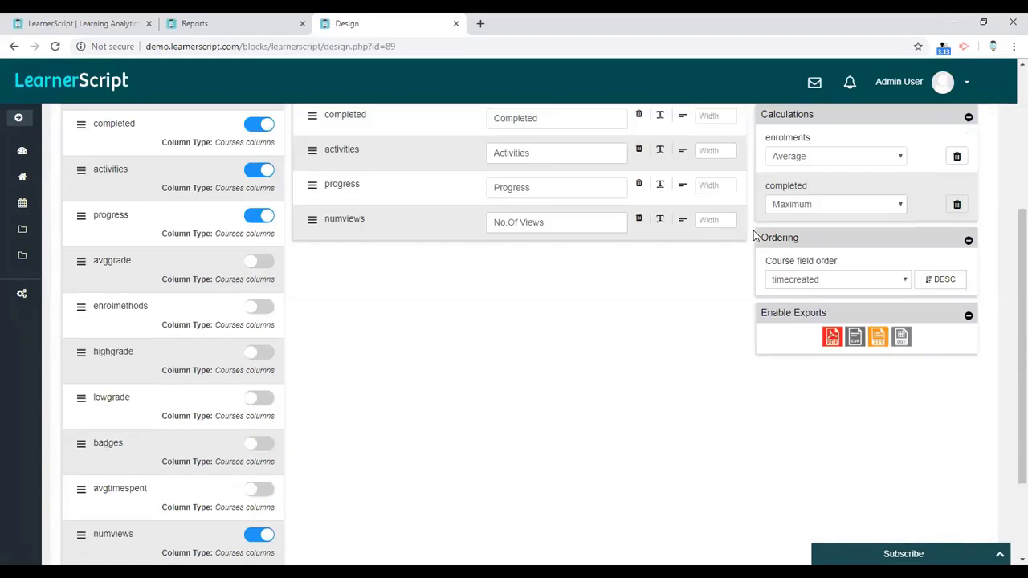
scroll(190, 319, up, 2)
scroll(191, 318, up, 2)
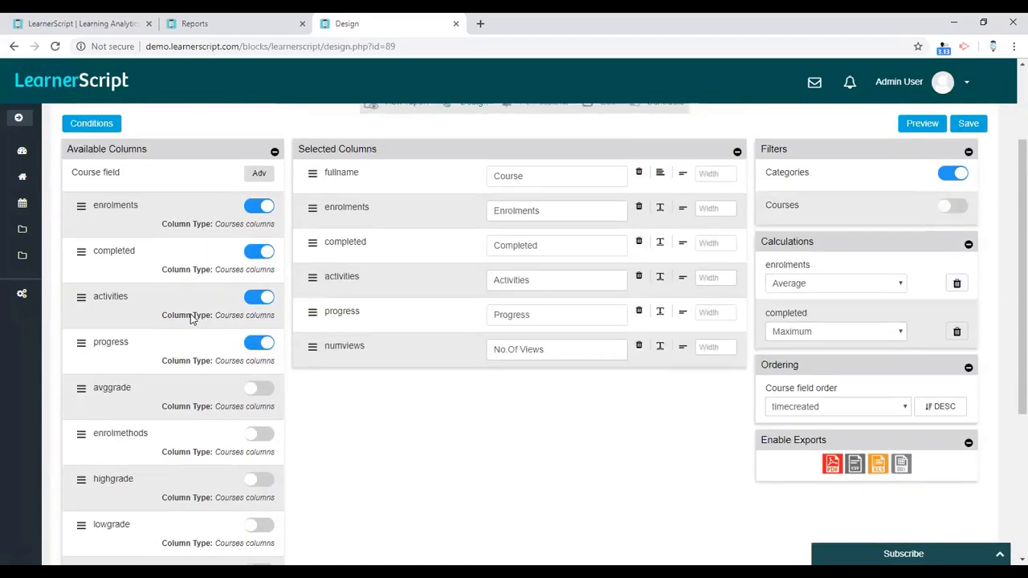
scroll(190, 319, down, 2)
scroll(190, 319, down, 1)
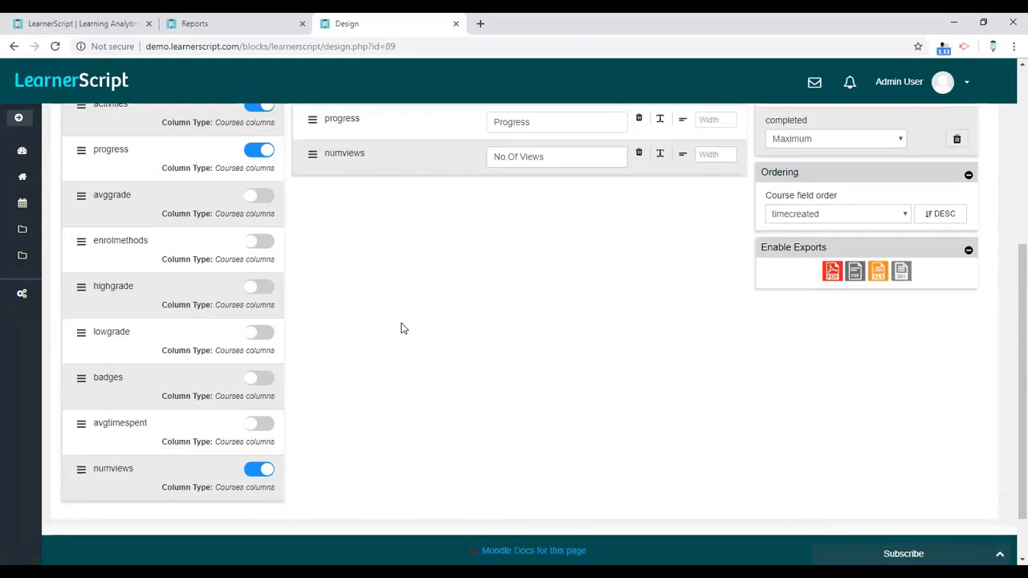
scroll(403, 328, up, 1)
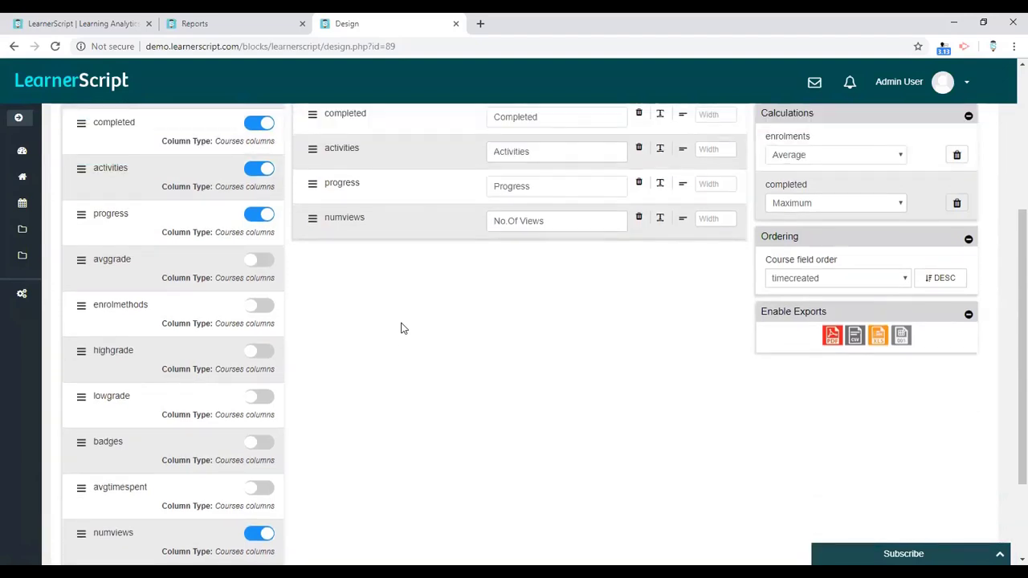
scroll(403, 329, up, 2)
scroll(404, 328, down, 2)
scroll(403, 328, down, 1)
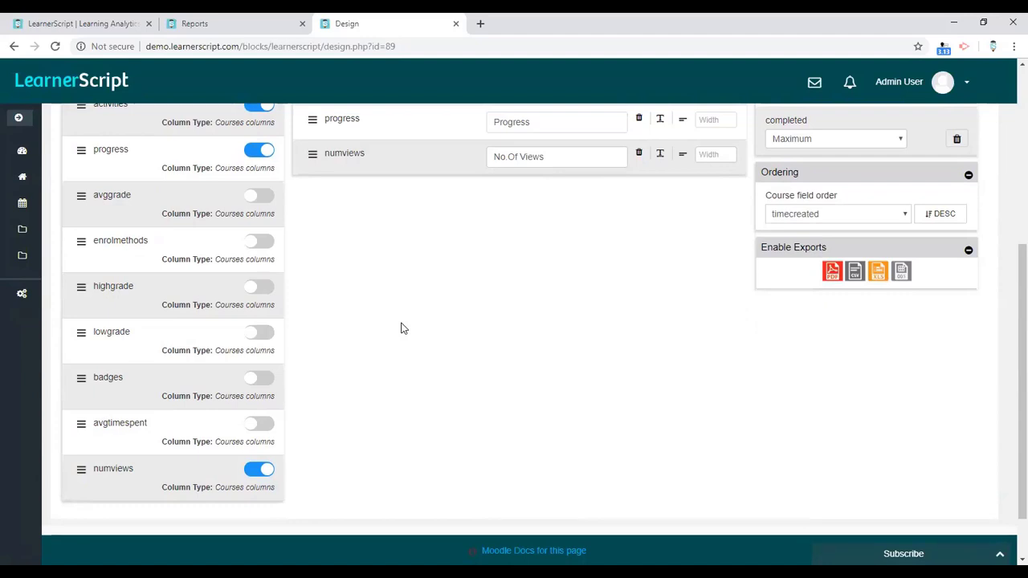
scroll(403, 328, up, 2)
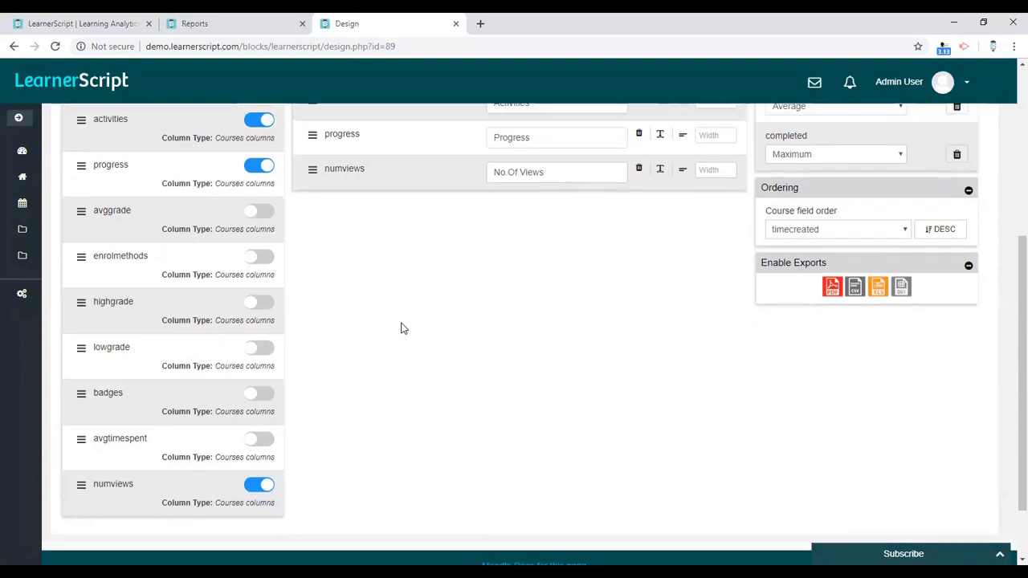
scroll(404, 328, up, 1)
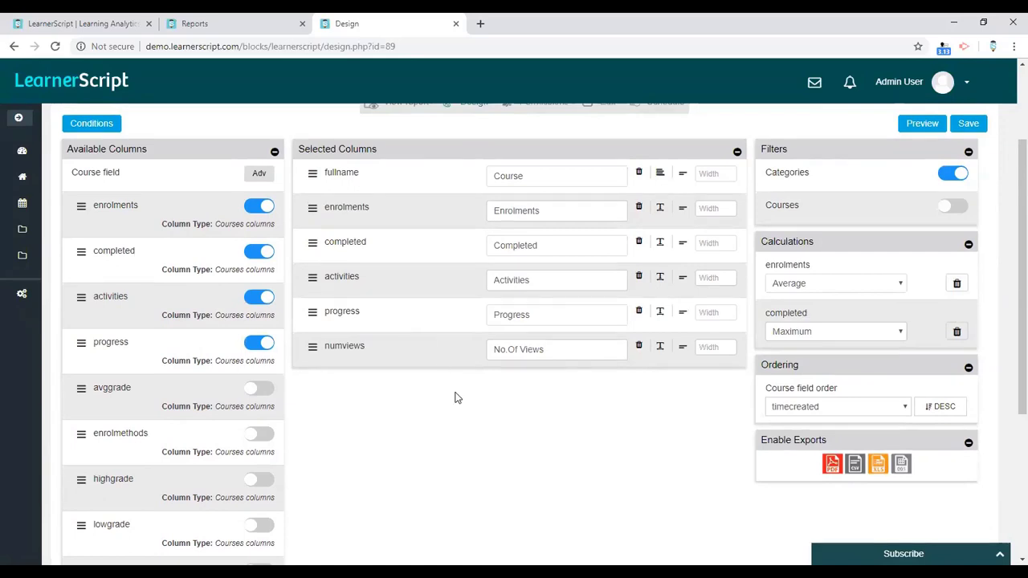
scroll(458, 406, up, 1)
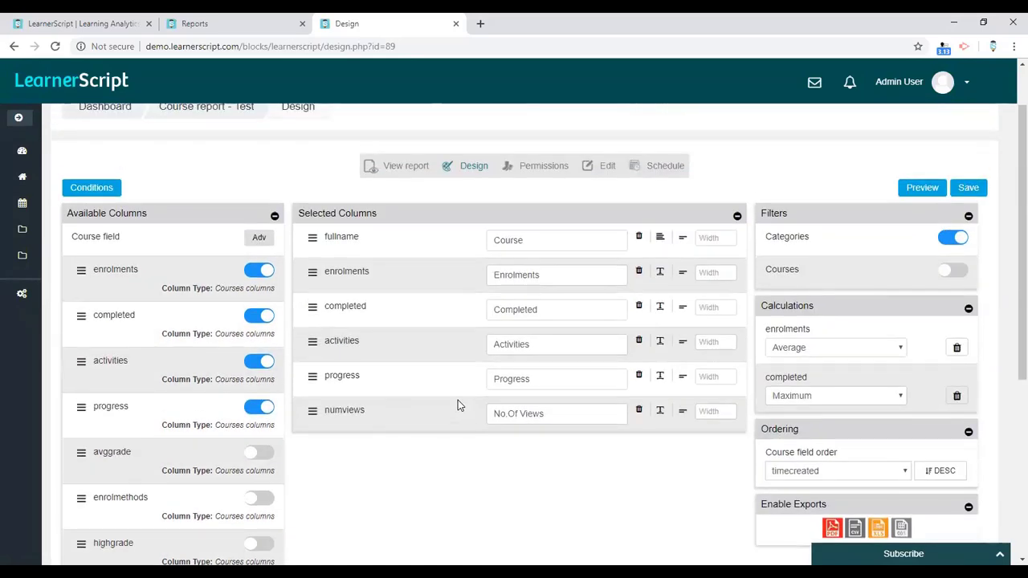
Step: Return to the report view and add a column graph named Participation, with Course as series column and Enrolments and Completed as Y axis
click(396, 167)
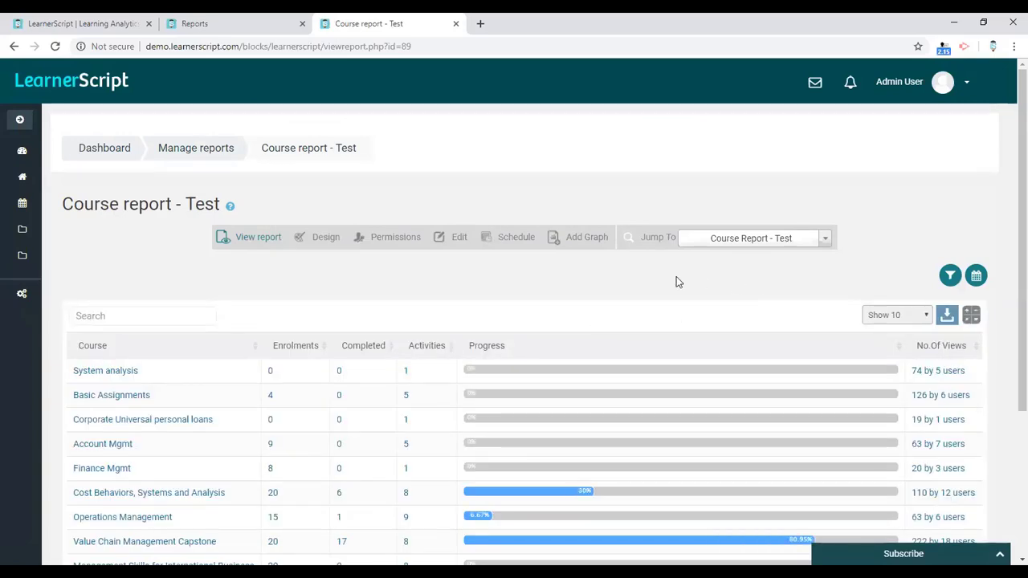
click(587, 239)
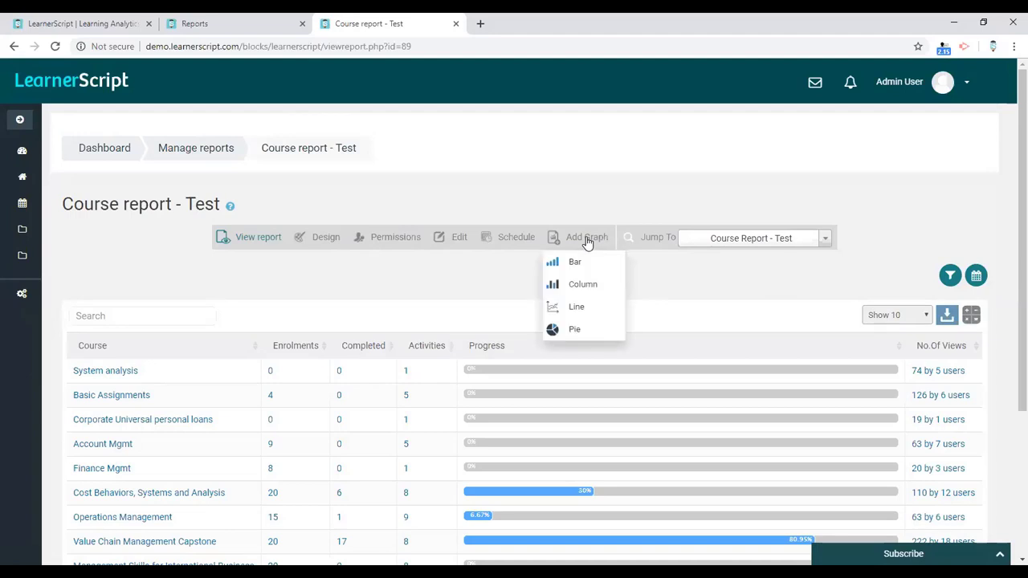
click(578, 288)
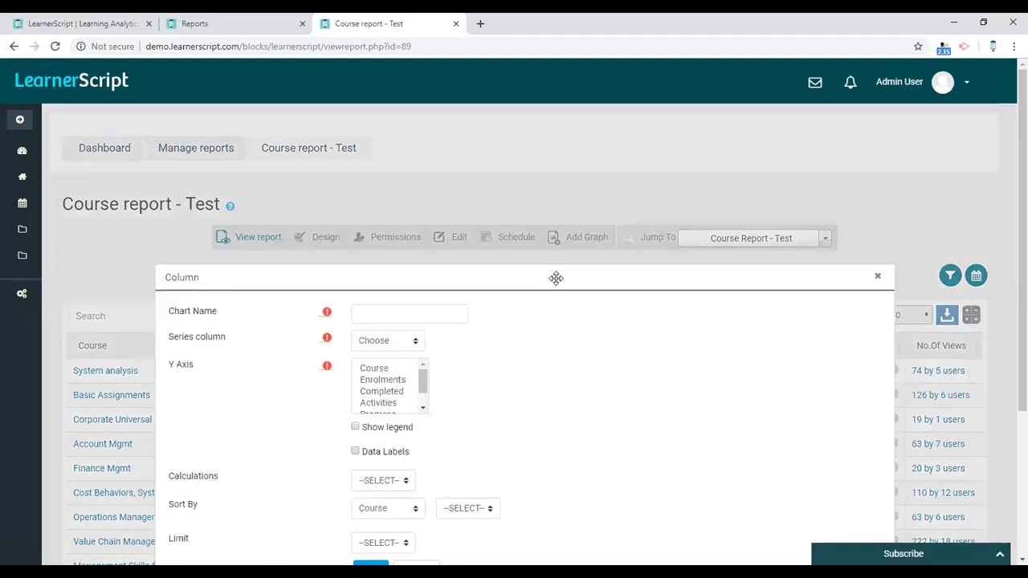
click(397, 317)
text(P)
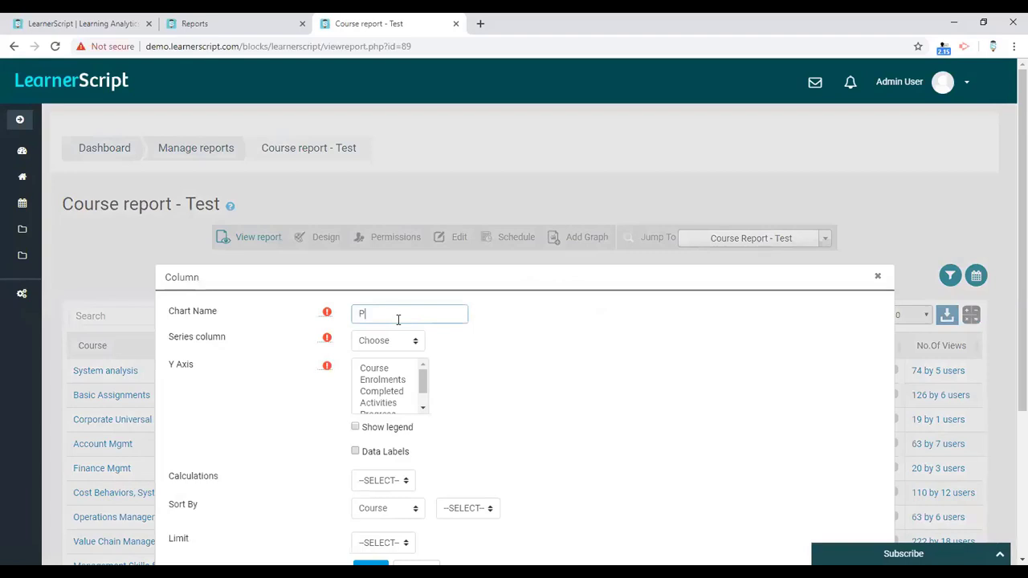
text(articipation)
click(394, 346)
click(393, 373)
drag(392, 381, 394, 397)
scroll(505, 374, down, 2)
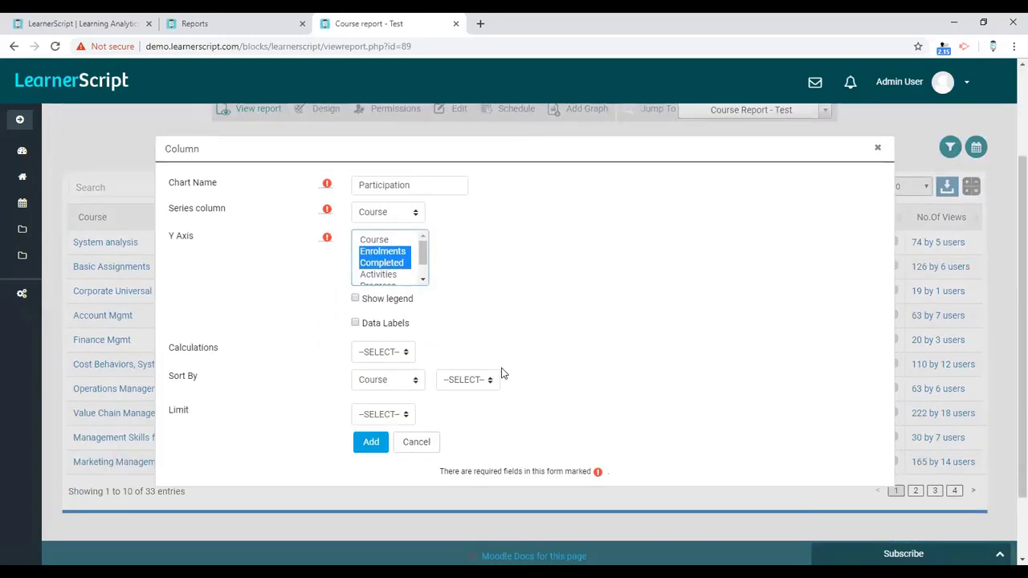
click(370, 441)
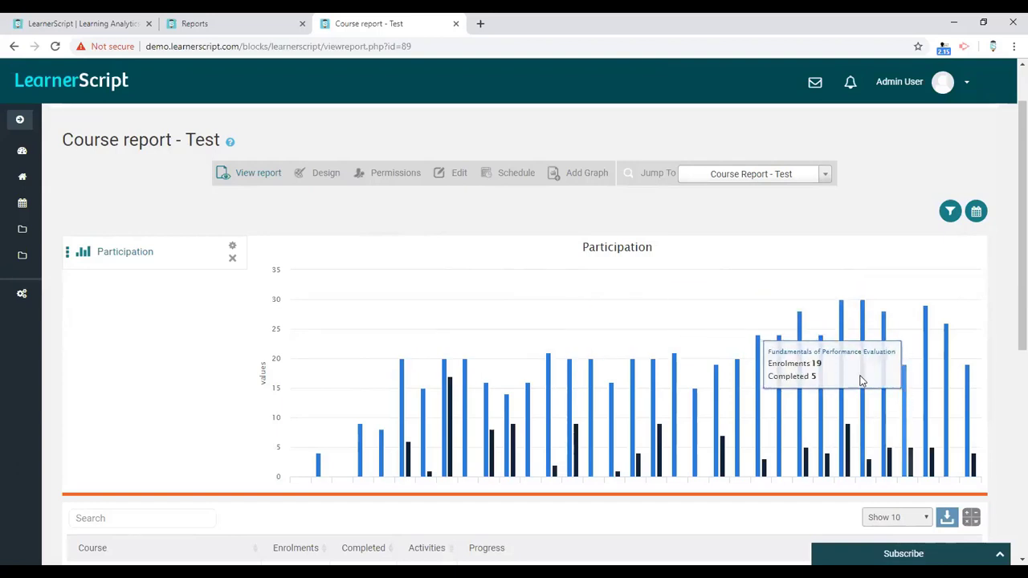
Step: Edit the Participation graph to sort by Enrolments in descending order with a limit of 10
click(234, 248)
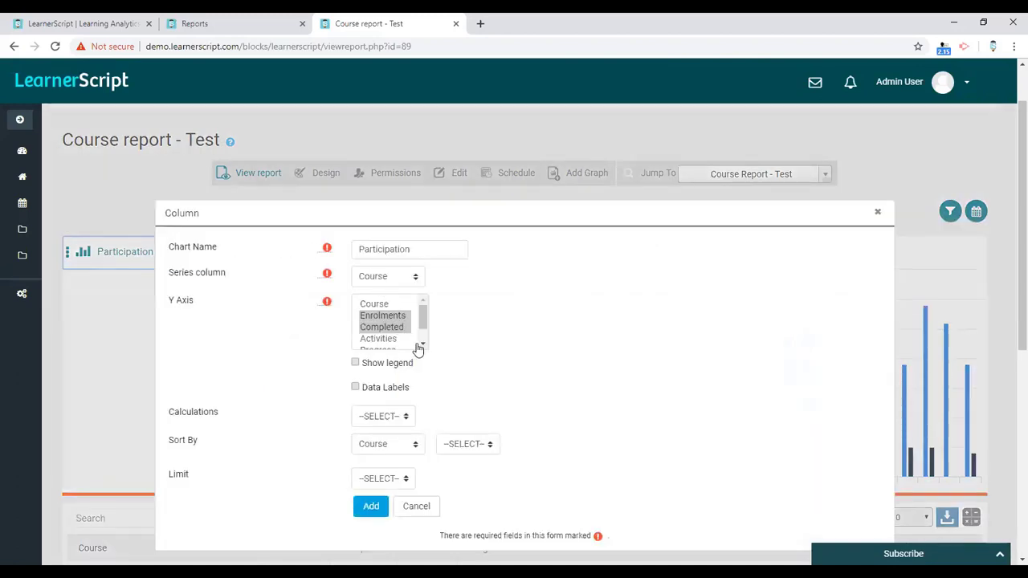
scroll(460, 370, down, 1)
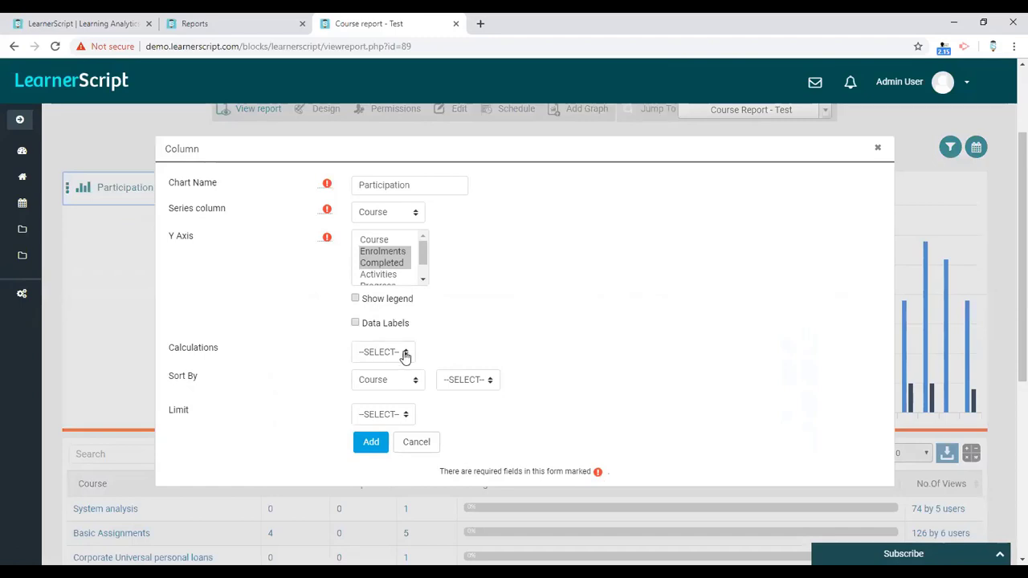
click(398, 381)
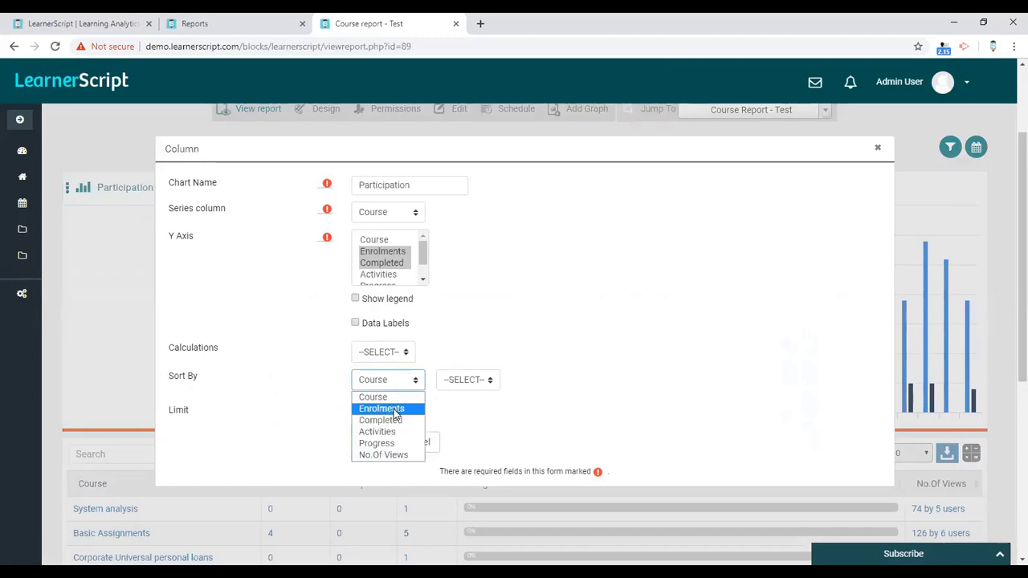
click(394, 412)
click(444, 384)
click(454, 422)
click(405, 423)
click(380, 442)
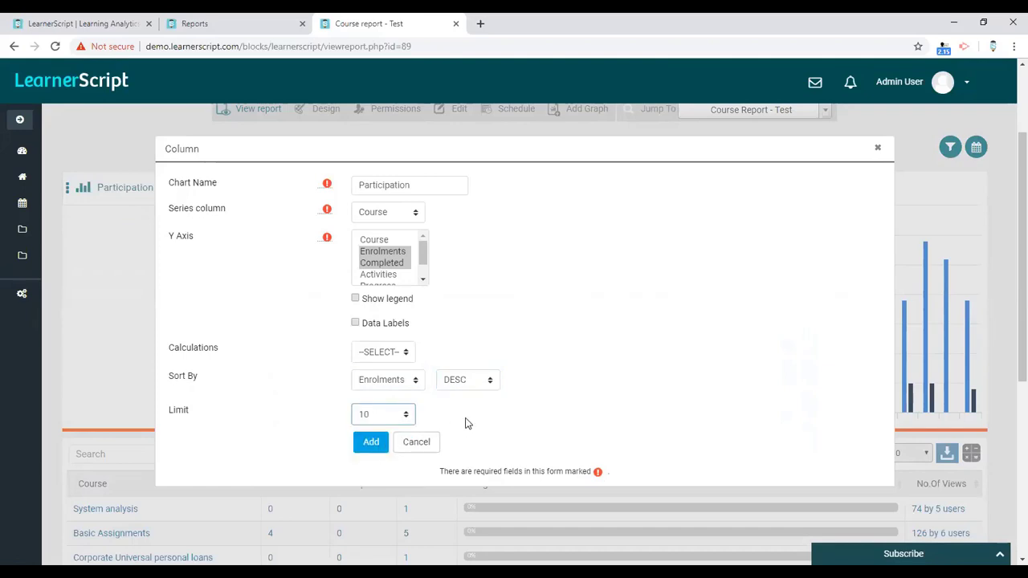
Step: Rename the column graph as Top 10 Participations and save its settings
click(358, 185)
text(Top 10)
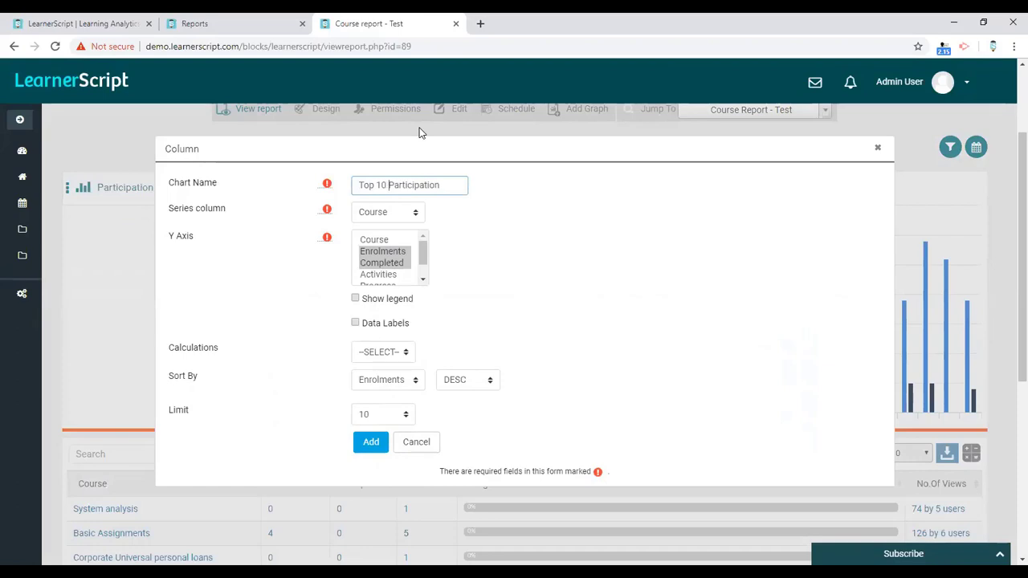
click(448, 185)
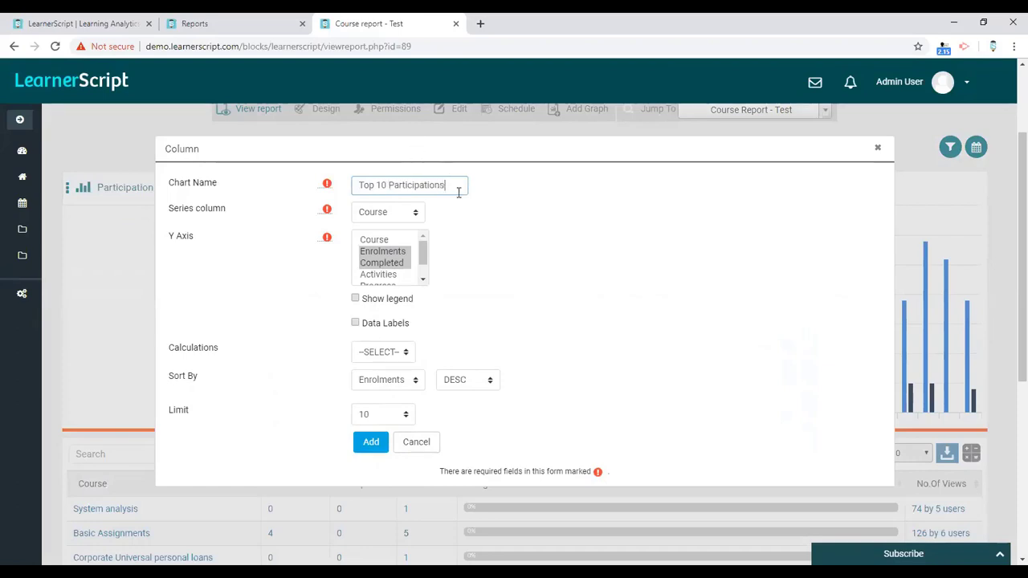
click(371, 442)
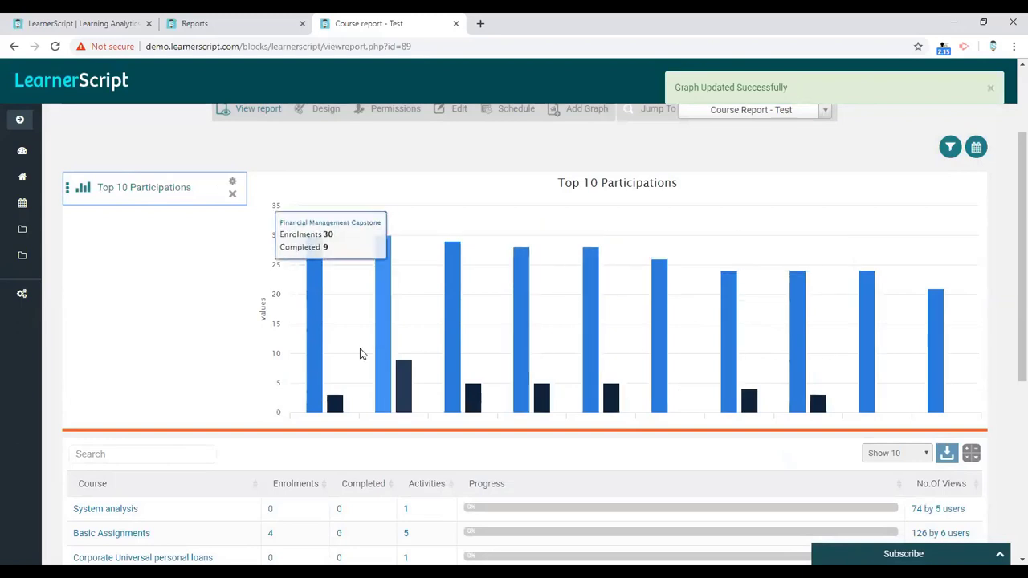
Step: Add a line graph named Activities, with Course as series column, Activities as Y axis and data labels enabled
scroll(578, 313, up, 1)
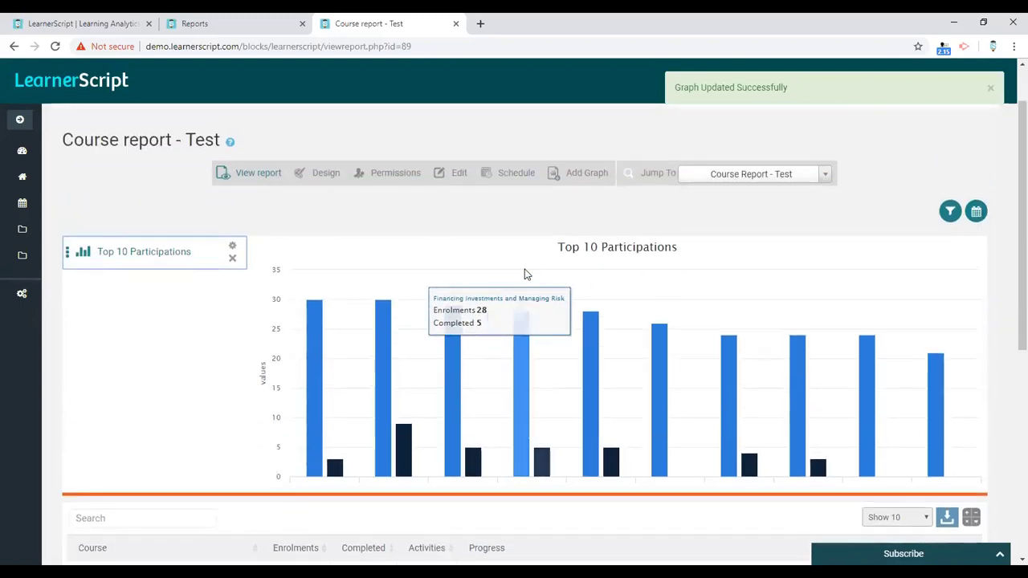
click(569, 174)
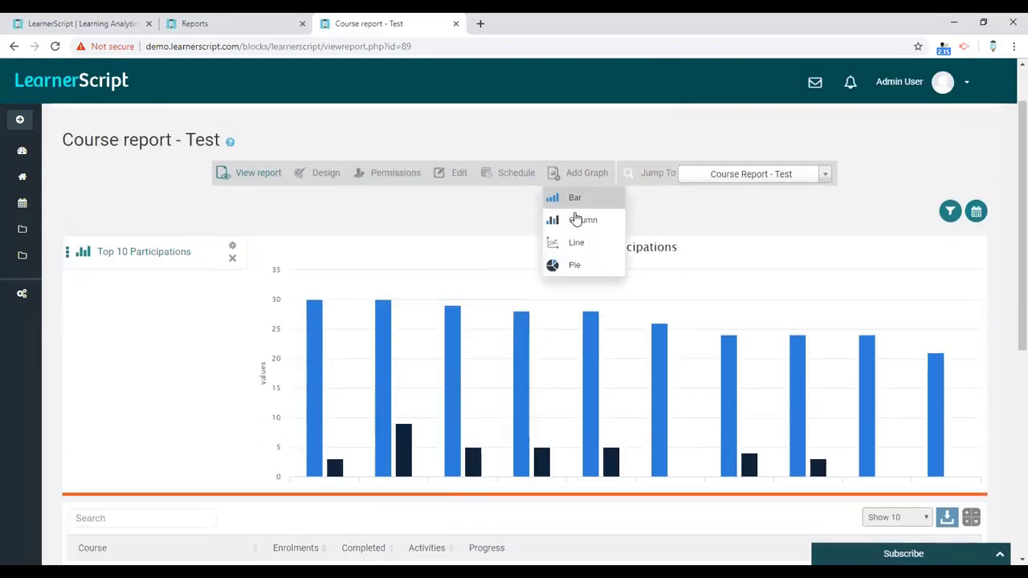
click(576, 241)
click(390, 248)
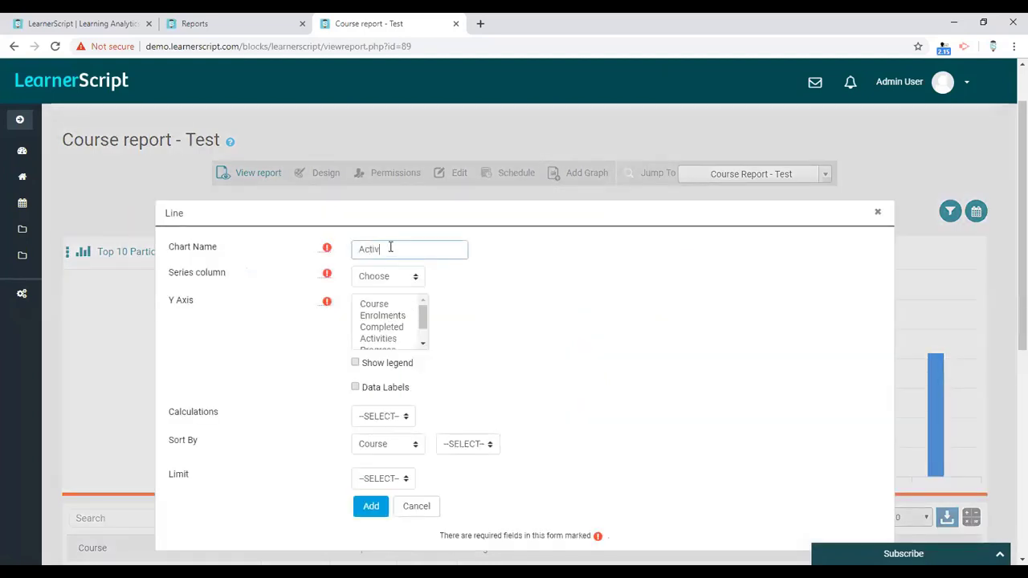
click(384, 338)
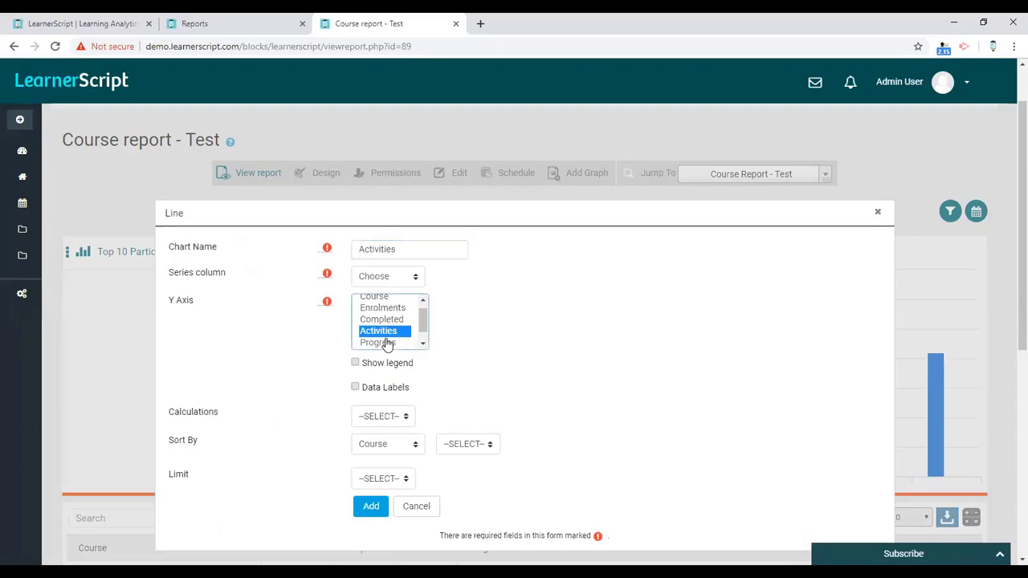
click(395, 281)
click(393, 308)
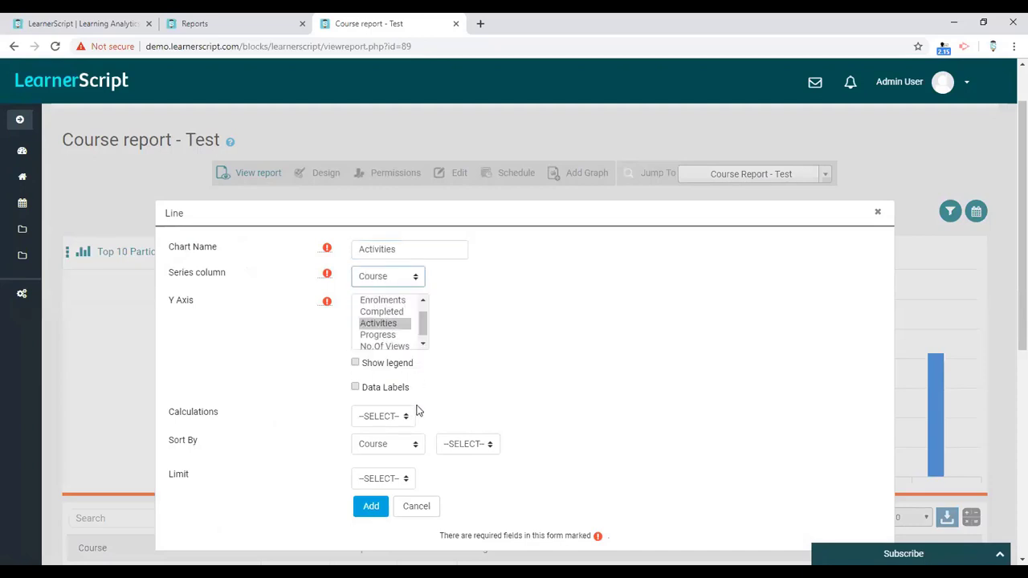
click(381, 392)
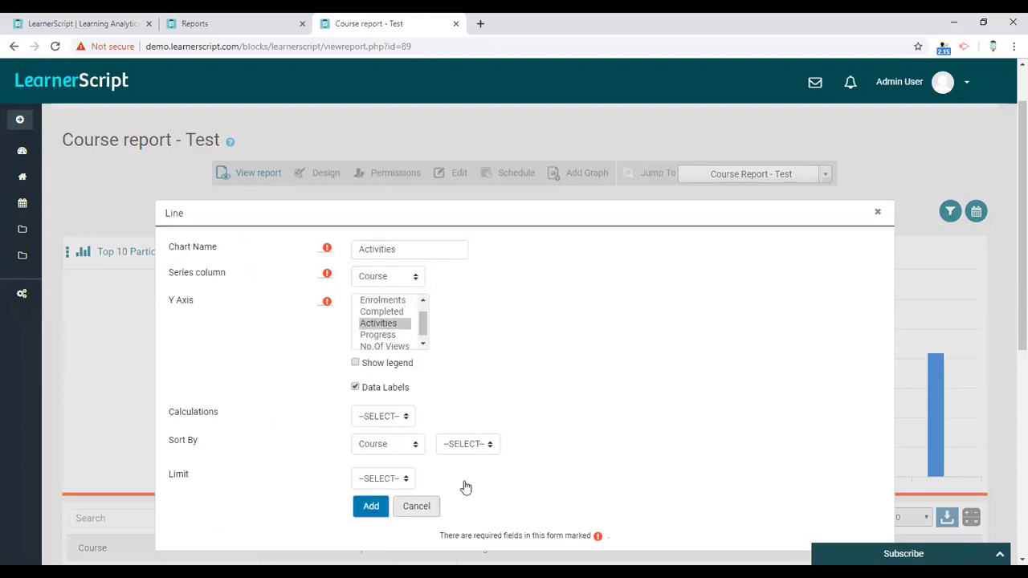
click(379, 506)
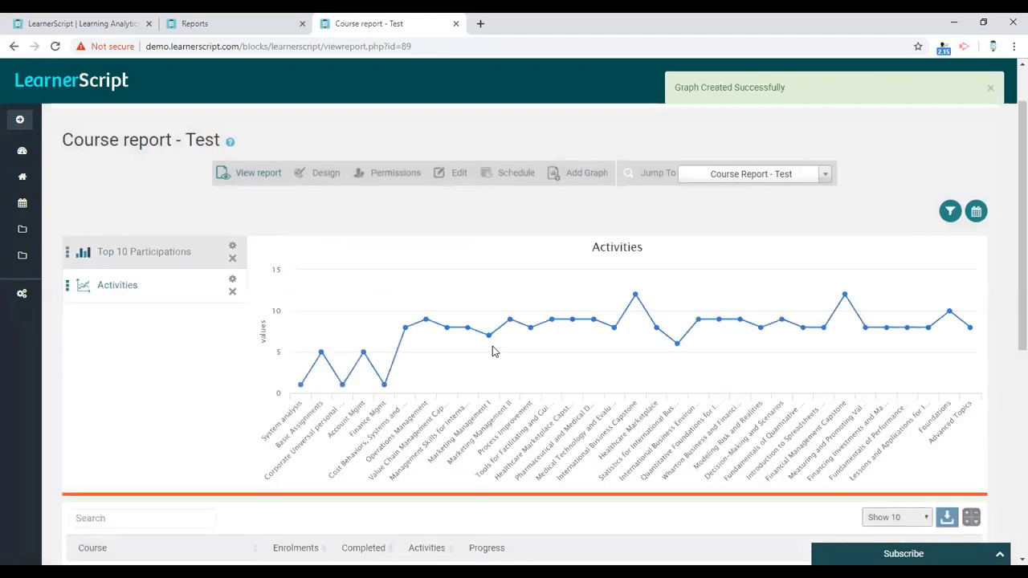
Step: Switch between the Activities and Top 10 Participations graphs and look over the report page
click(121, 255)
click(124, 284)
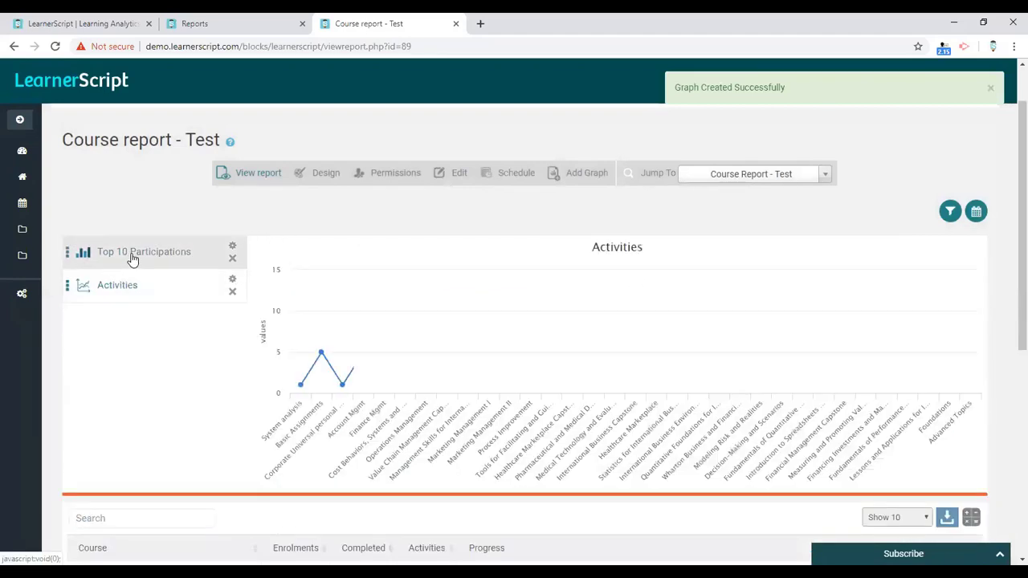
click(131, 256)
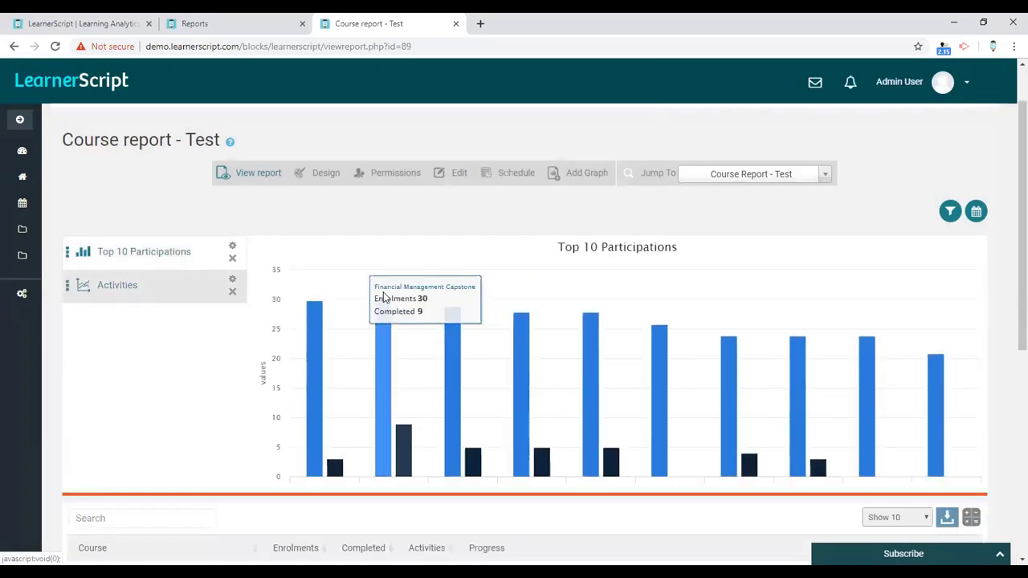
scroll(383, 294, down, 3)
scroll(561, 274, up, 4)
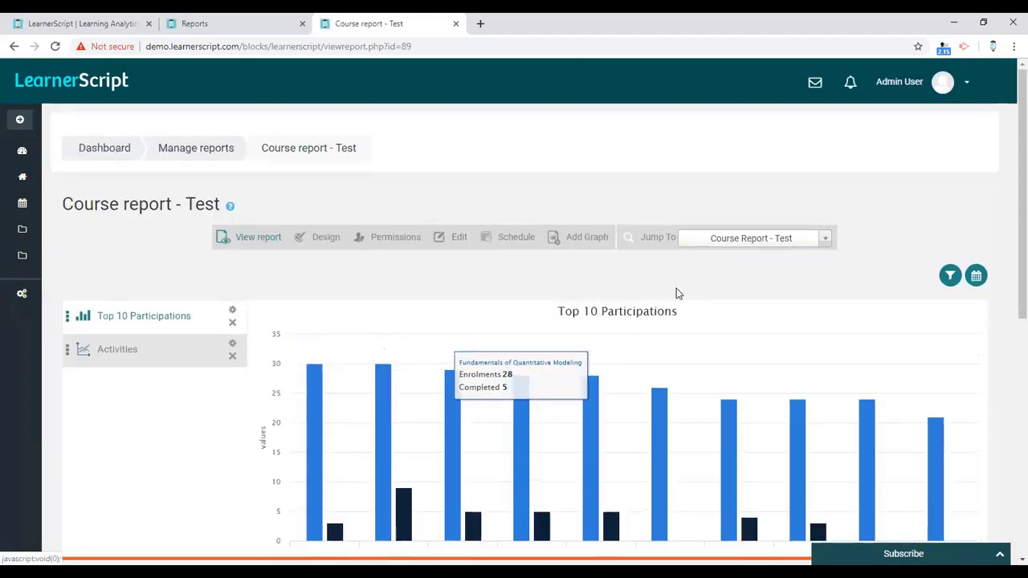
Step: Filter the Course report - Test by the Miscellaneous category
click(950, 275)
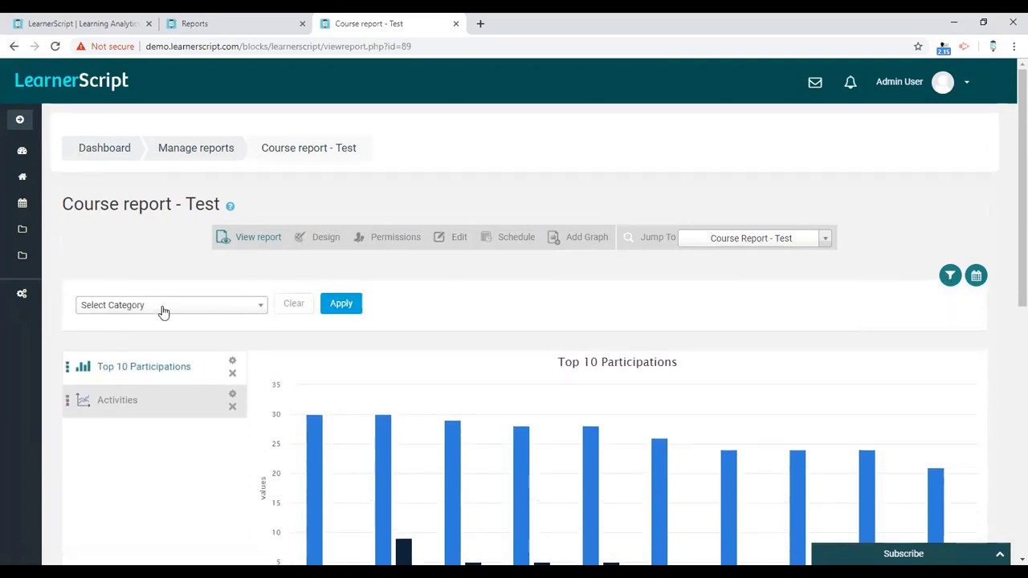
click(193, 310)
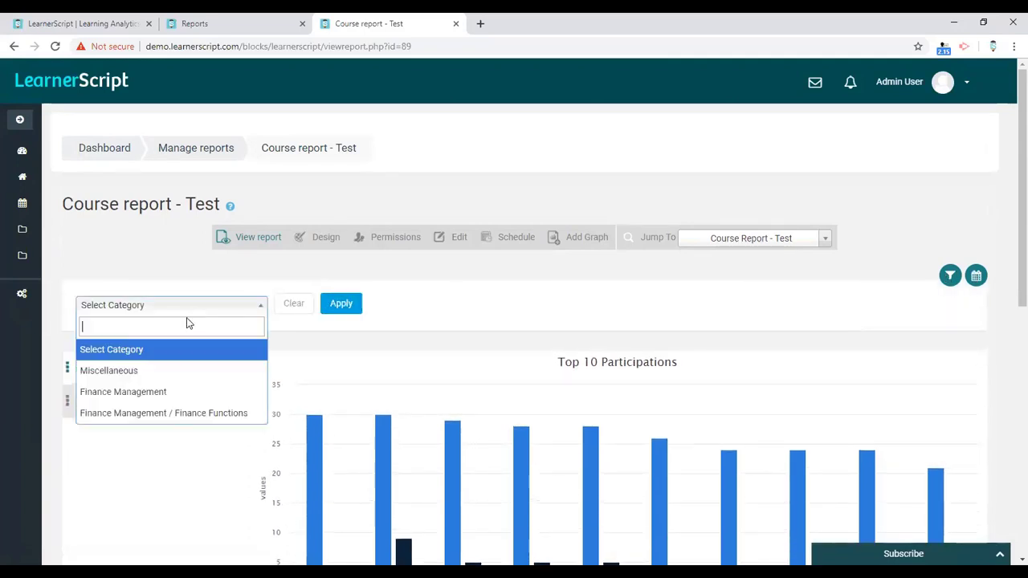
click(152, 371)
click(356, 318)
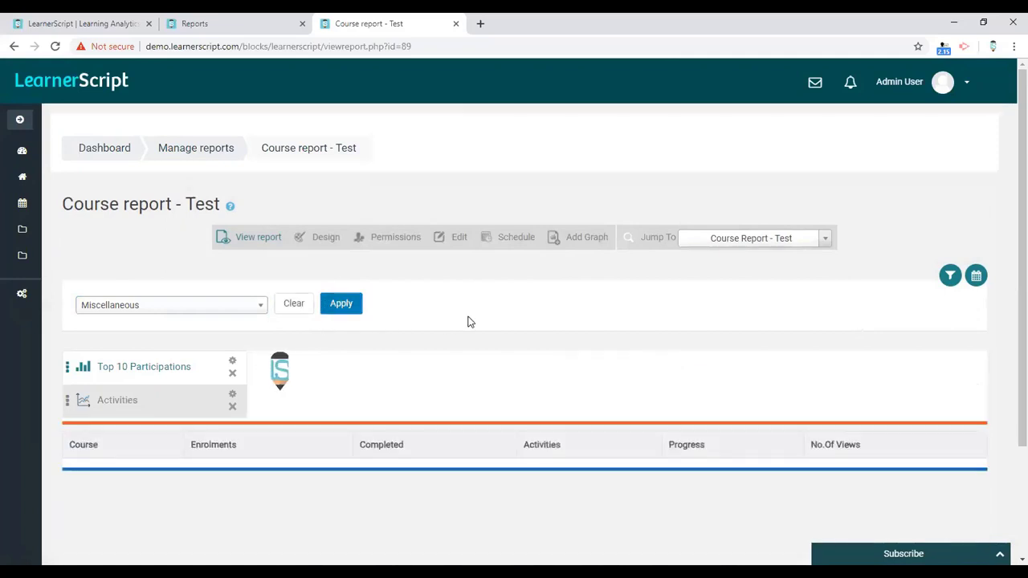
Step: Review the filtered report, switching to the Activities graph and back to Top 10 Participations
scroll(472, 322, down, 3)
scroll(472, 323, up, 2)
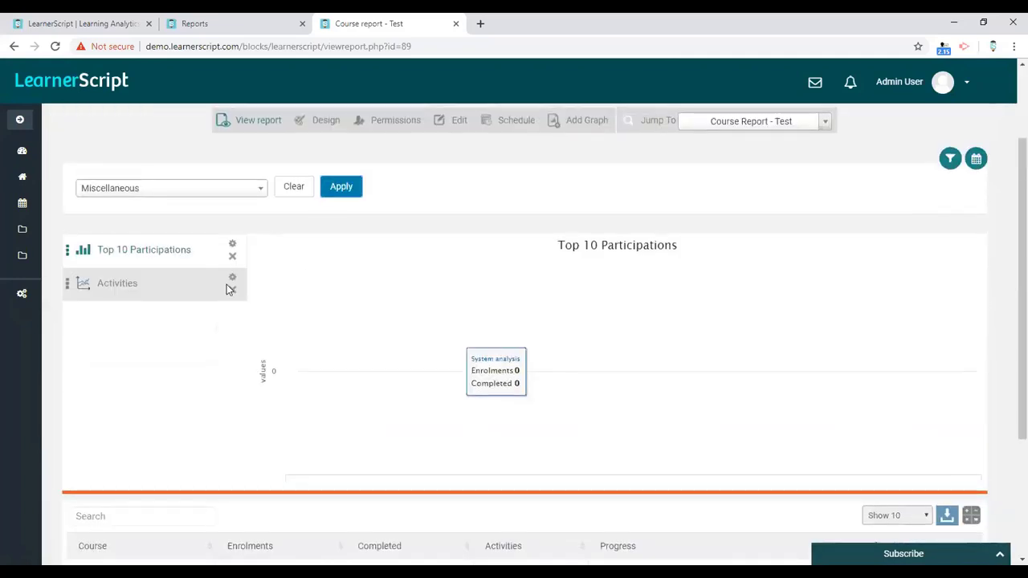
click(156, 287)
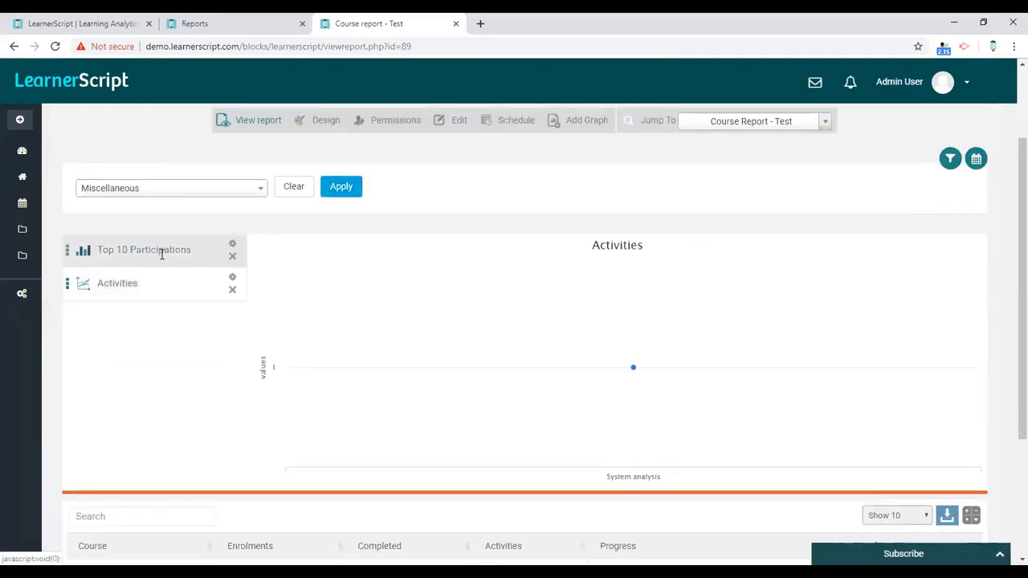
click(161, 253)
scroll(312, 306, up, 1)
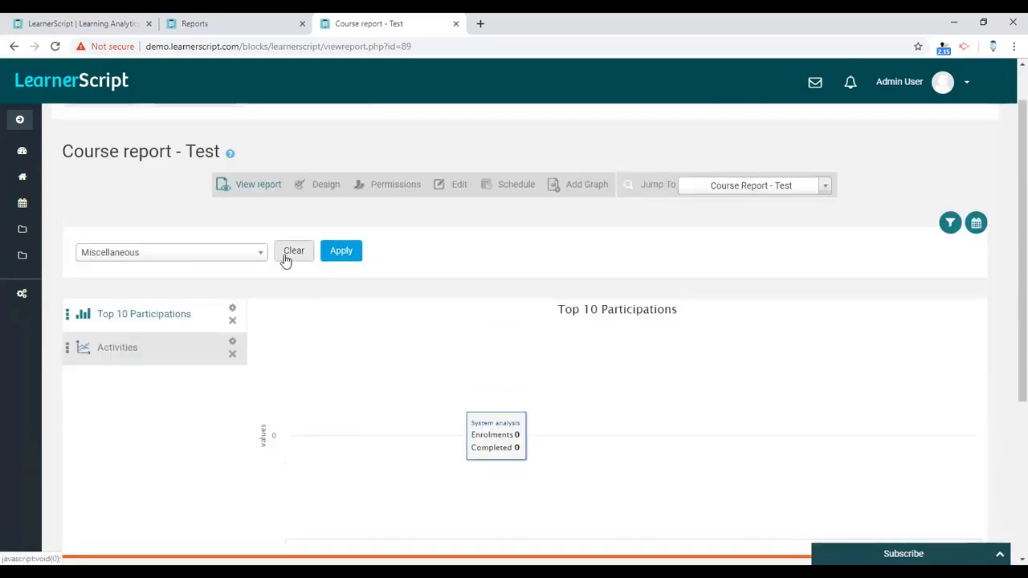
Step: Filter the report by the Finance Management category, look over the results, and clear and hide the filter
click(255, 253)
click(325, 257)
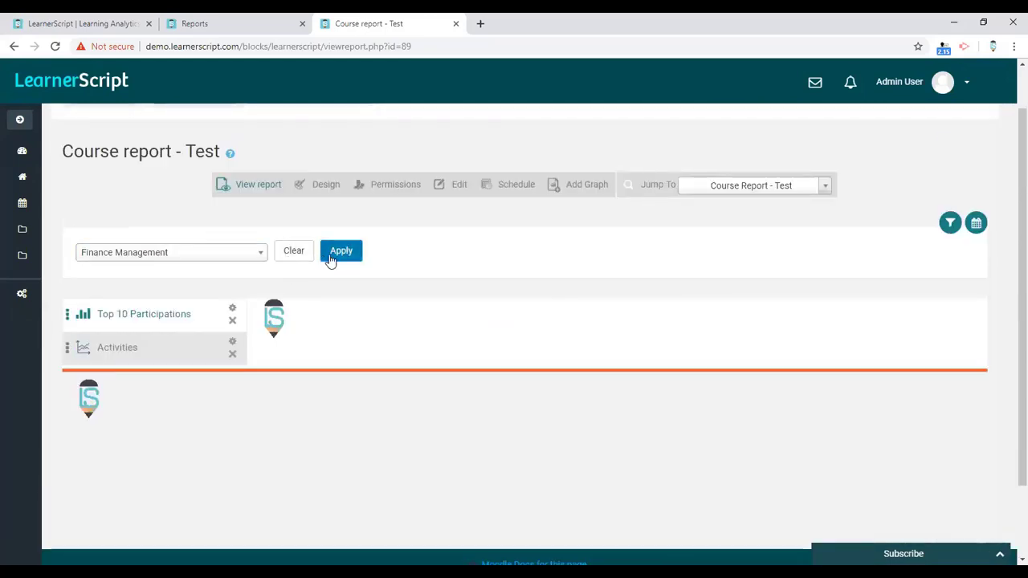
scroll(341, 265, down, 2)
scroll(341, 269, down, 3)
scroll(341, 269, up, 5)
click(291, 255)
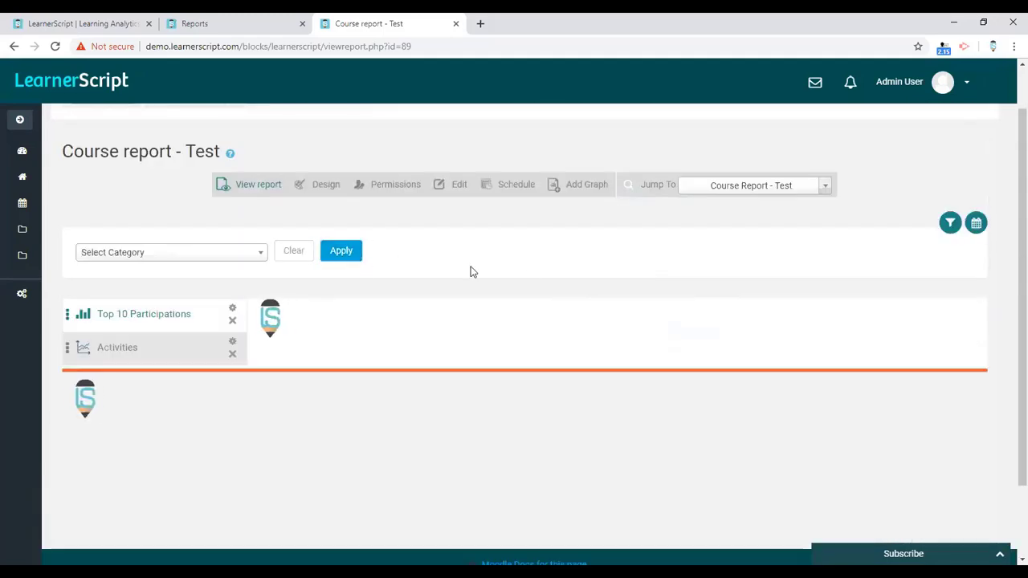
click(949, 225)
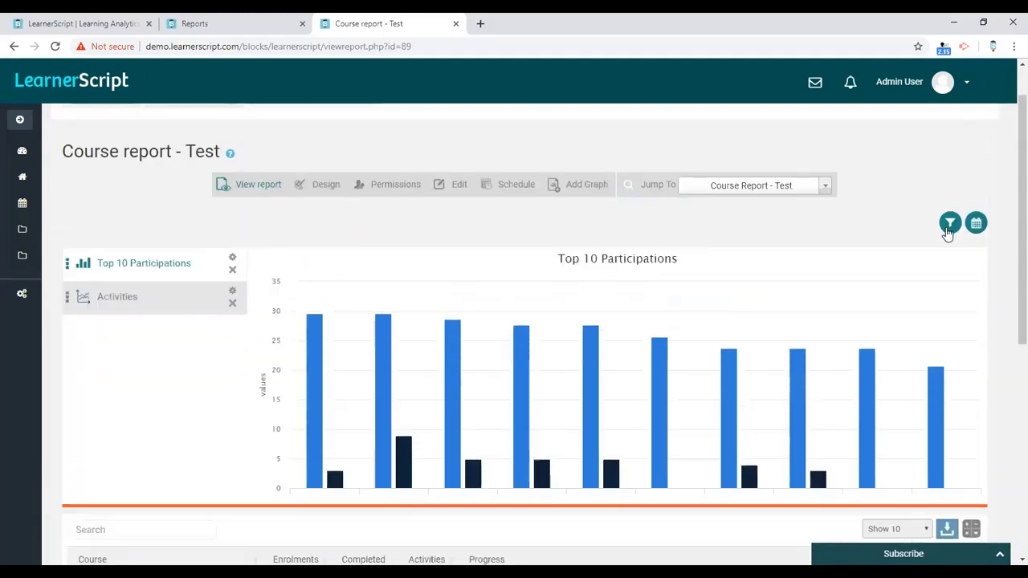
Step: Try the Year, Month, Week and Custom periods in the report's date filter, and restore the period to All
click(976, 223)
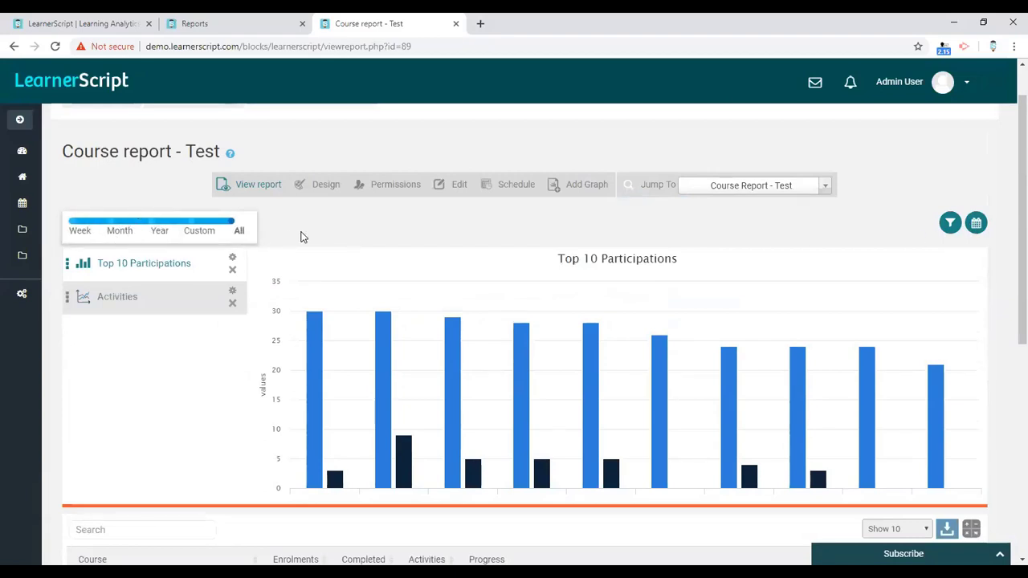
click(159, 233)
click(120, 231)
click(90, 230)
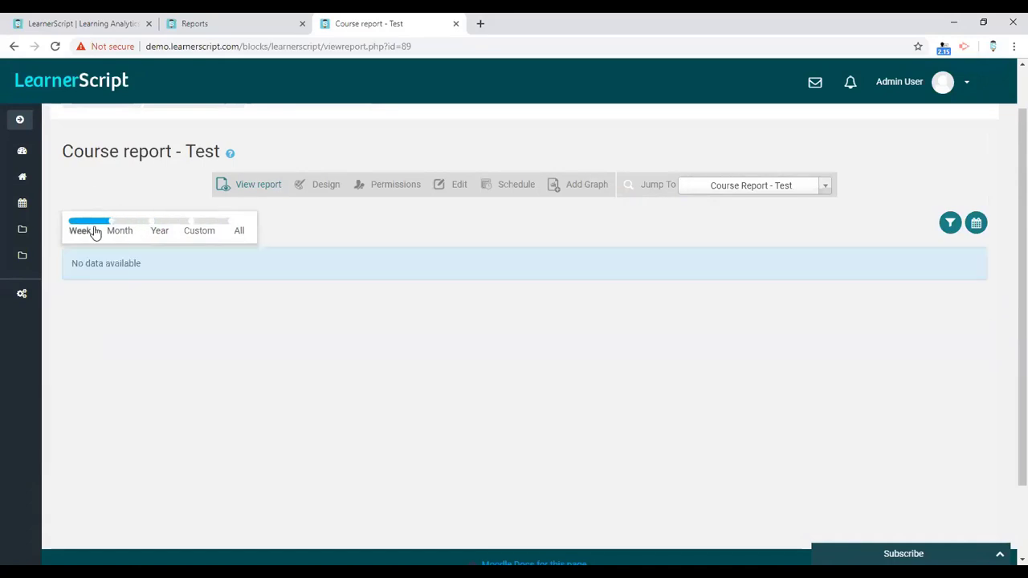
click(198, 232)
click(239, 232)
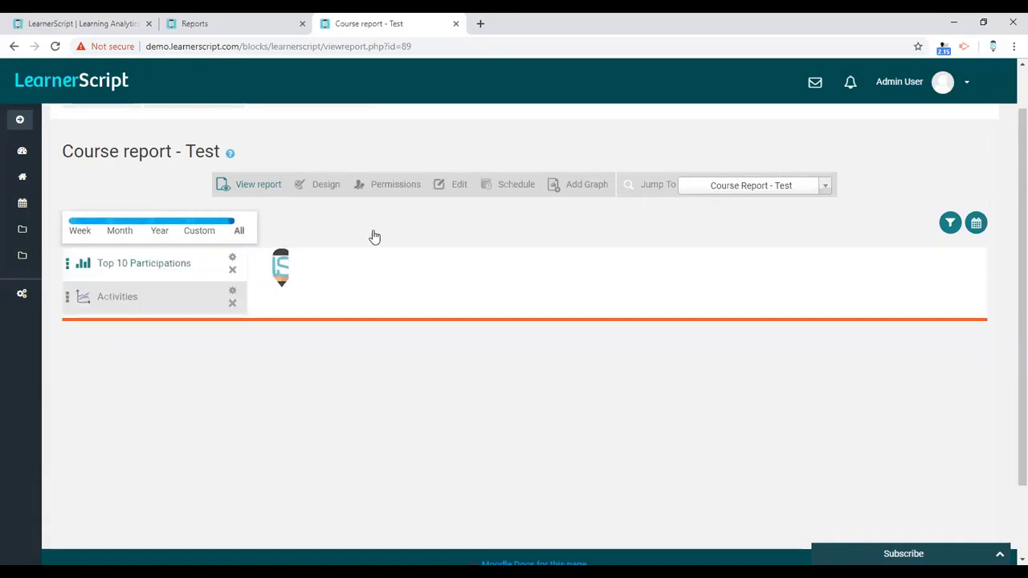
scroll(792, 270, down, 2)
scroll(731, 386, up, 3)
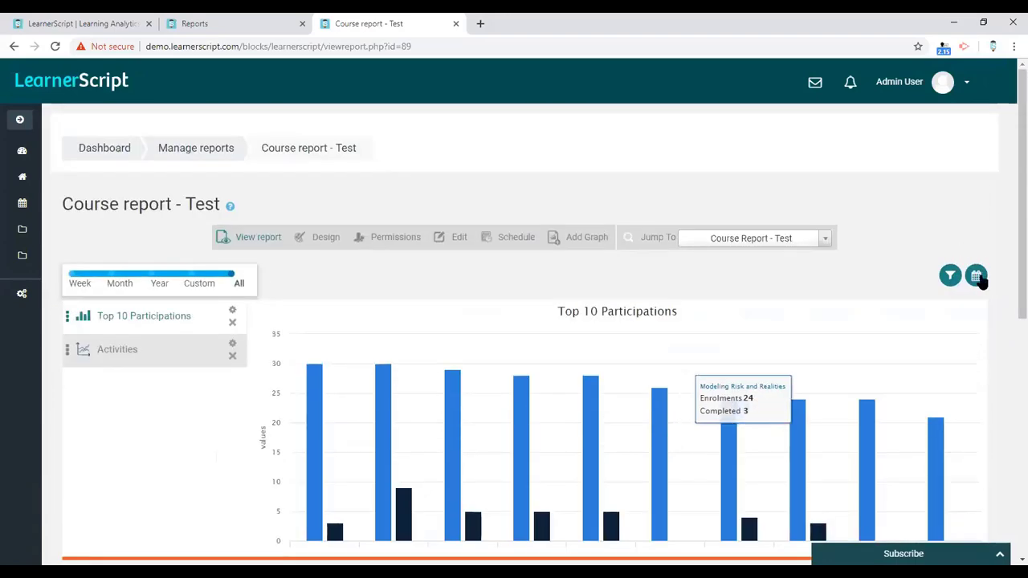
click(977, 277)
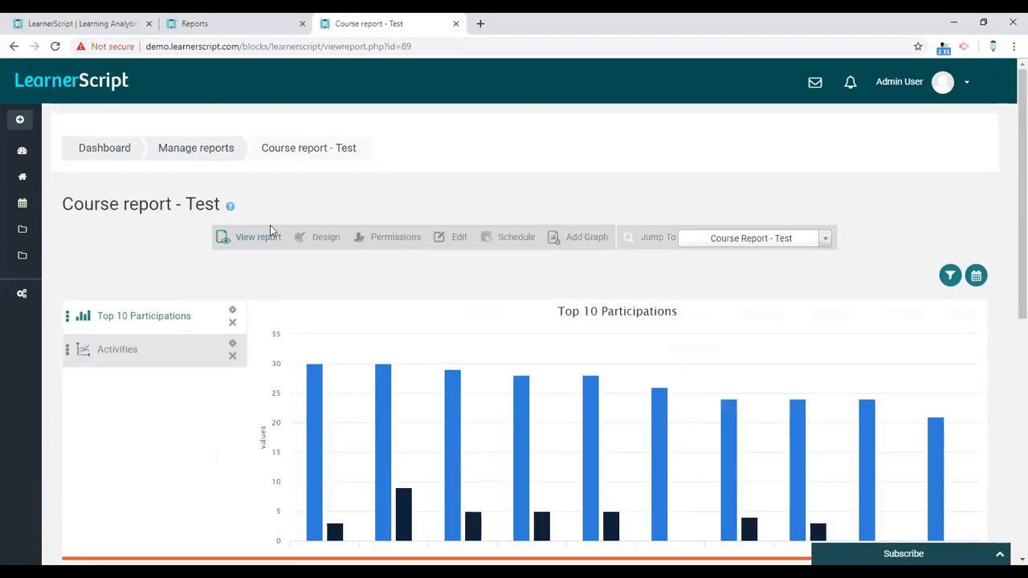
Step: Read the report's help description, going through the column explanations down to Average Timespent, and close it
scroll(322, 289, down, 4)
scroll(367, 268, up, 2)
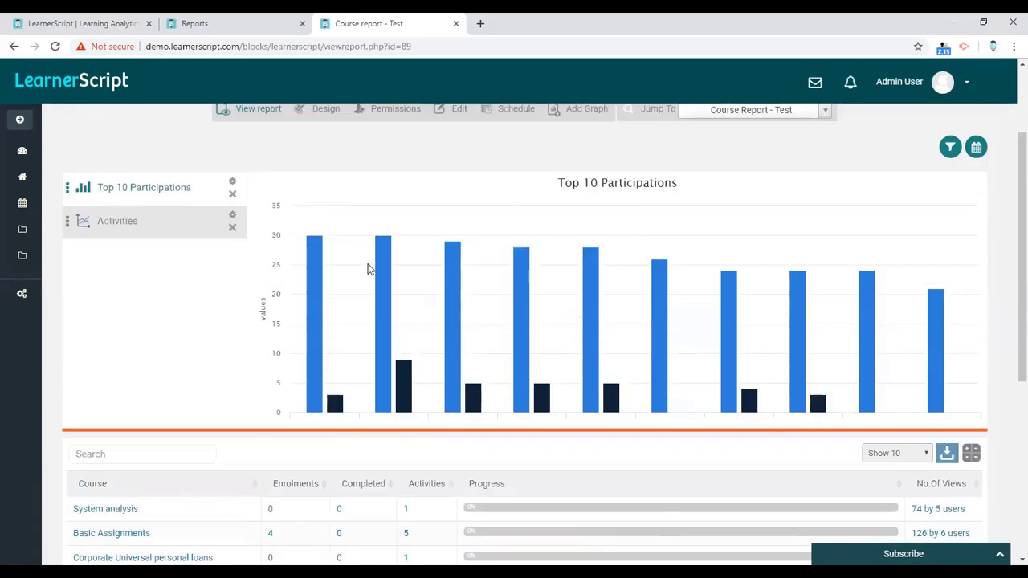
scroll(362, 265, up, 2)
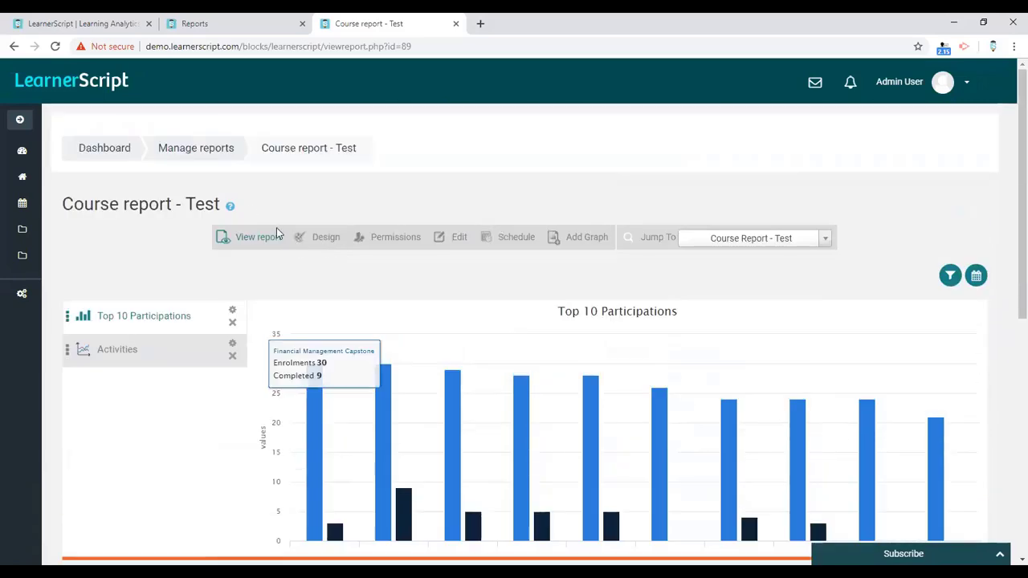
click(230, 208)
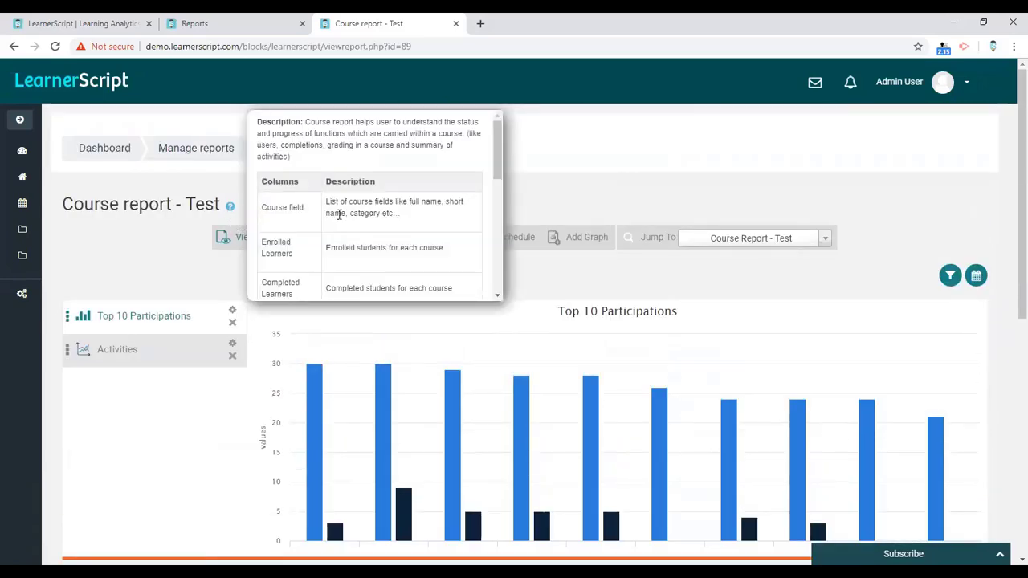
scroll(338, 212, down, 3)
scroll(339, 216, up, 3)
scroll(353, 215, down, 3)
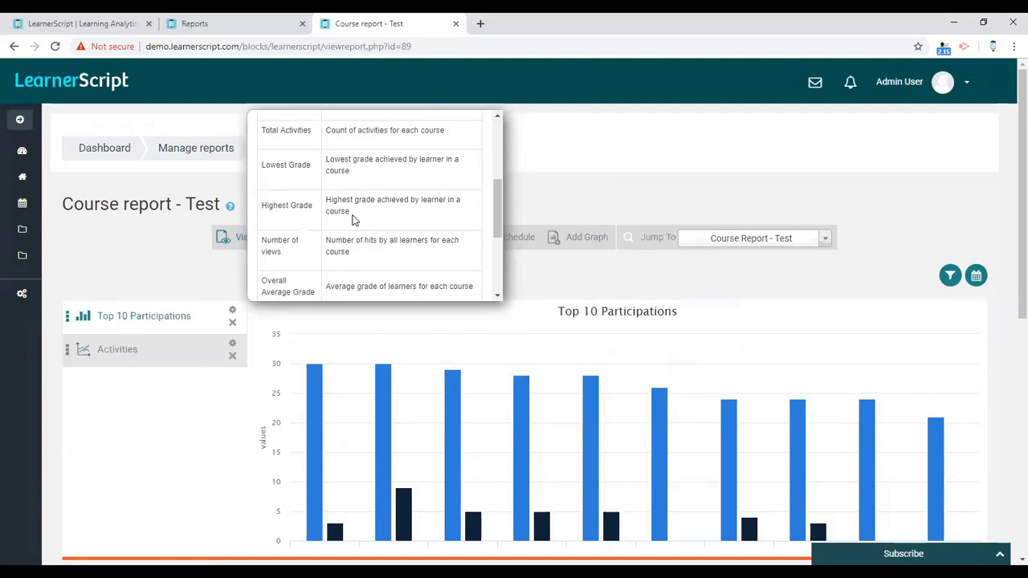
scroll(354, 220, down, 3)
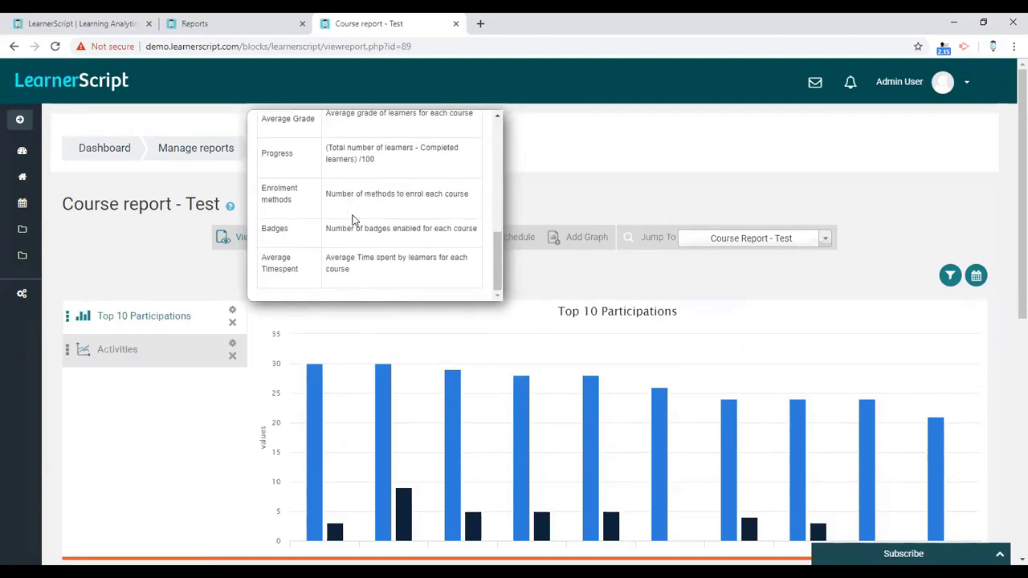
click(560, 190)
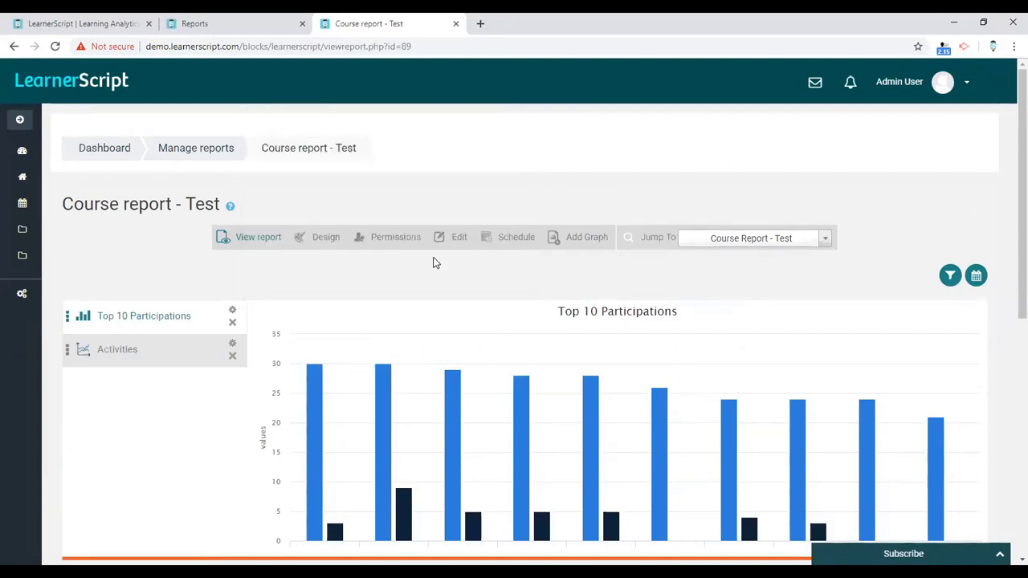
scroll(686, 265, down, 2)
scroll(562, 273, up, 2)
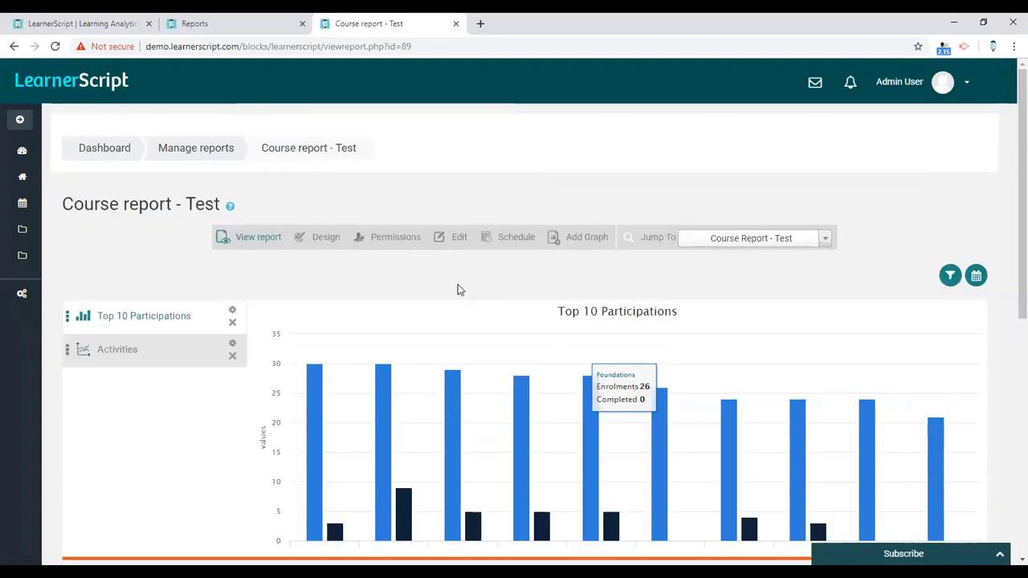
Step: Add a User with the selected role/s permission to the report for the Manager role
click(394, 239)
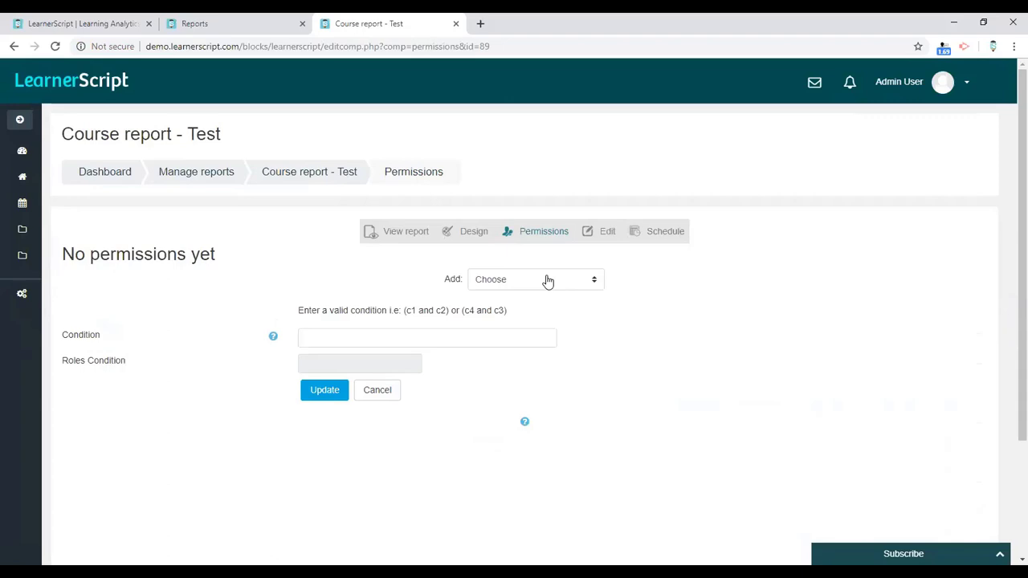
click(548, 281)
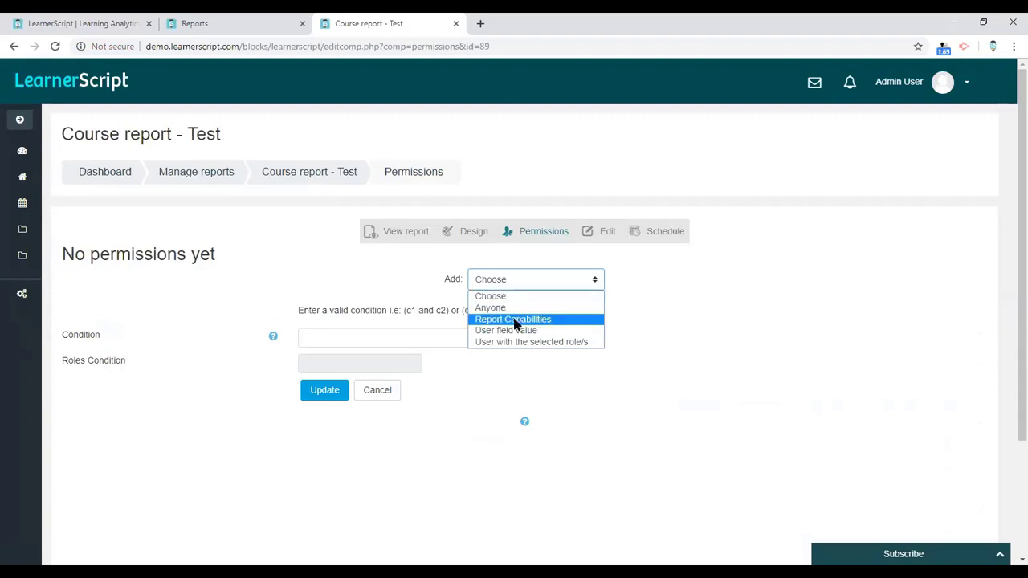
click(519, 342)
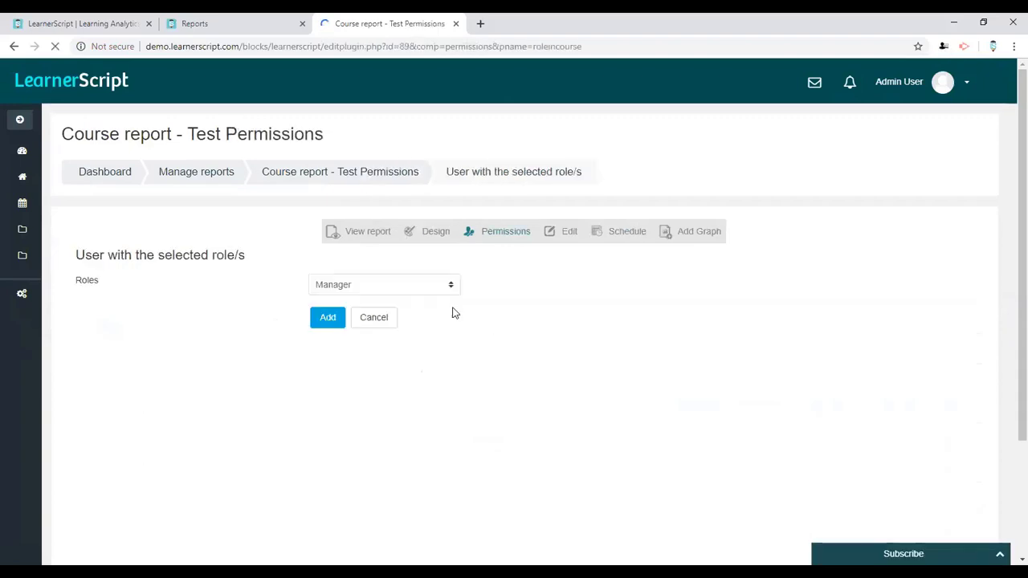
click(422, 295)
click(420, 298)
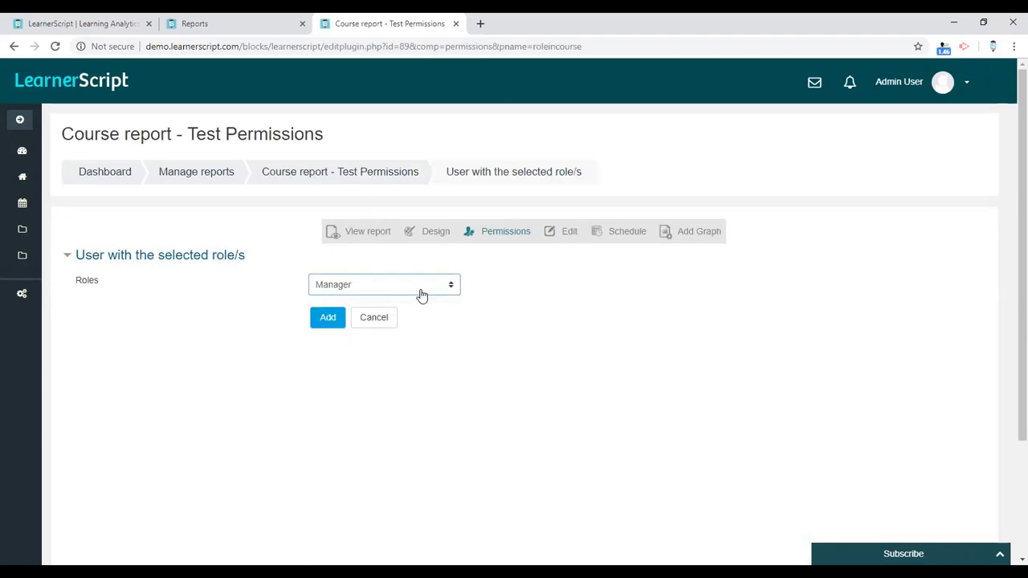
click(336, 318)
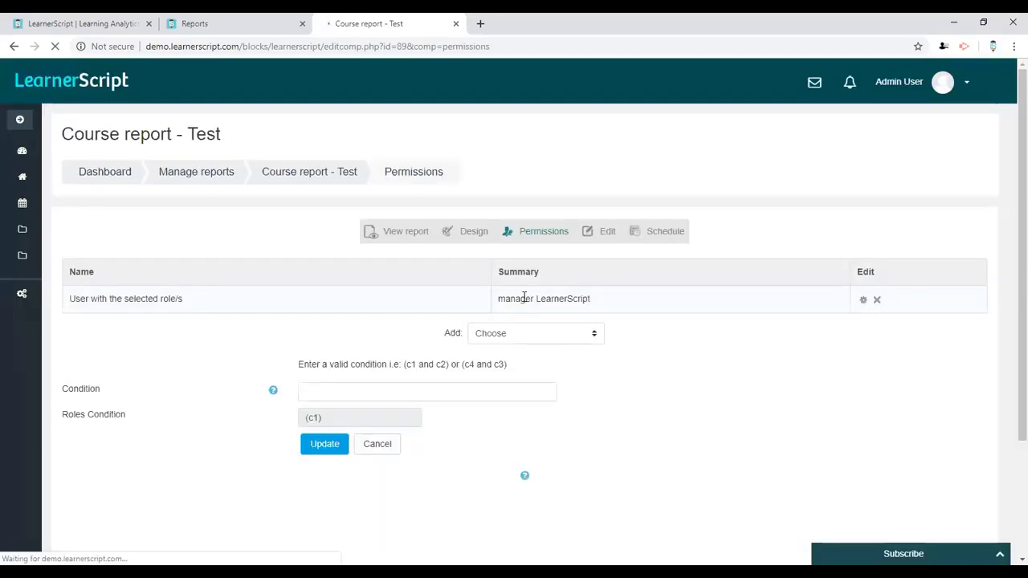
Step: Add a second User with the selected role/s permission for the Teacher role
click(543, 337)
click(523, 394)
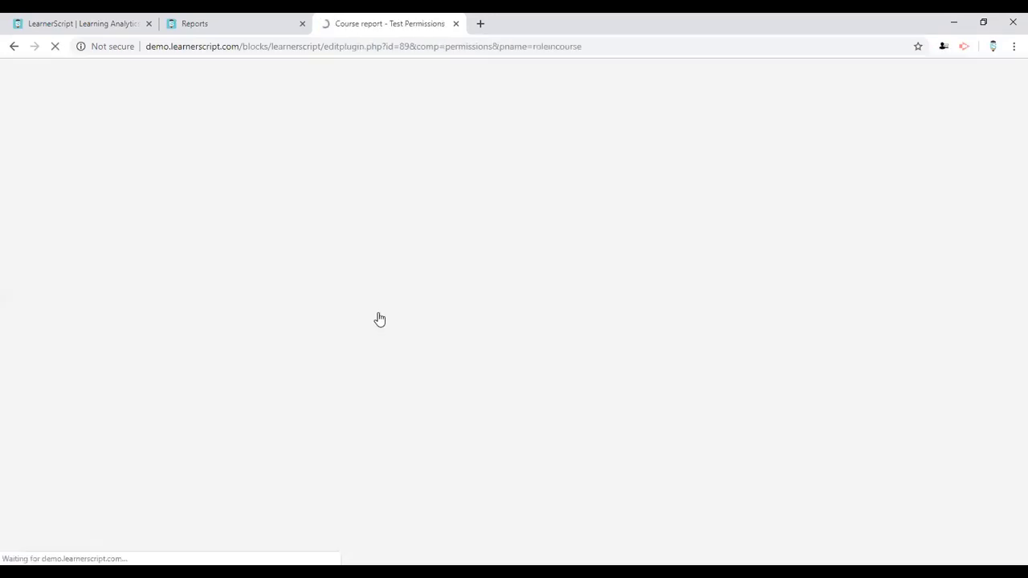
click(347, 291)
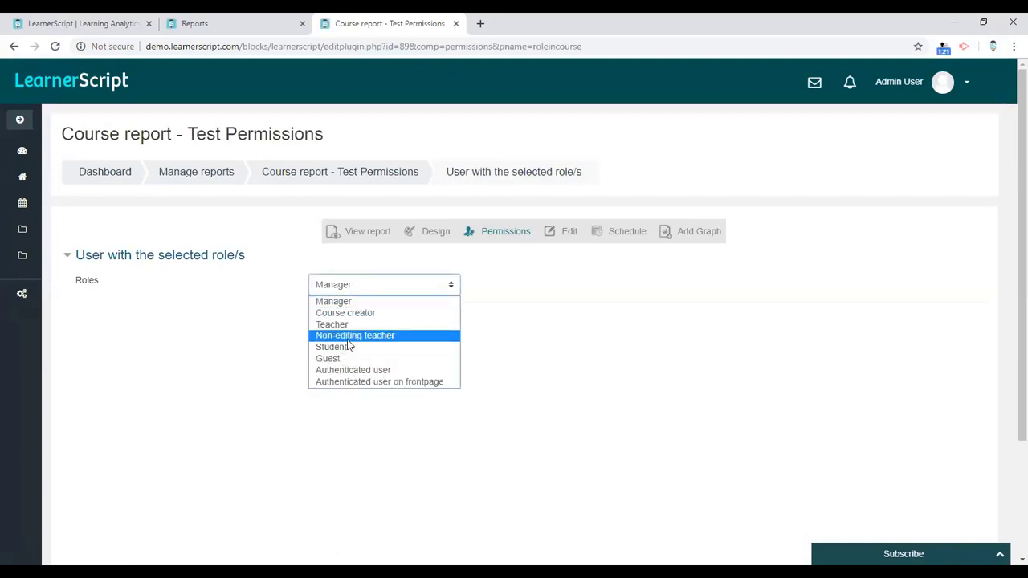
click(347, 325)
click(326, 321)
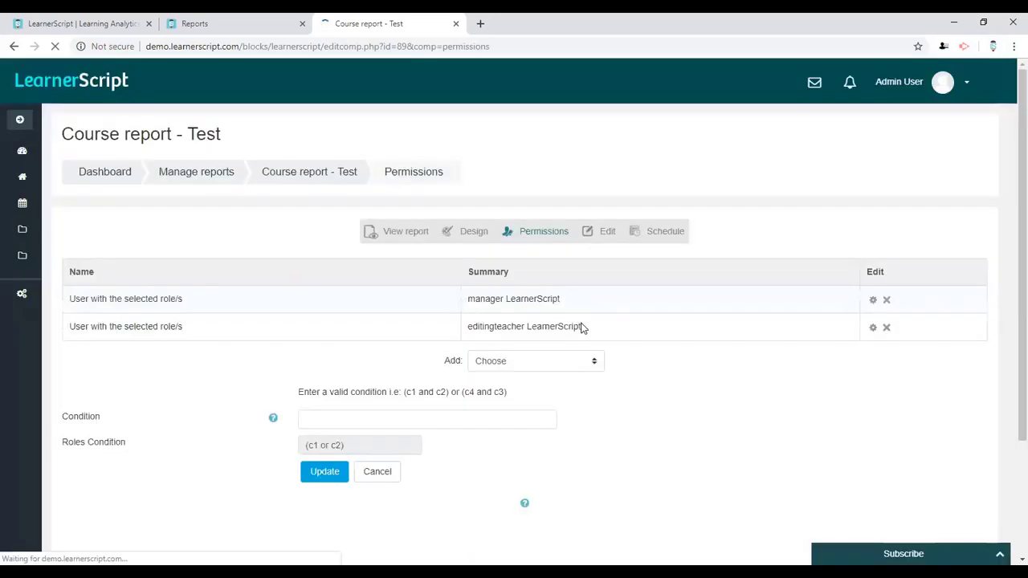
Step: Return to the report view and check the course table and its total entries
click(405, 234)
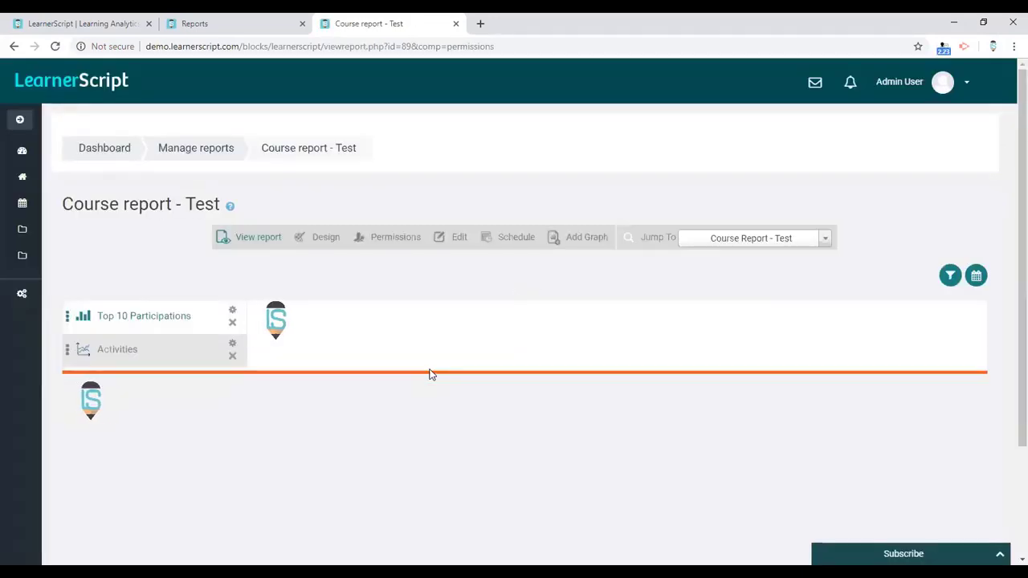
scroll(429, 375, down, 10)
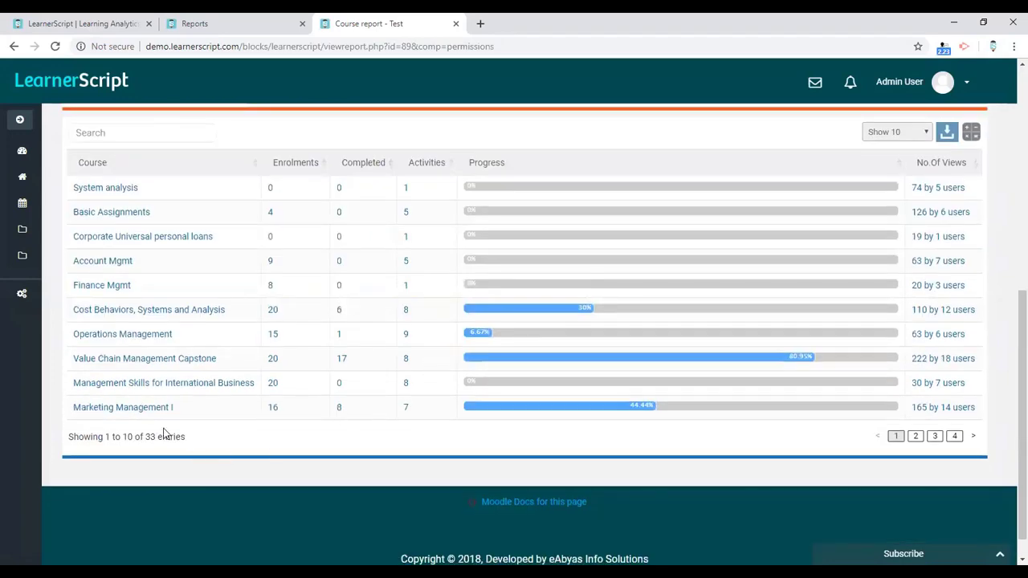
double_click(148, 437)
scroll(583, 405, up, 10)
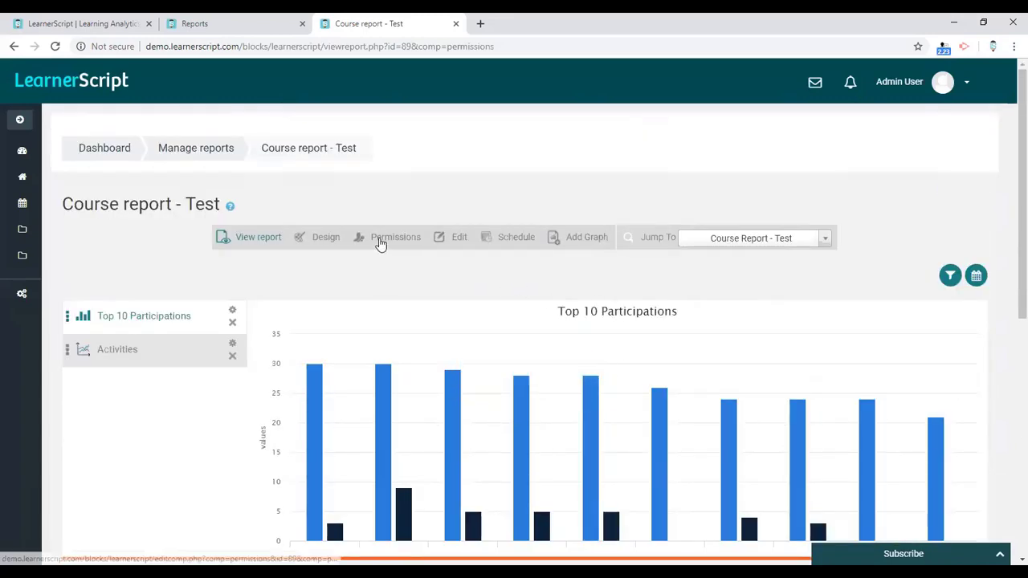
Step: Start a schedule for the report with the Admin role and the admin user as recipient
click(508, 241)
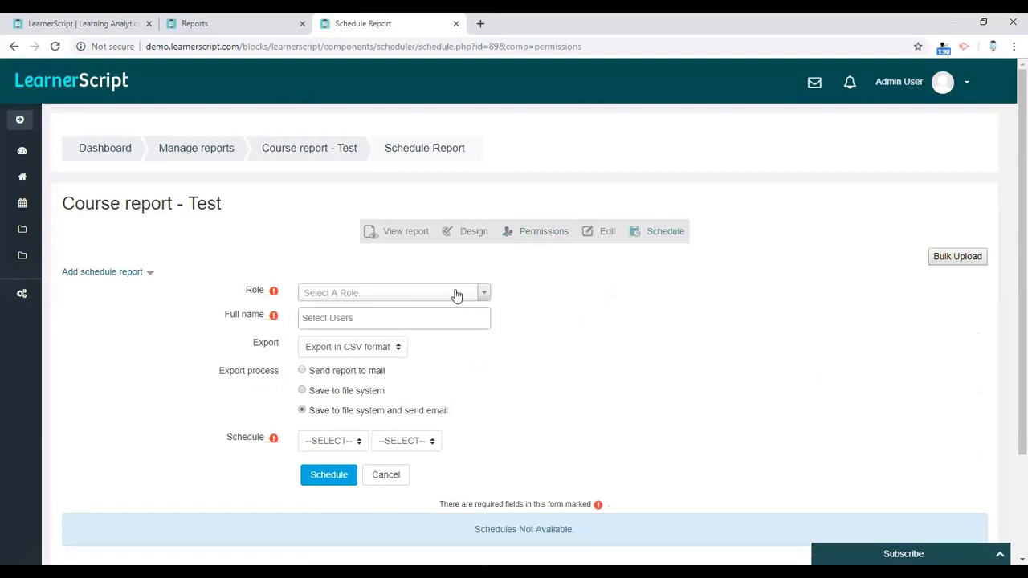
click(455, 296)
click(372, 344)
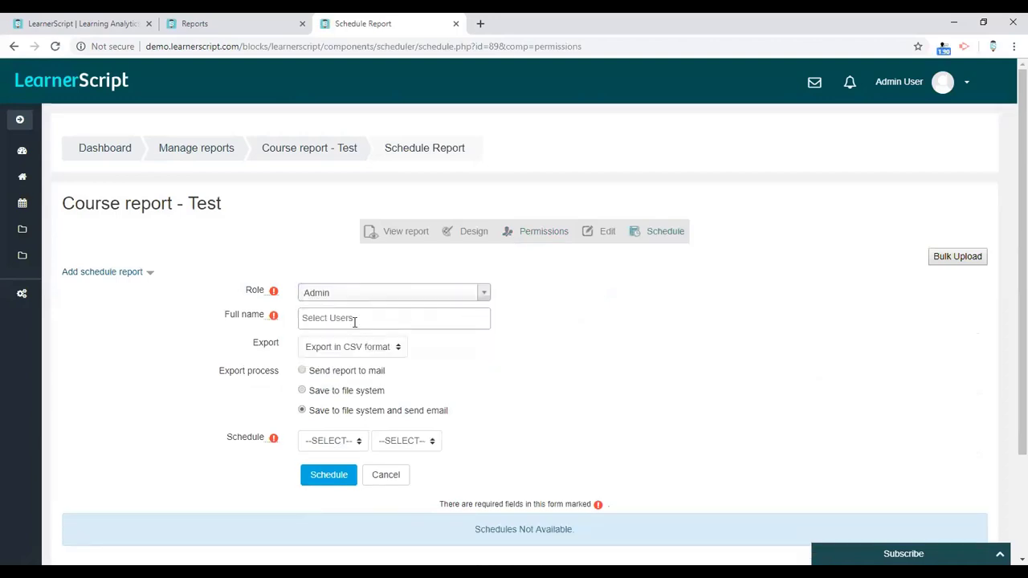
click(354, 320)
text(admin)
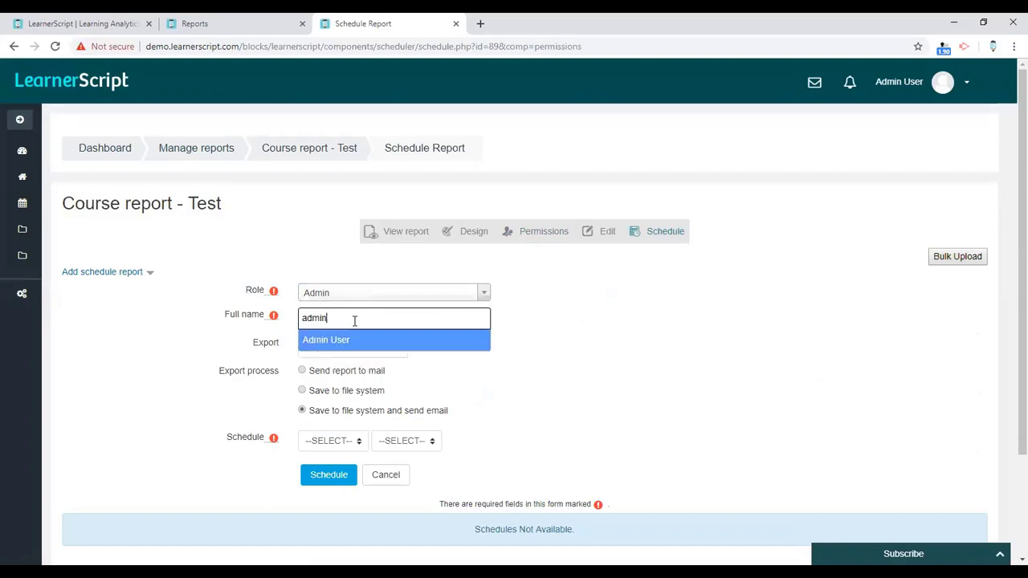
click(341, 345)
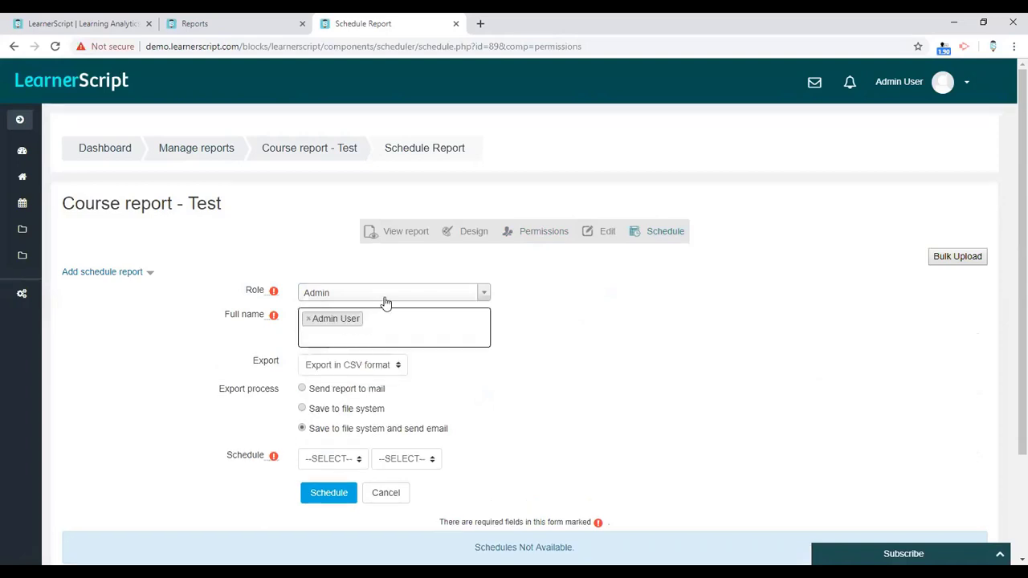
click(385, 294)
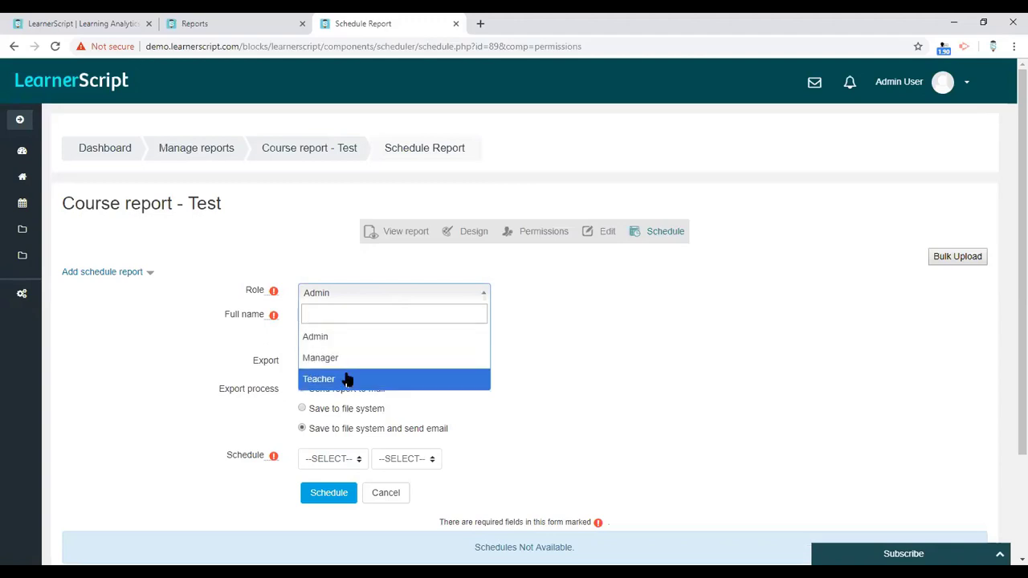
click(534, 340)
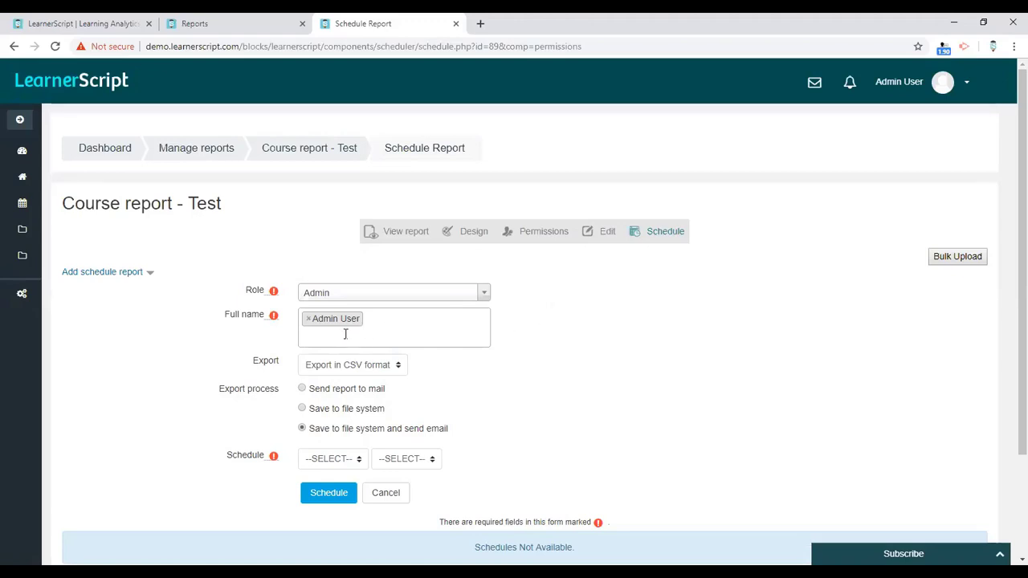
Step: Set the schedule to export in XLS format and send the report to mail
click(355, 367)
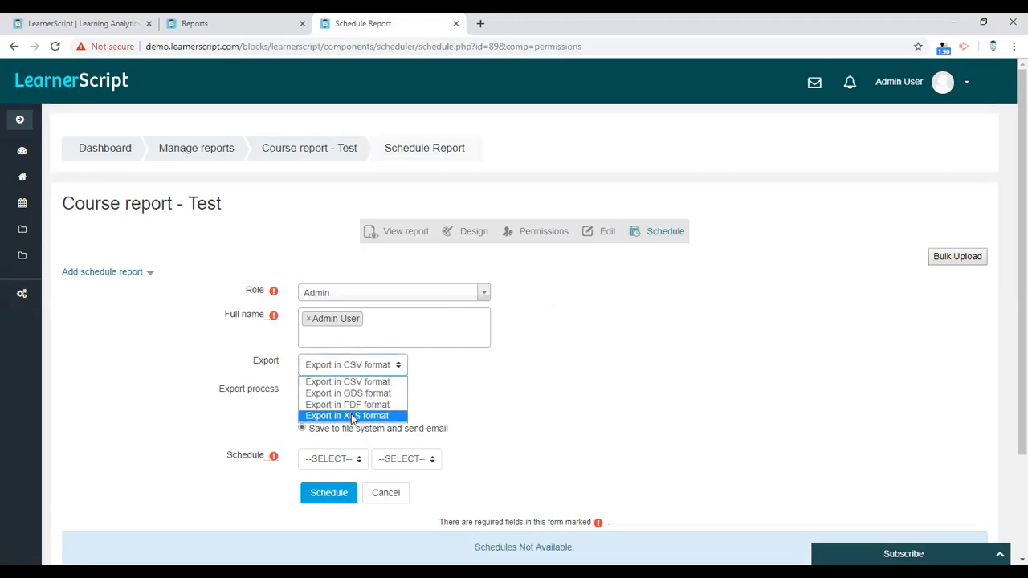
click(374, 413)
click(336, 391)
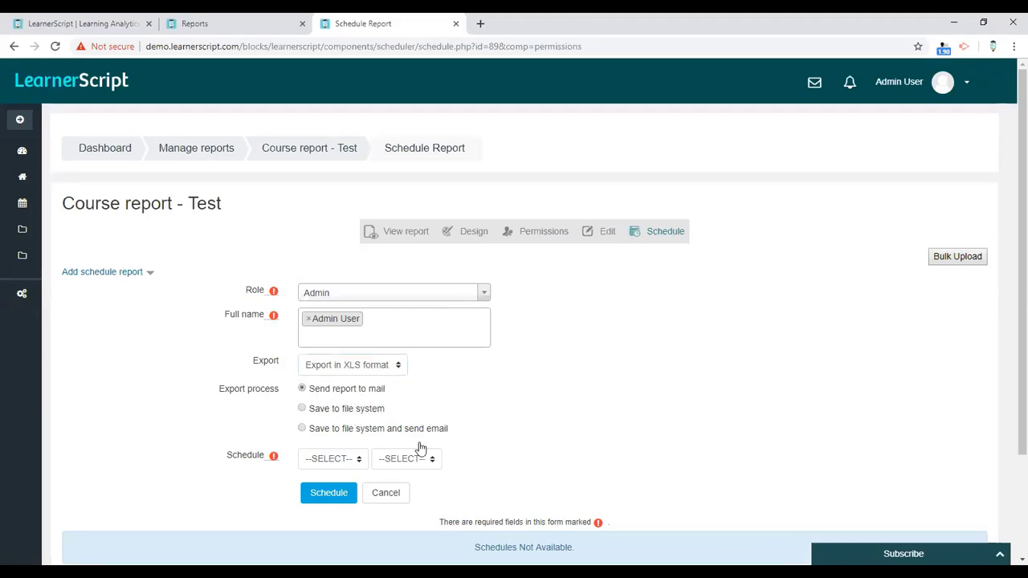
Step: Set the schedule frequency to weekly on Sat and save the schedule
click(359, 462)
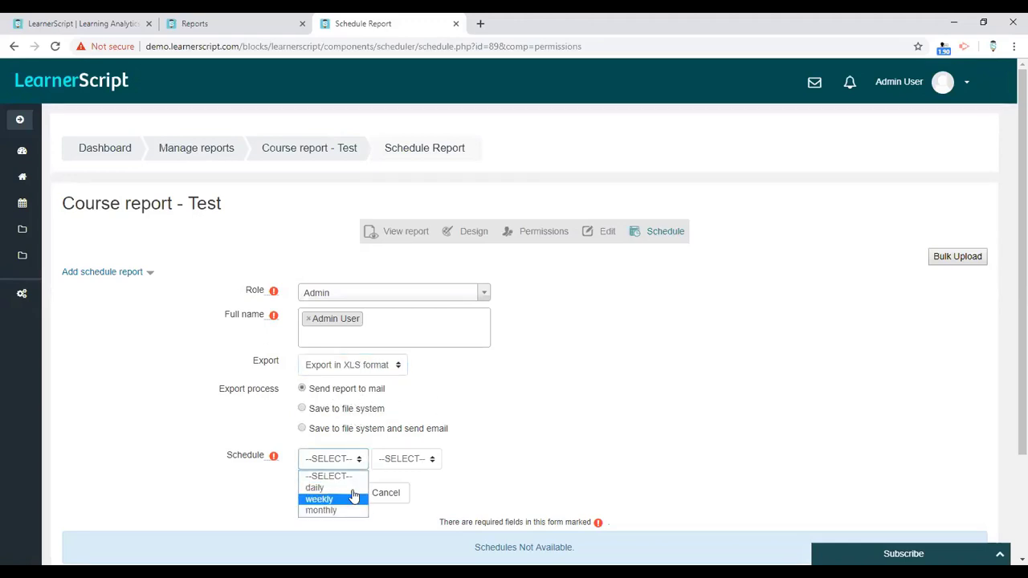
click(351, 500)
click(393, 458)
click(387, 548)
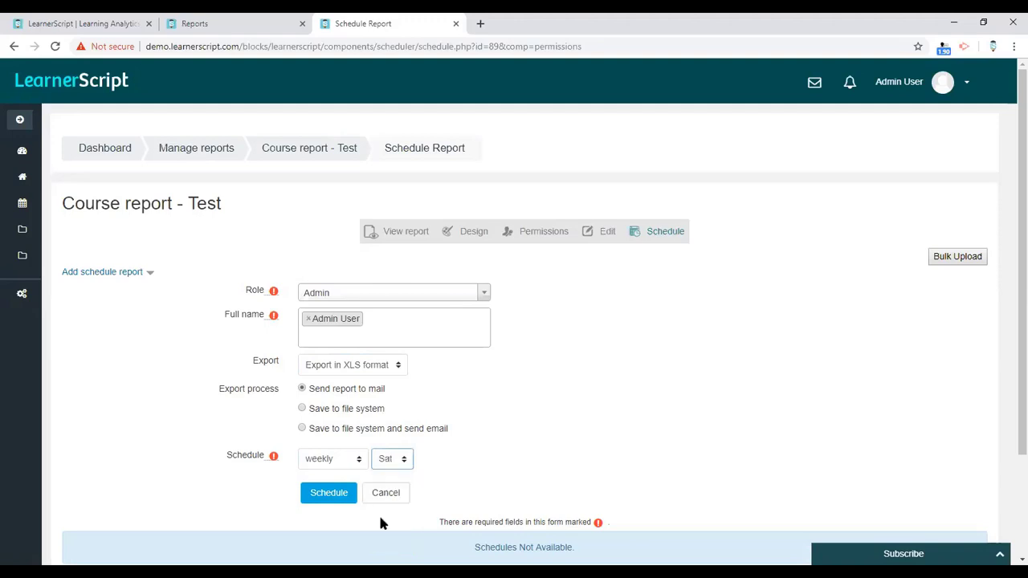
click(344, 496)
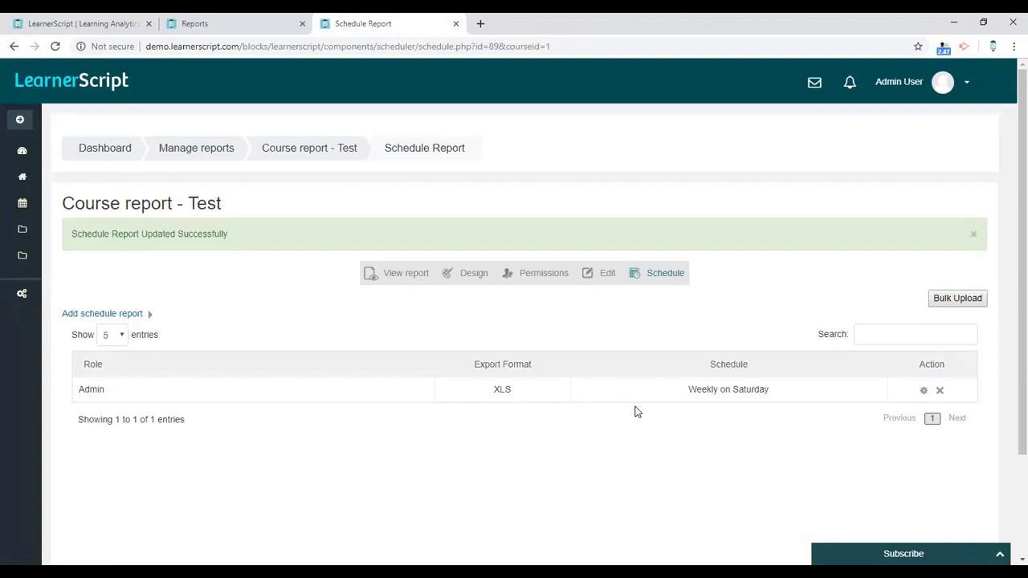
Step: Start a second schedule with the Admin role, the admin user as recipient and export in XLS format
click(141, 315)
click(437, 329)
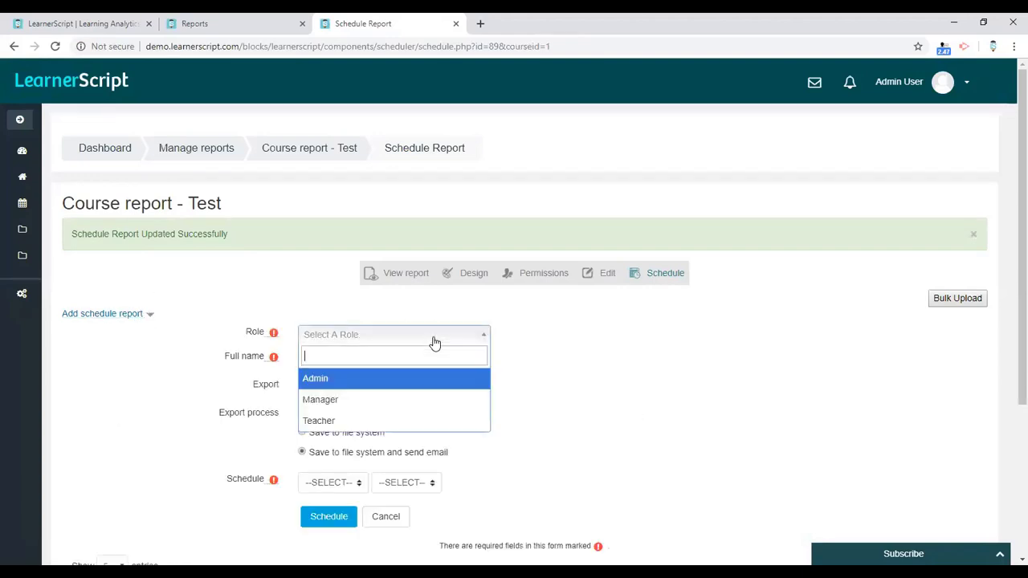
click(373, 375)
click(364, 360)
text(adm)
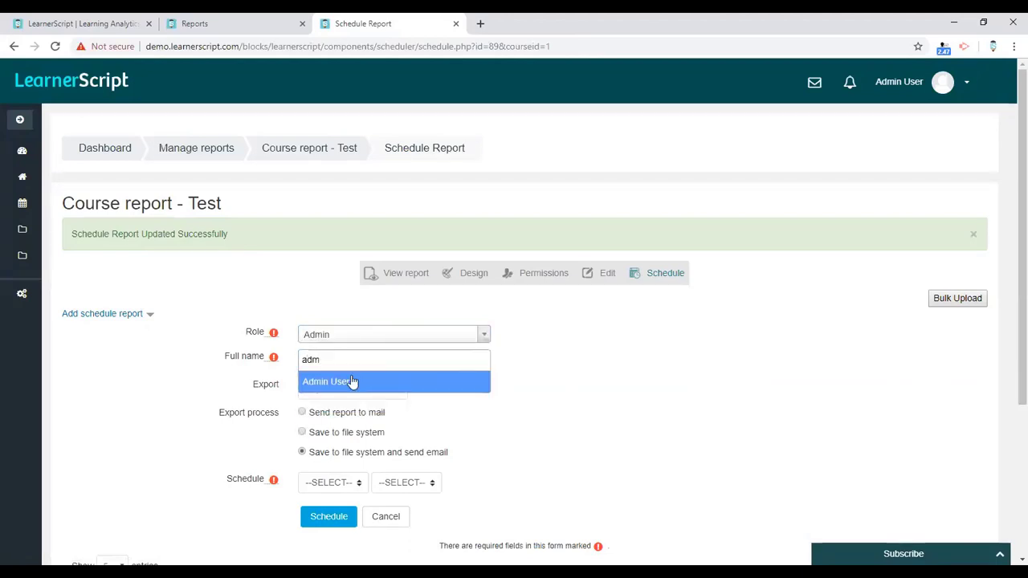
click(352, 381)
click(344, 407)
click(347, 457)
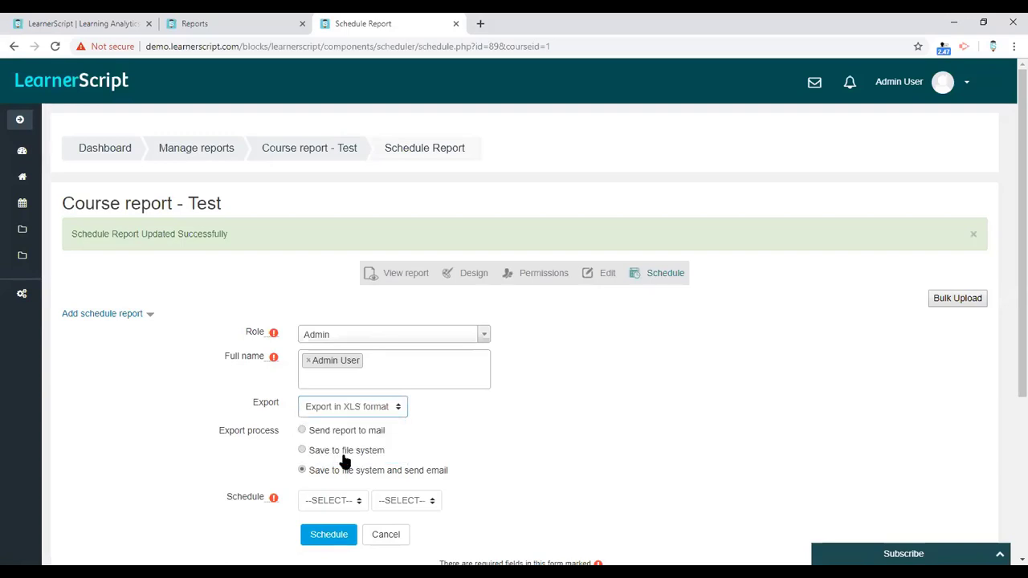
Step: Set the second schedule to send the report to mail daily and look through the available hours
scroll(562, 422, down, 2)
click(315, 371)
click(323, 403)
click(390, 374)
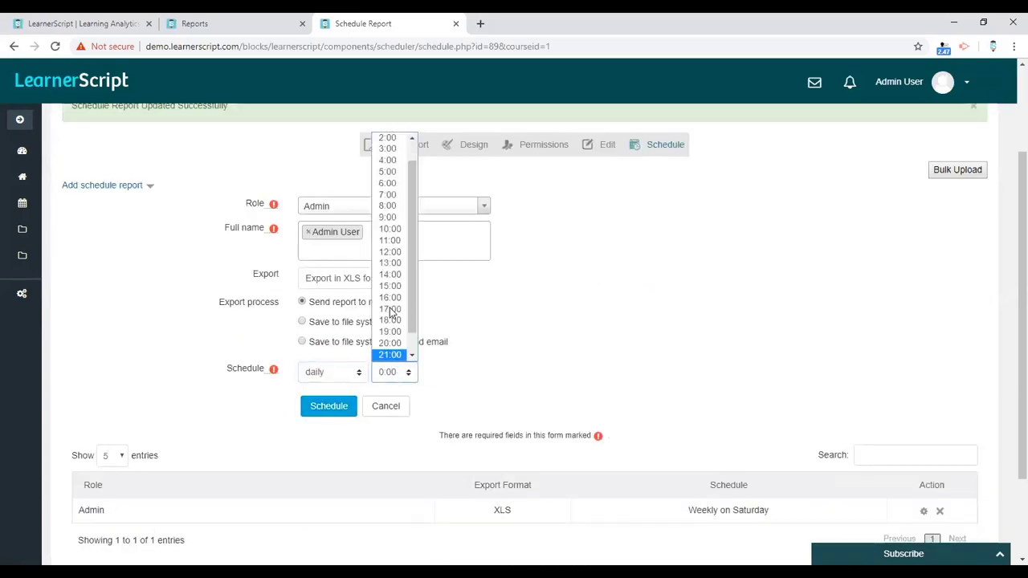
click(549, 371)
scroll(538, 327, up, 2)
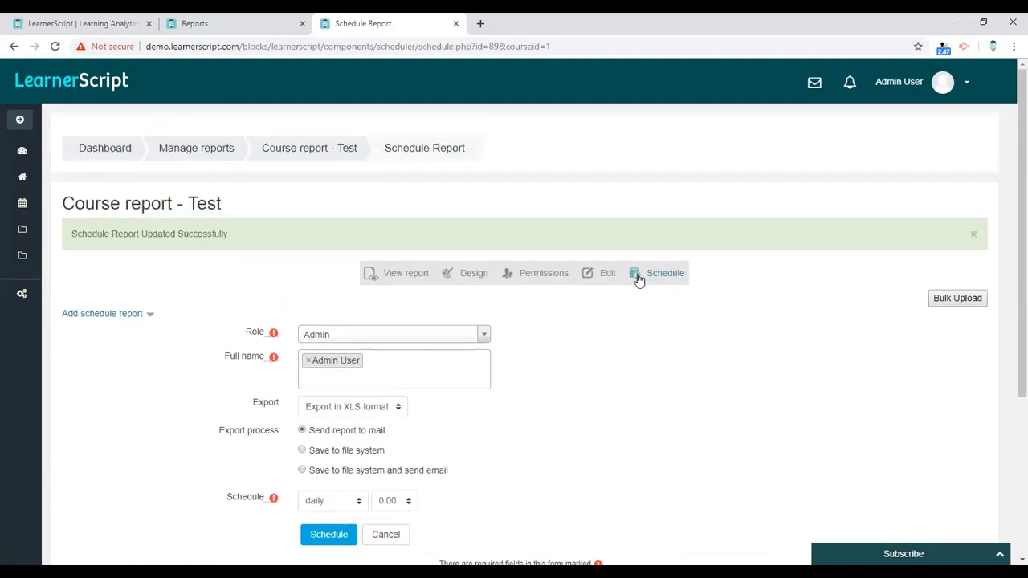
Step: Leave the schedule form and return to the report view of Course report - Test
click(396, 274)
key(Return)
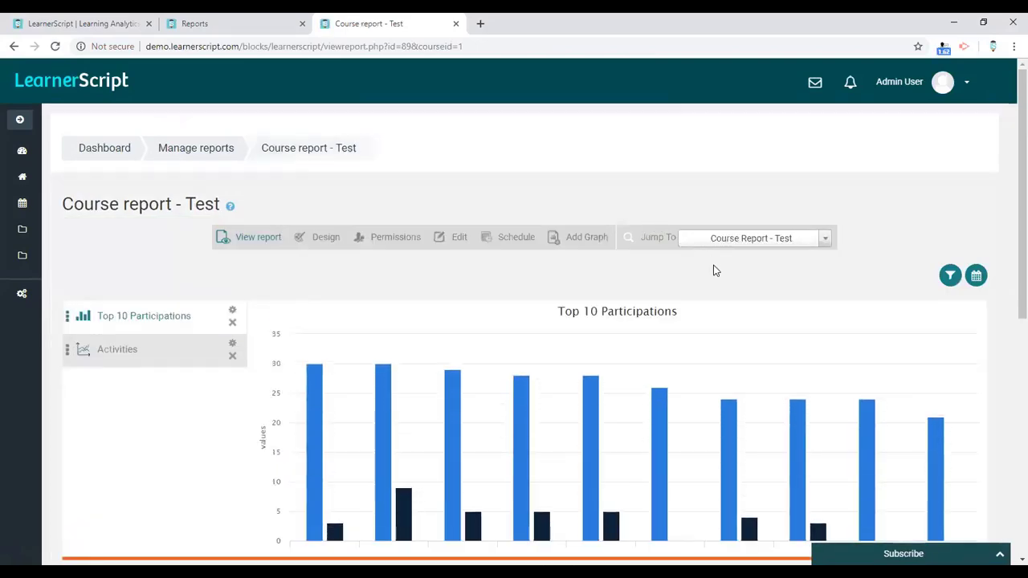
scroll(715, 267, down, 1)
scroll(718, 270, up, 1)
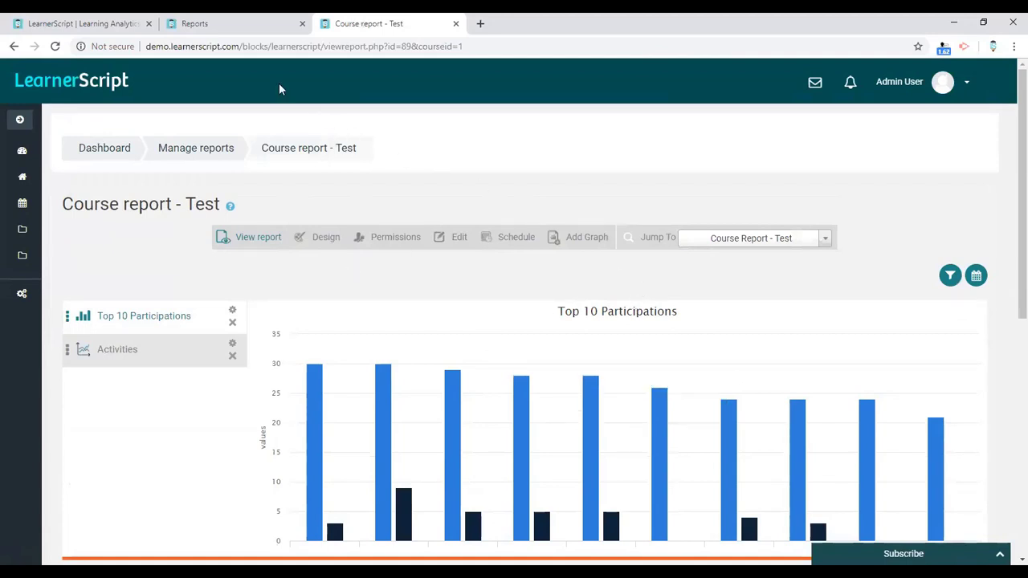
Step: Switch to the LearnerScript reports dashboard and create a new dashboard named Custom
click(229, 25)
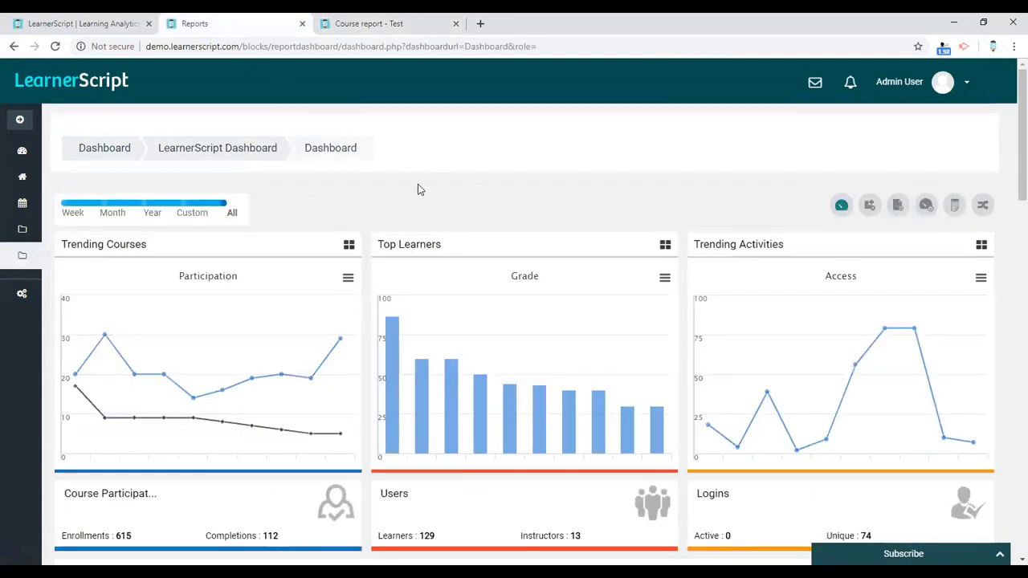
click(926, 206)
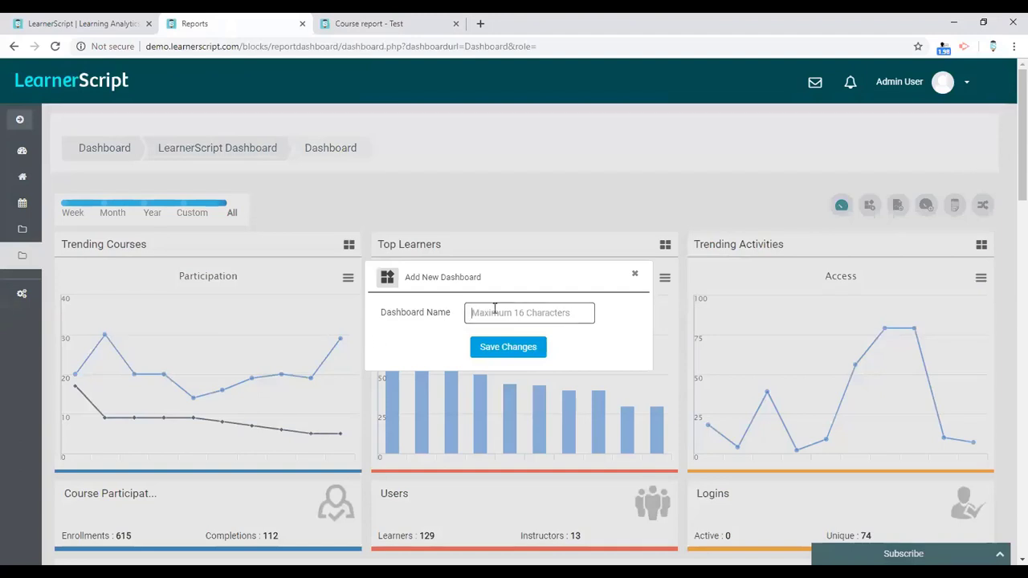
text(Custom)
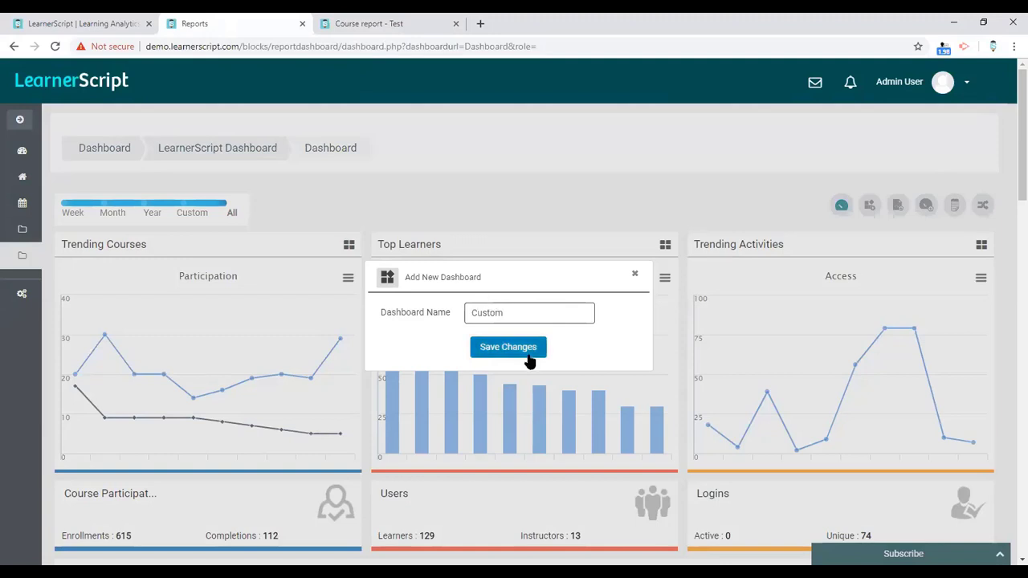
click(527, 354)
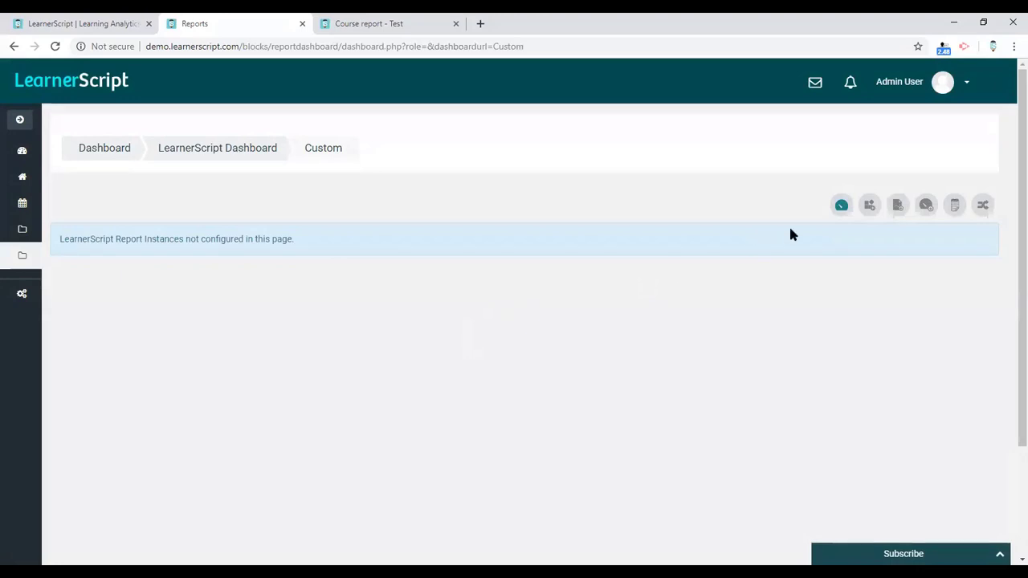
Step: Add Course report - Test as a widget to the Custom dashboard and check the list of dashboards
click(841, 207)
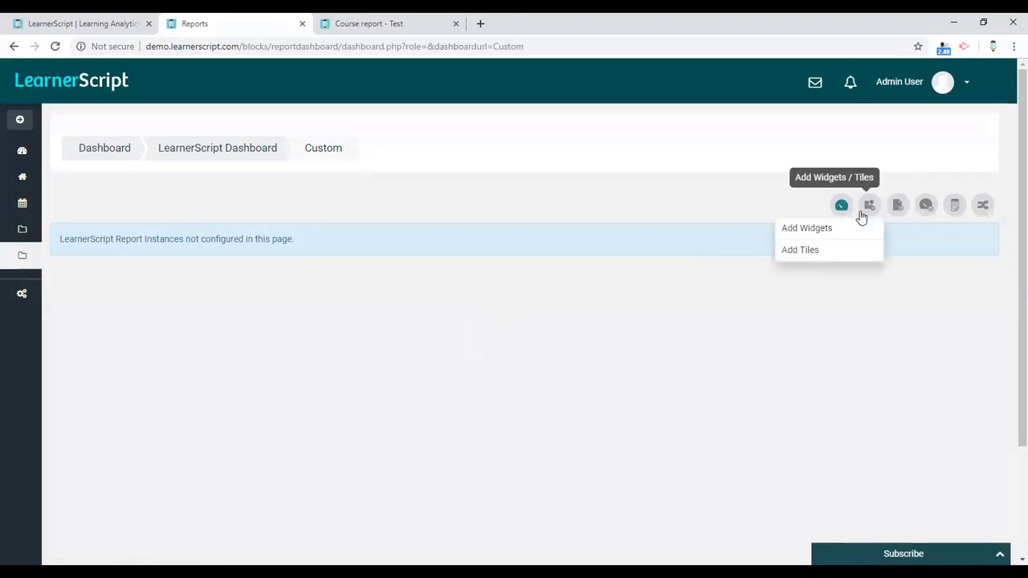
click(827, 229)
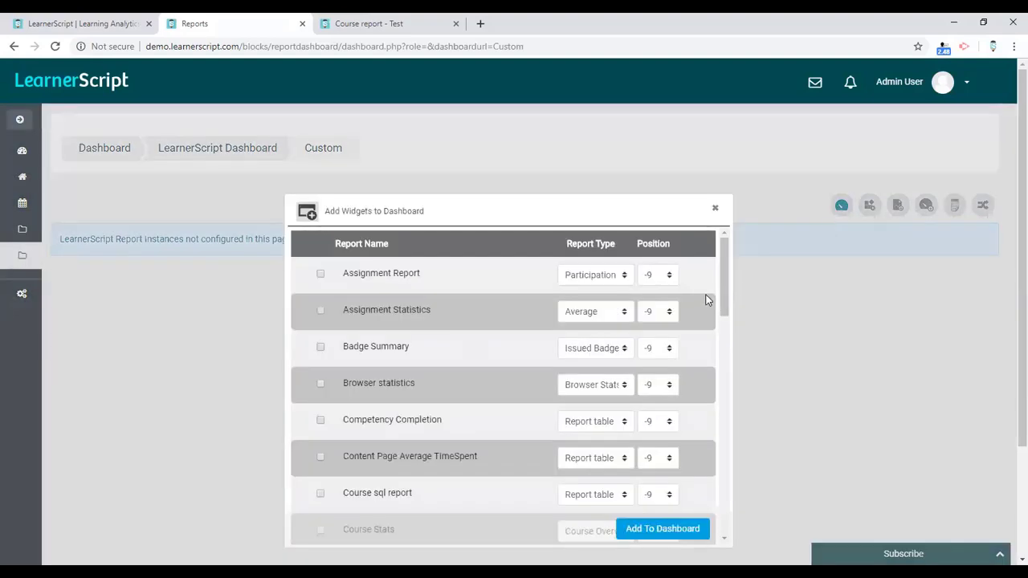
scroll(704, 294, down, 15)
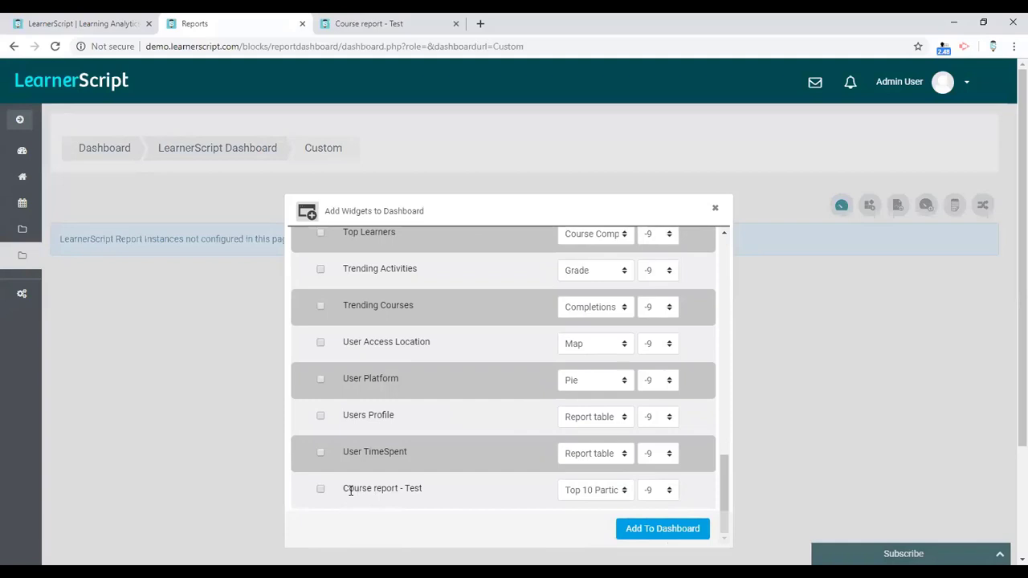
click(320, 490)
click(631, 529)
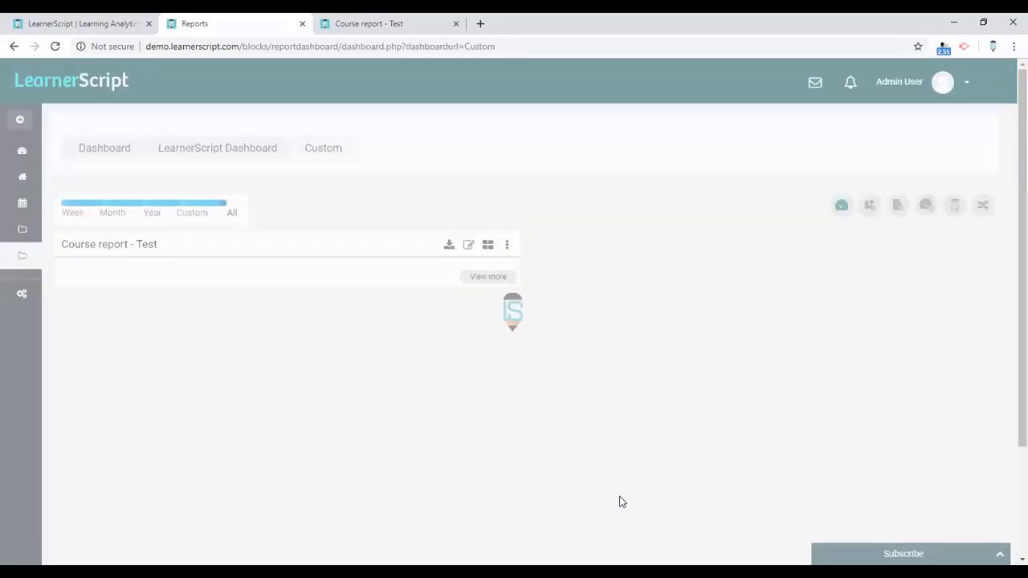
mouse_move(272, 428)
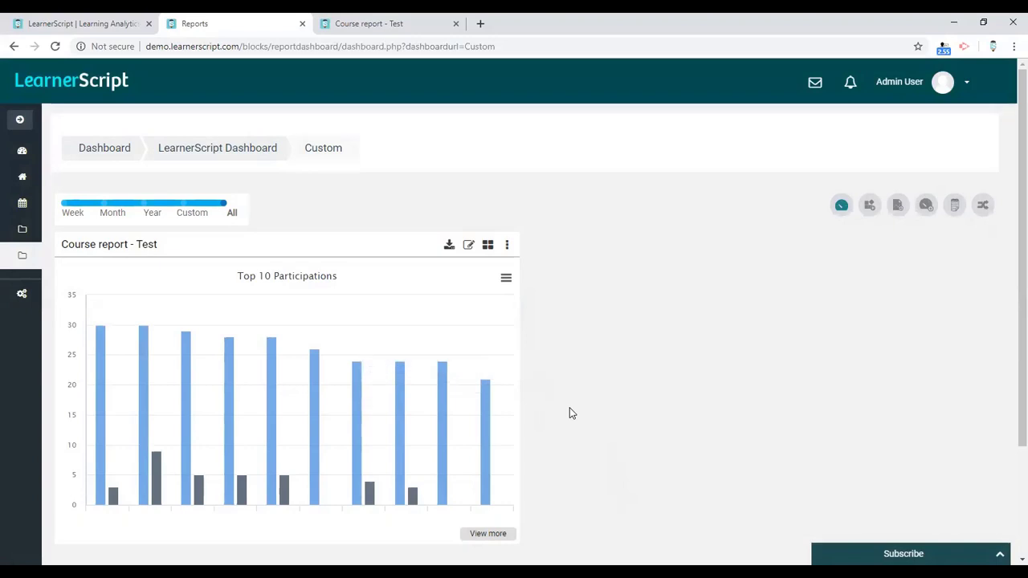
click(842, 206)
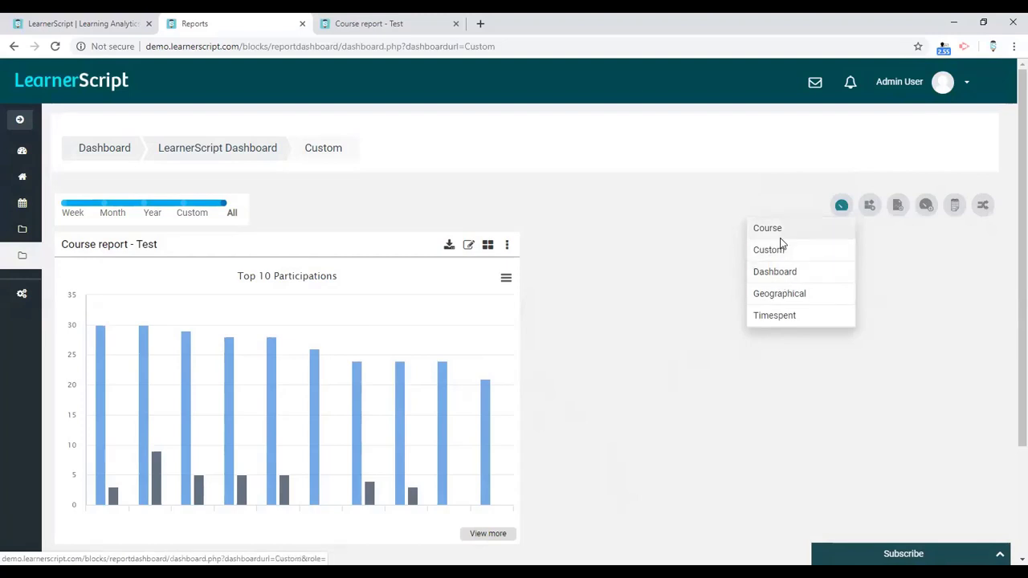
click(651, 265)
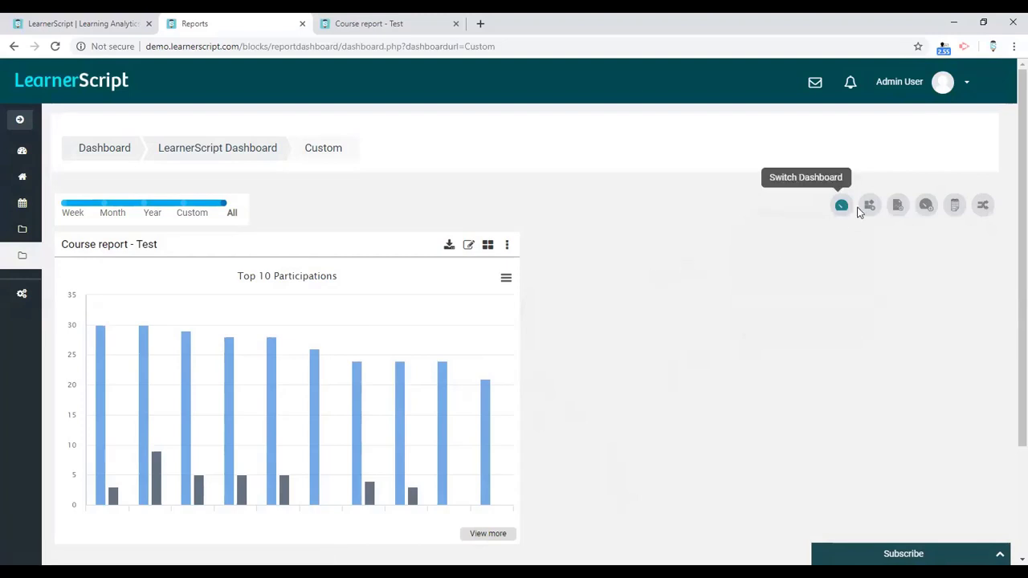
Step: Add the Assignment Report and Browser statistics widgets to the Custom dashboard
click(865, 212)
click(826, 240)
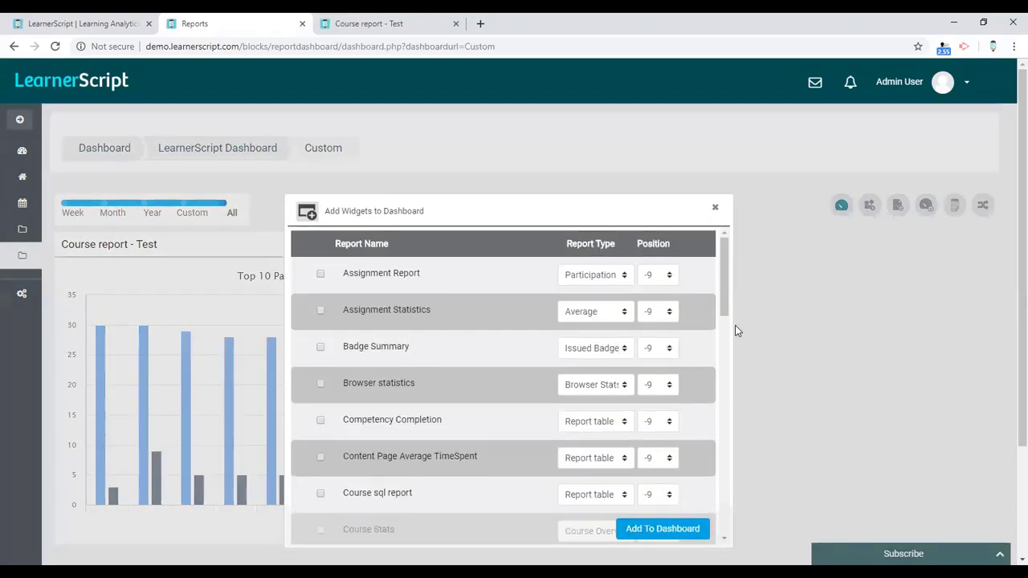
click(320, 275)
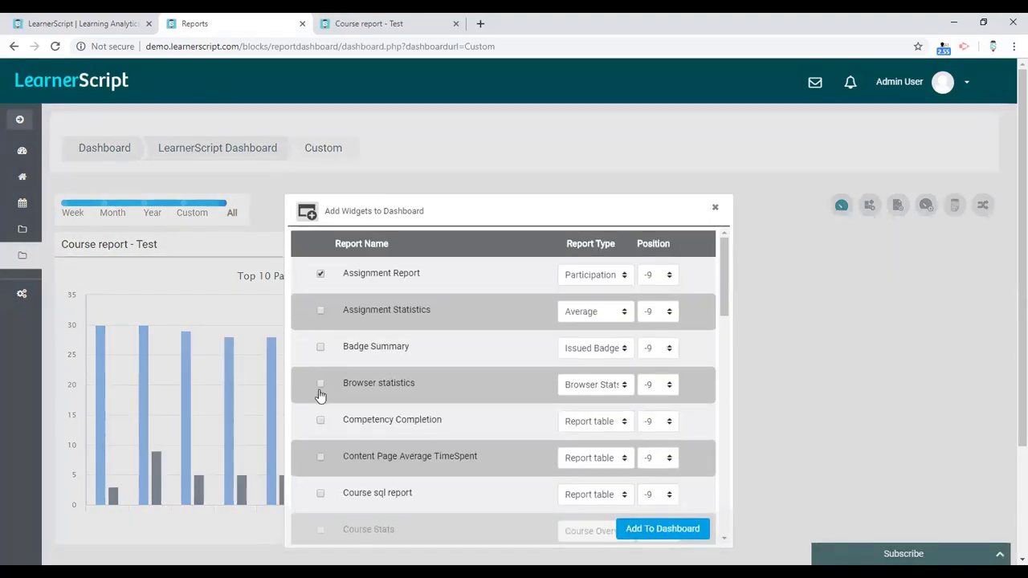
click(656, 530)
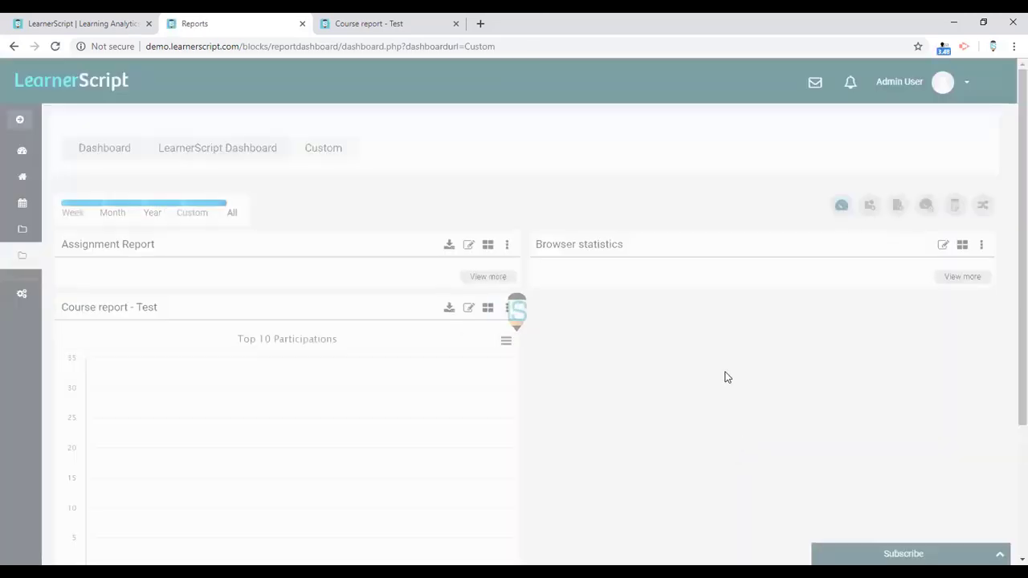
Step: Look over the widgets on the Custom dashboard, and switch back to the dashboard named Dashboard
scroll(726, 372, down, 4)
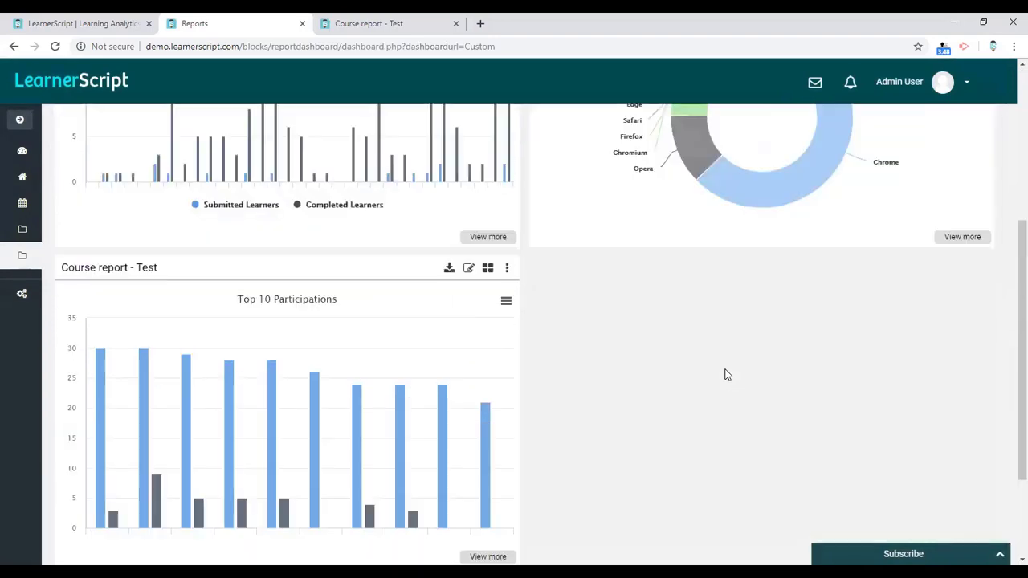
scroll(725, 371, up, 4)
click(840, 208)
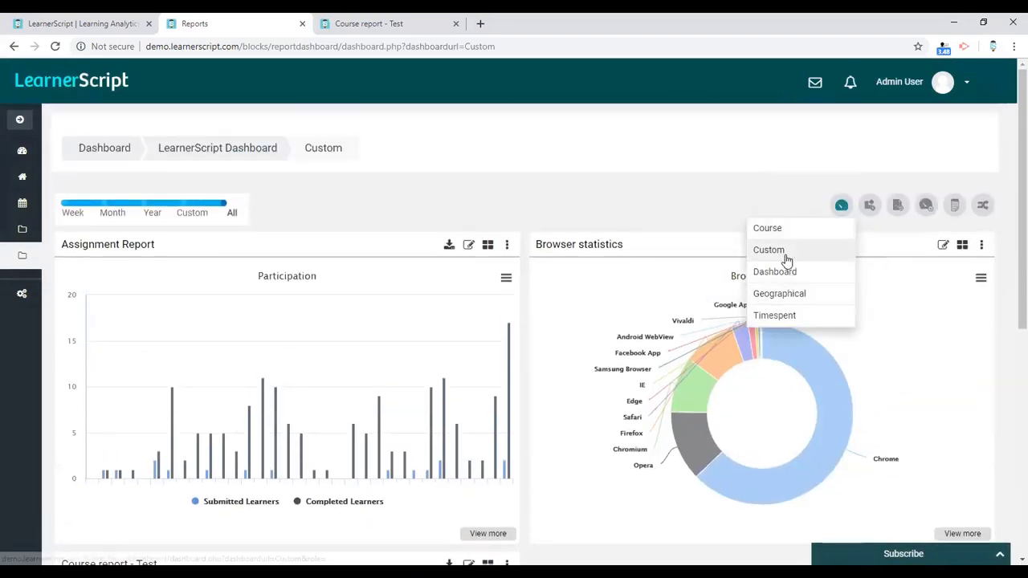
click(791, 271)
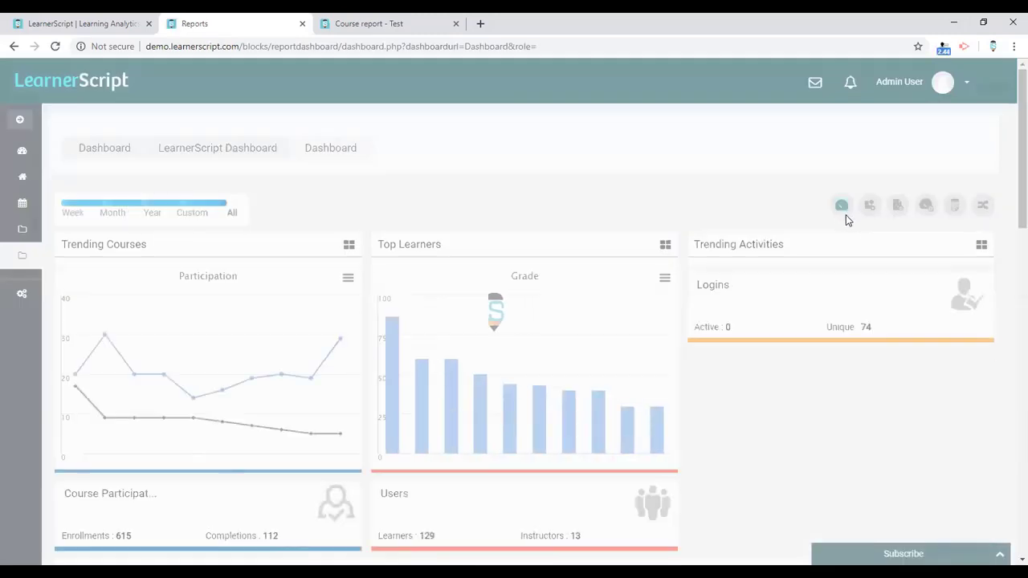
Step: Open the Custom dashboard and add the Active Learners and Active Users tiles to it
click(841, 205)
click(786, 252)
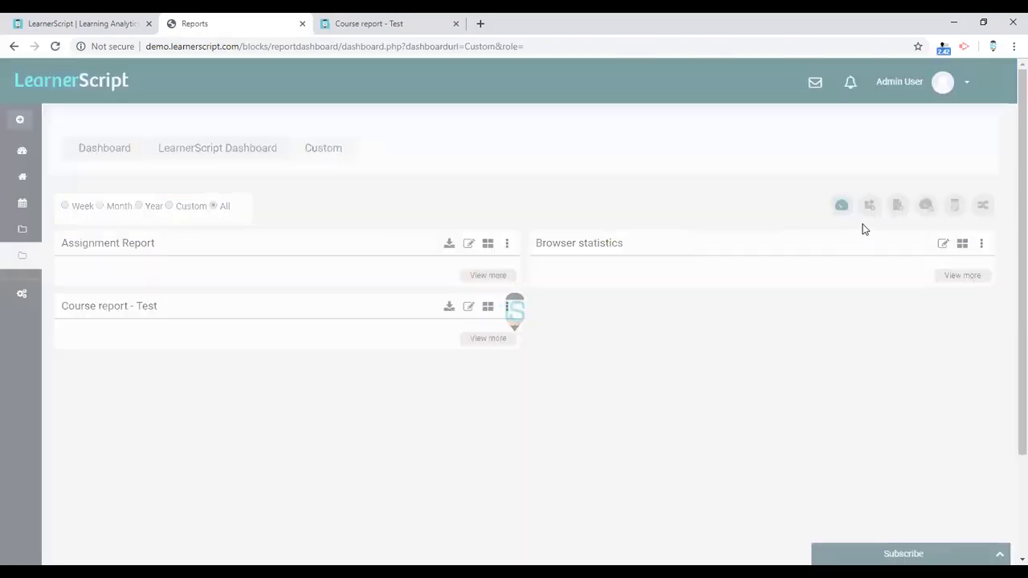
click(872, 211)
click(840, 250)
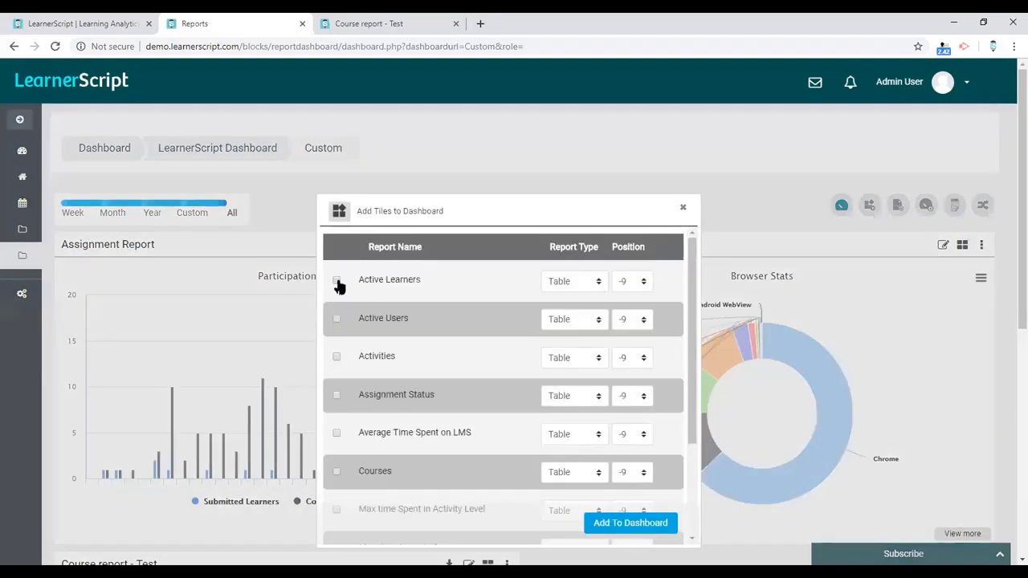
click(620, 523)
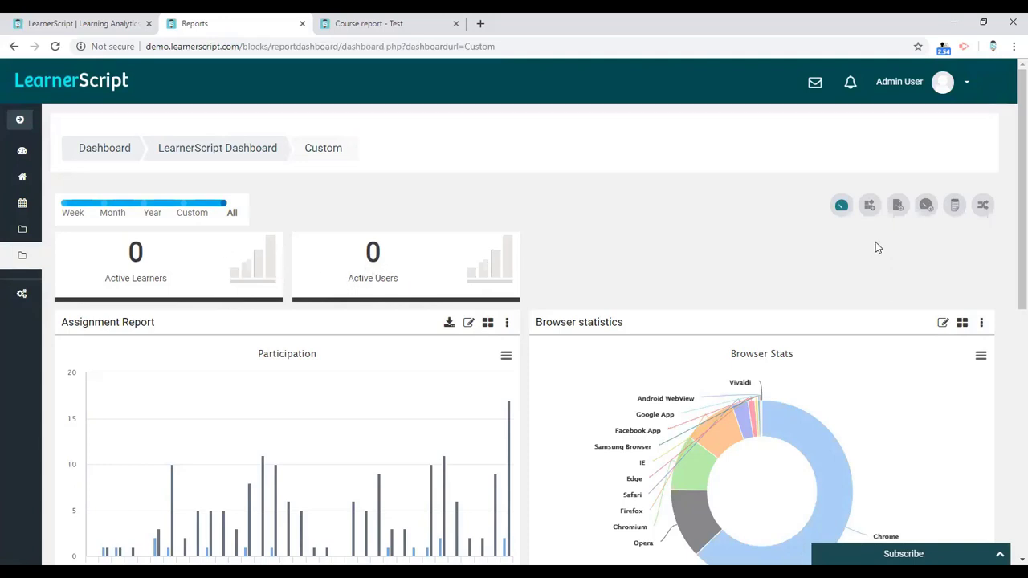
Step: View the Course dashboard, check the list of available dashboards, and switch to the one named Dashboard
click(848, 208)
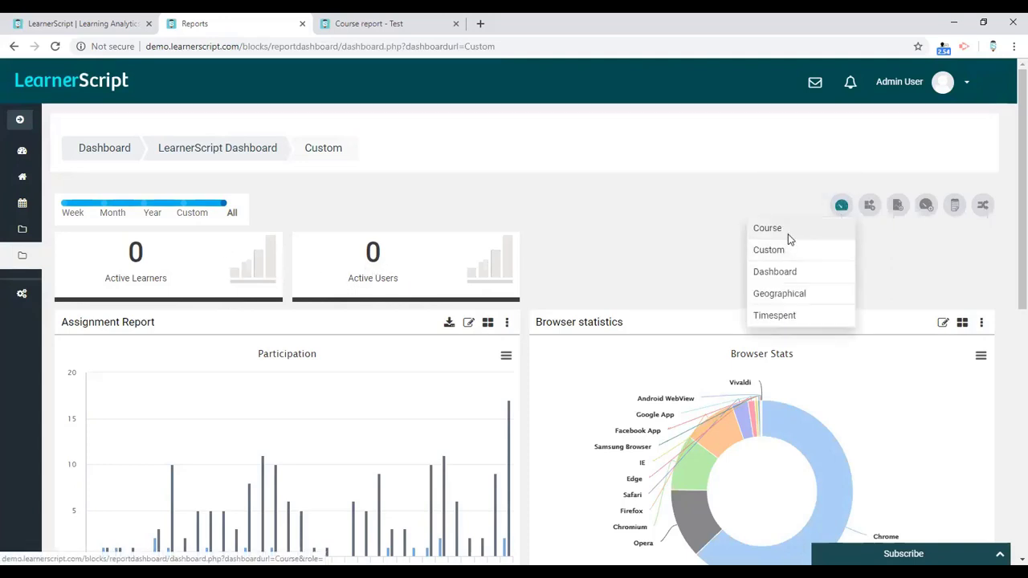
click(787, 235)
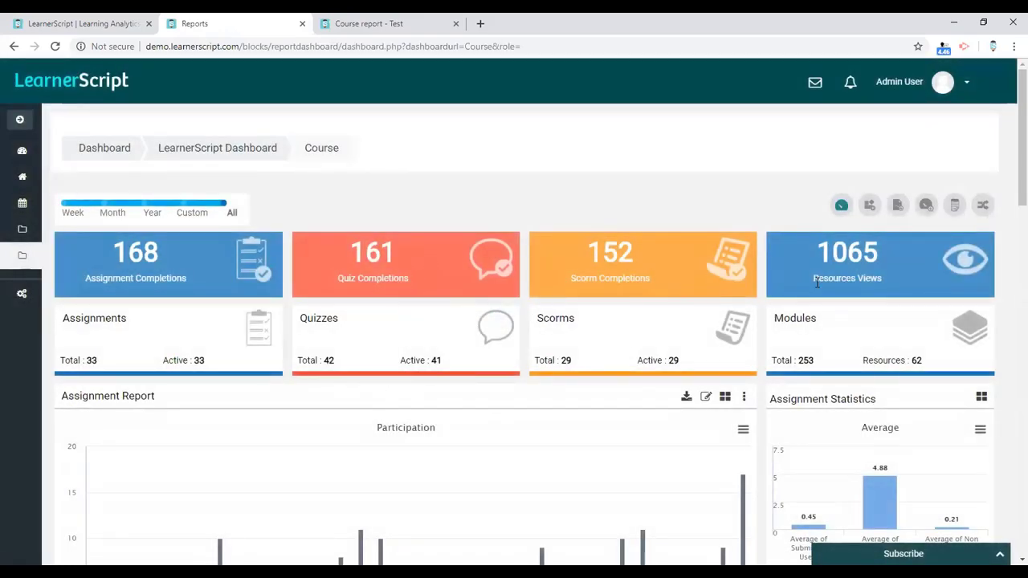
click(841, 205)
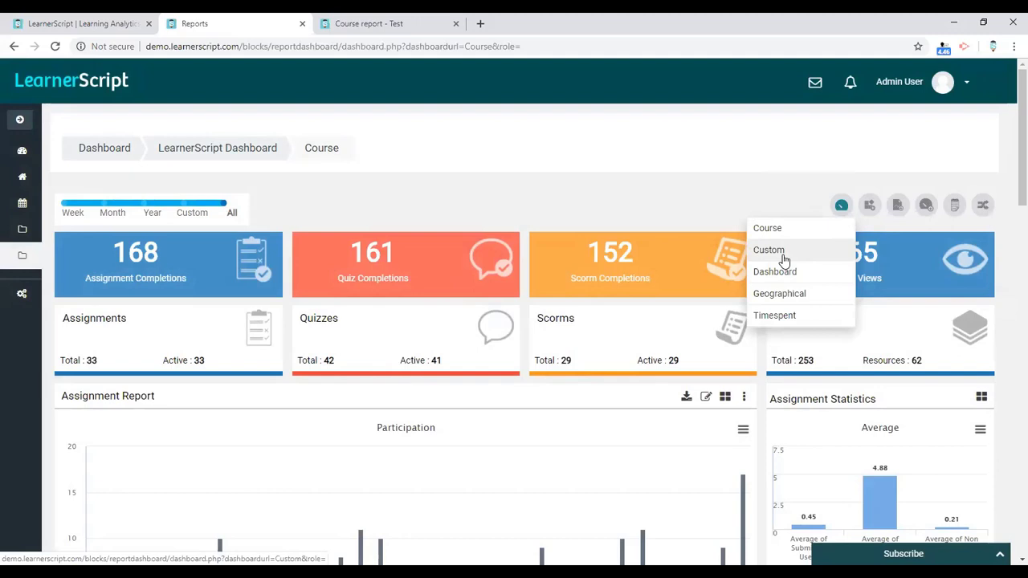
click(840, 205)
click(841, 204)
click(773, 273)
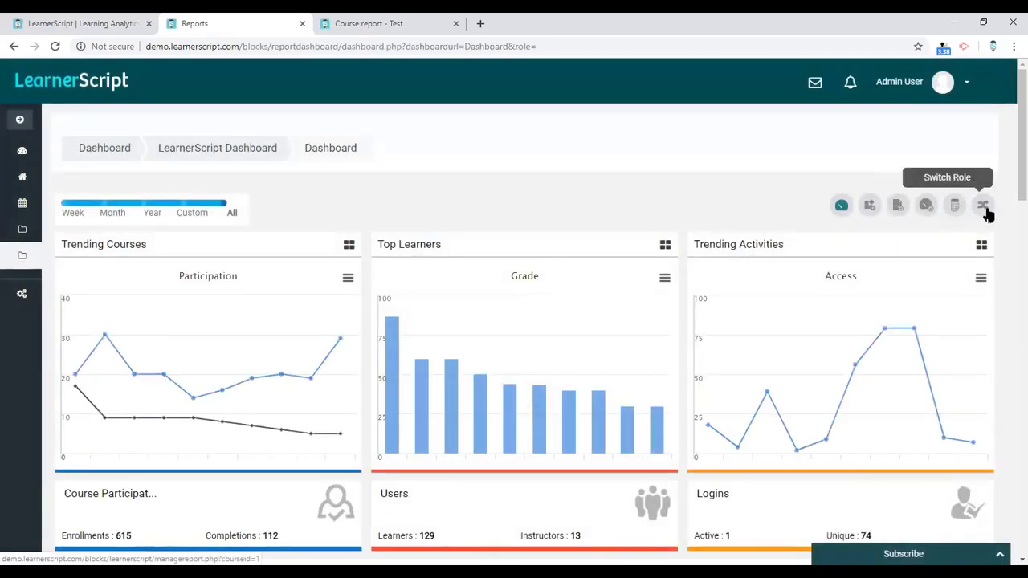
Step: Switch the dashboard to the Teacher role and look through its report widgets
click(983, 205)
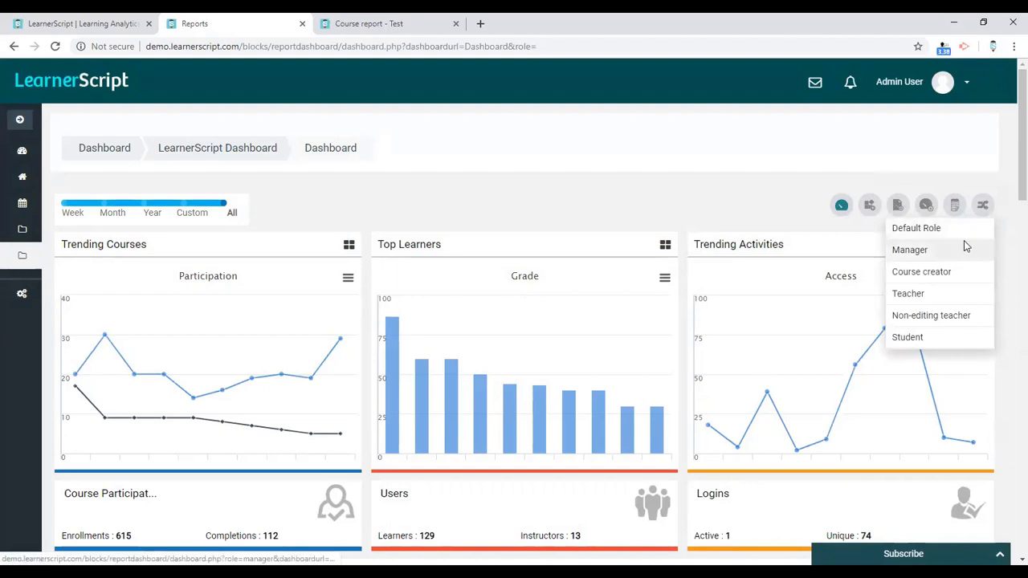
click(912, 295)
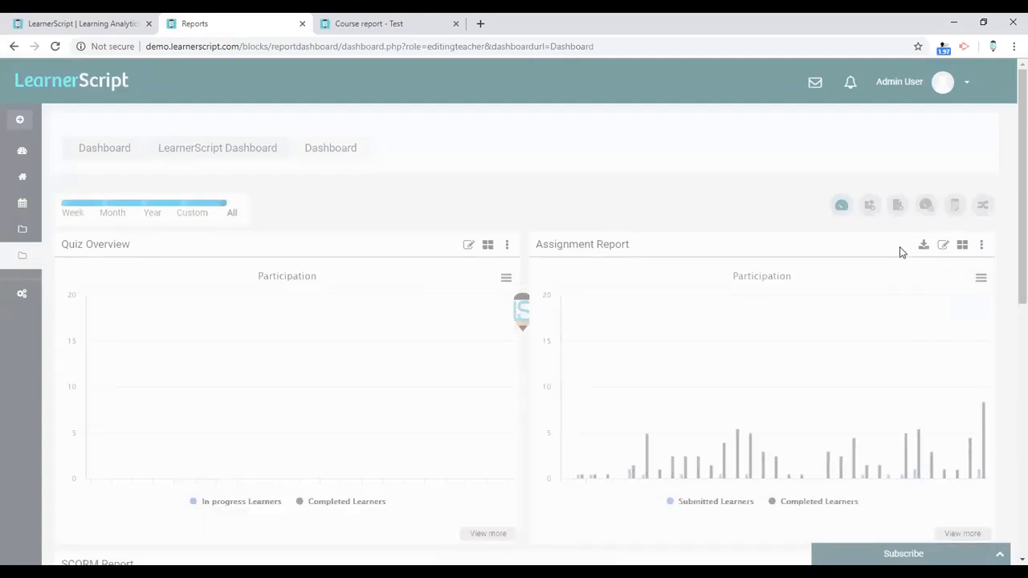
scroll(514, 265, down, 5)
scroll(515, 267, down, 3)
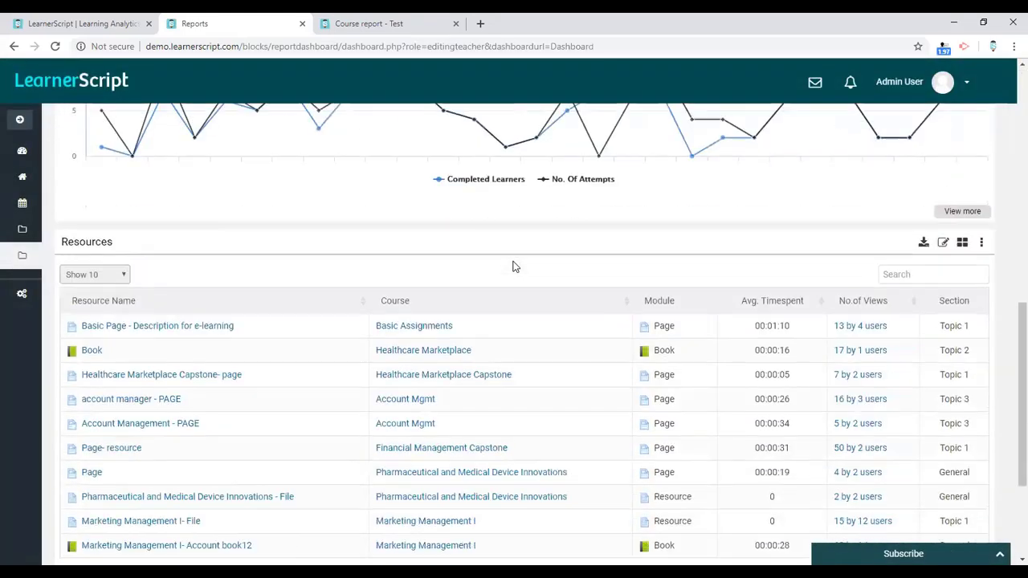
scroll(515, 266, up, 8)
Step: Switch the dashboard to the Student role and look over its tiles and widgets
click(981, 207)
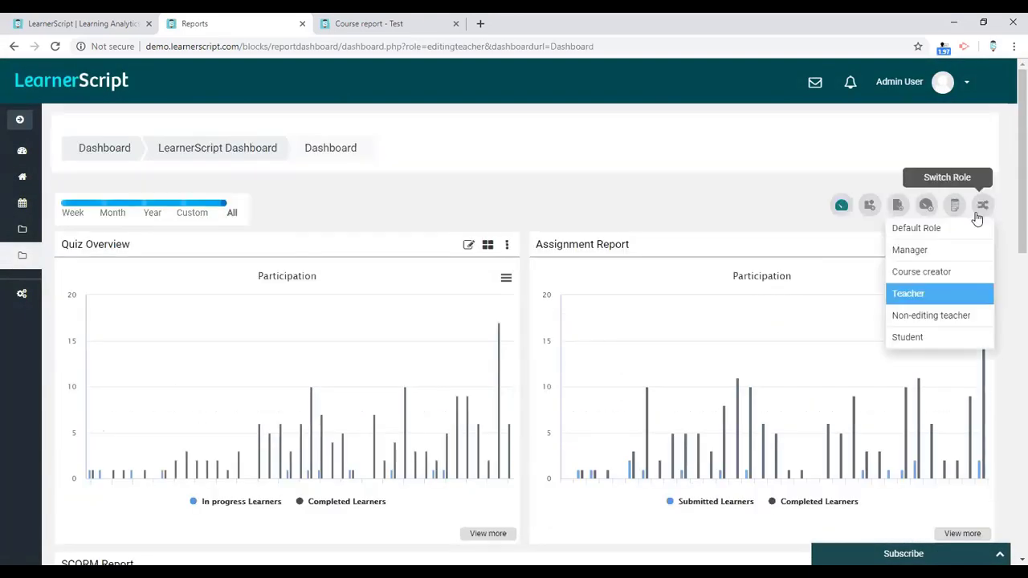
click(899, 343)
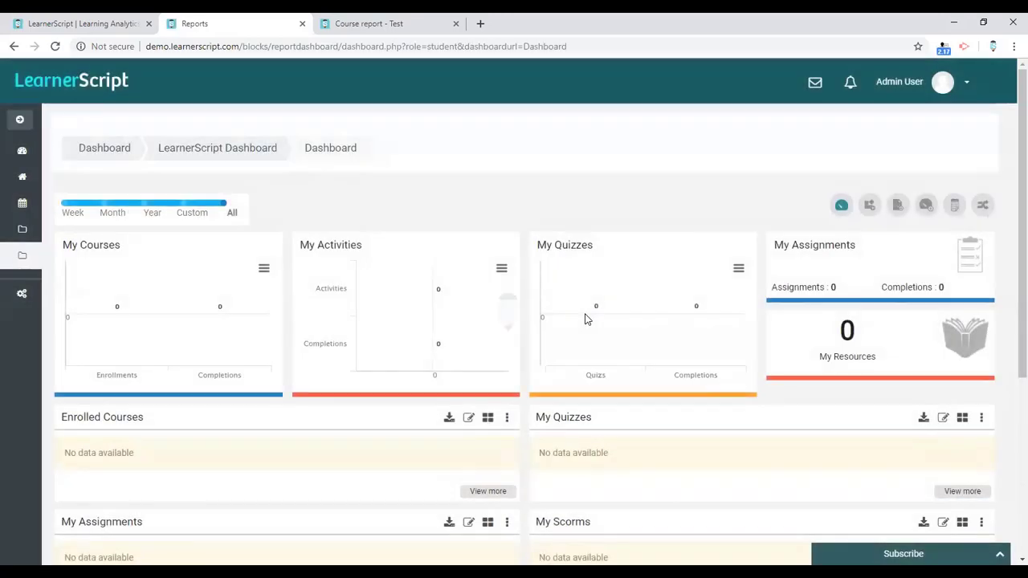
scroll(587, 316, down, 3)
scroll(662, 297, up, 2)
scroll(661, 297, up, 1)
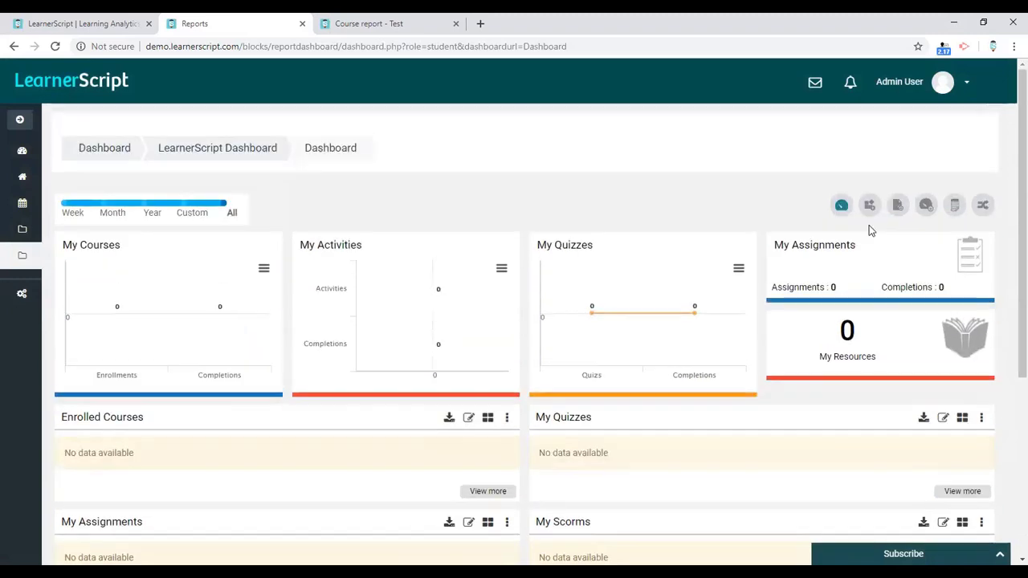
Step: Check which report widgets can be added to the Student dashboard, and close the list without adding any
click(842, 206)
click(807, 229)
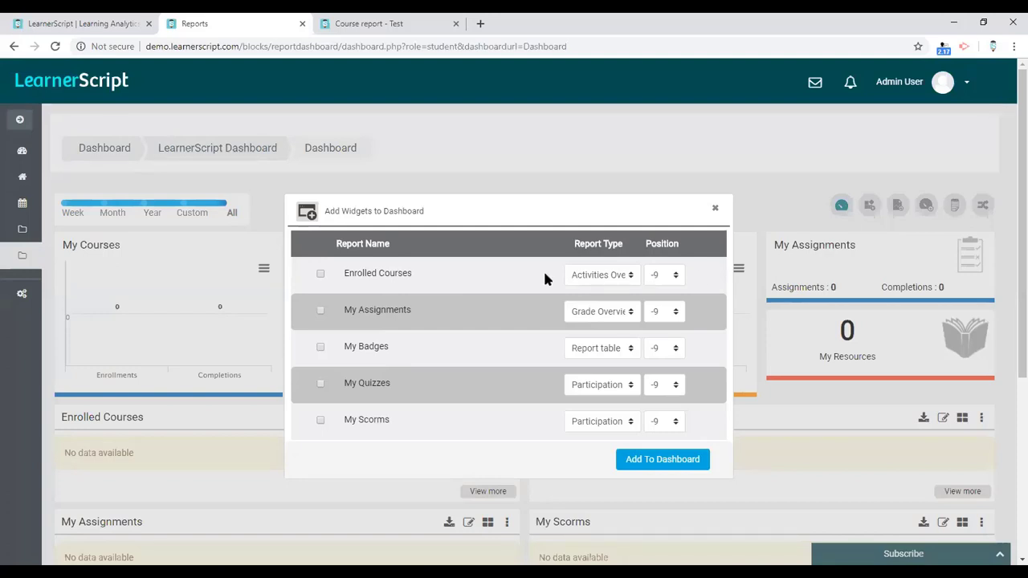
click(714, 210)
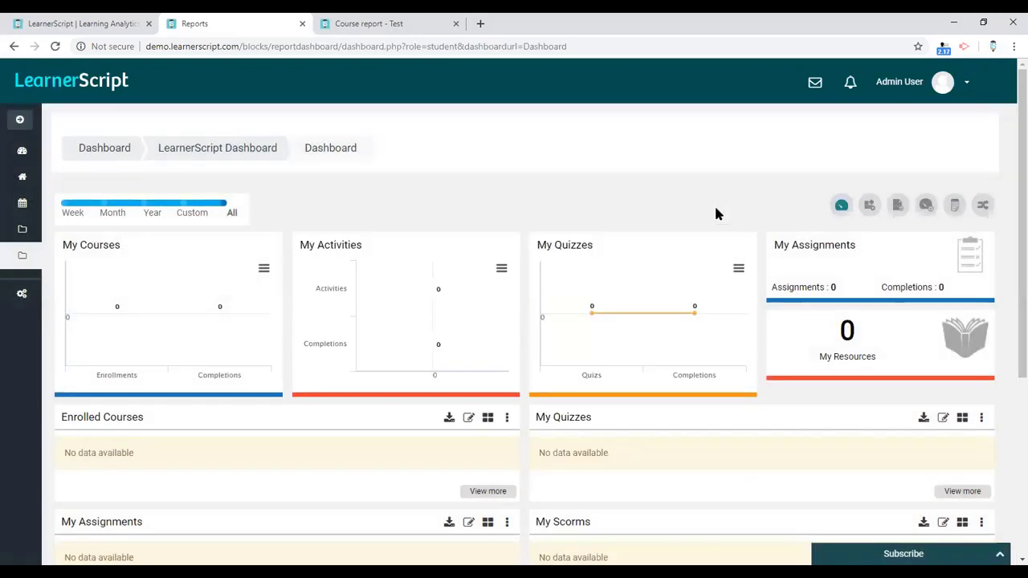
Step: Switch back to the Teacher role and check which report widgets can be added, without adding any
click(980, 207)
click(918, 269)
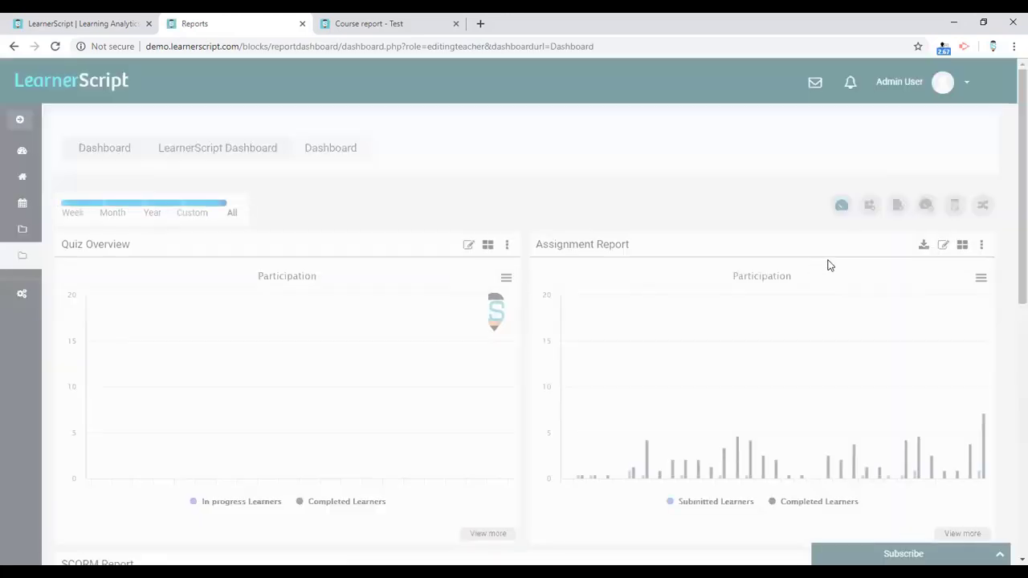
click(870, 206)
click(811, 227)
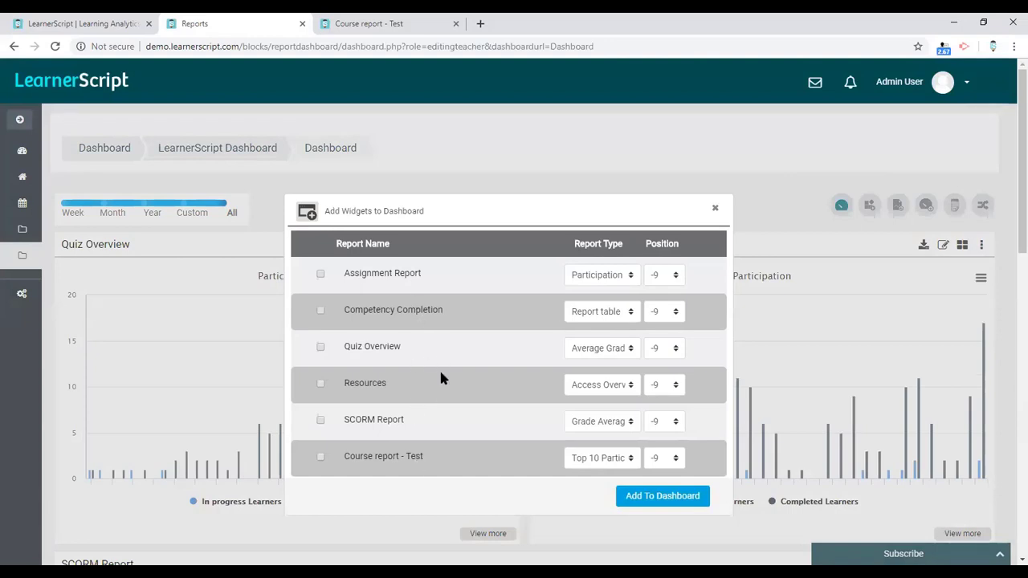
click(716, 211)
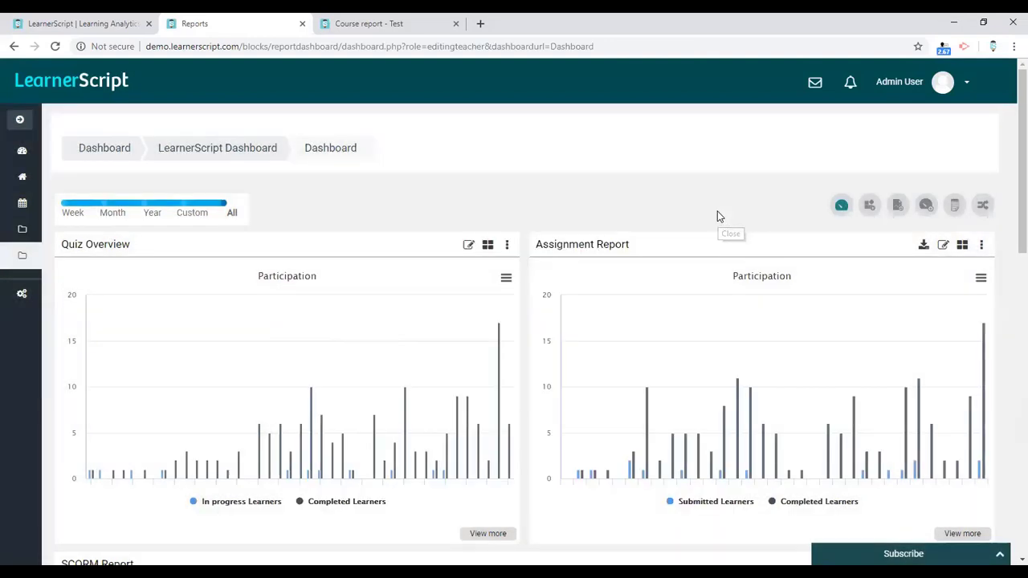
Step: Return to the default role's dashboard and examine the participation data in the Trending Courses chart
click(950, 206)
click(946, 227)
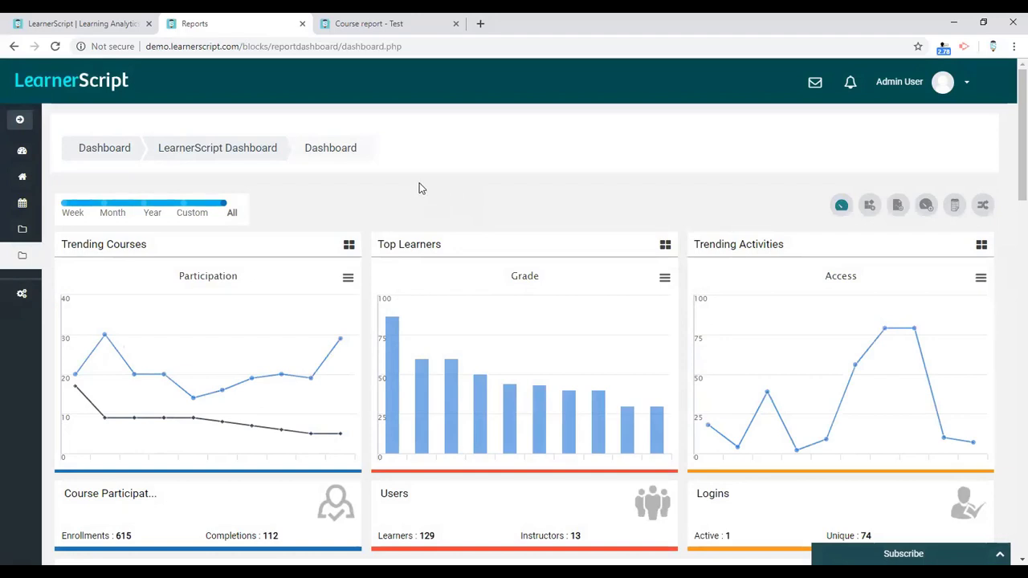
drag(62, 244, 79, 244)
click(214, 235)
scroll(433, 208, down, 1)
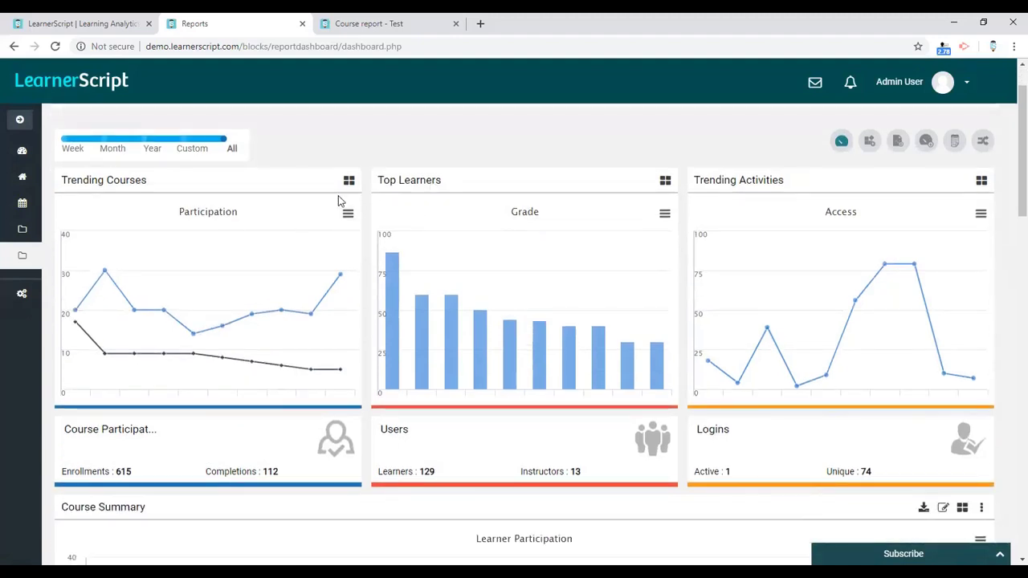
mouse_move(117, 271)
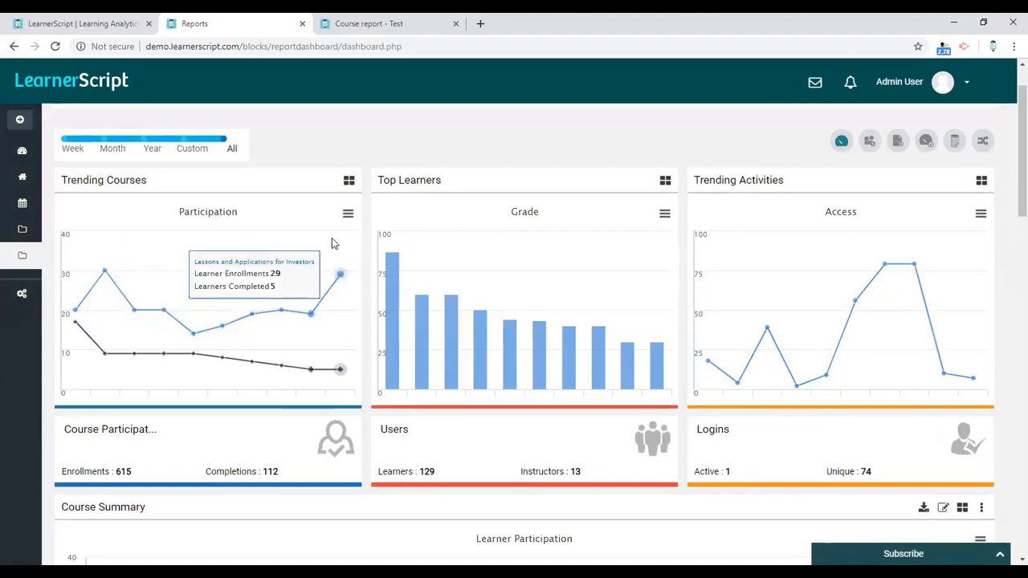
Step: View the Trending Courses chart by Access and by Grade, and return it to Participation
click(349, 183)
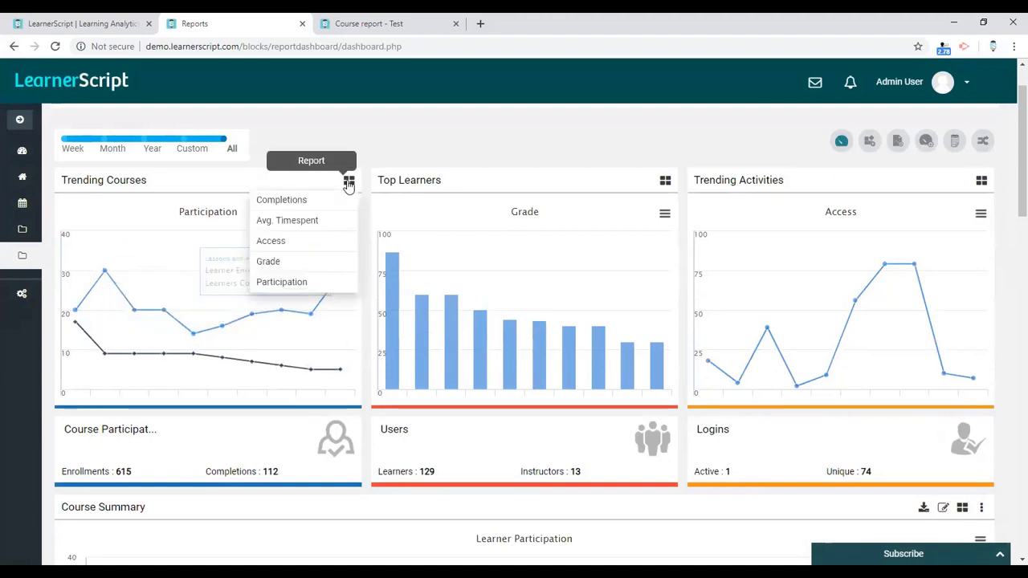
click(288, 240)
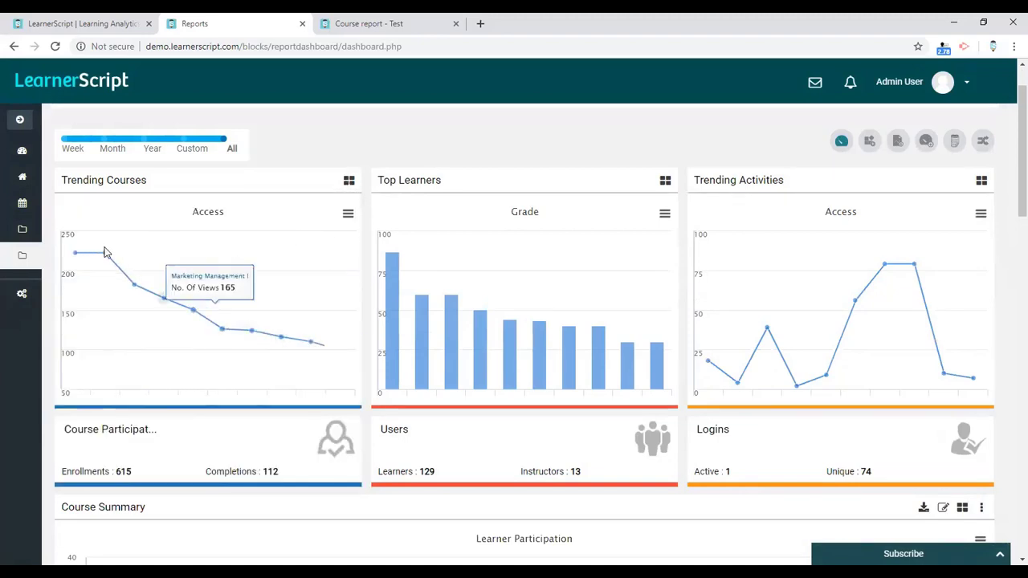
click(346, 185)
click(277, 261)
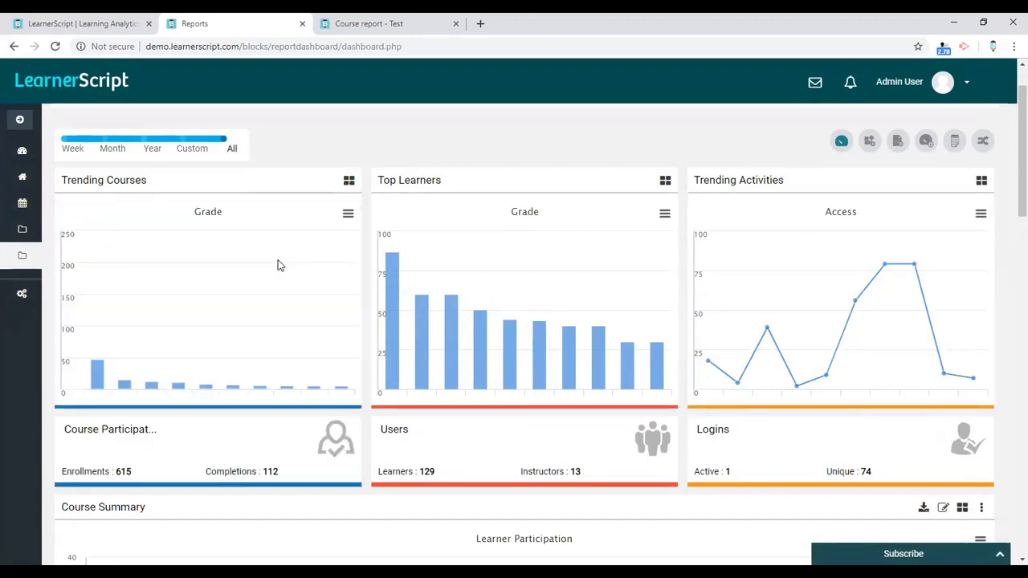
click(349, 183)
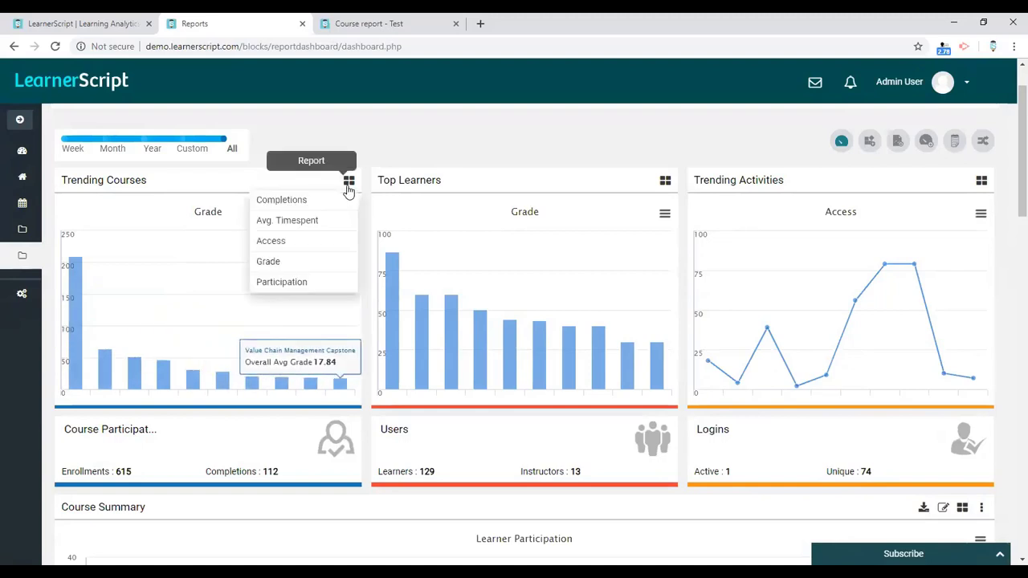
click(273, 281)
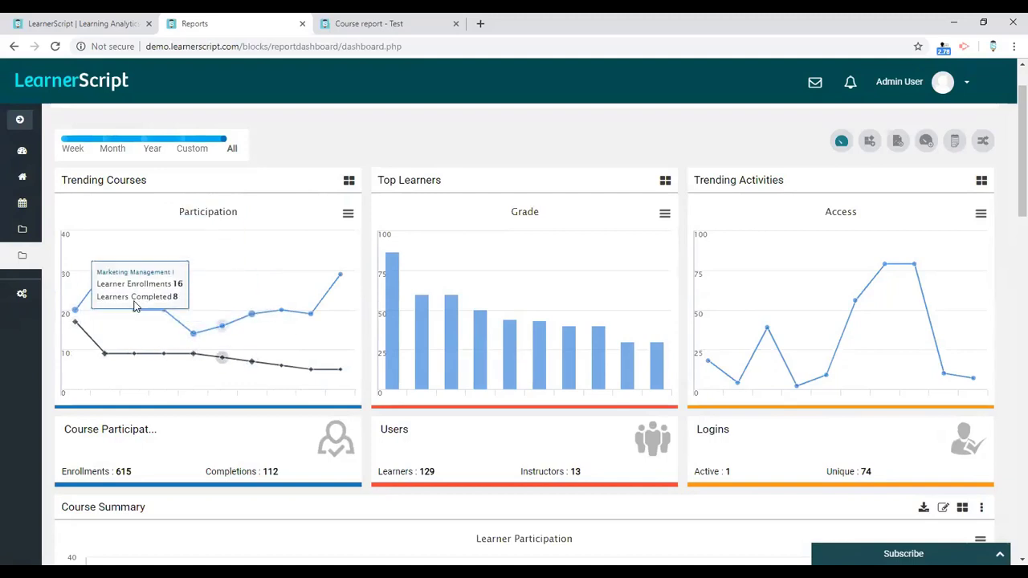
Step: Show Avg. Timespent in the Trending Courses chart and Course Participation in the Top Learners chart
click(349, 181)
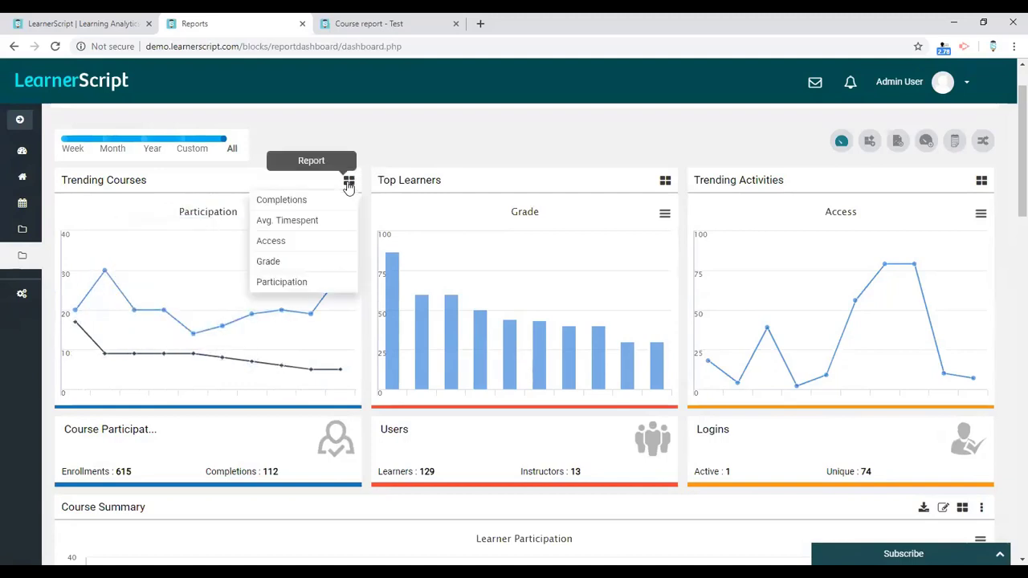
click(291, 225)
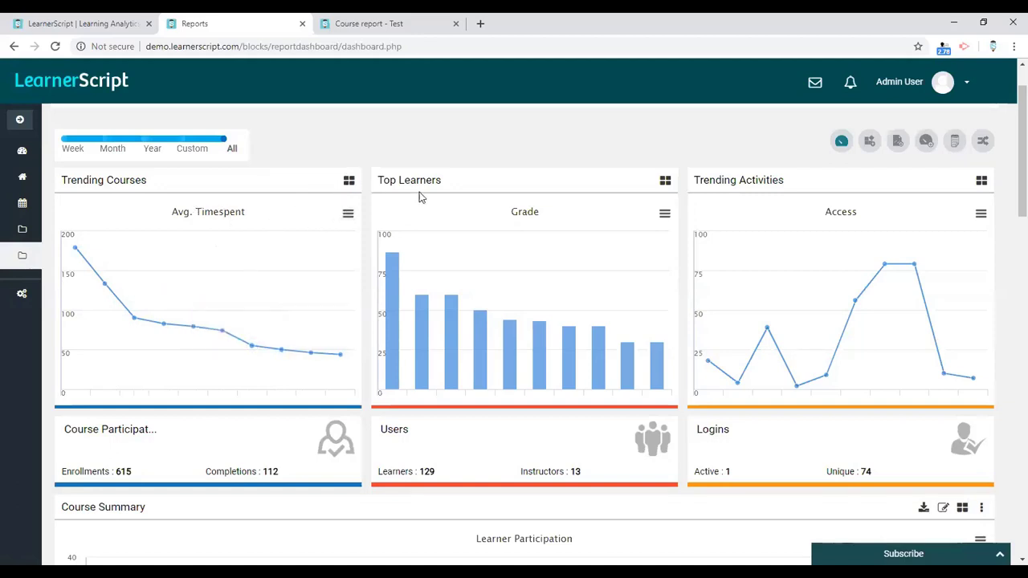
click(665, 180)
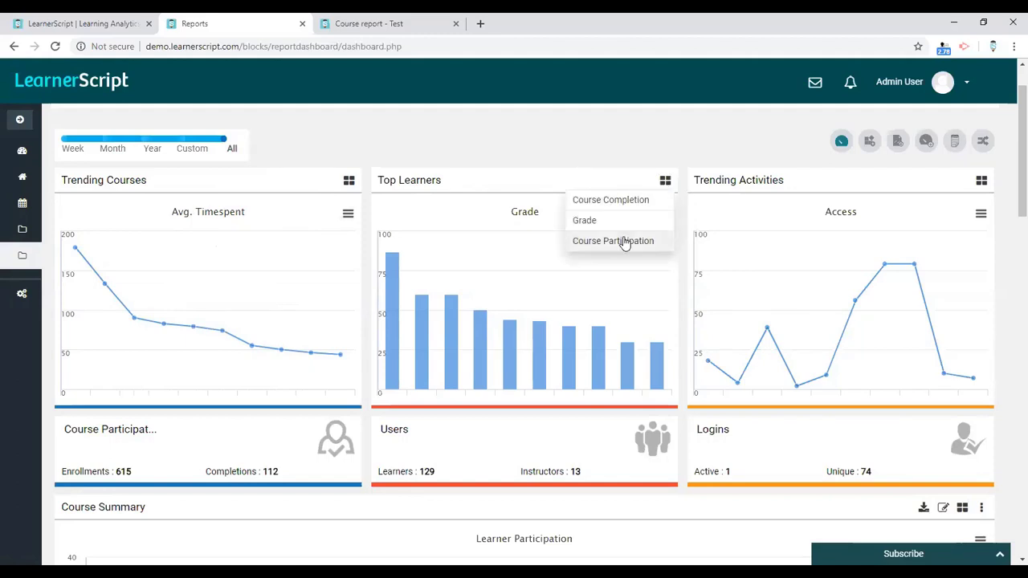
click(616, 239)
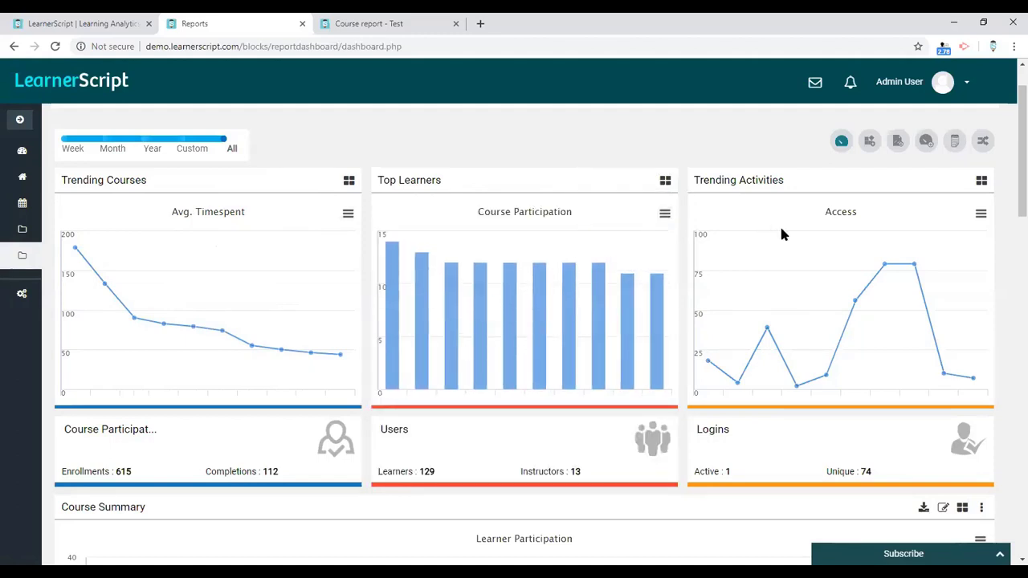
Step: View the Course Summary chart by Learner's Completion and by Access
scroll(574, 237, down, 5)
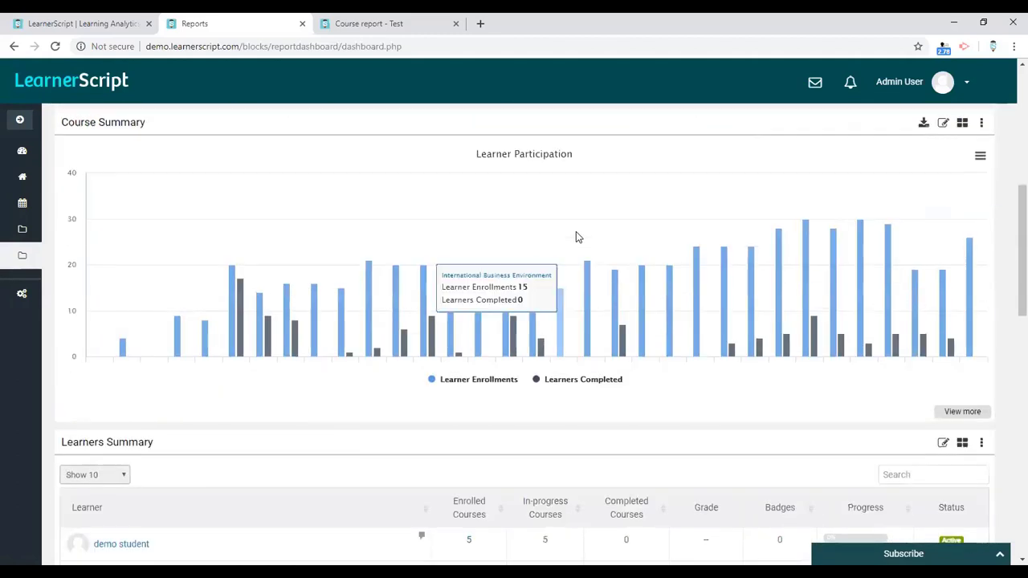
scroll(576, 236, up, 1)
scroll(227, 360, down, 8)
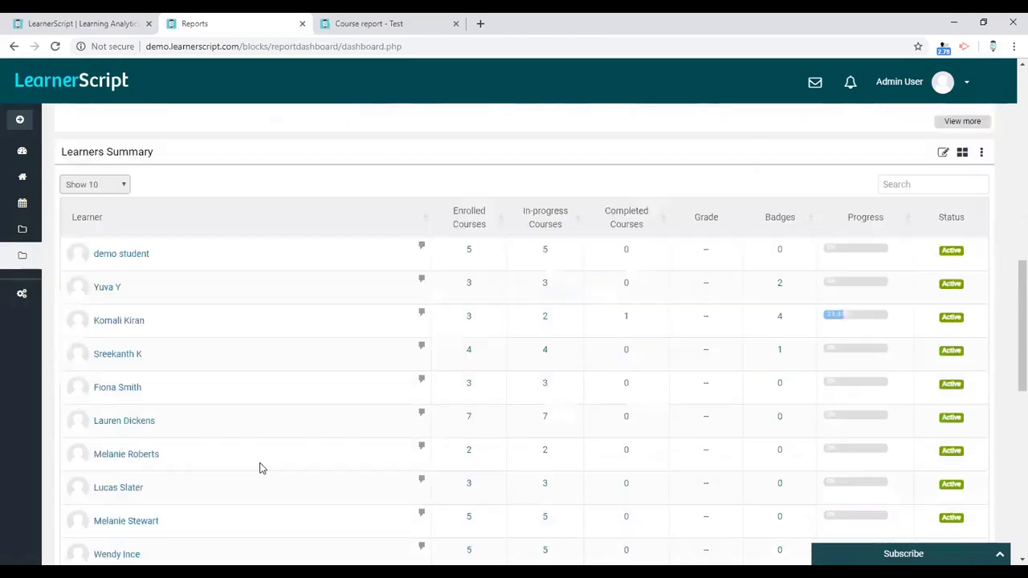
scroll(504, 390, down, 3)
scroll(626, 367, up, 12)
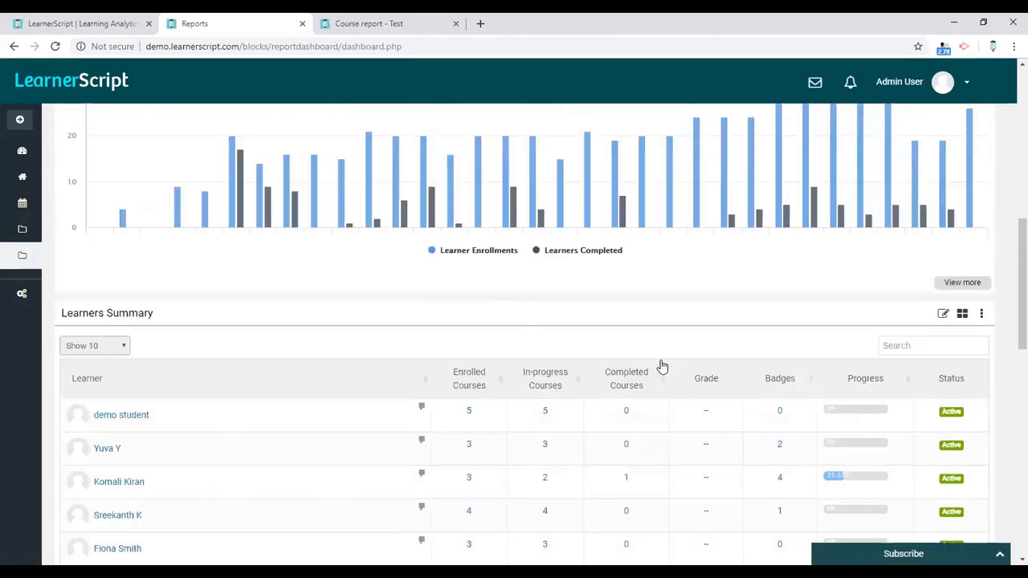
scroll(611, 400, down, 2)
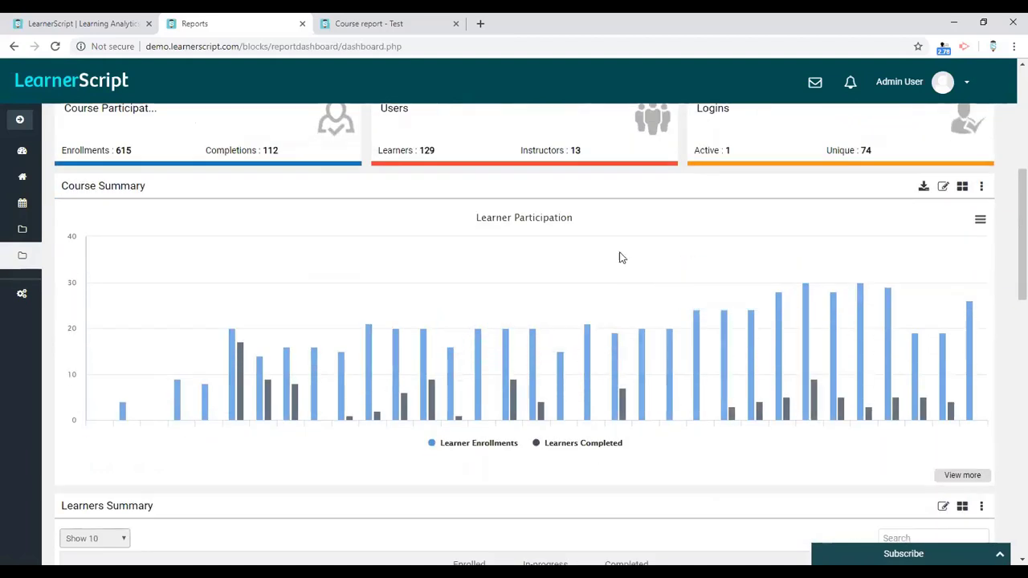
click(963, 187)
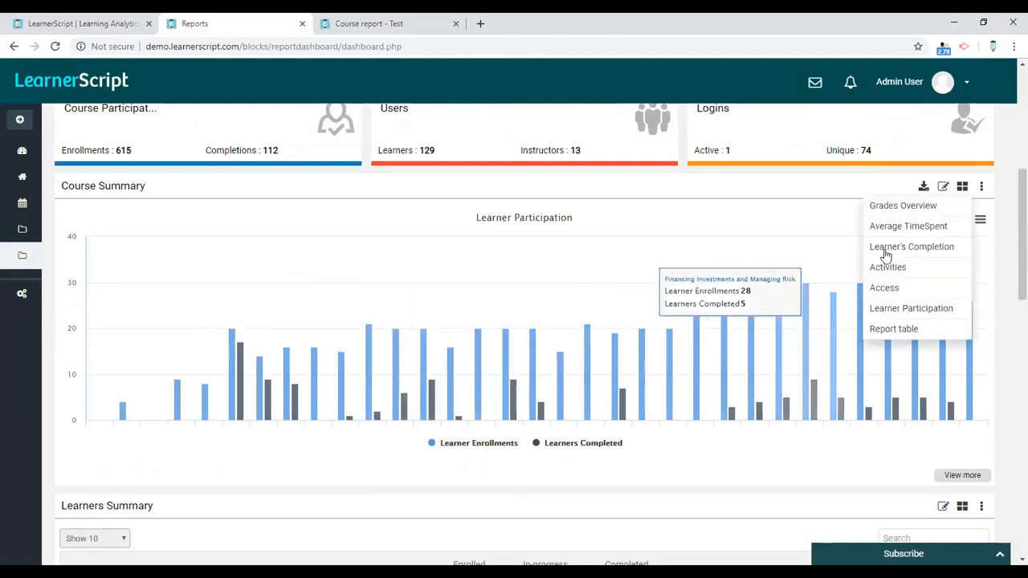
click(905, 249)
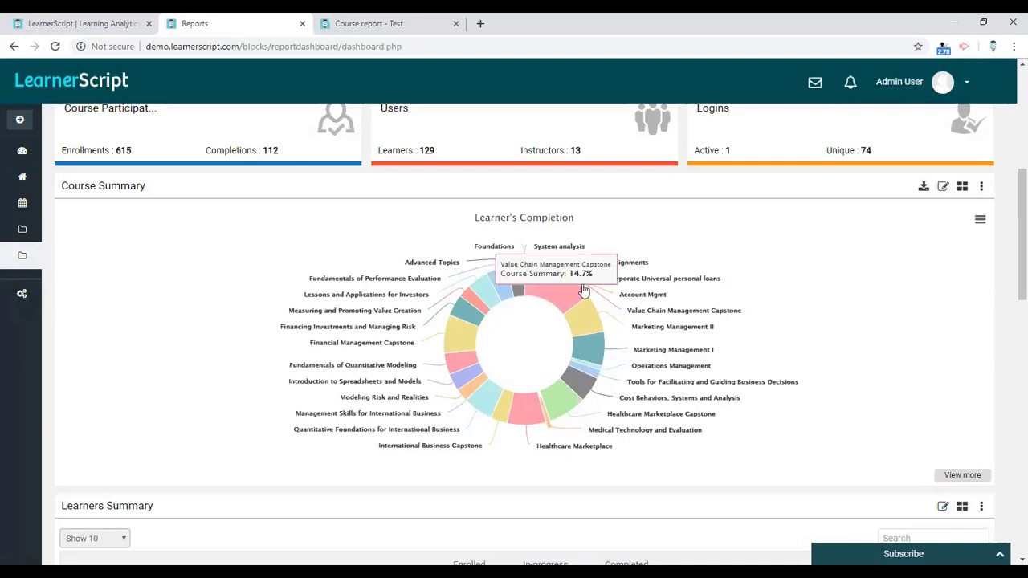
click(981, 187)
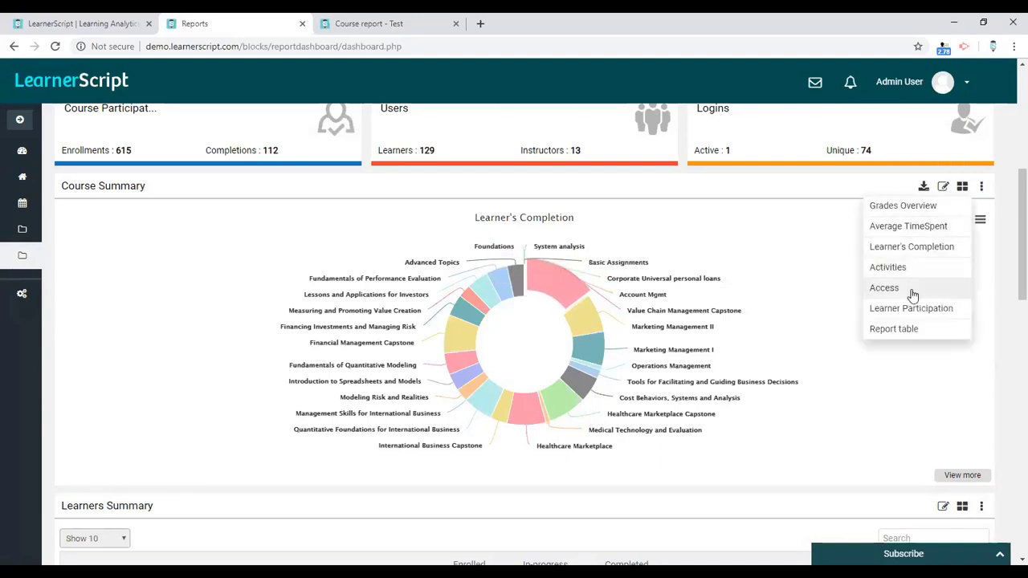
click(884, 287)
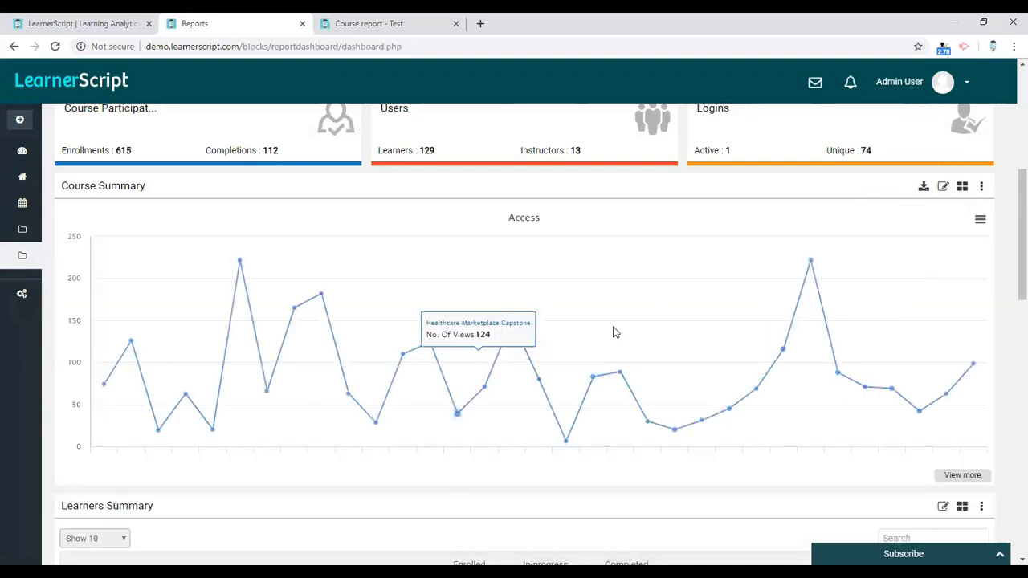
Step: Show the Course Summary widget as a report table and look over its course rows and columns
click(980, 186)
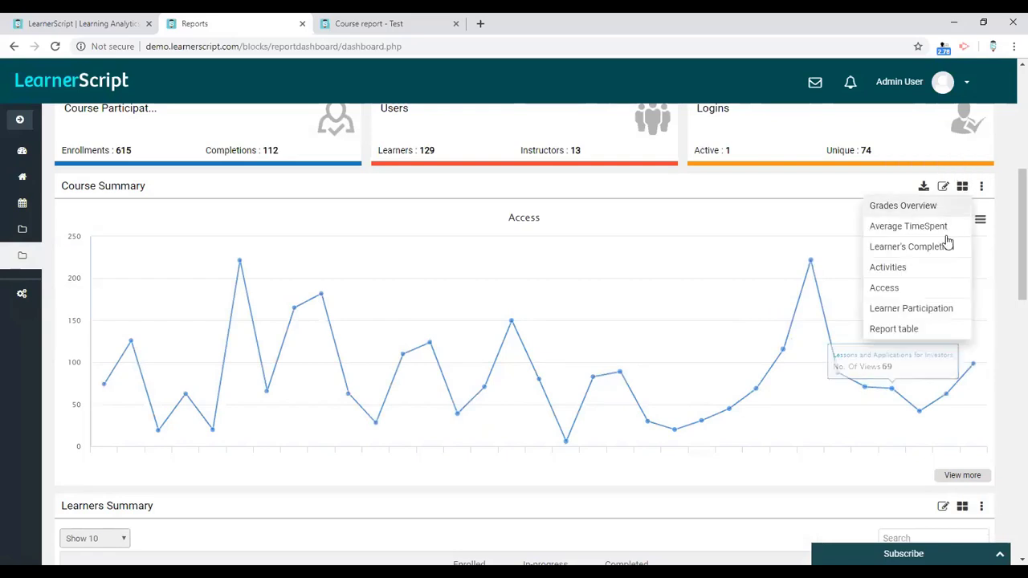
click(908, 328)
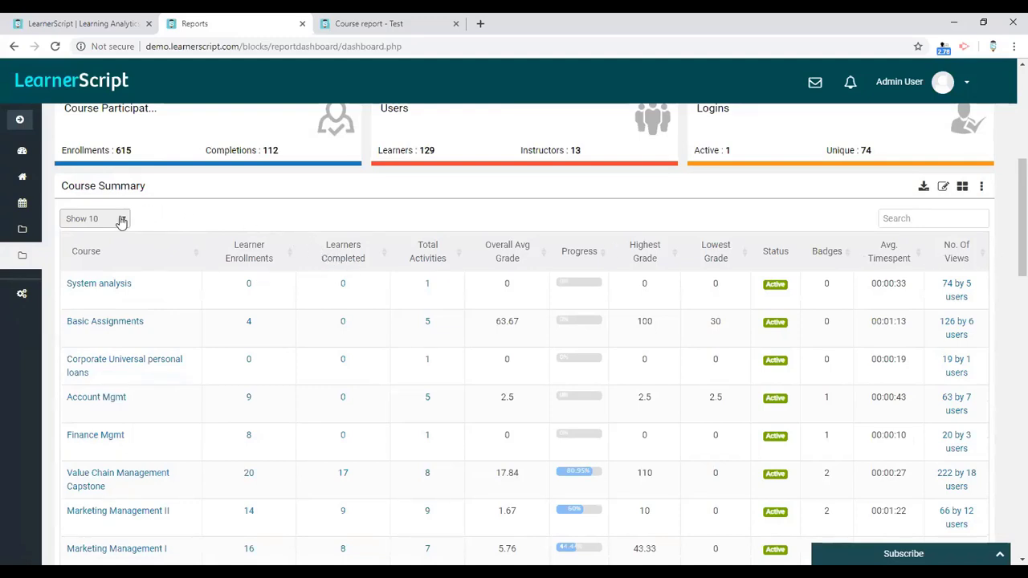
scroll(162, 220, up, 1)
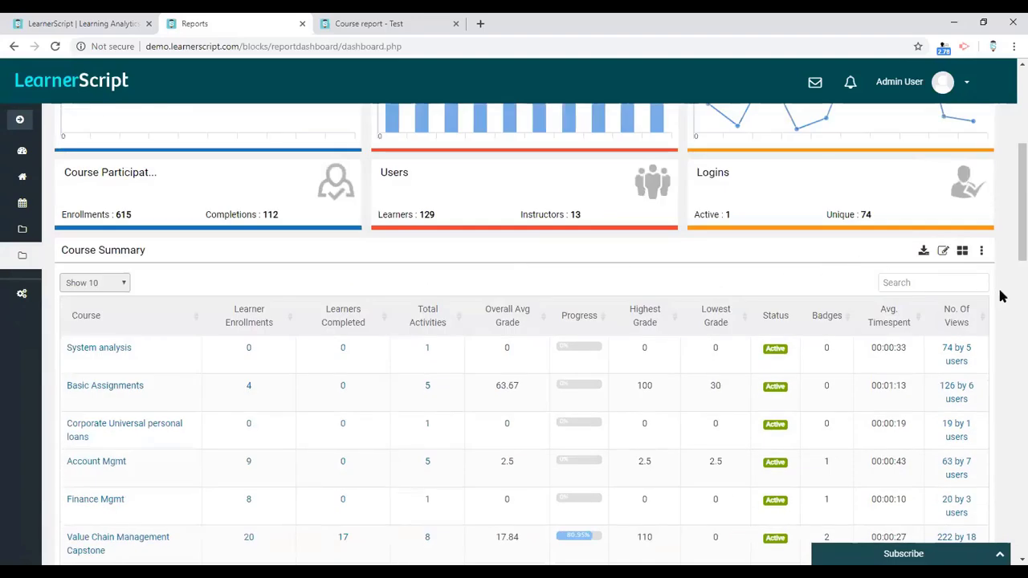
scroll(1000, 293, down, 1)
scroll(995, 273, down, 3)
scroll(992, 265, up, 2)
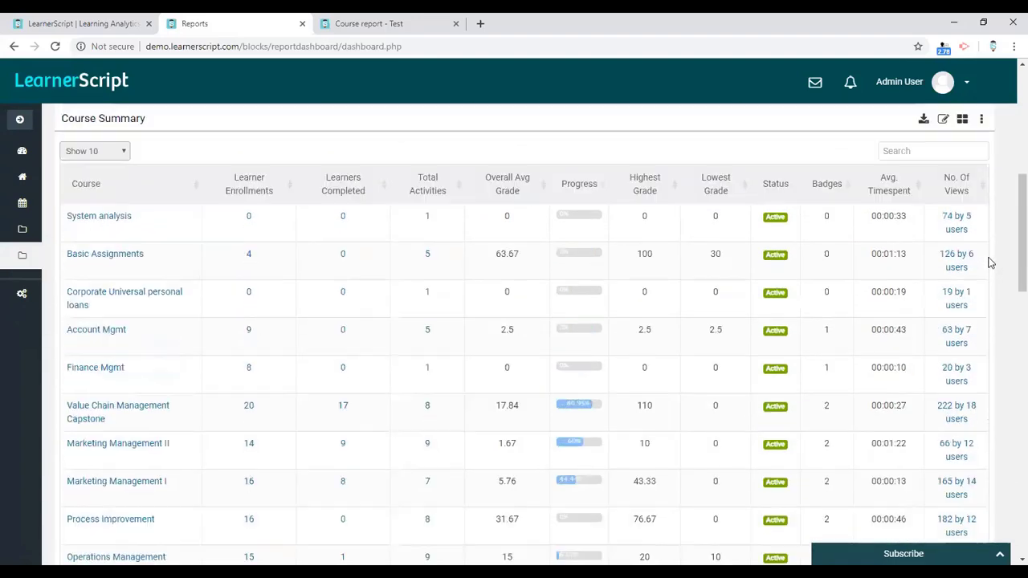
Step: Search the Course Summary table for "fund"
click(917, 149)
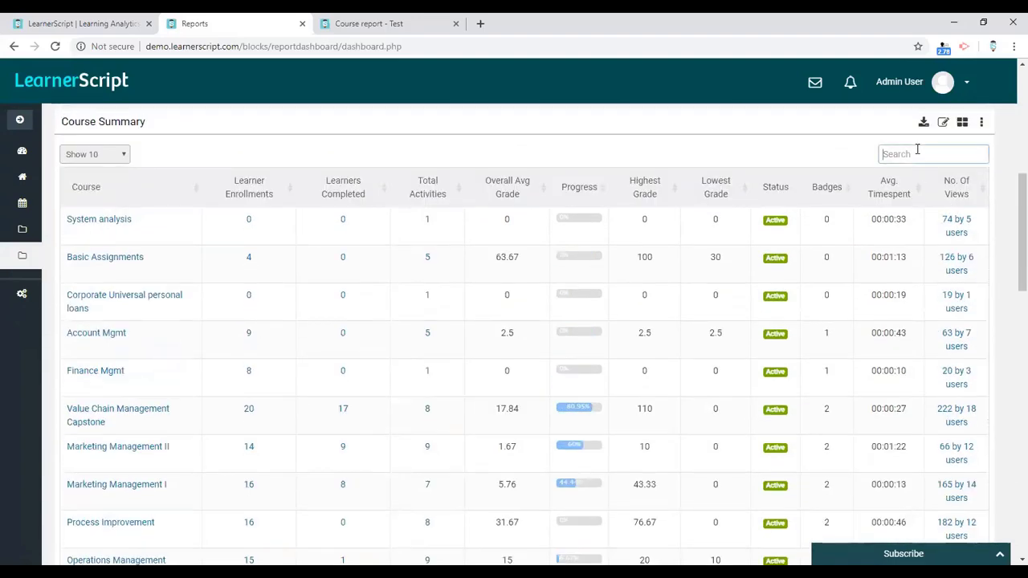
text(fund)
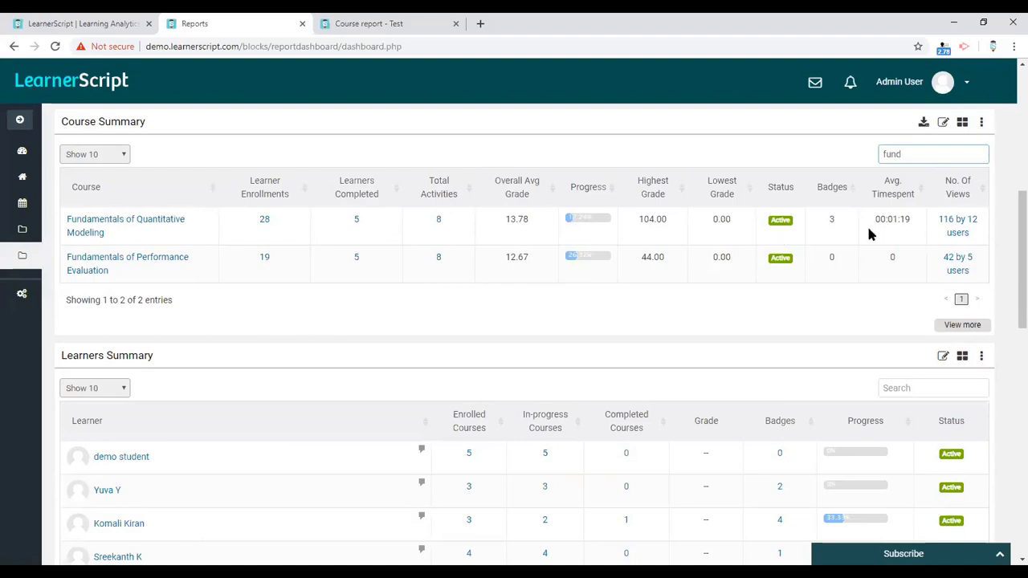
click(382, 312)
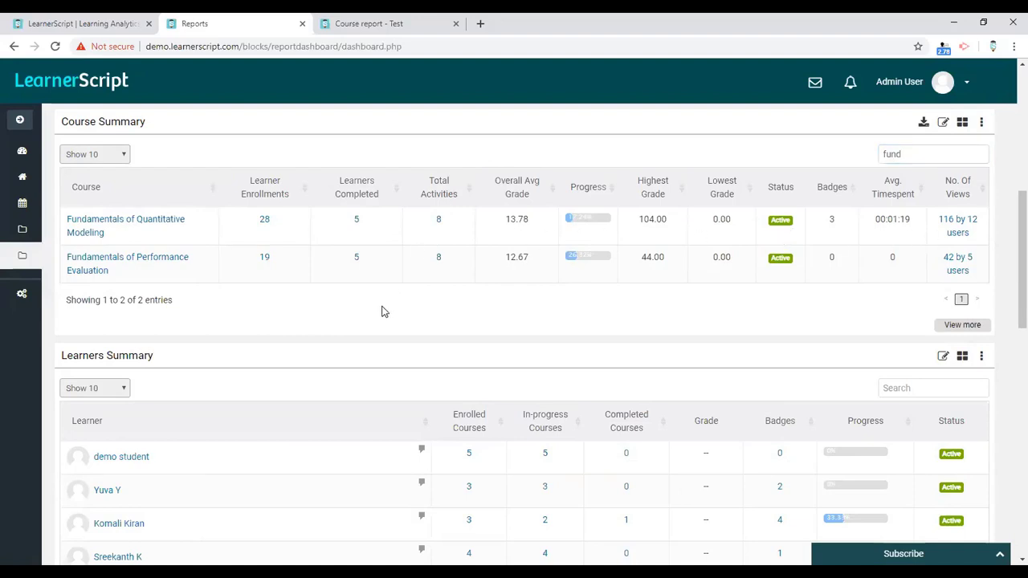
Step: Review the enrolled learners' summary for the Fundamentals of Quantitative Modeling course and close it
click(264, 220)
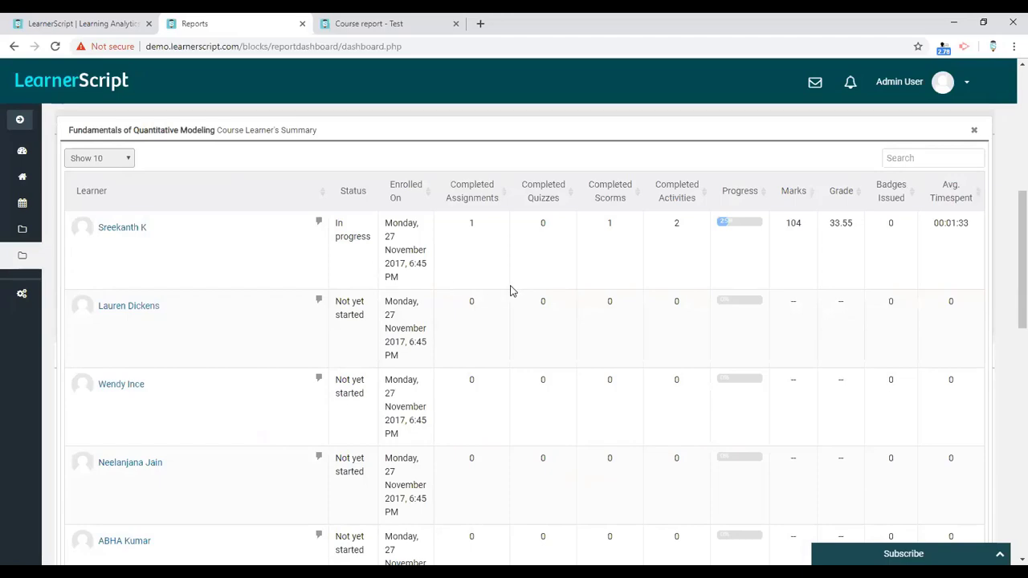
scroll(510, 291, down, 8)
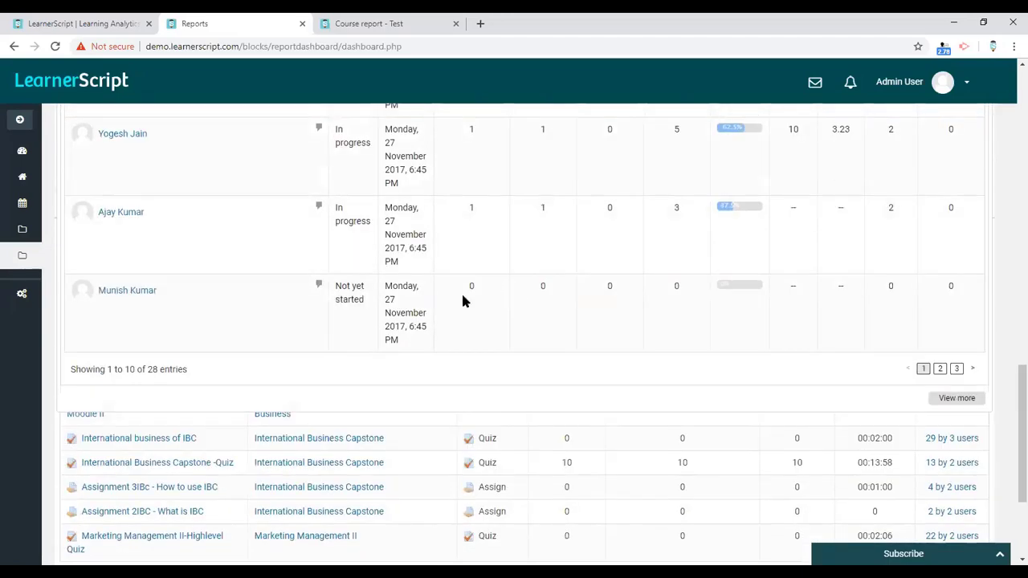
scroll(318, 350, up, 10)
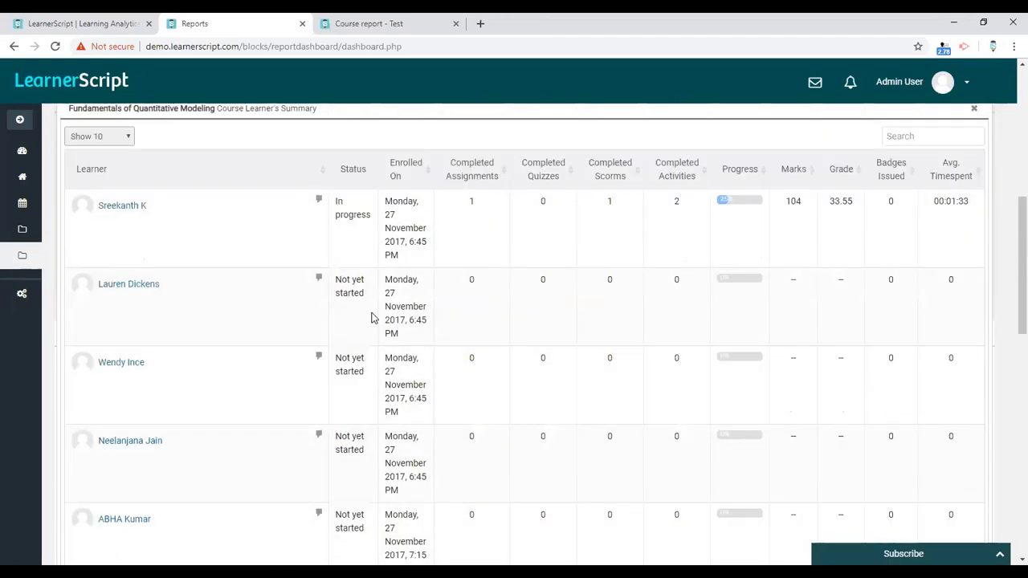
scroll(417, 287, down, 1)
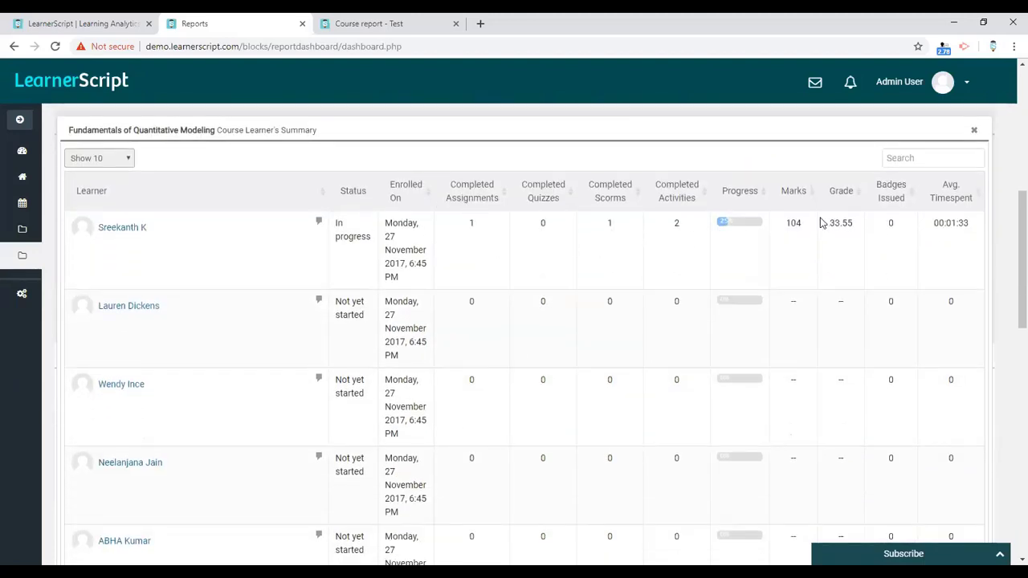
click(973, 130)
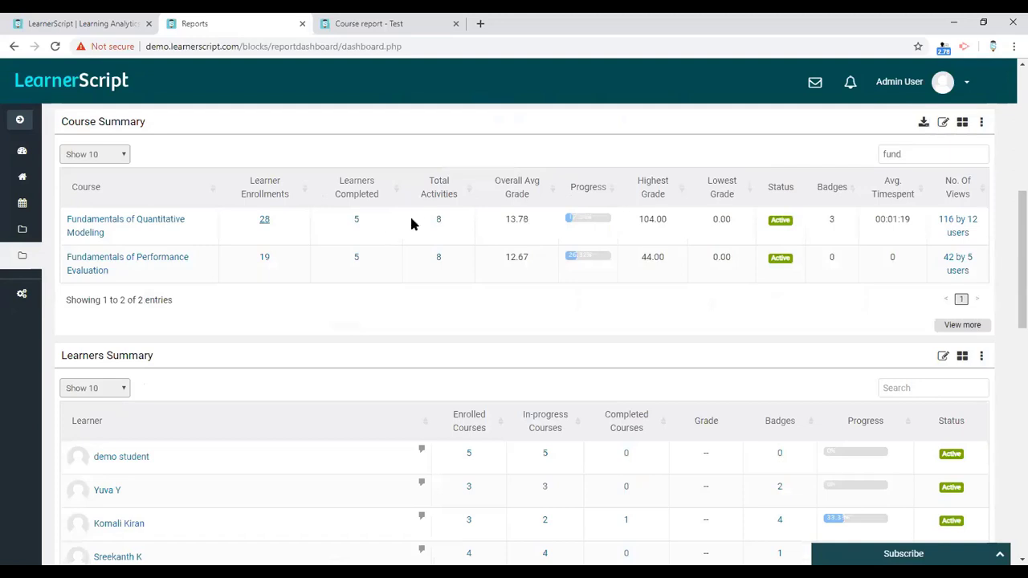
Step: Open the Fundamentals of Quantitative Modeling course's activities and examine the average and highest grades of its first assignment
click(439, 220)
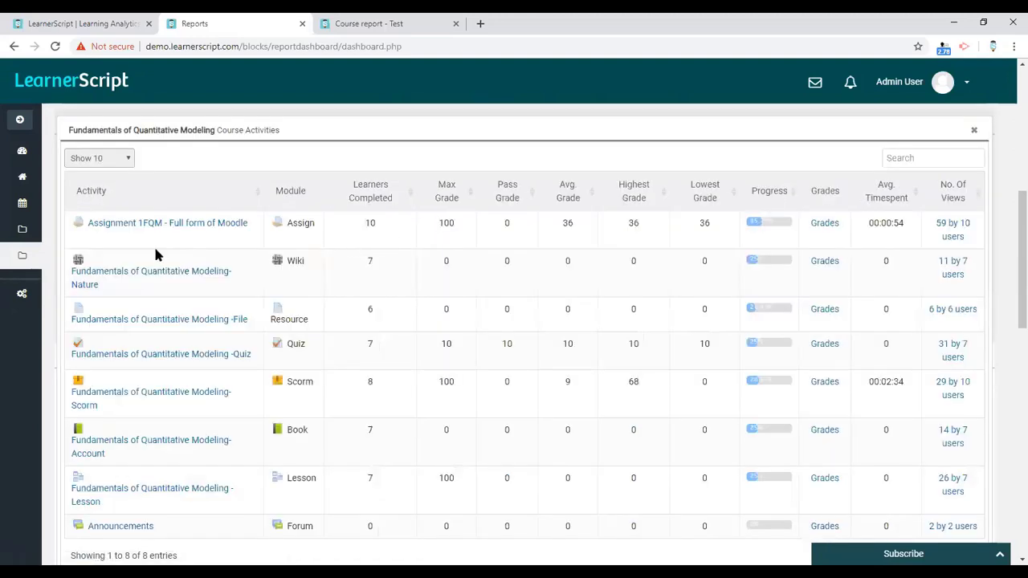
scroll(180, 250, down, 2)
scroll(180, 251, up, 2)
double_click(568, 223)
double_click(632, 224)
Step: Review the learners' grades for Assignment 1FQM - Full form of Moodle, and close both the grades and the activities lists
click(820, 234)
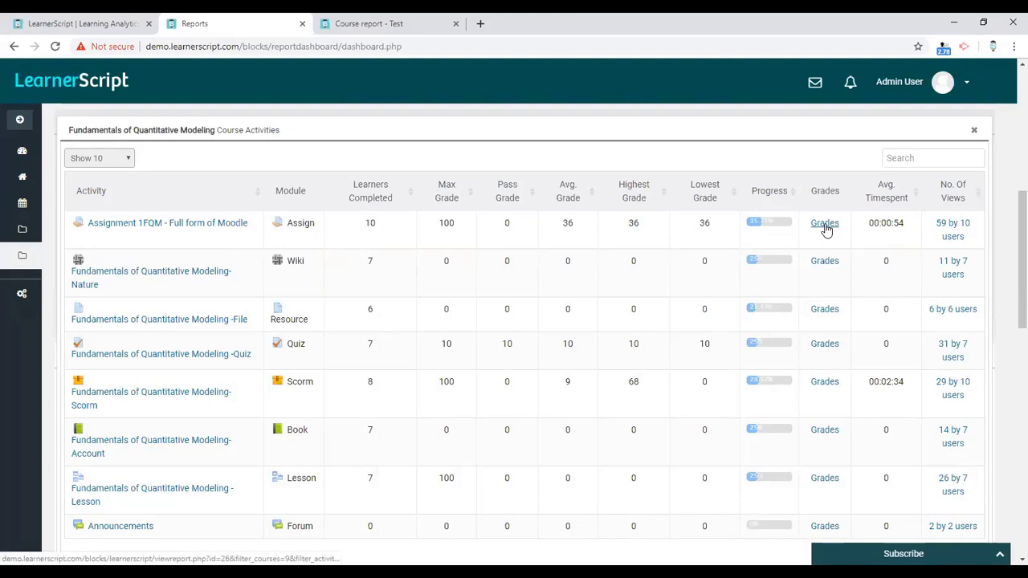
click(825, 225)
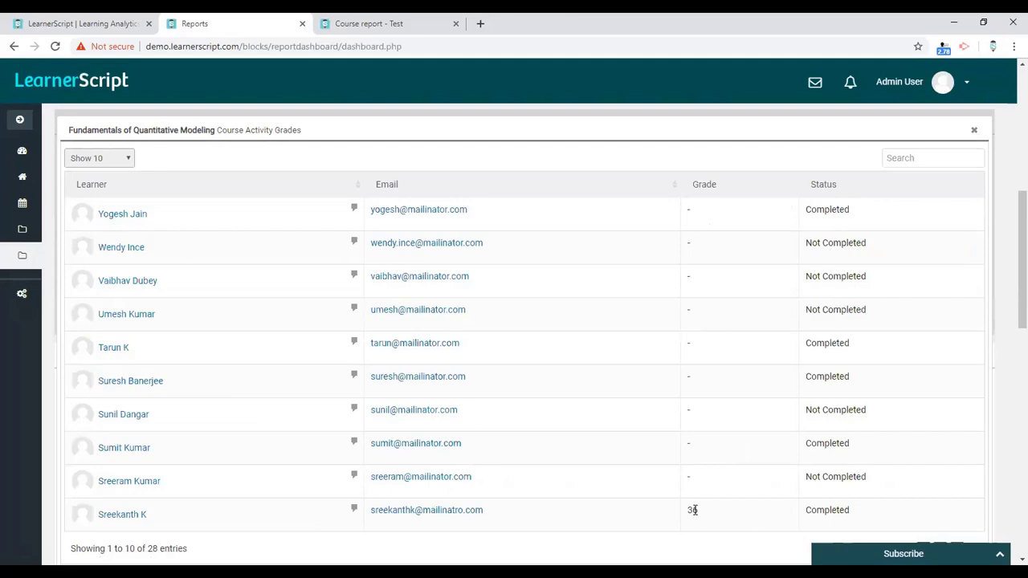
scroll(756, 454, up, 1)
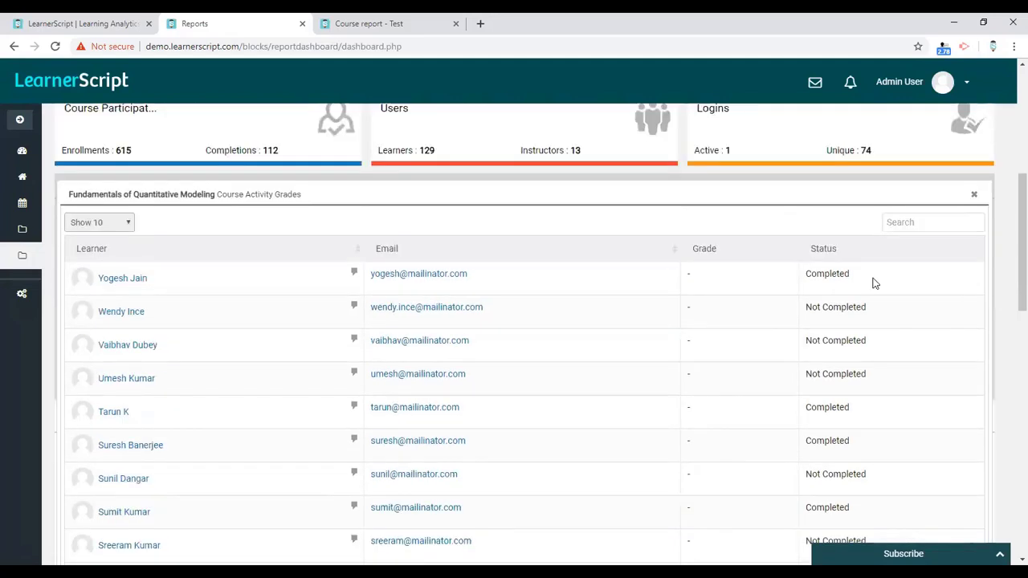
click(973, 196)
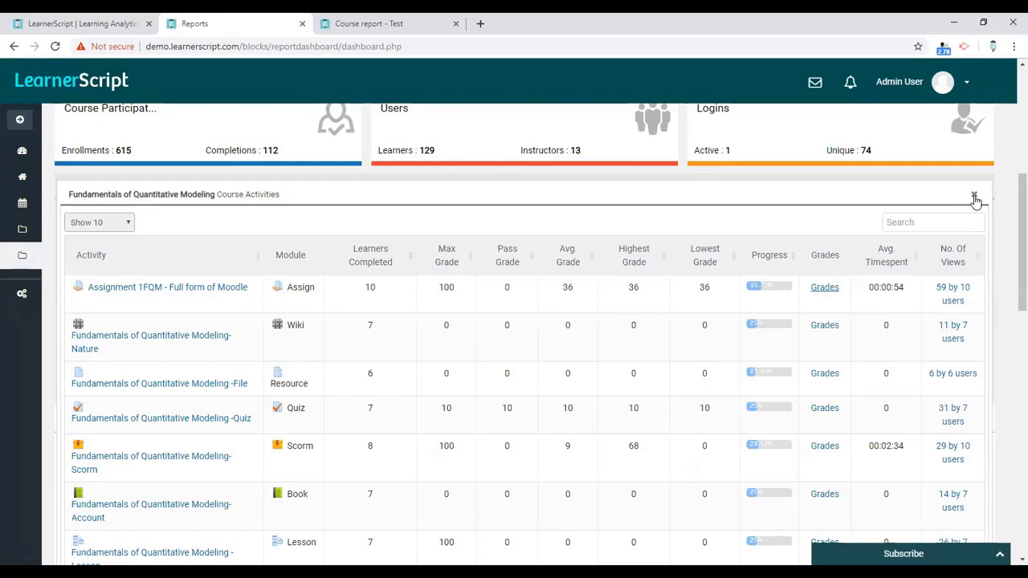
click(974, 199)
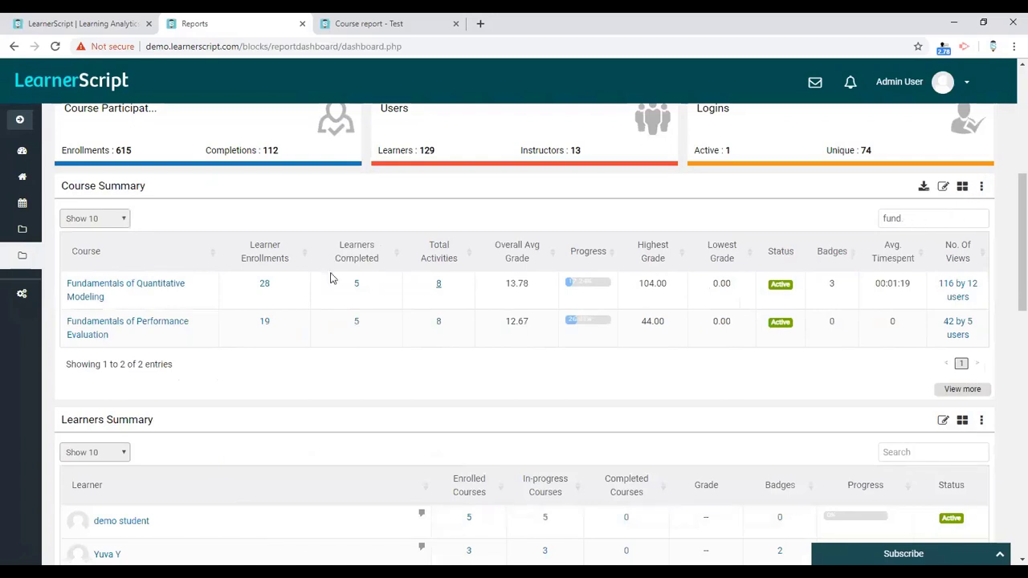
Step: Open the course profile of Fundamentals of Quantitative Modeling from the Course Summary table
click(165, 283)
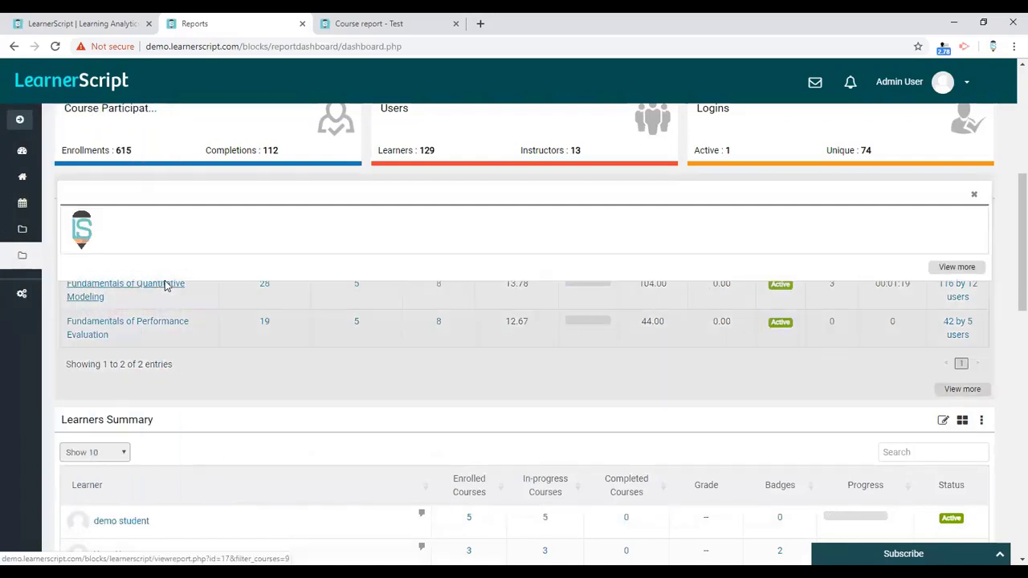
scroll(599, 186, down, 2)
scroll(458, 202, up, 1)
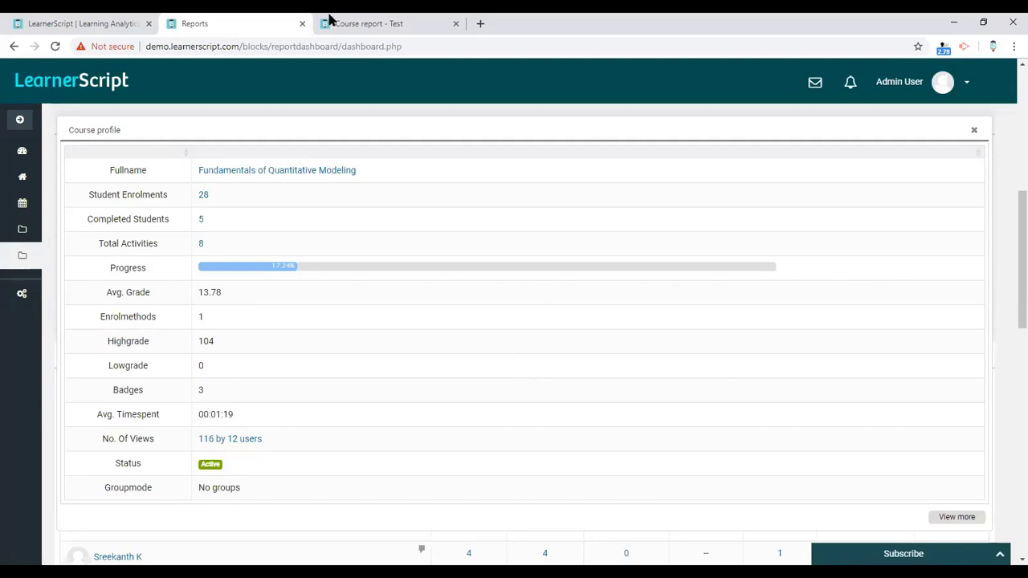
Step: Open the design of Course report - Test and compare its available columns with the fields in the dashboard's Course profile
click(385, 19)
click(335, 239)
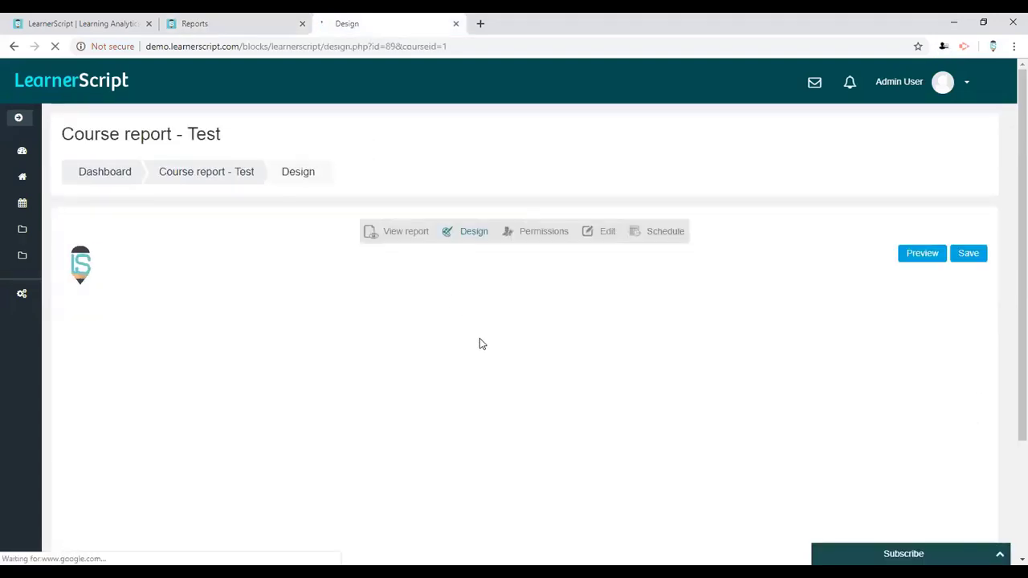
scroll(161, 305, down, 3)
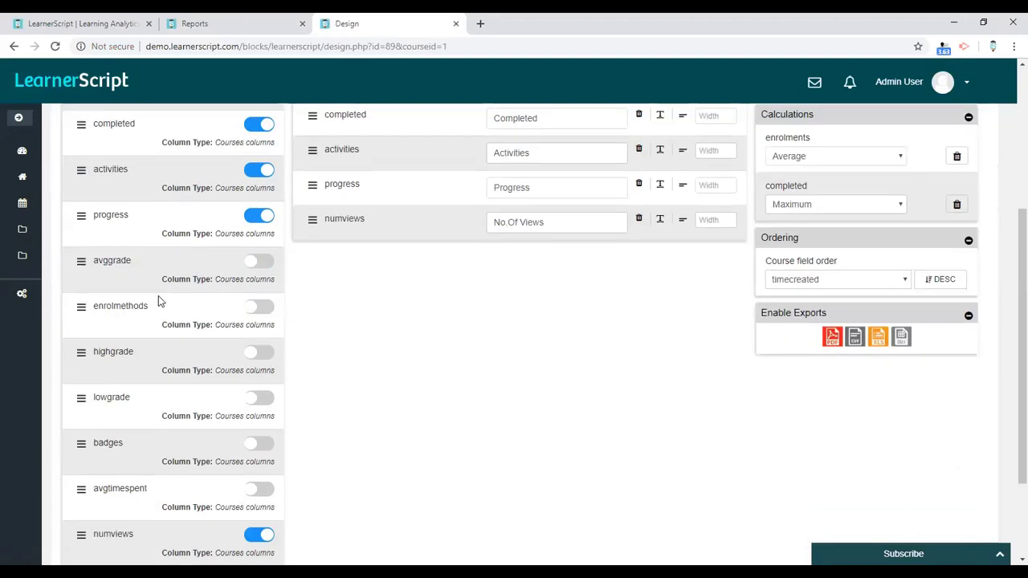
scroll(158, 305, down, 1)
scroll(157, 312, up, 2)
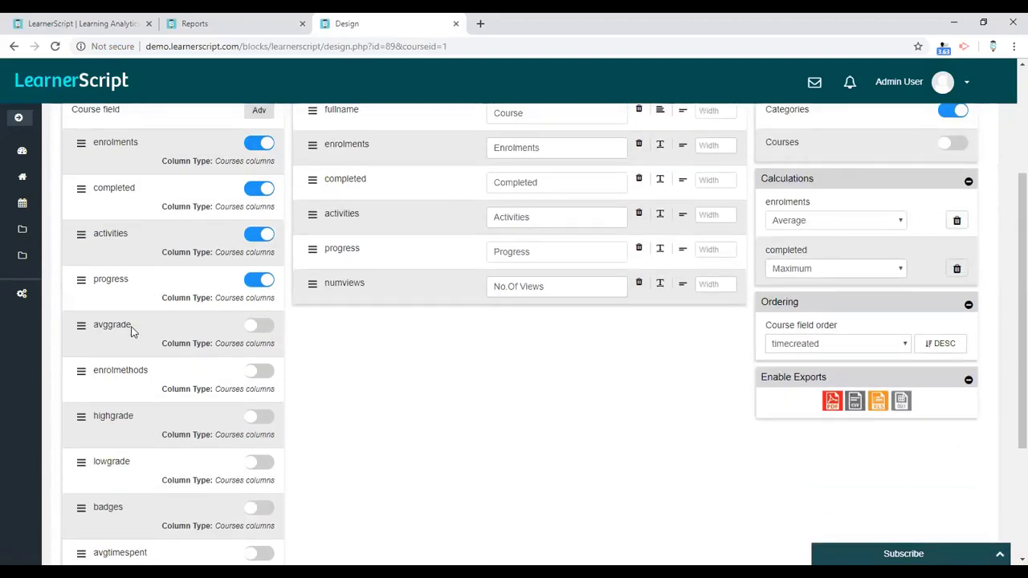
scroll(136, 333, up, 2)
scroll(143, 415, down, 5)
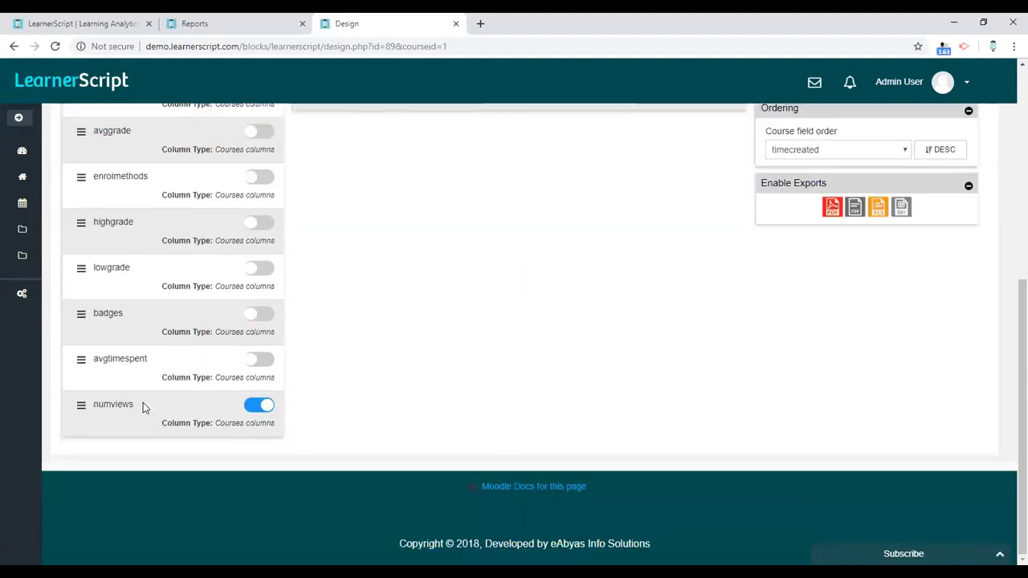
scroll(142, 406, up, 4)
scroll(143, 404, up, 2)
scroll(153, 390, down, 2)
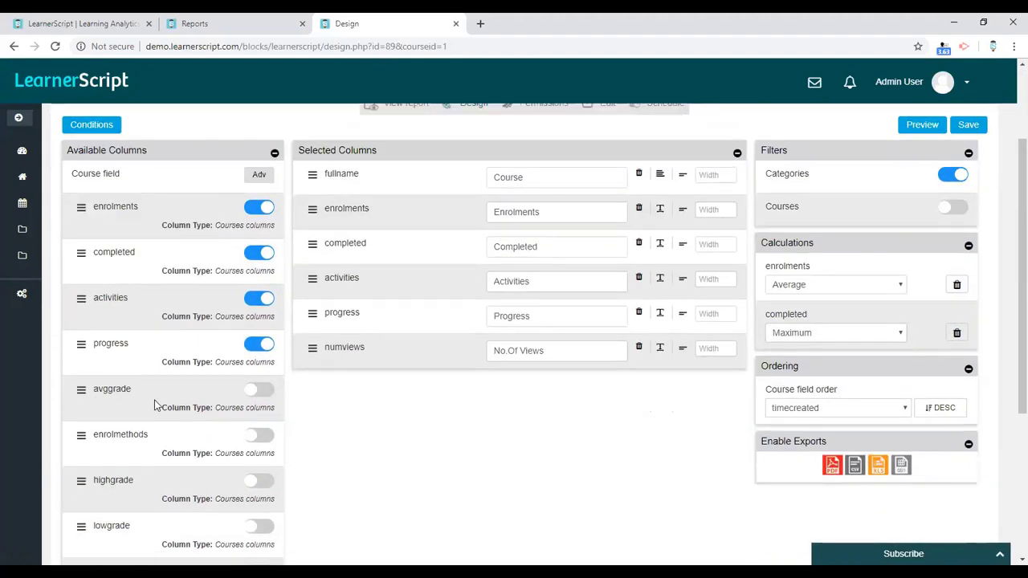
click(208, 21)
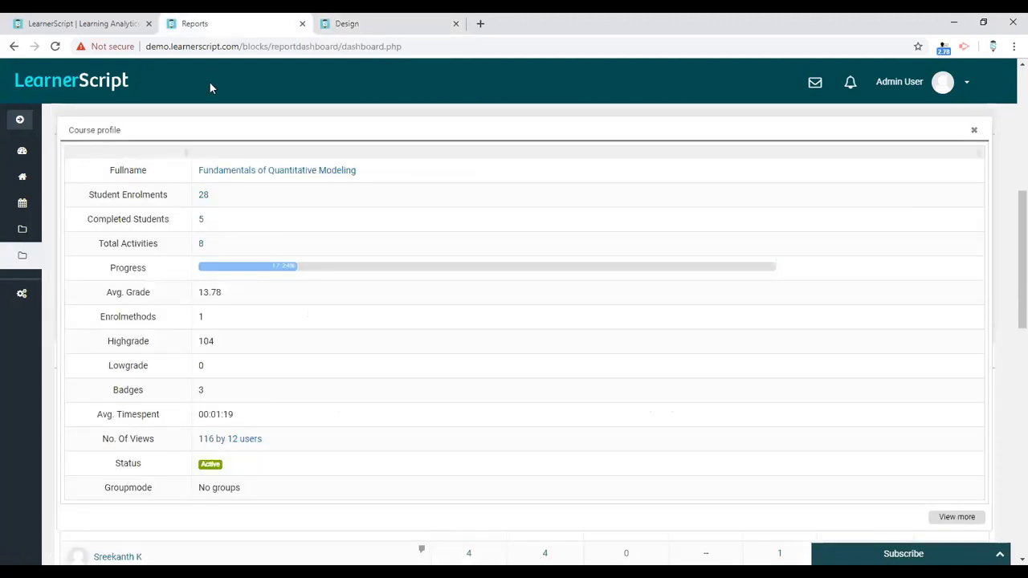
click(365, 21)
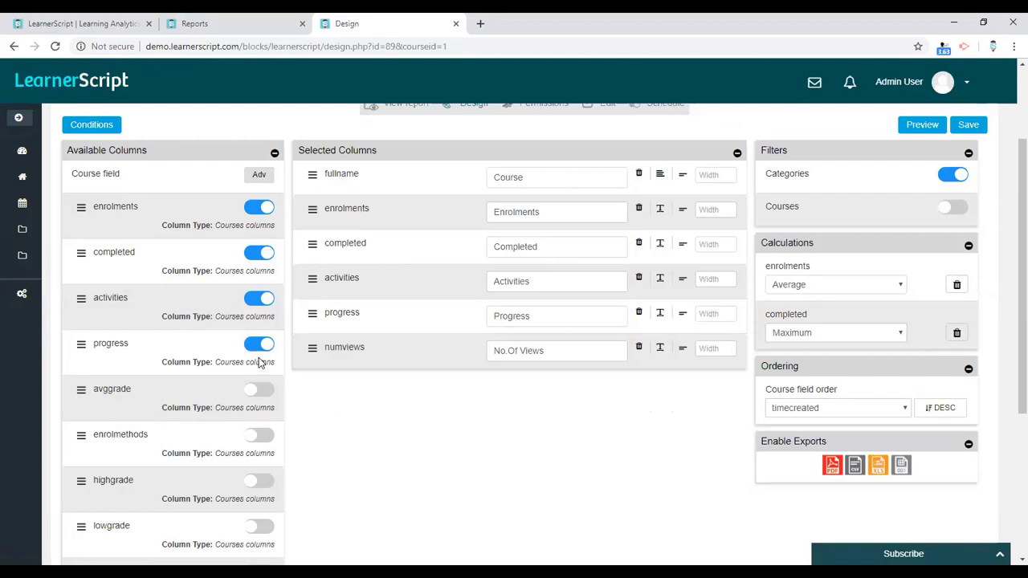
Step: Open the full Course Profile report of Fundamentals of Quantitative Modeling from the dashboard's Course profile and generate it
click(241, 23)
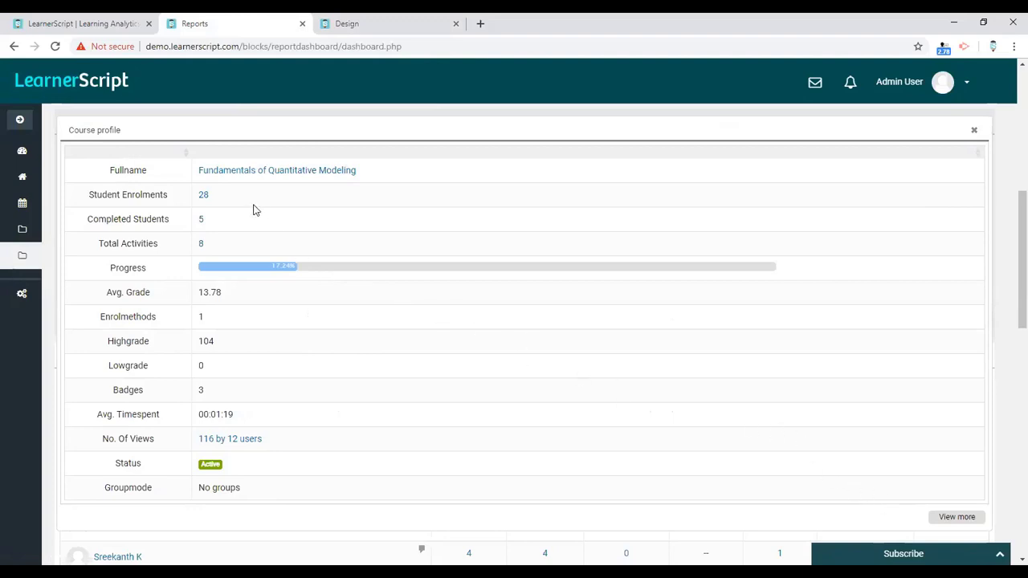
middle_click(948, 518)
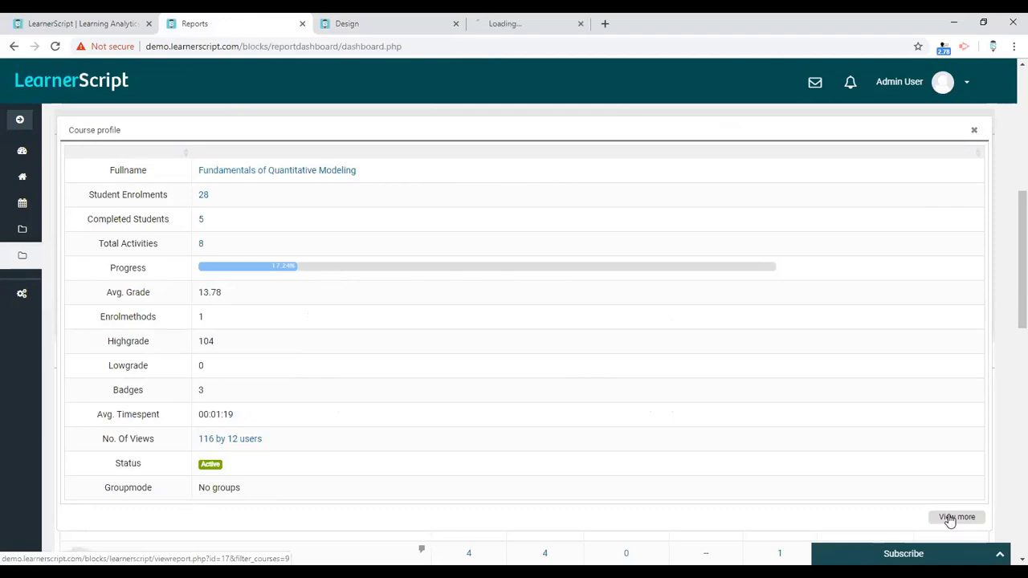
click(529, 24)
click(304, 299)
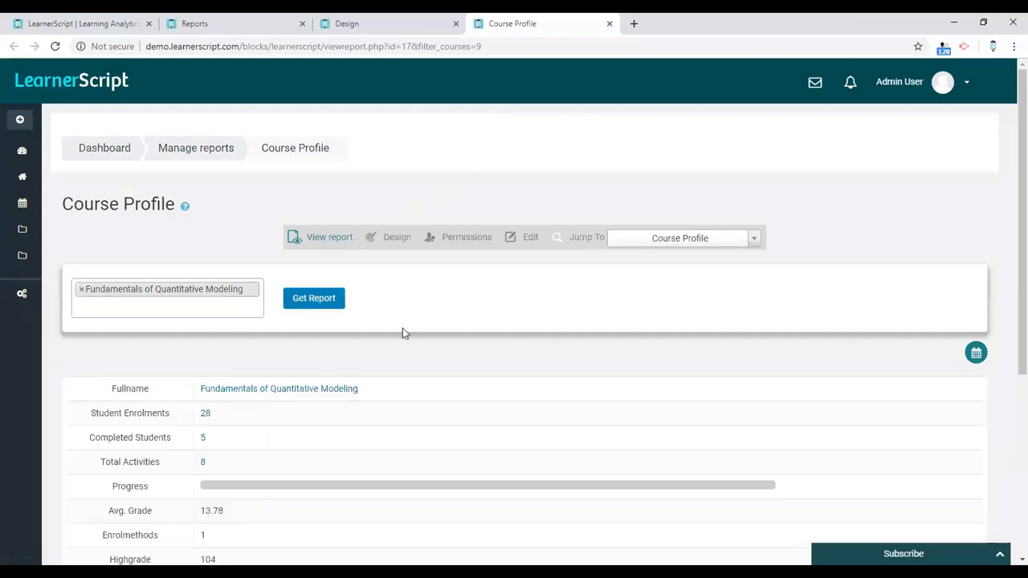
scroll(378, 317, down, 4)
scroll(377, 317, up, 4)
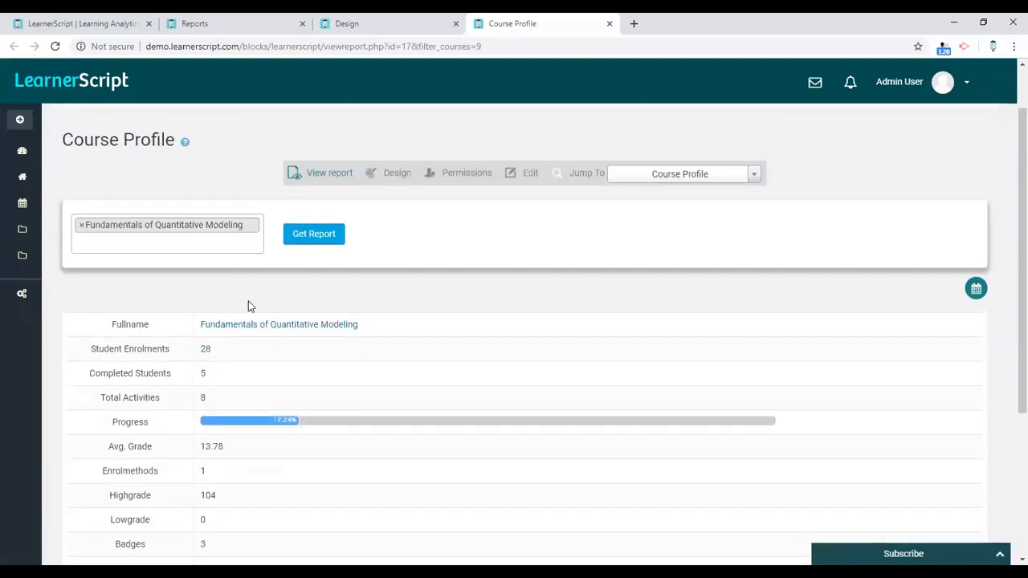
Step: Add Financing Investments and Managing Risk, Advanced Topics and Foundations to the course filter and generate the comparison report
click(144, 305)
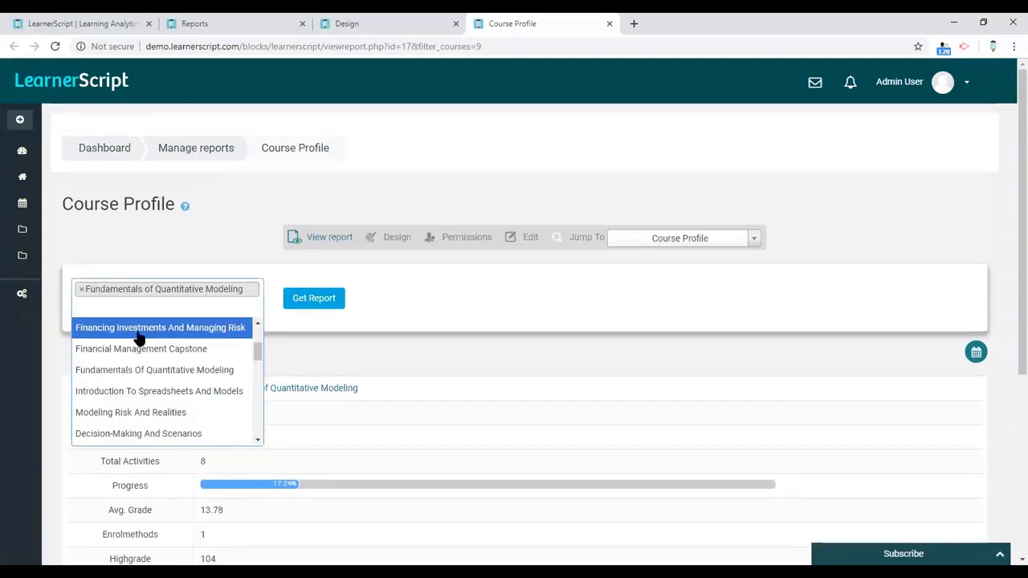
click(137, 331)
click(137, 325)
click(121, 367)
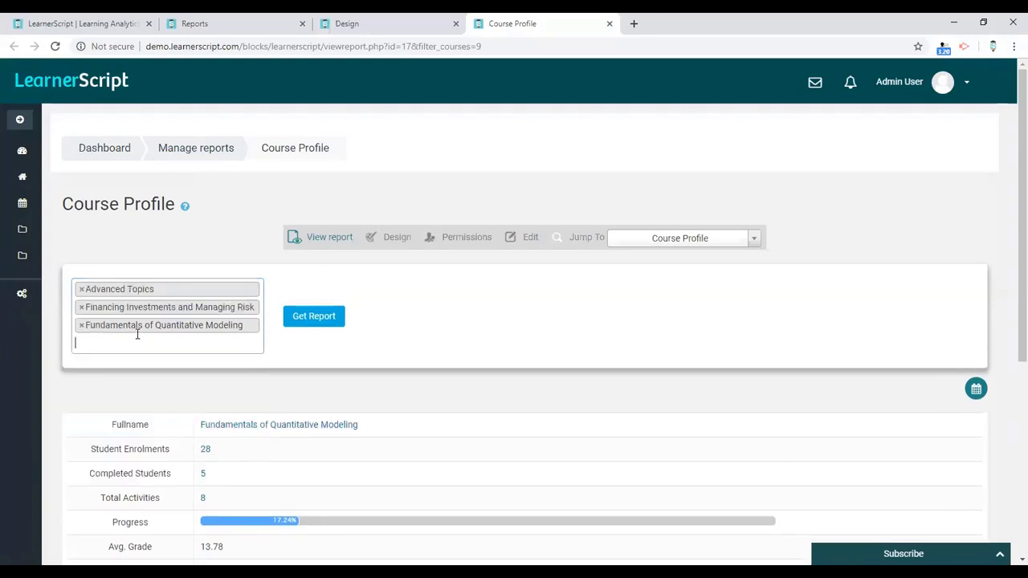
click(137, 339)
click(115, 363)
click(313, 325)
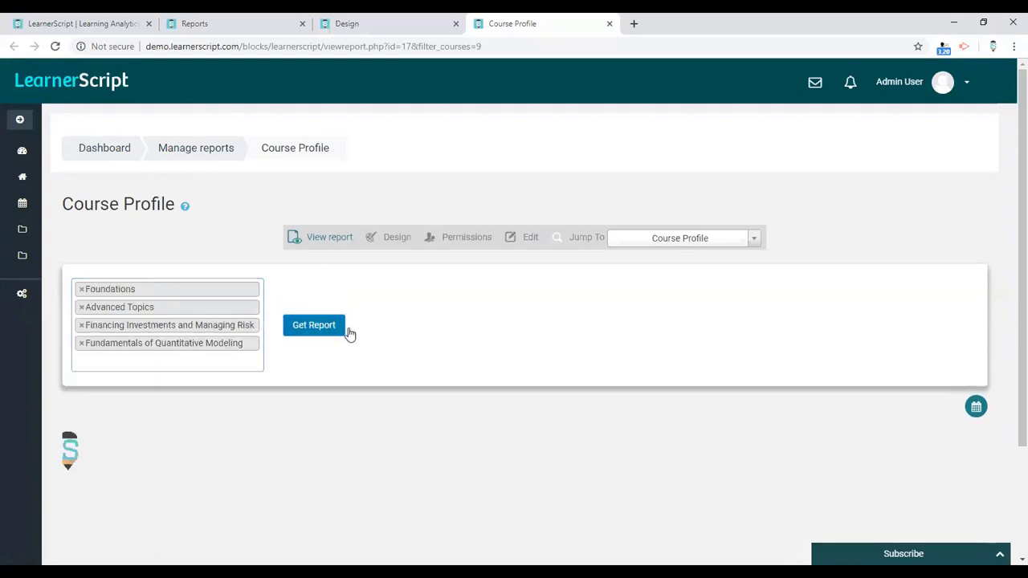
scroll(610, 335, down, 3)
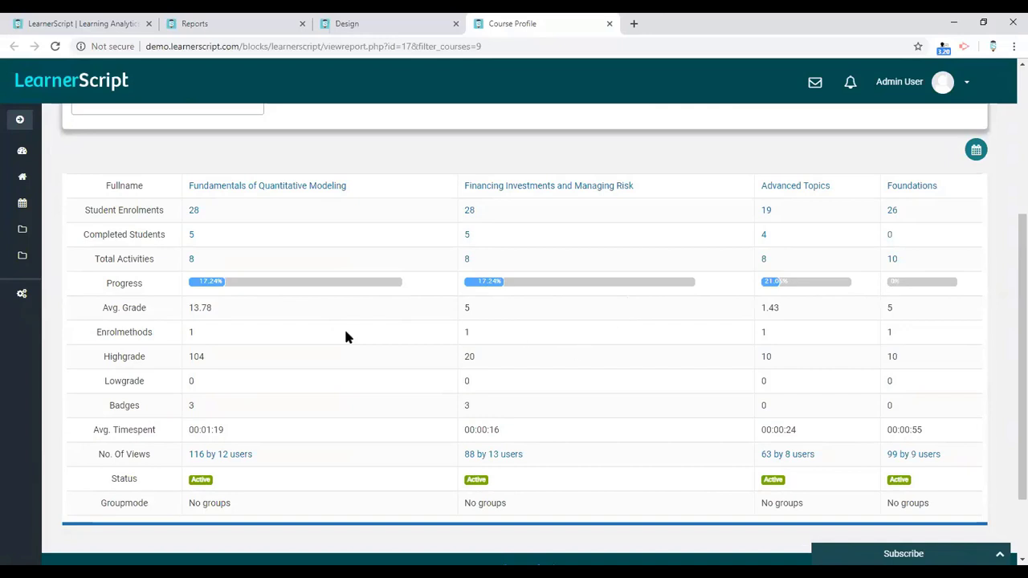
Step: Review the activities list and the learner's summary of Financing Investments and Managing Risk, closing each one
click(467, 263)
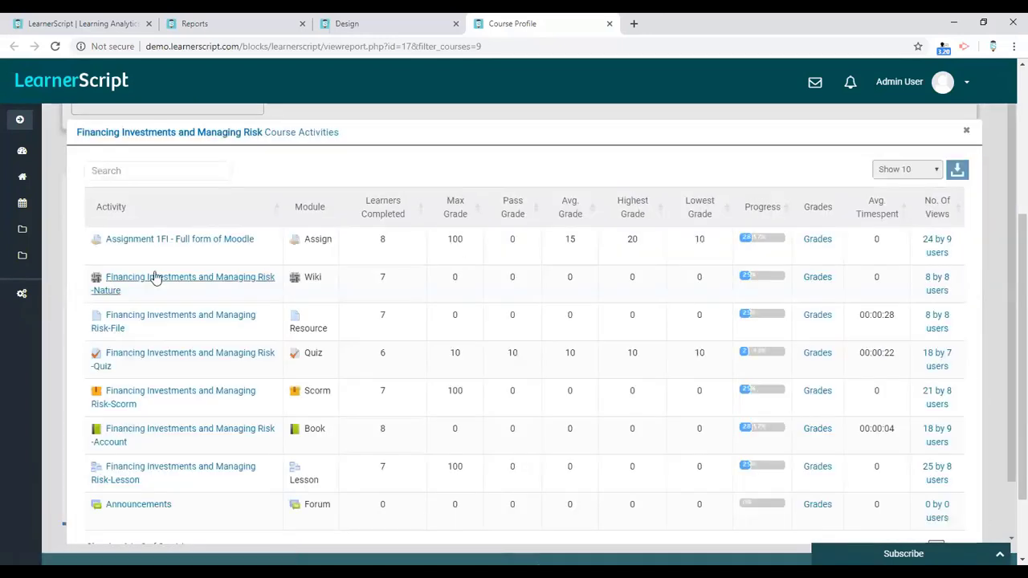
click(967, 132)
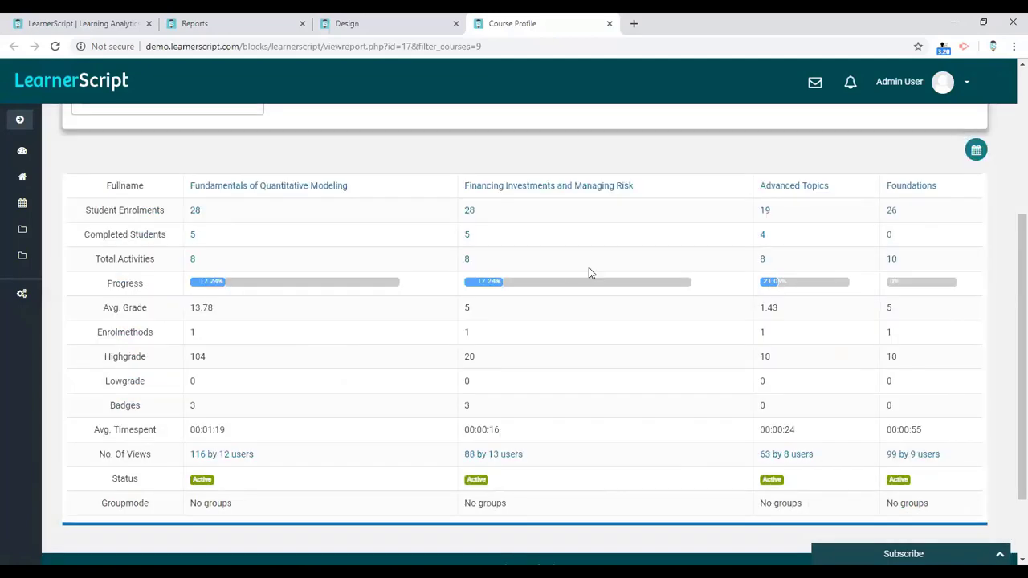
click(521, 283)
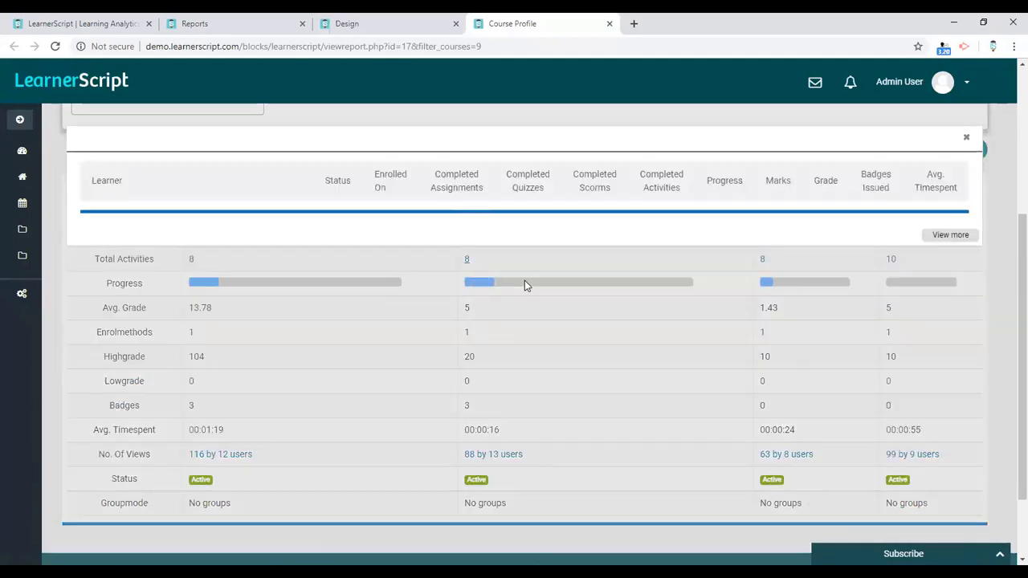
scroll(511, 293, down, 3)
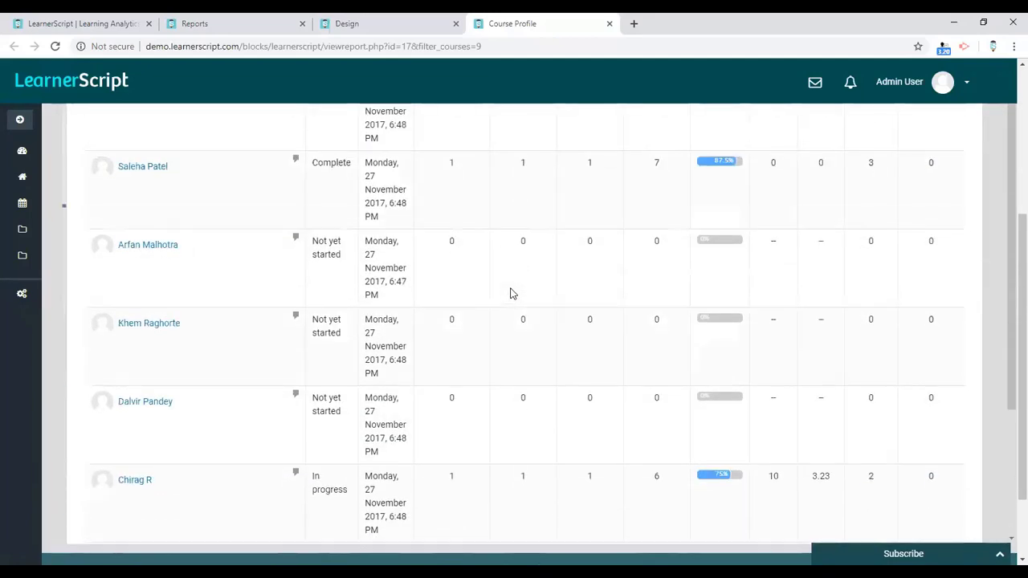
scroll(510, 291, up, 4)
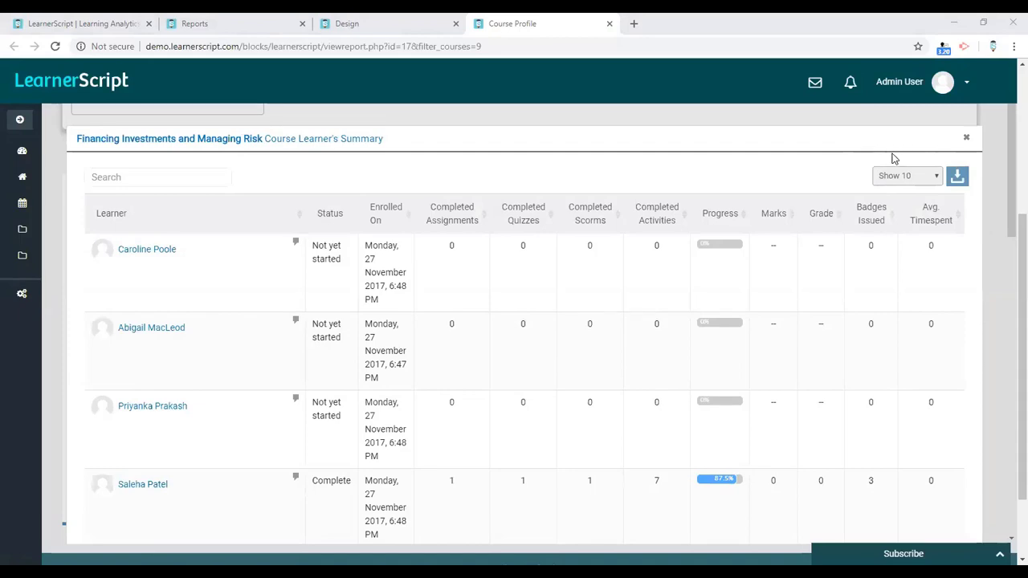
scroll(889, 179, down, 3)
scroll(906, 179, up, 3)
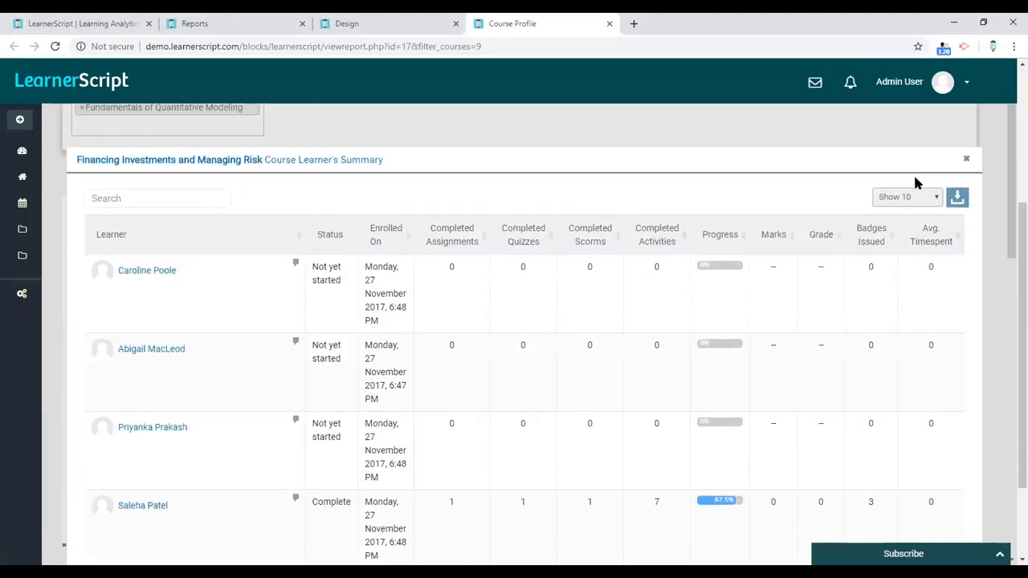
click(966, 159)
Step: Reopen the learner's summary from the progress of Financing Investments and Managing Risk, look through it and close it
click(493, 306)
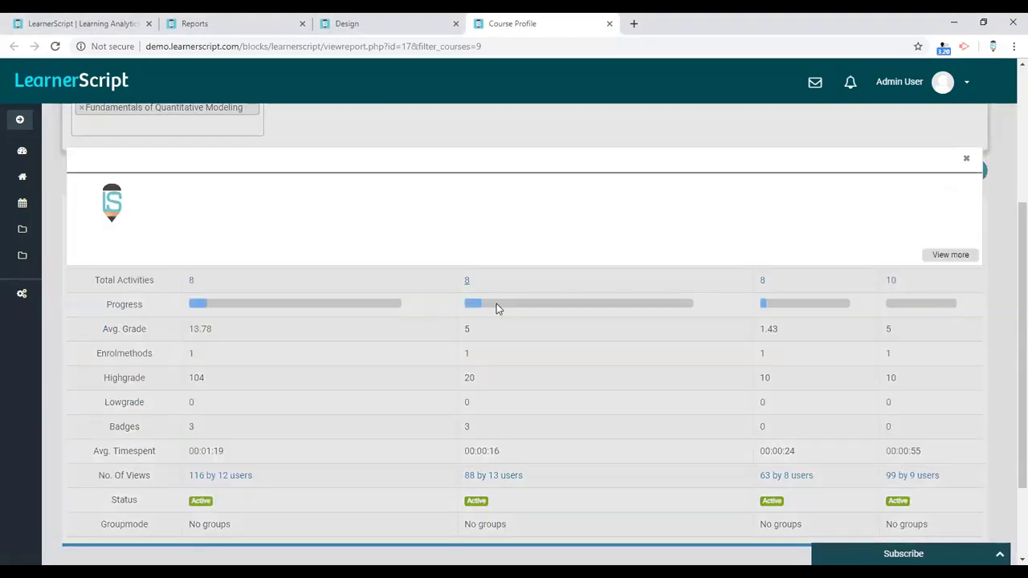
scroll(535, 298, down, 4)
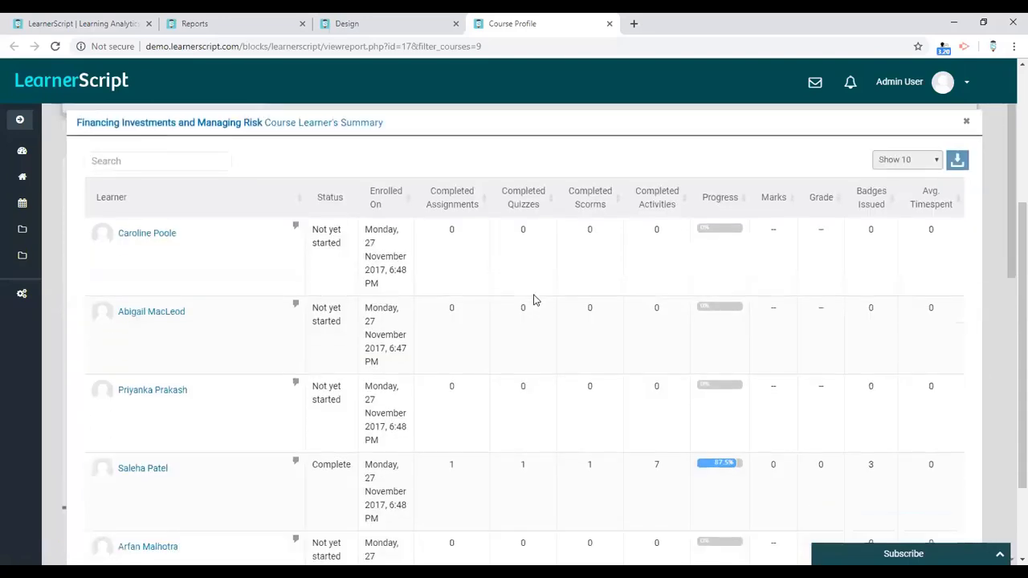
scroll(546, 296, up, 4)
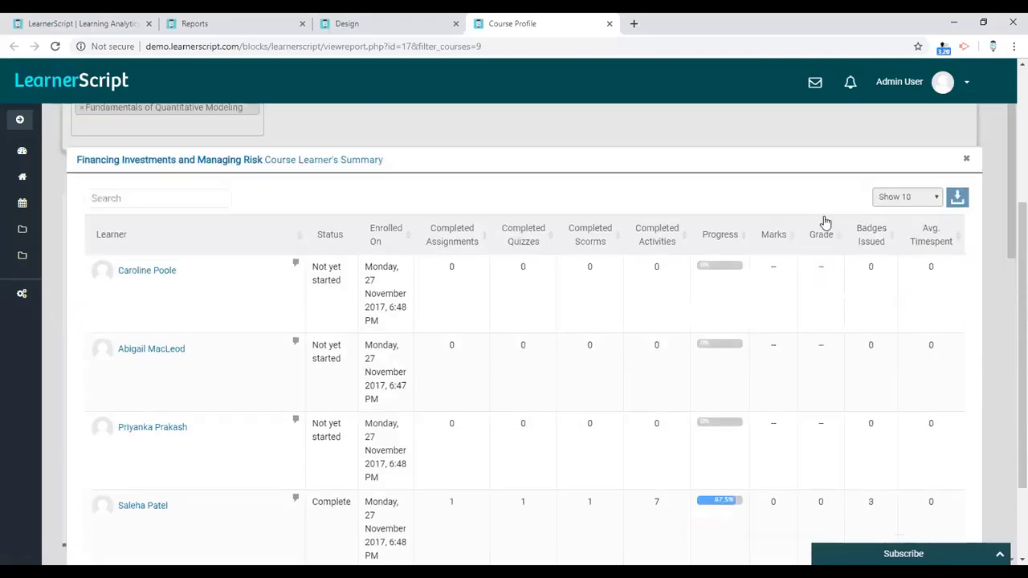
click(966, 160)
scroll(479, 210, up, 3)
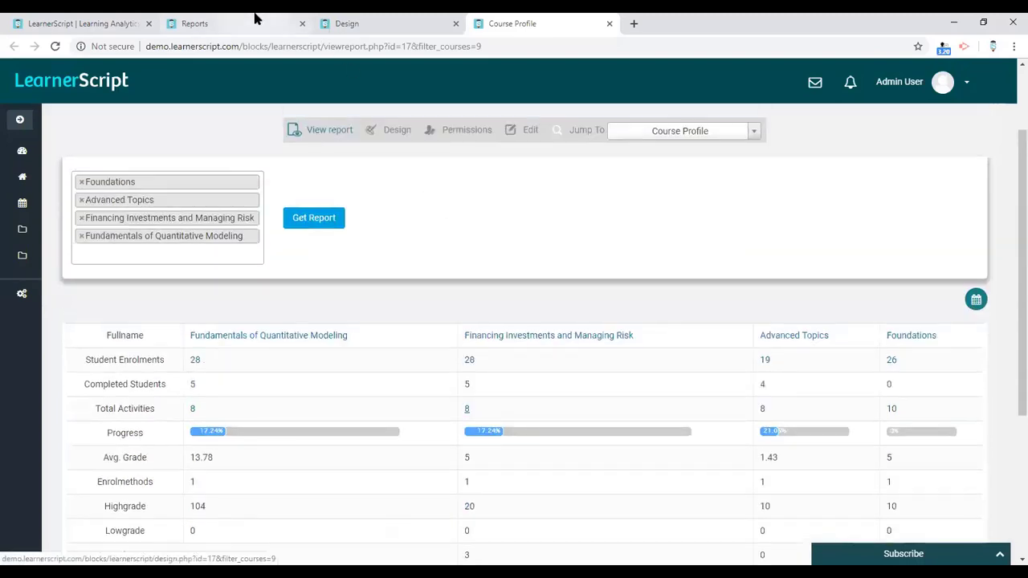
Step: Return to the Reports dashboard and close its Course profile
click(253, 18)
scroll(522, 227, down, 2)
scroll(810, 237, up, 4)
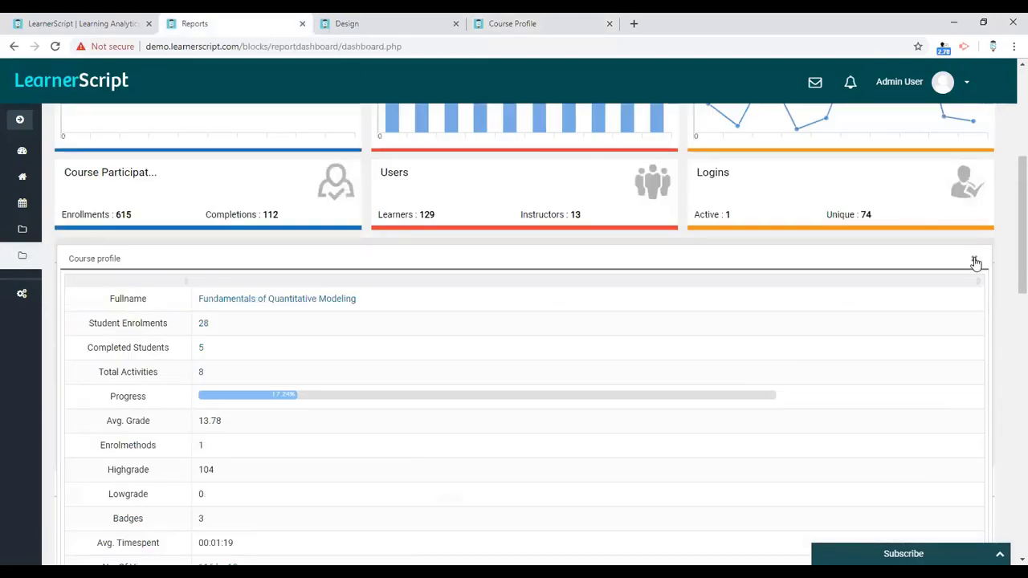
click(974, 258)
Step: Open the profile of the second learner in the dashboard's learner table and go to the full User Profile report
scroll(991, 266, down, 3)
scroll(991, 264, down, 3)
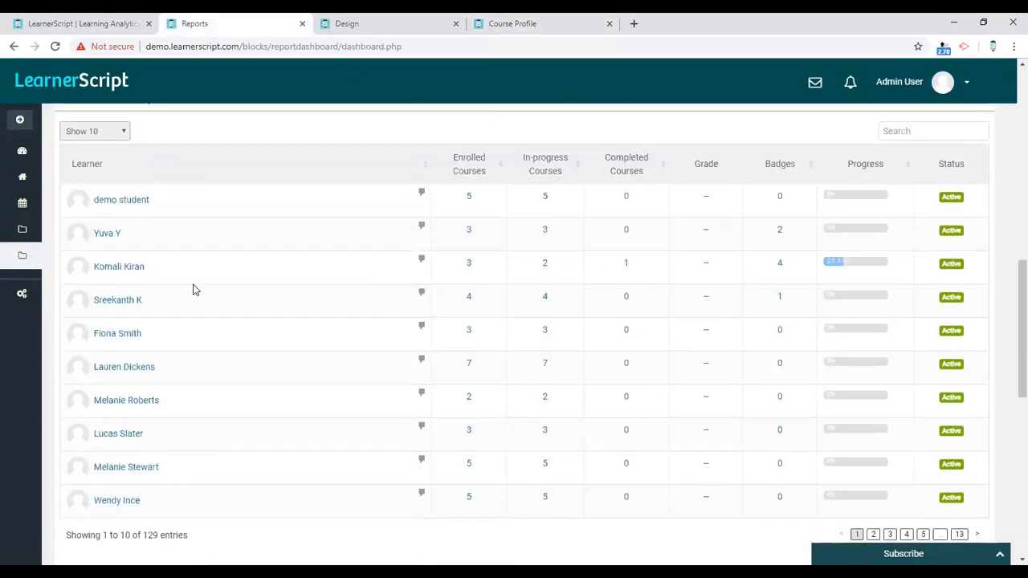
scroll(361, 236, up, 1)
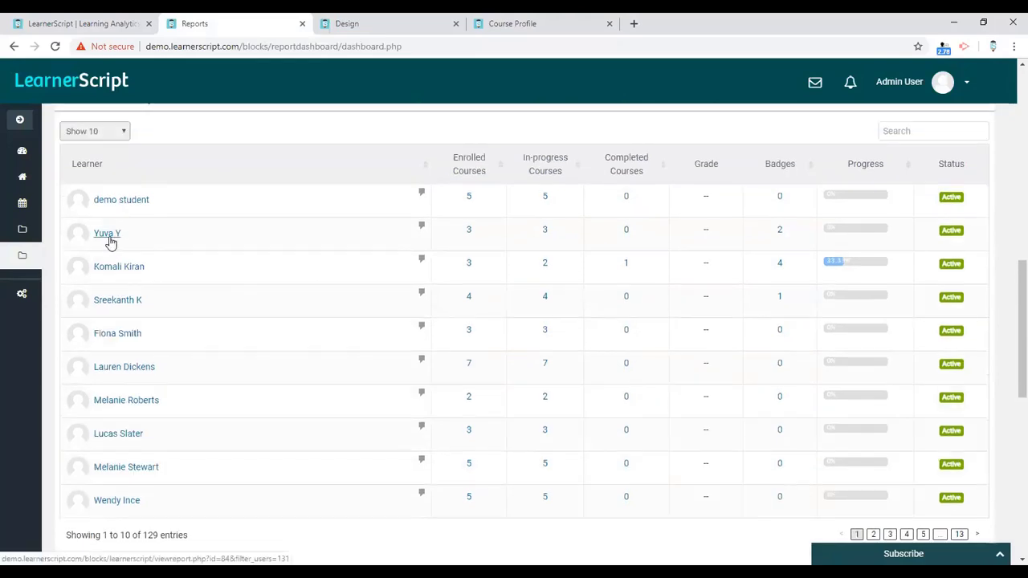
click(108, 236)
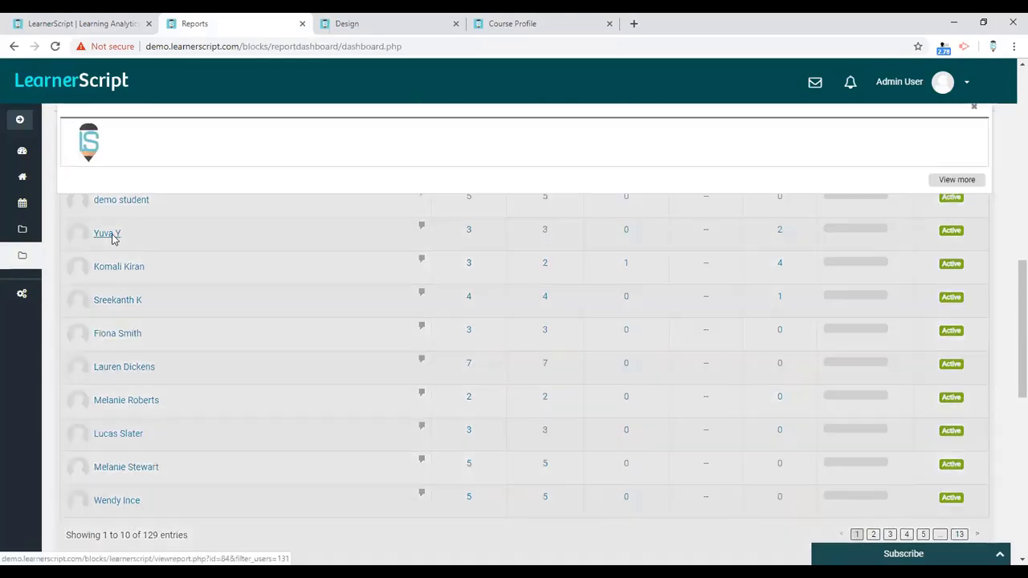
scroll(264, 246, up, 1)
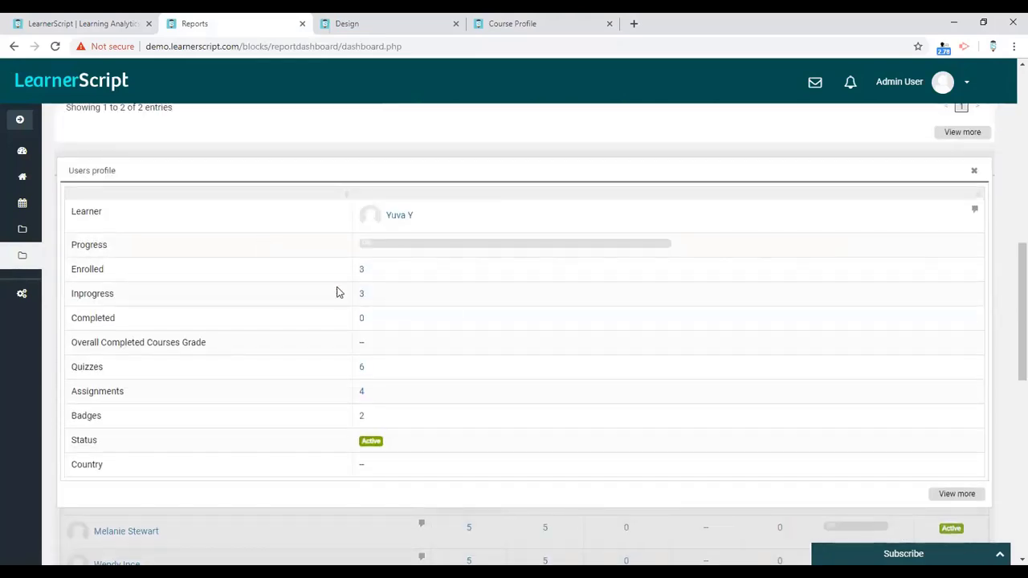
click(958, 495)
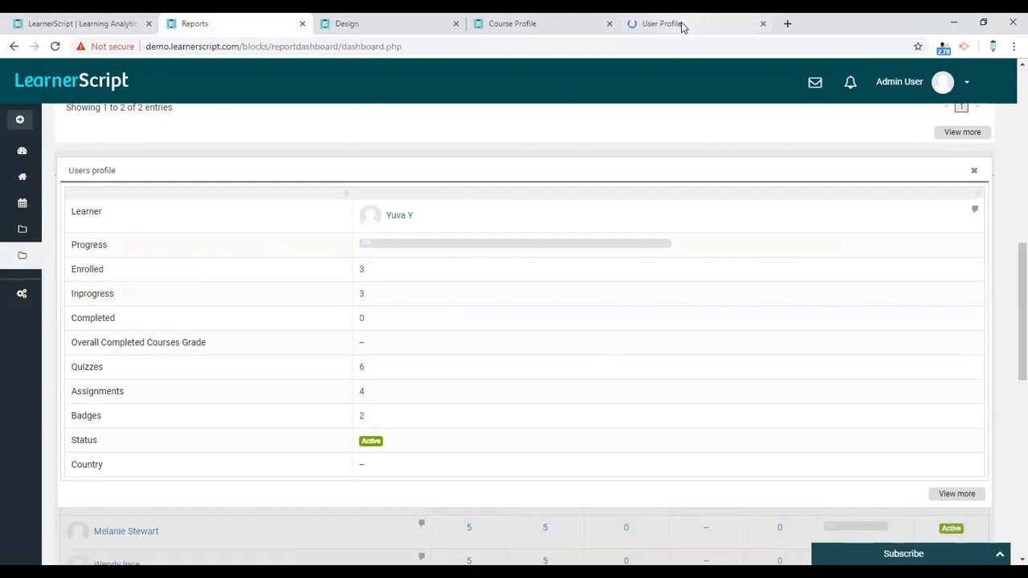
click(678, 22)
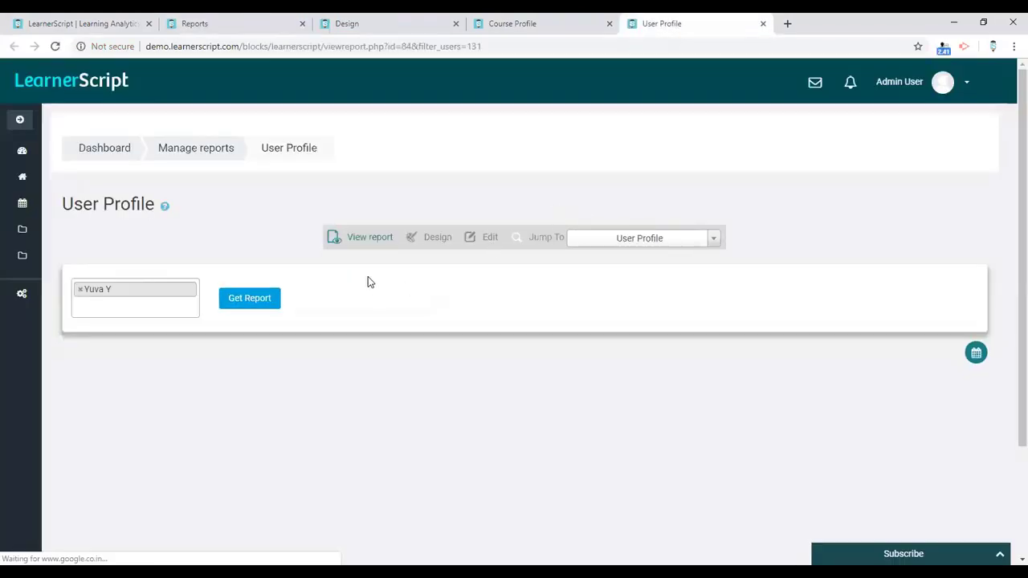
Step: Add two more learners to the User Profile filter and generate the report comparing all three
click(97, 308)
click(95, 328)
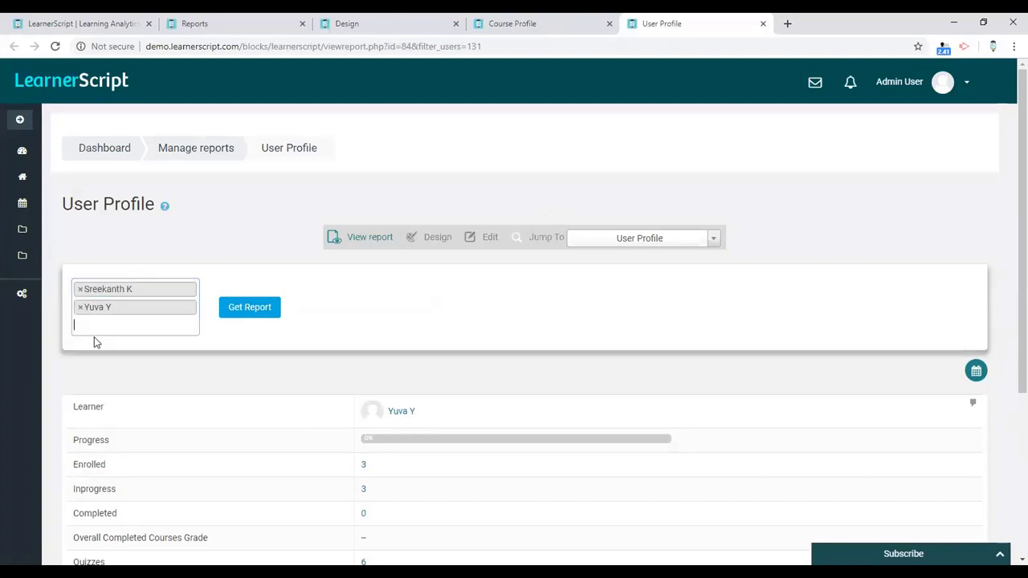
click(97, 327)
click(99, 388)
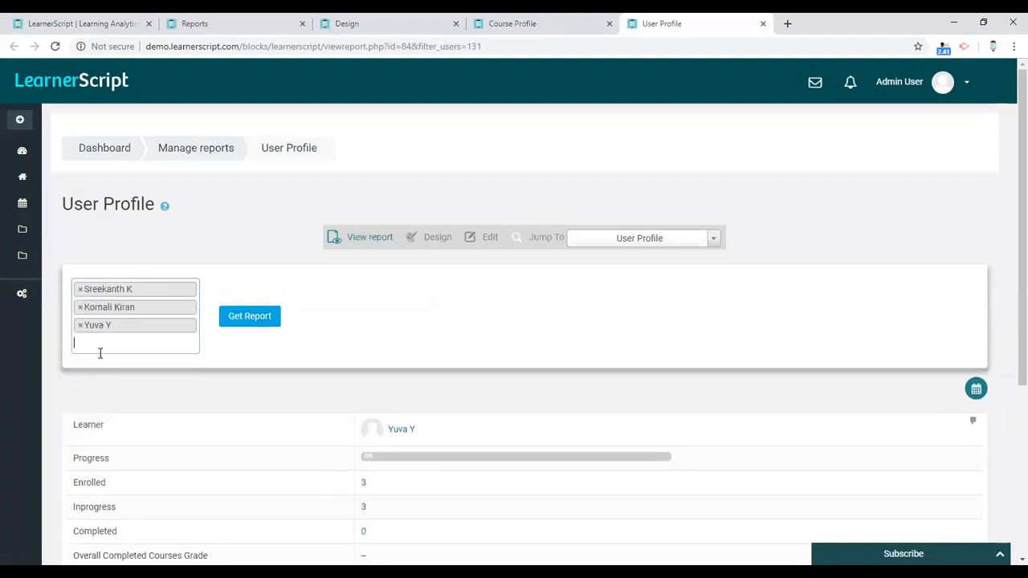
click(279, 315)
scroll(530, 316, down, 3)
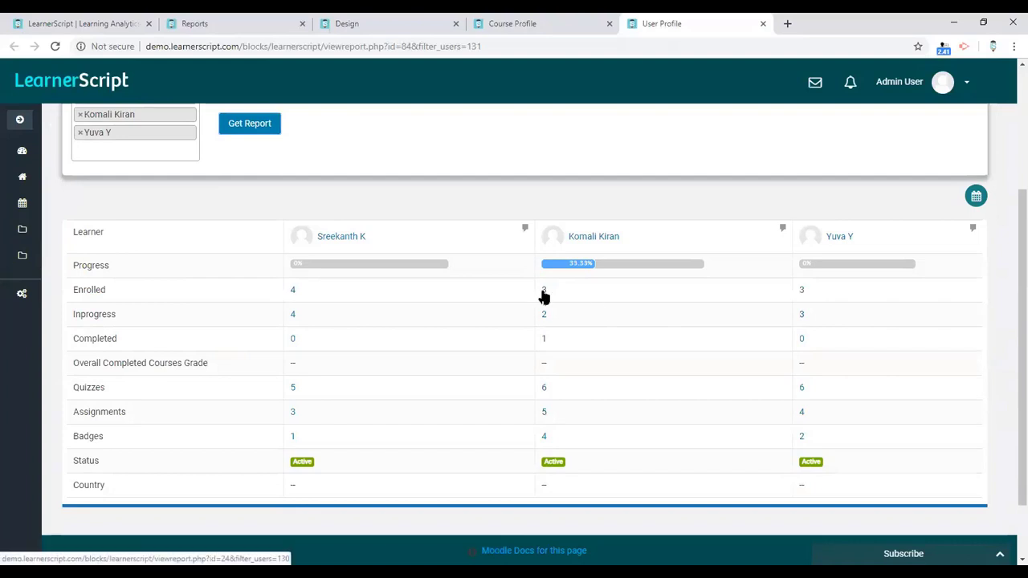
Step: Review the middle learner's completed Basic Assignments activities and in-progress Marketing Management II activities from the enrolled courses overview, and close the lists
click(543, 294)
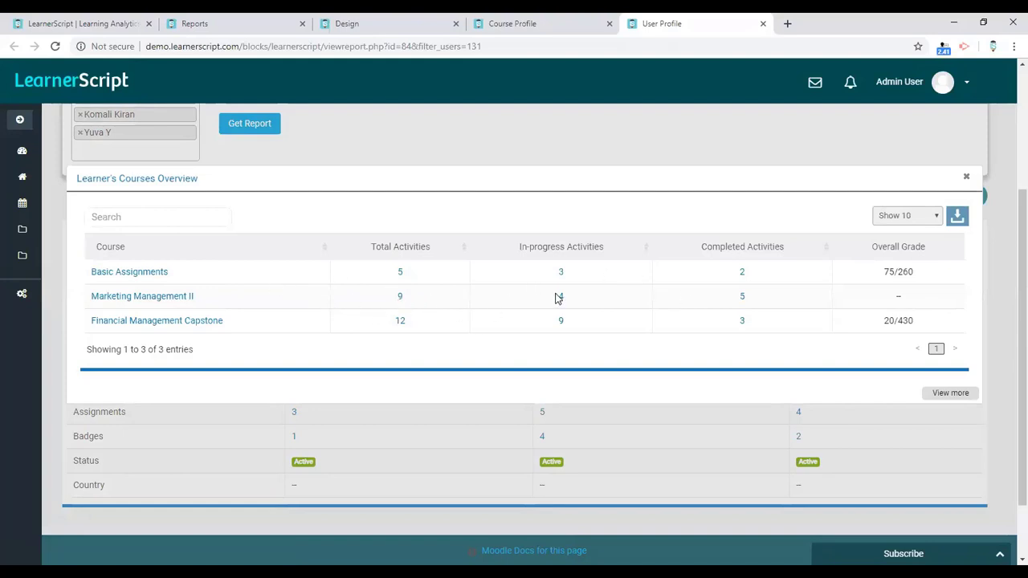
click(742, 278)
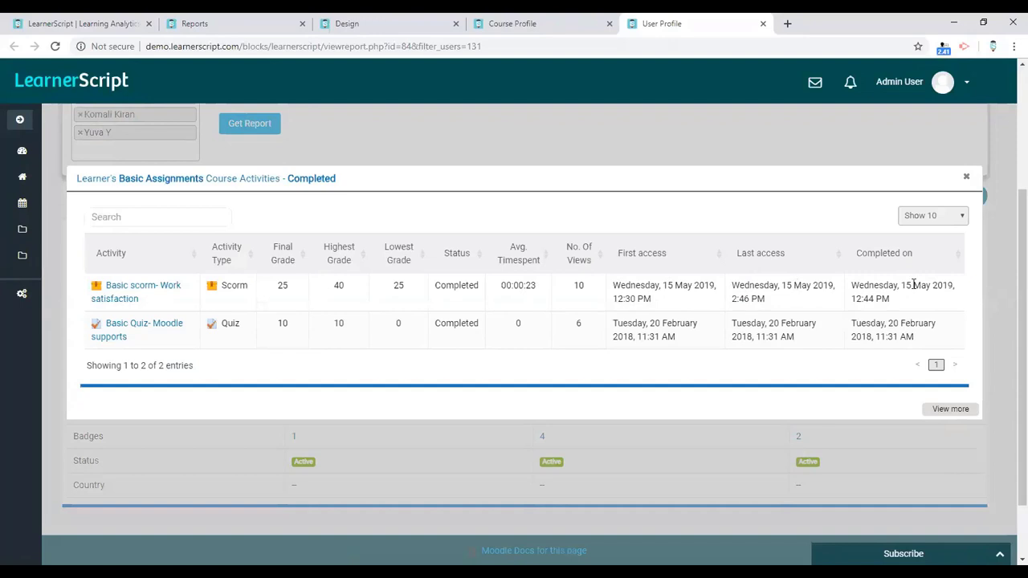
click(966, 177)
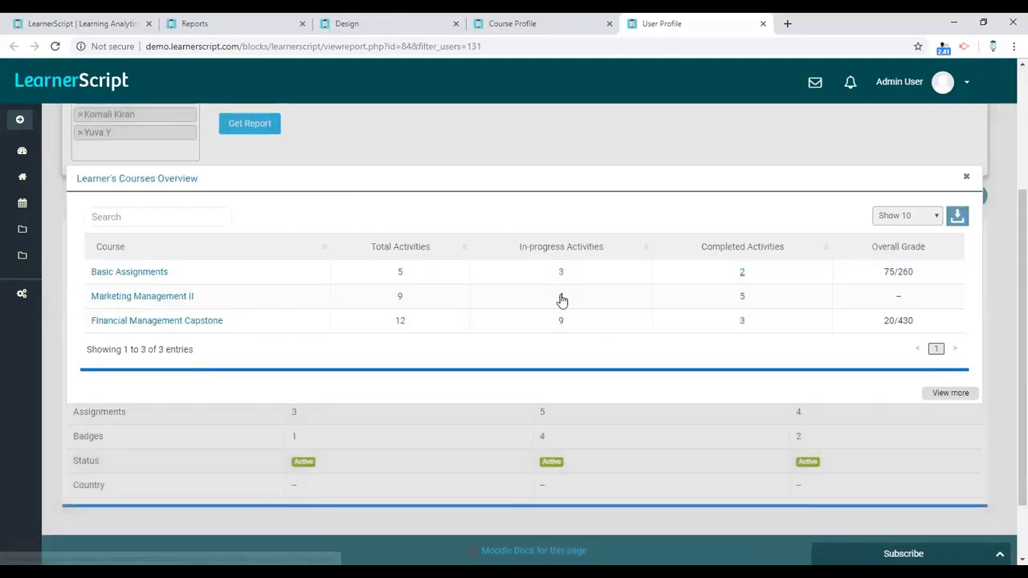
click(561, 297)
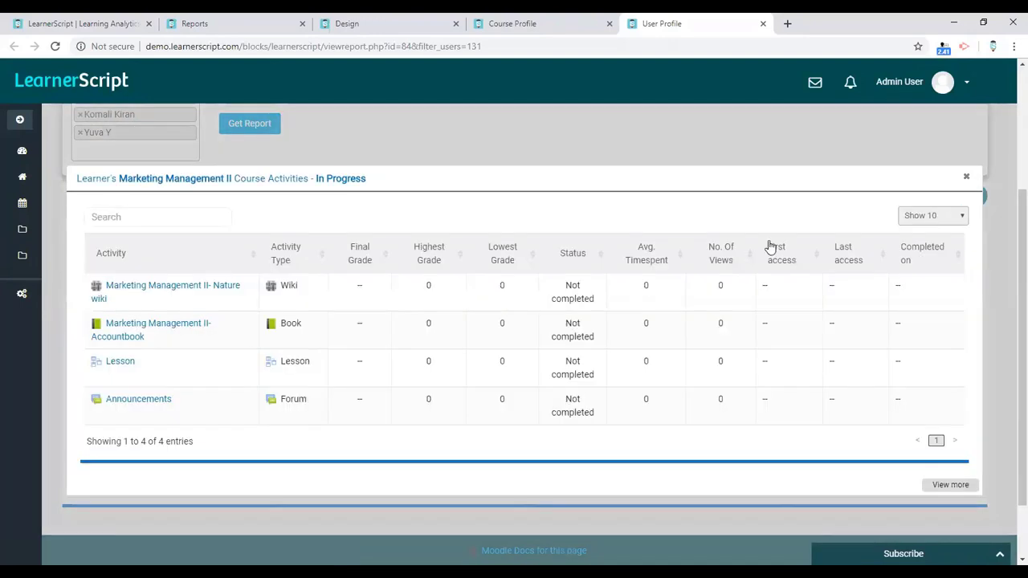
click(967, 177)
click(966, 178)
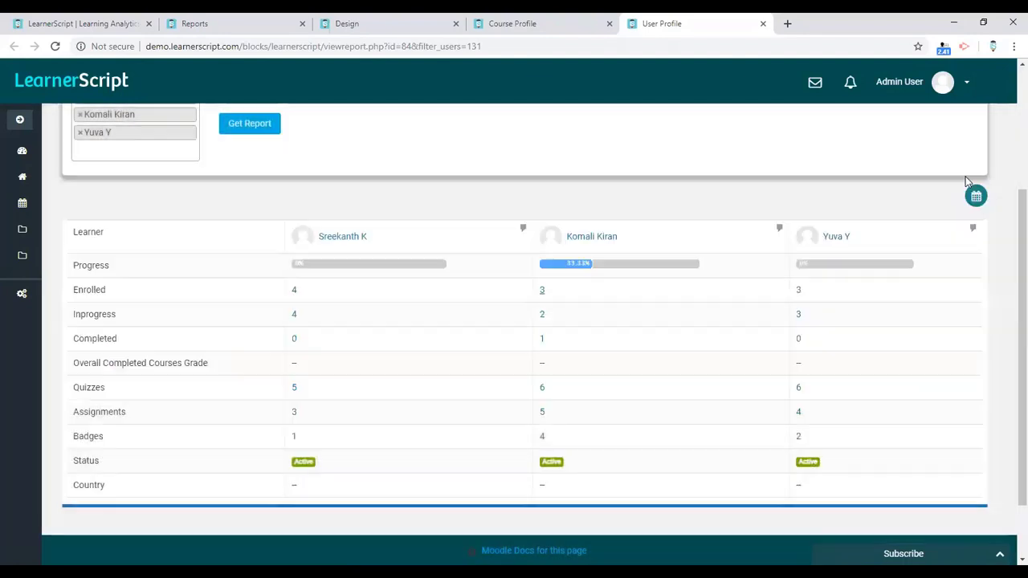
Step: Send the first learner in the User Profile comparison the message "Hey! you need to go" and dismiss the notification
scroll(514, 256, up, 2)
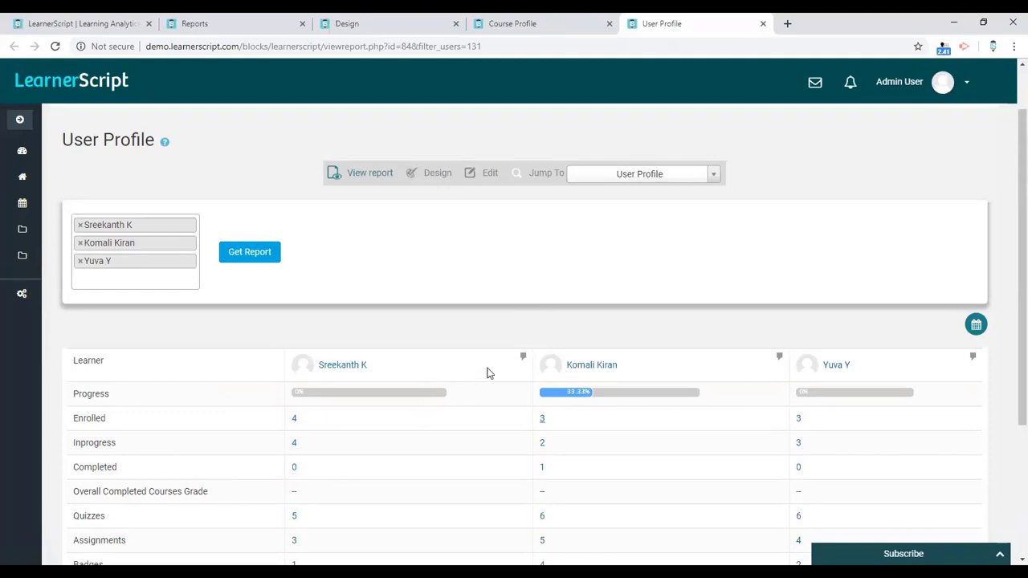
click(524, 360)
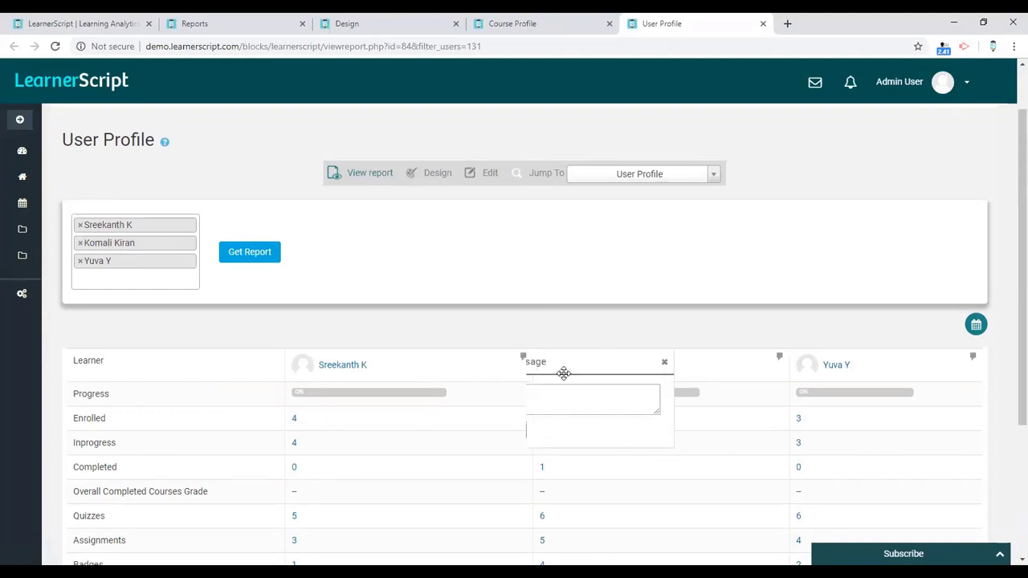
click(579, 397)
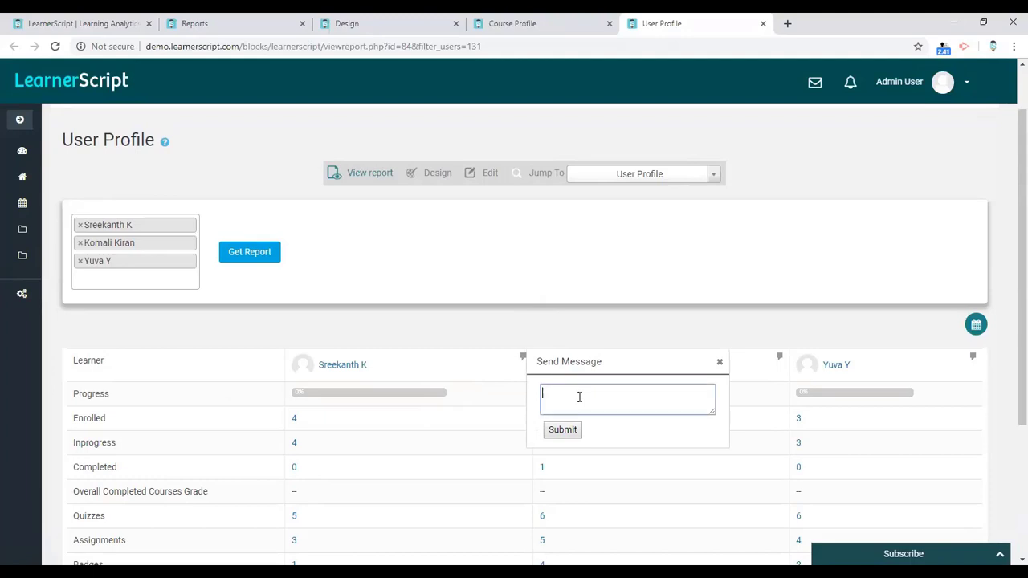
text(Hey! you need to go)
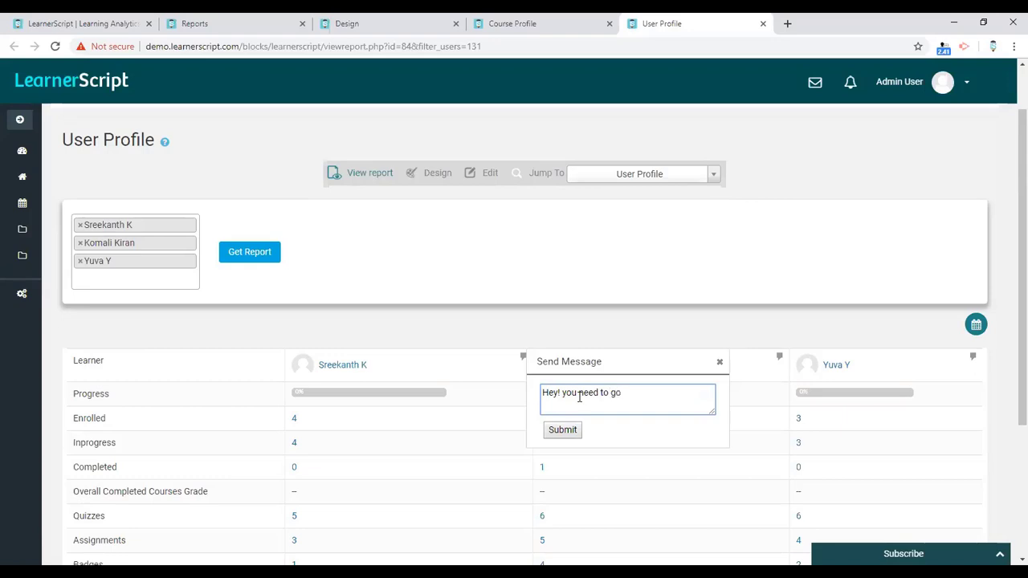
click(572, 431)
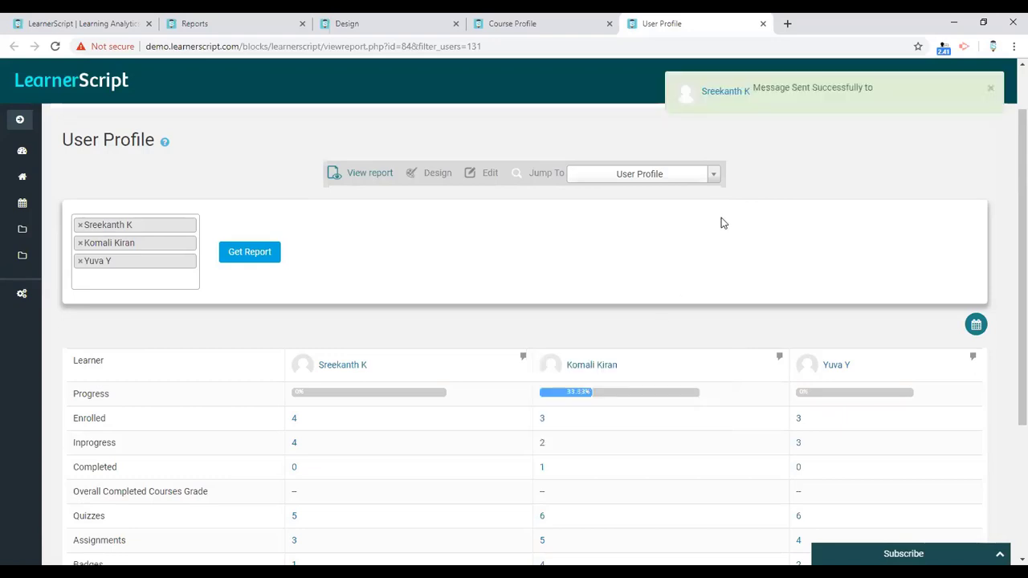
click(992, 88)
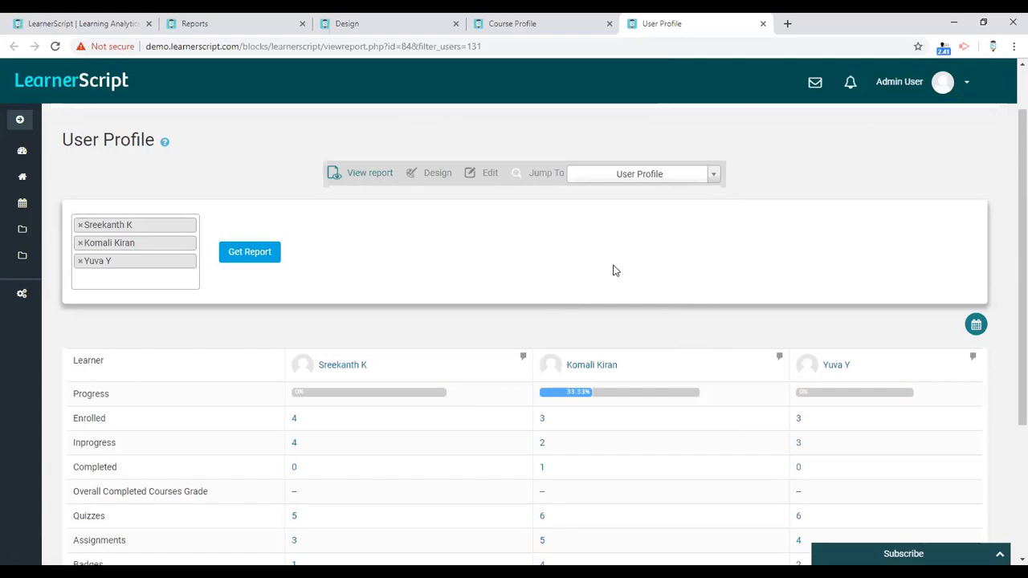
Step: Return to the Reports dashboard, close its Users profile and clear the "fund" search from the Course Summary table
click(281, 22)
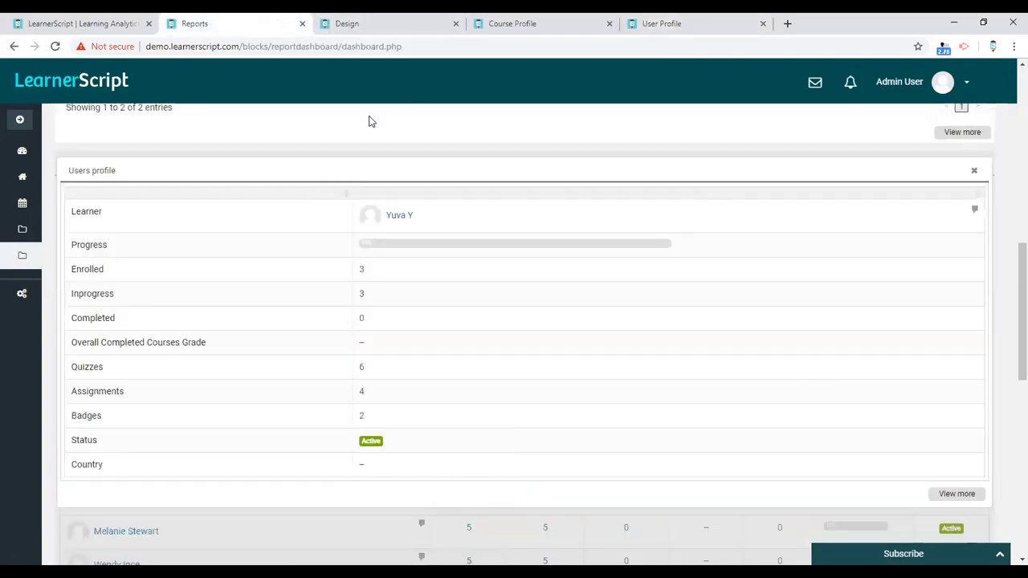
click(975, 171)
scroll(927, 196, up, 4)
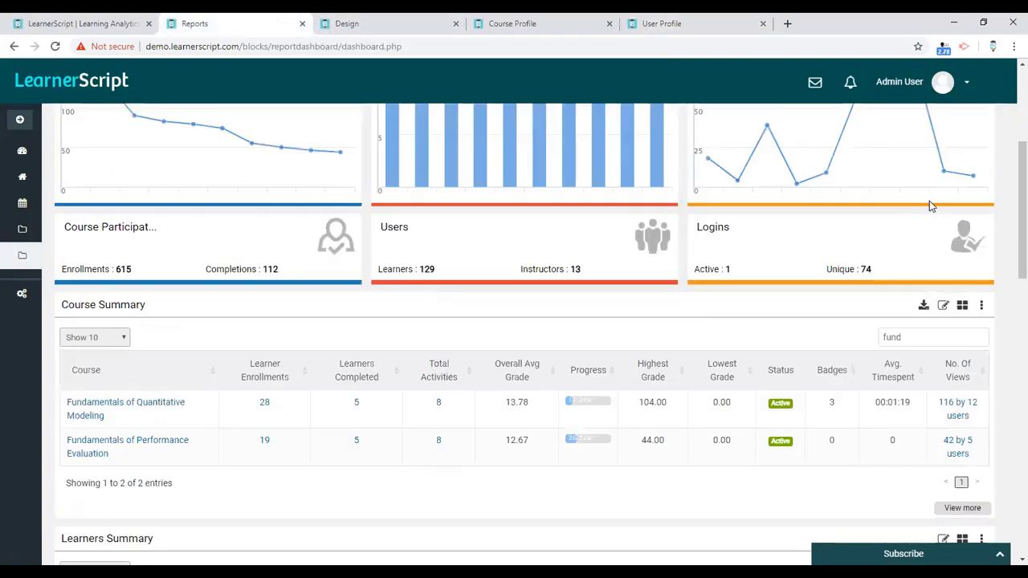
scroll(895, 326, down, 1)
double_click(892, 282)
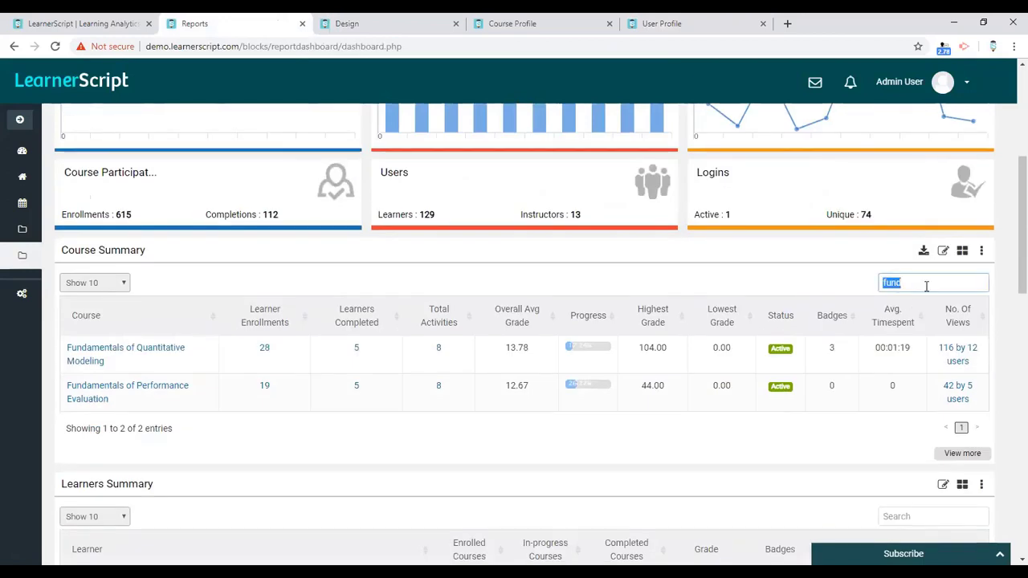
key(BackSpace)
Step: Review the Course Summary's download formats, editing options and chart views, and look at its Schedule Report form without scheduling anything
click(924, 253)
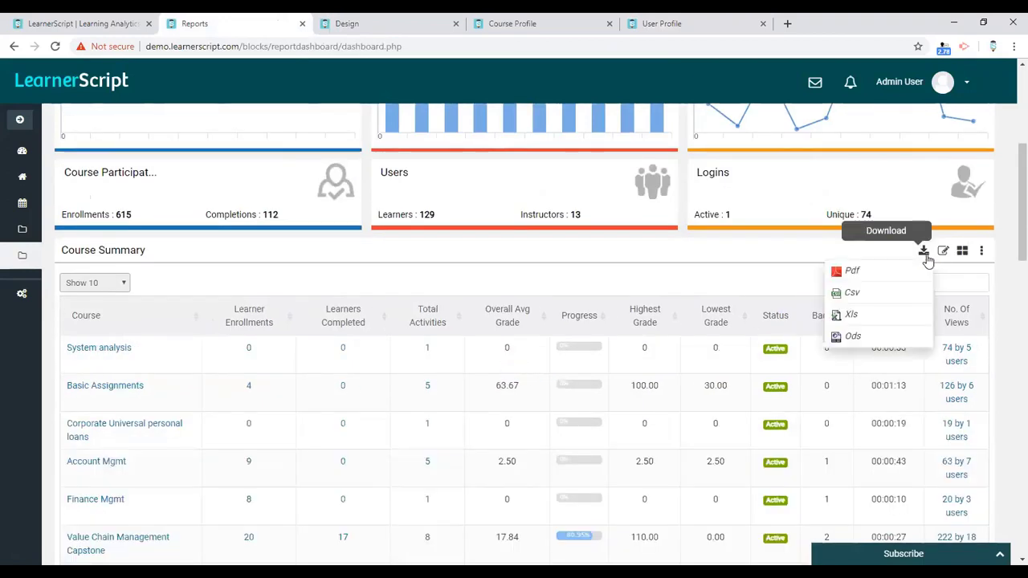
click(942, 253)
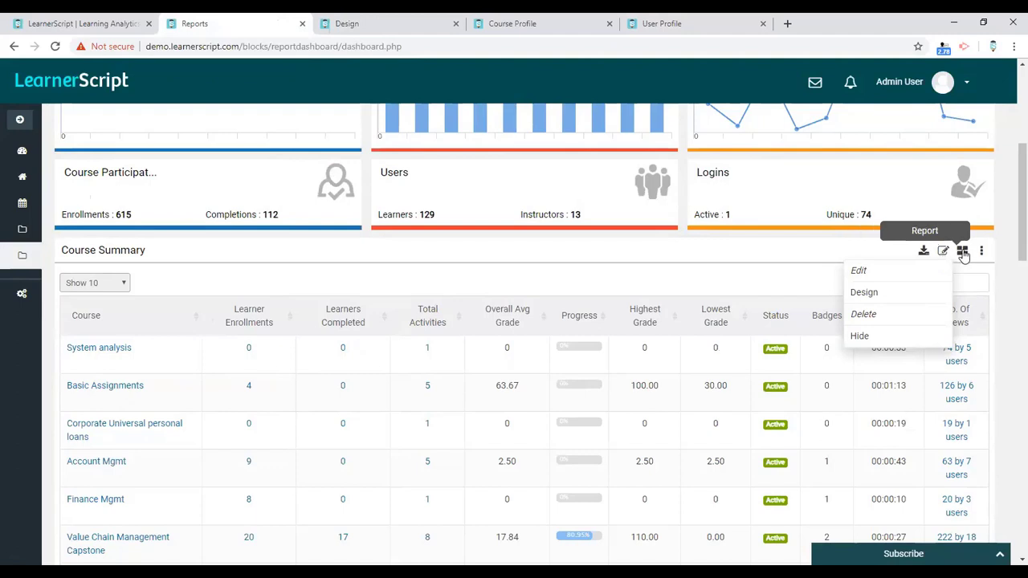
click(962, 251)
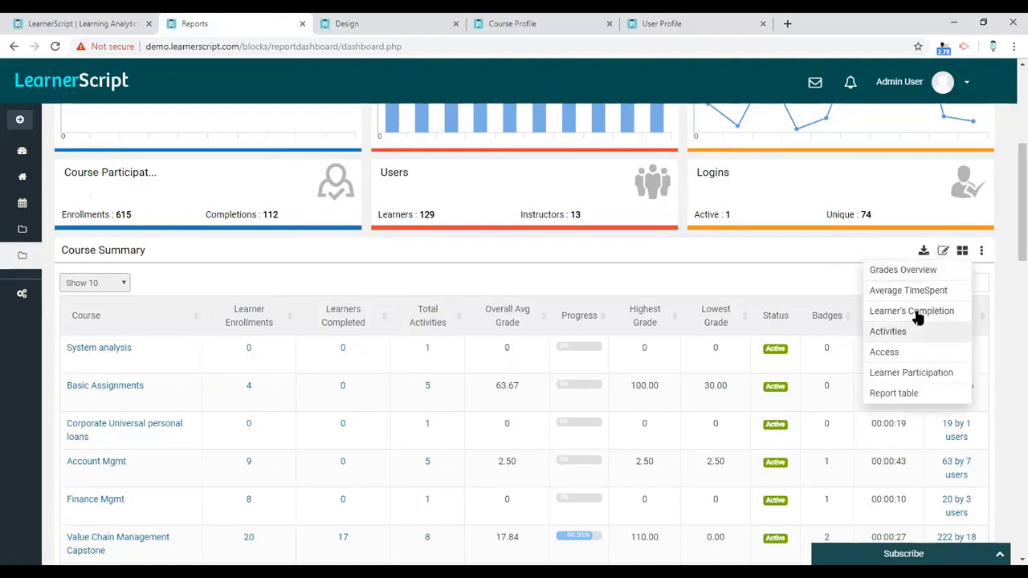
click(980, 254)
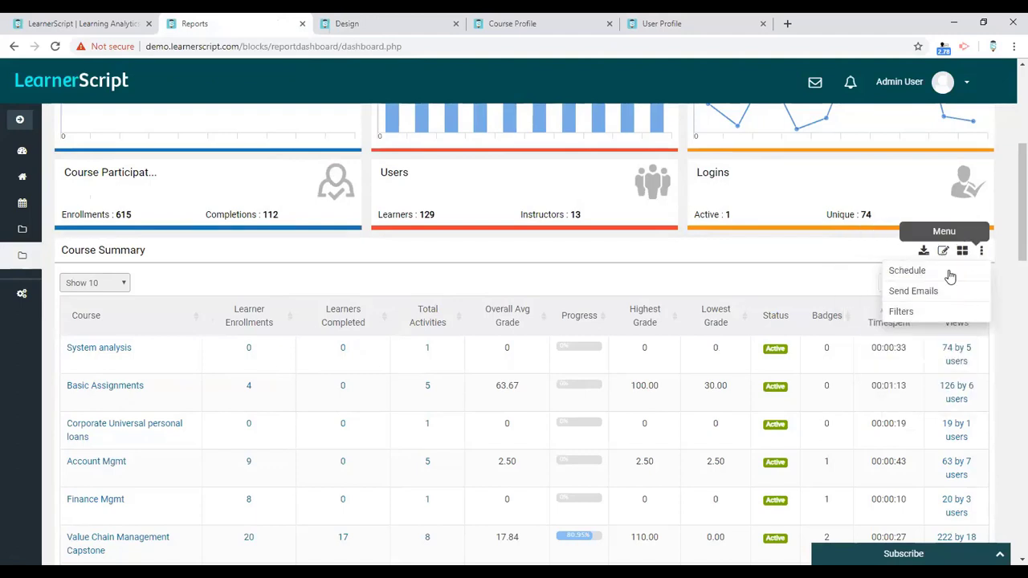
click(939, 271)
scroll(530, 338, up, 2)
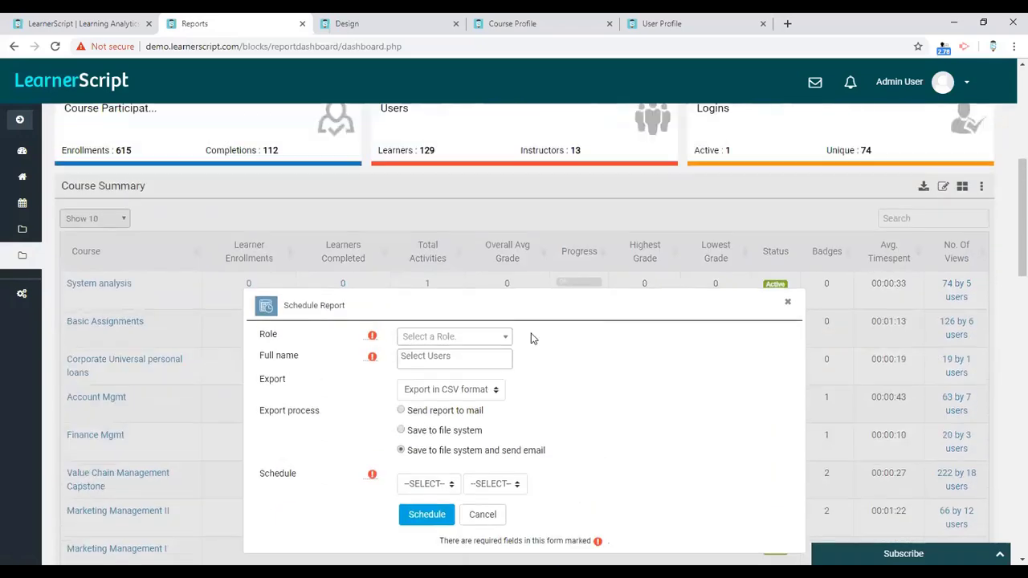
click(788, 304)
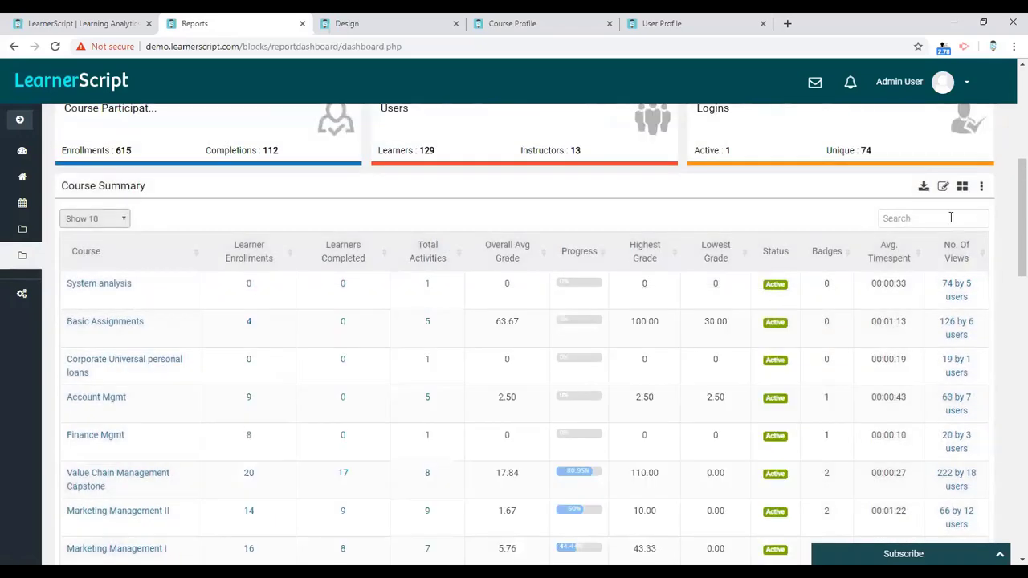
Step: Email the Course Summary report to Admin User in PDF format
click(981, 188)
click(913, 228)
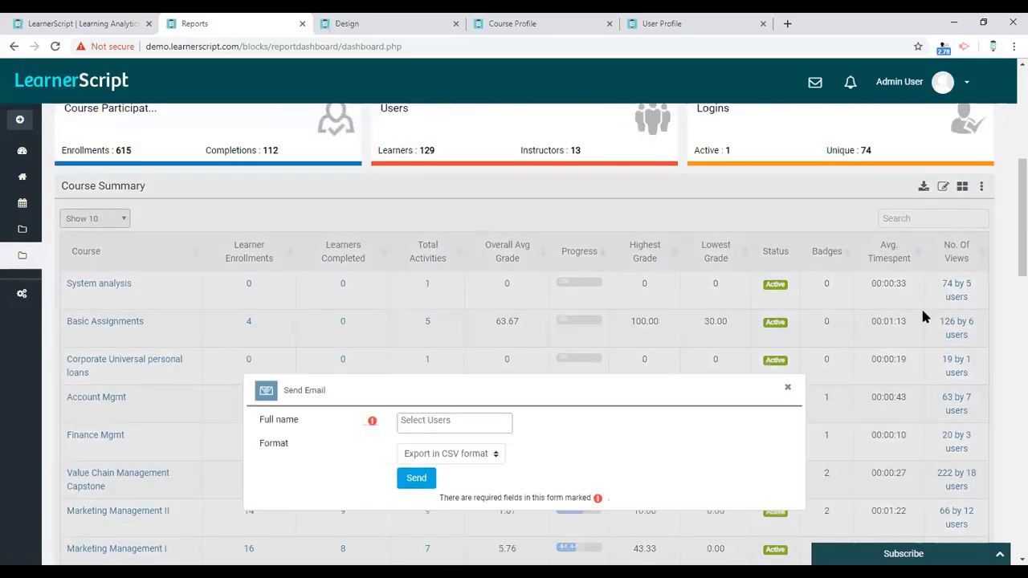
scroll(918, 321, down, 2)
scroll(498, 327, up, 1)
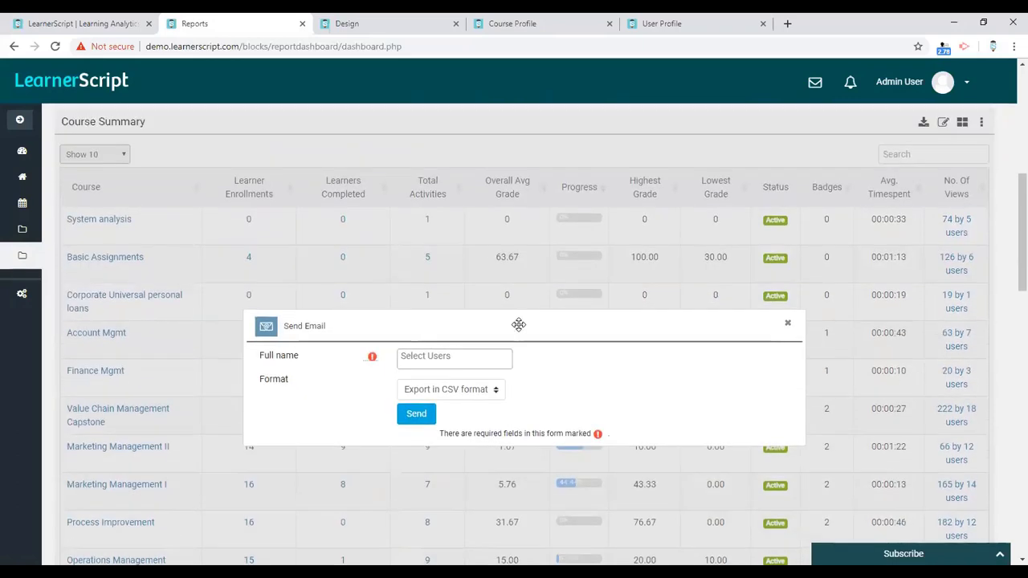
click(457, 356)
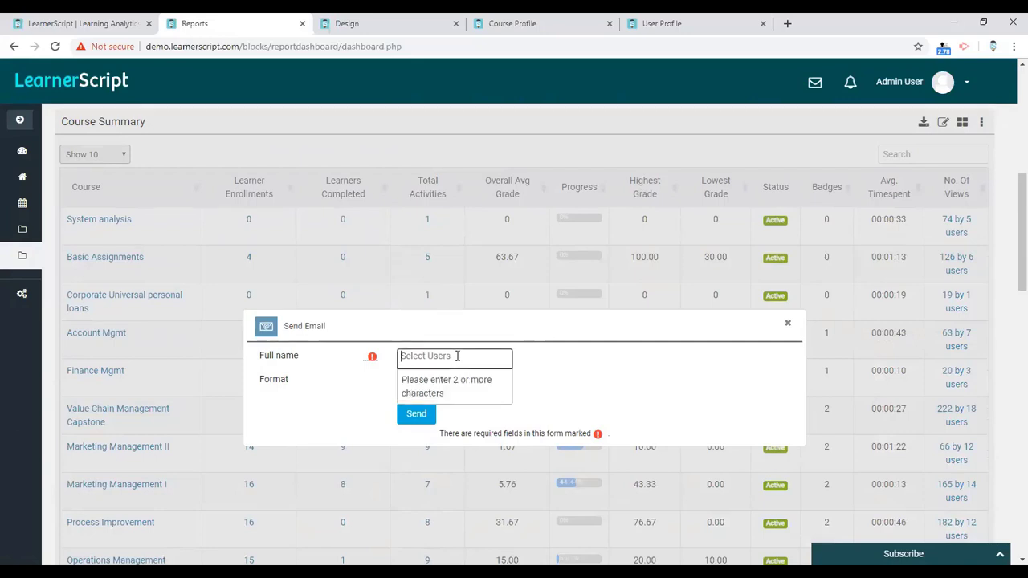
text(ad)
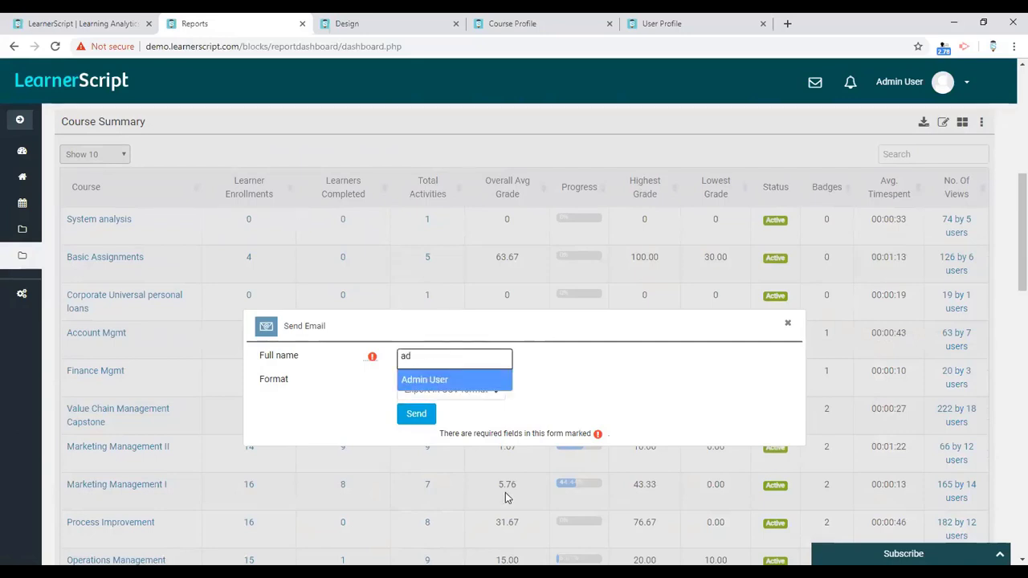
click(469, 379)
click(469, 392)
click(449, 432)
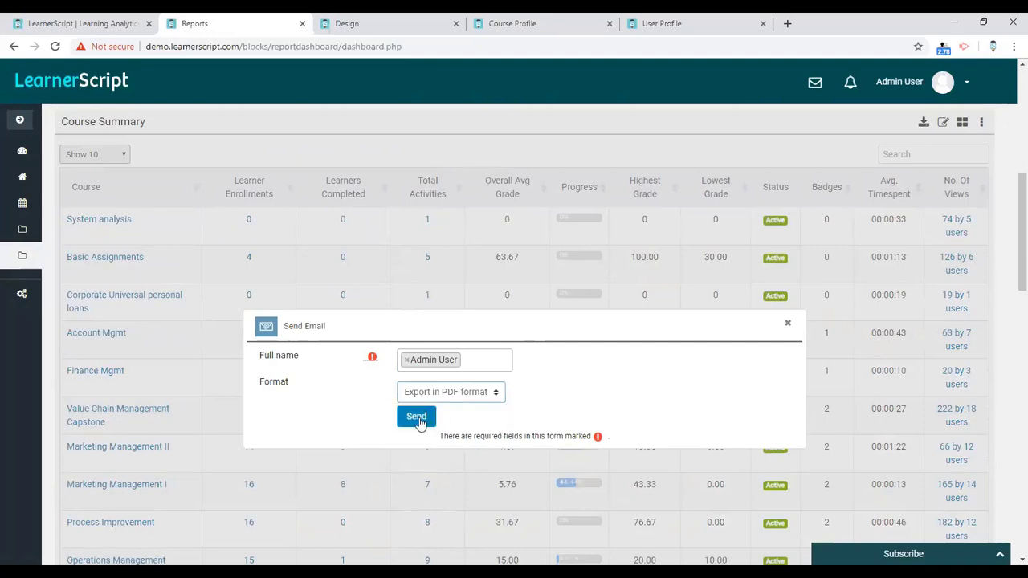
click(422, 418)
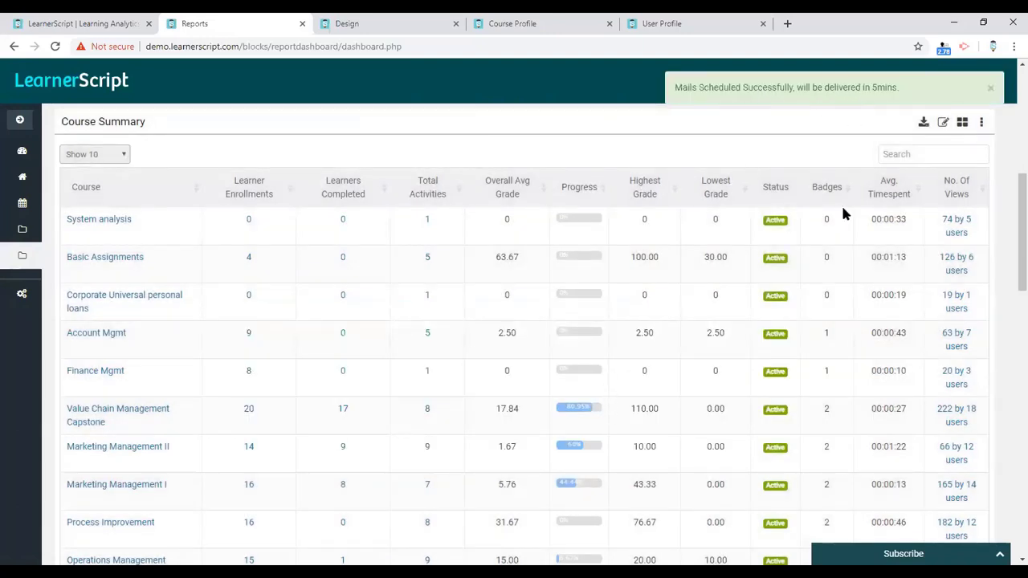
Step: Filter the Course Summary report by the Finance Management category
scroll(841, 214, up, 1)
click(981, 188)
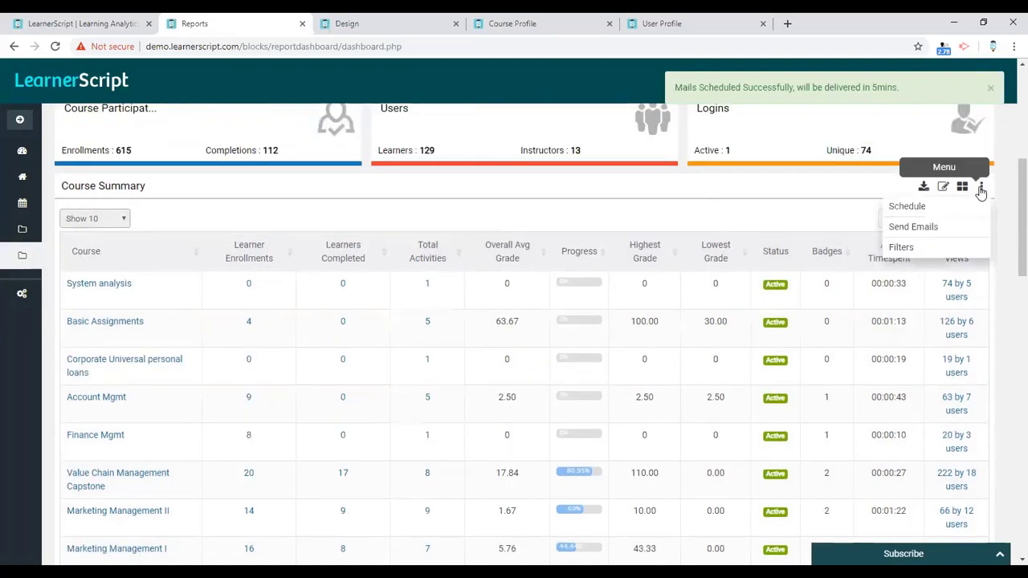
click(925, 248)
scroll(726, 276, down, 1)
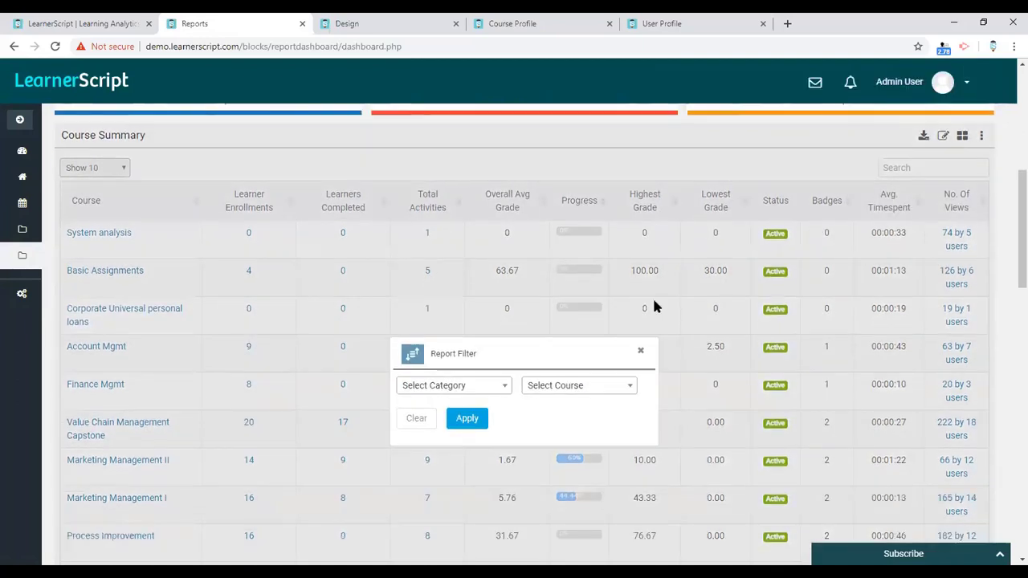
click(485, 375)
click(453, 458)
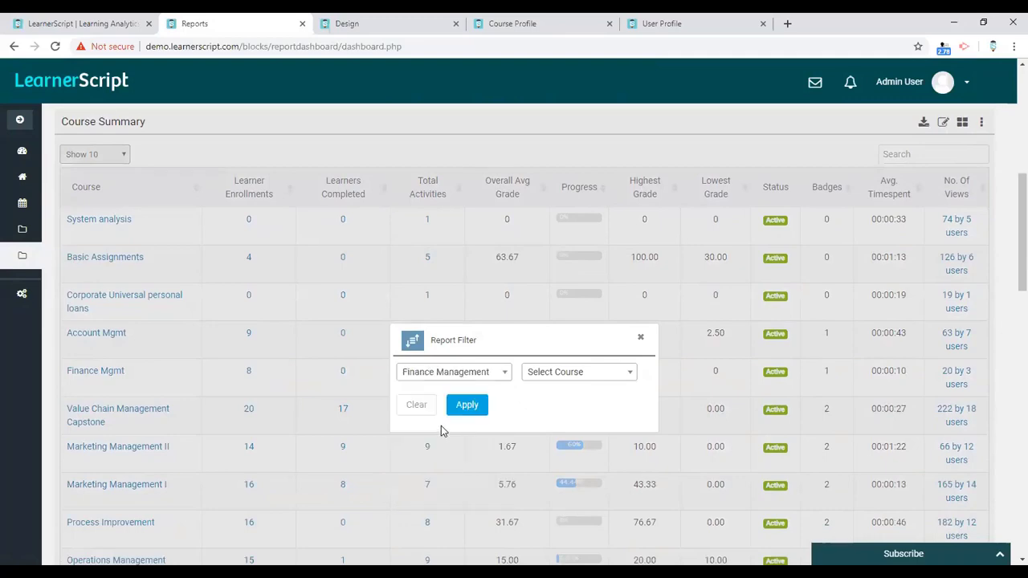
click(456, 410)
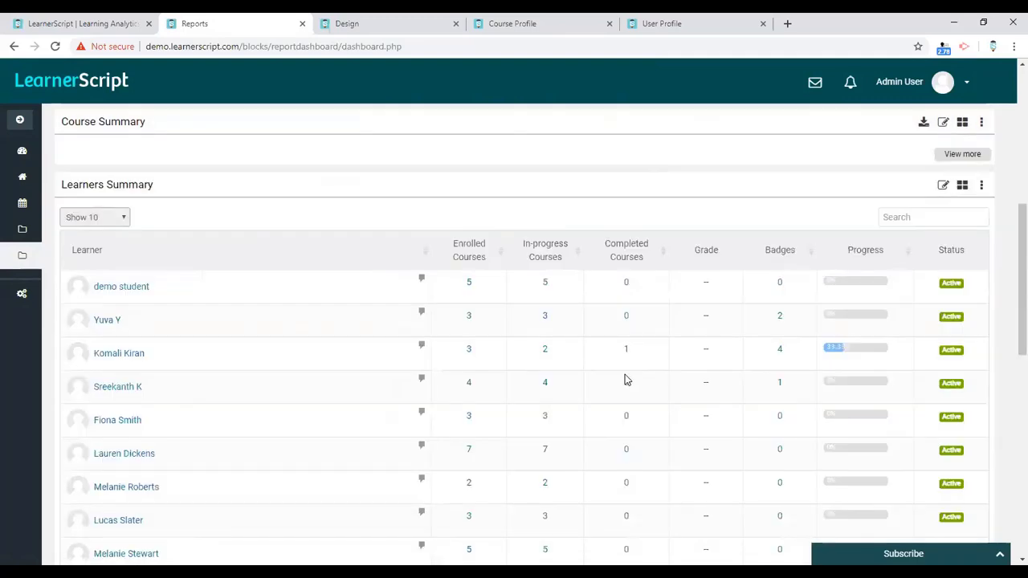
Step: Examine the filtered course list and clear the Course Summary's category filter
scroll(623, 369, down, 3)
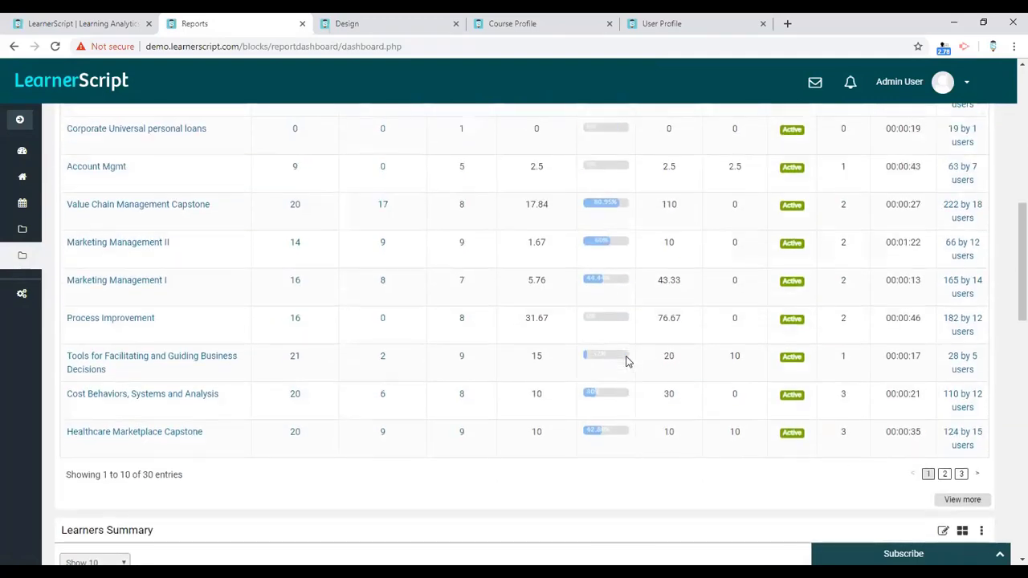
scroll(611, 323, up, 3)
click(980, 185)
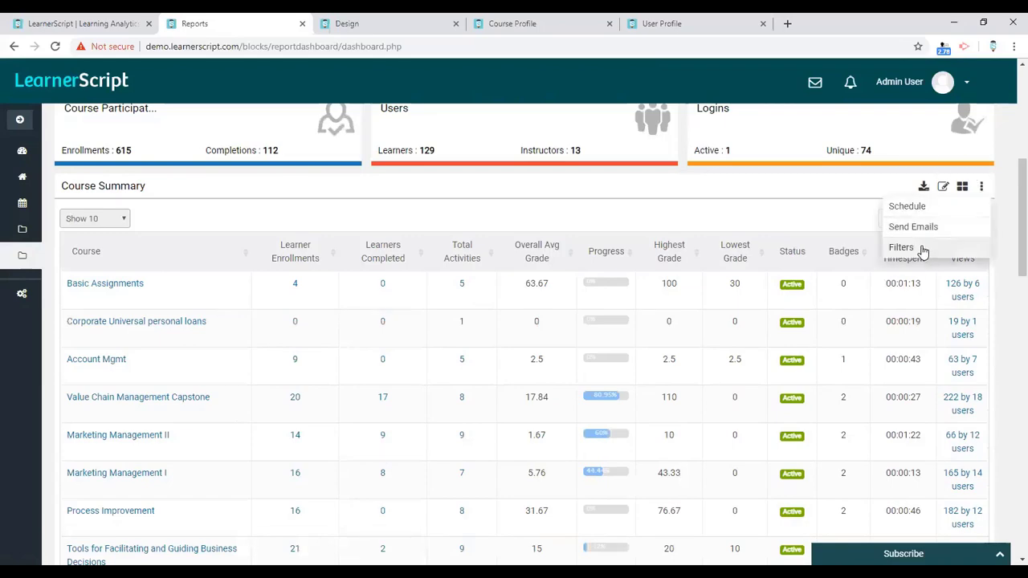
click(923, 246)
click(418, 474)
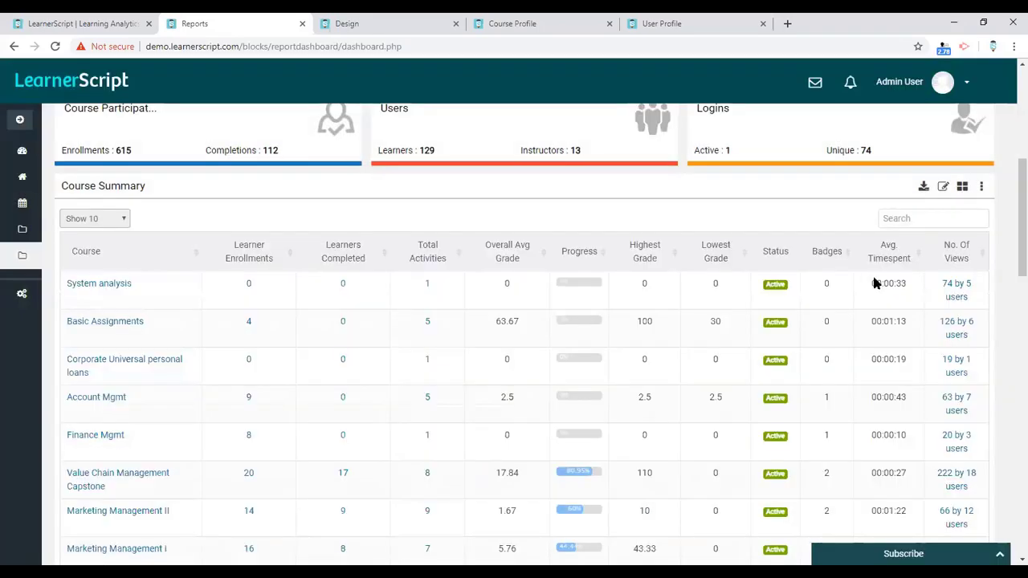
Step: Look over the main dashboard's charts and tables, and switch to the Course dashboard to view its Assignment Report participation chart
scroll(877, 277, up, 5)
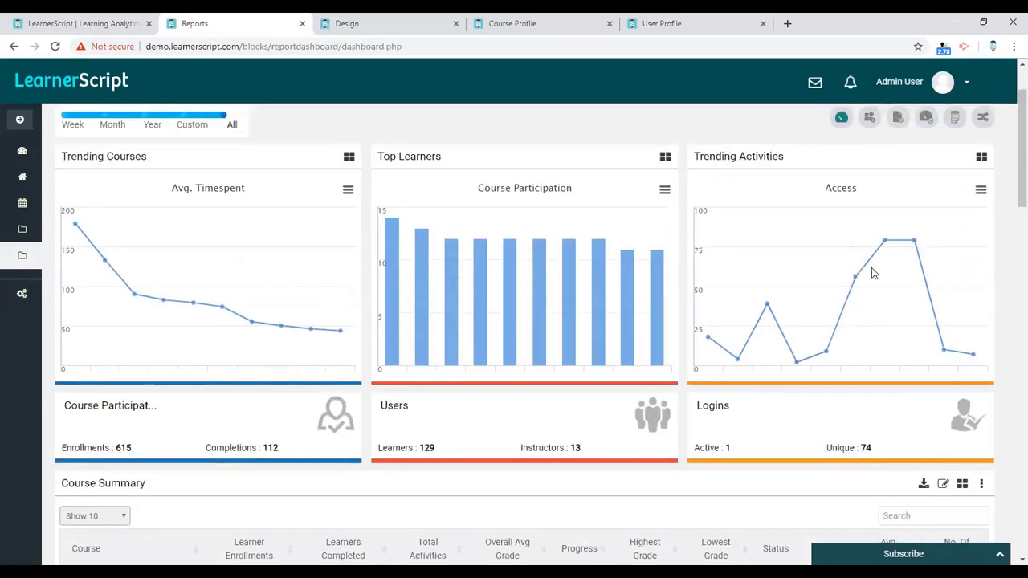
scroll(828, 270, down, 10)
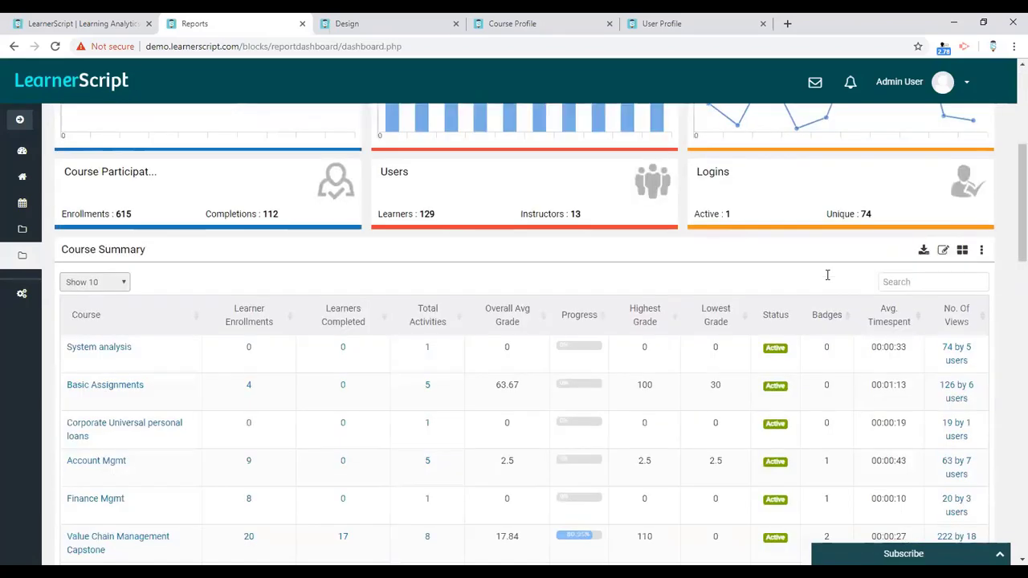
scroll(682, 304, down, 10)
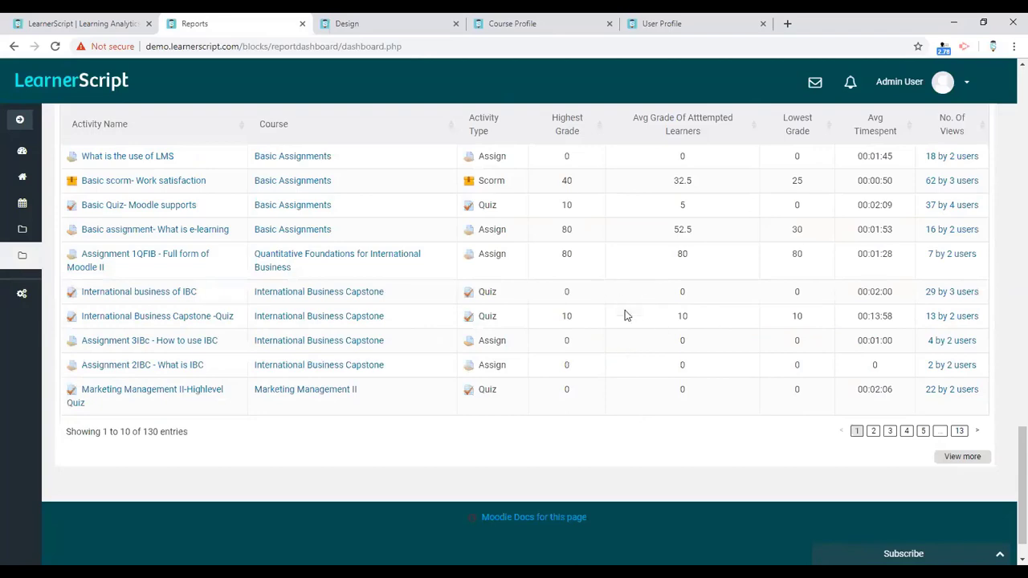
scroll(710, 321, up, 15)
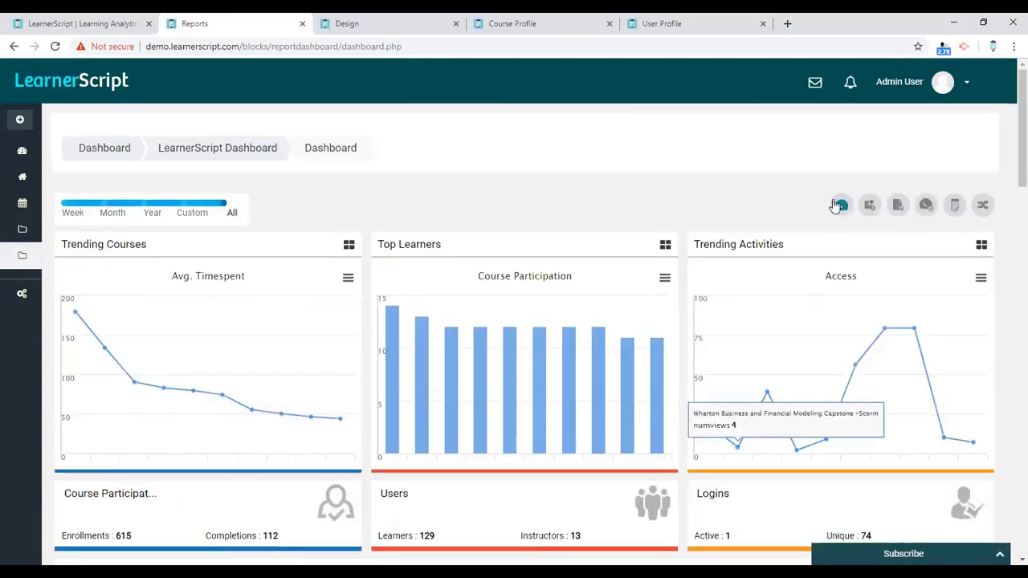
click(837, 206)
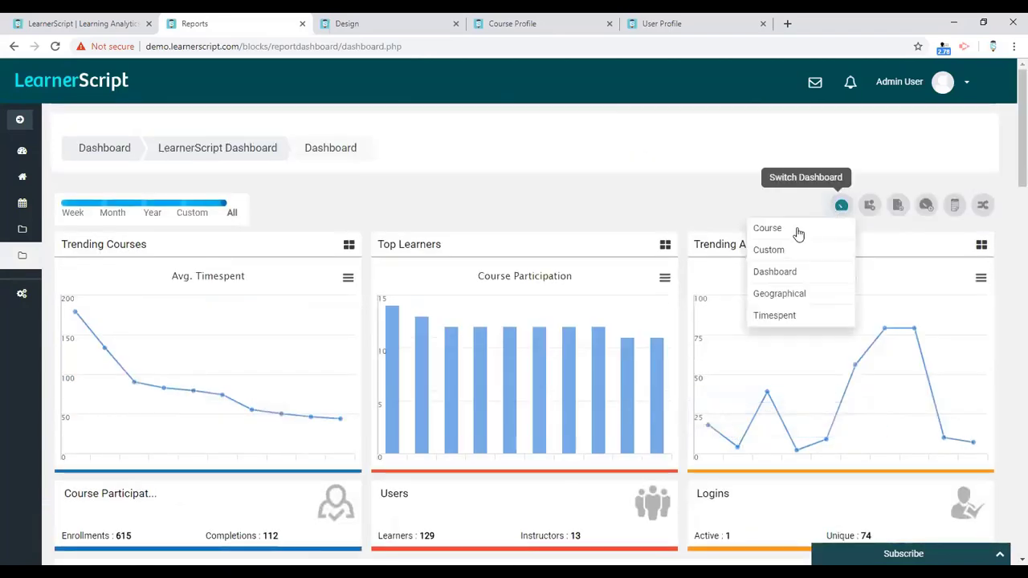
click(789, 231)
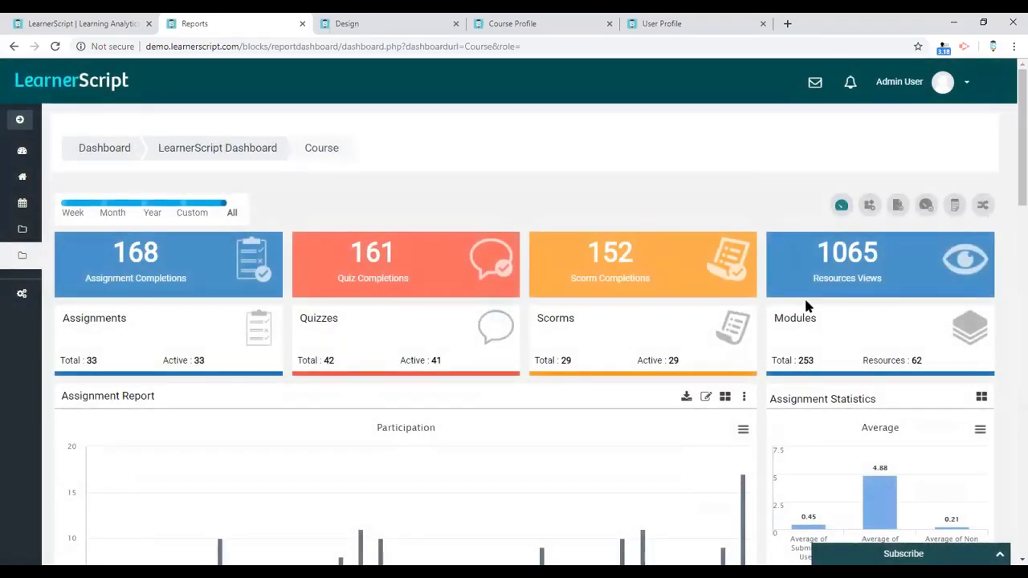
scroll(788, 304, down, 2)
scroll(470, 288, down, 2)
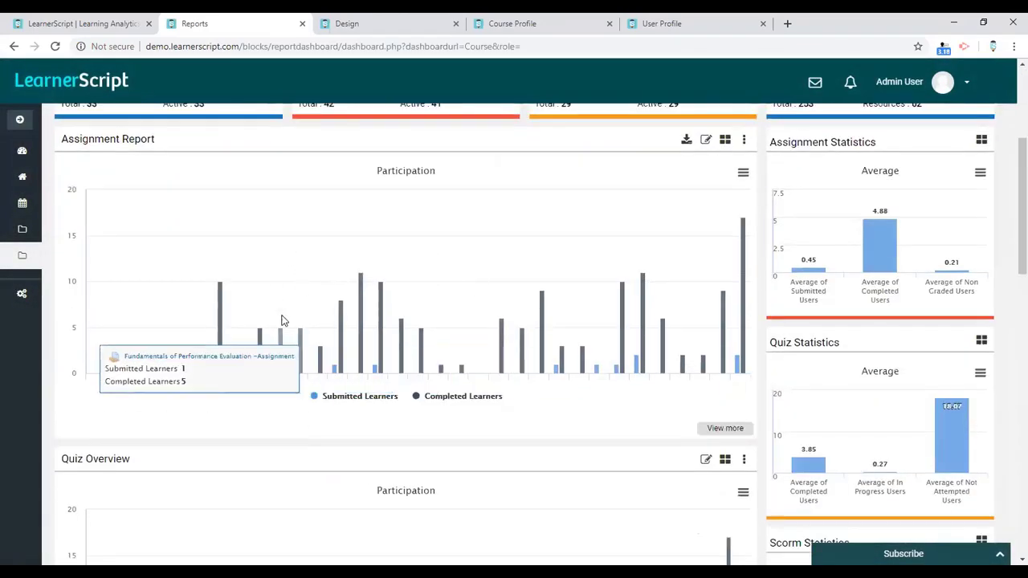
Step: Show the Course dashboard's Assignment Report as the Average Time Spent chart, and switch it to the report table
scroll(292, 284, down, 2)
scroll(441, 326, down, 2)
scroll(440, 326, up, 4)
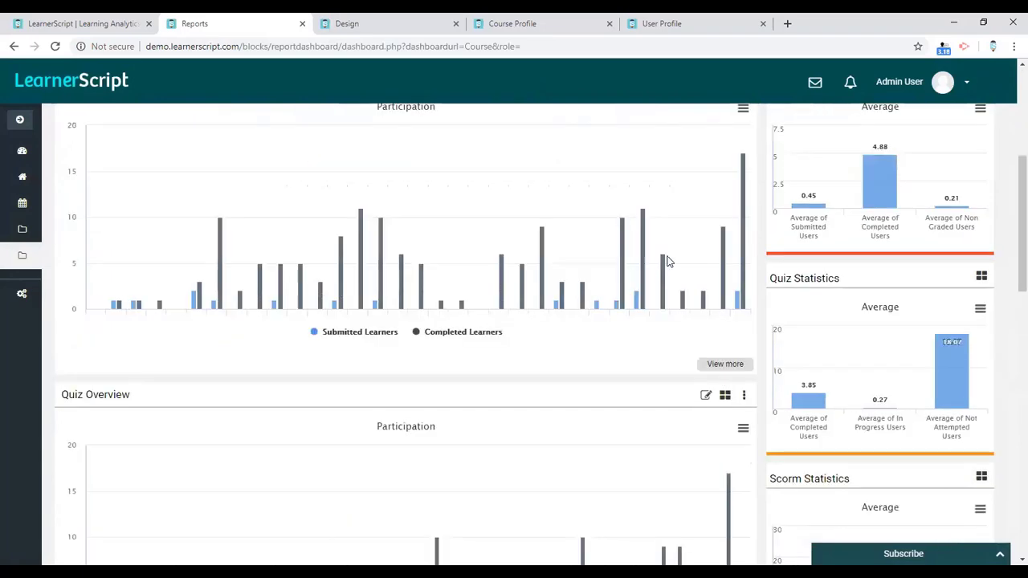
click(725, 140)
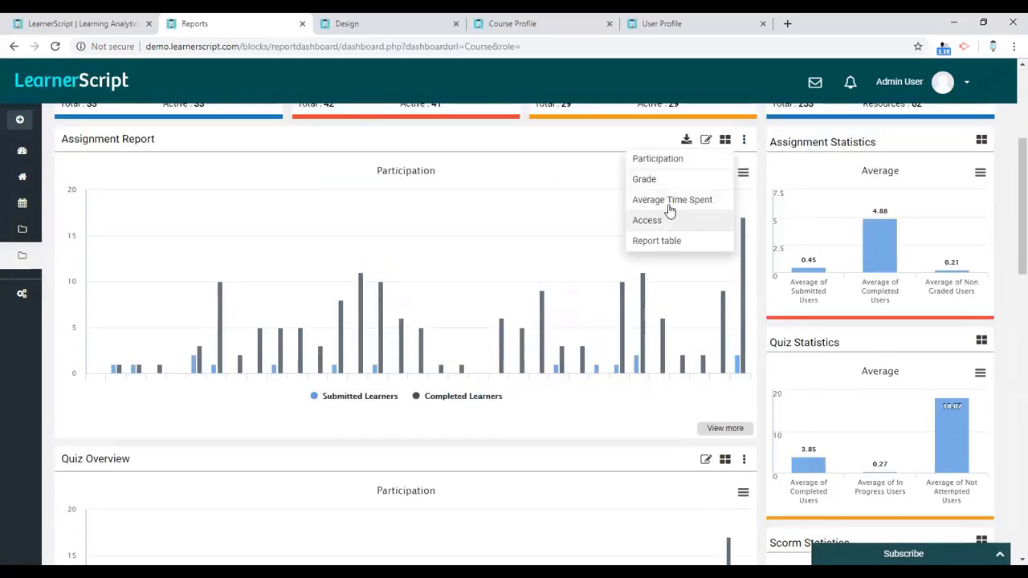
click(691, 200)
click(725, 139)
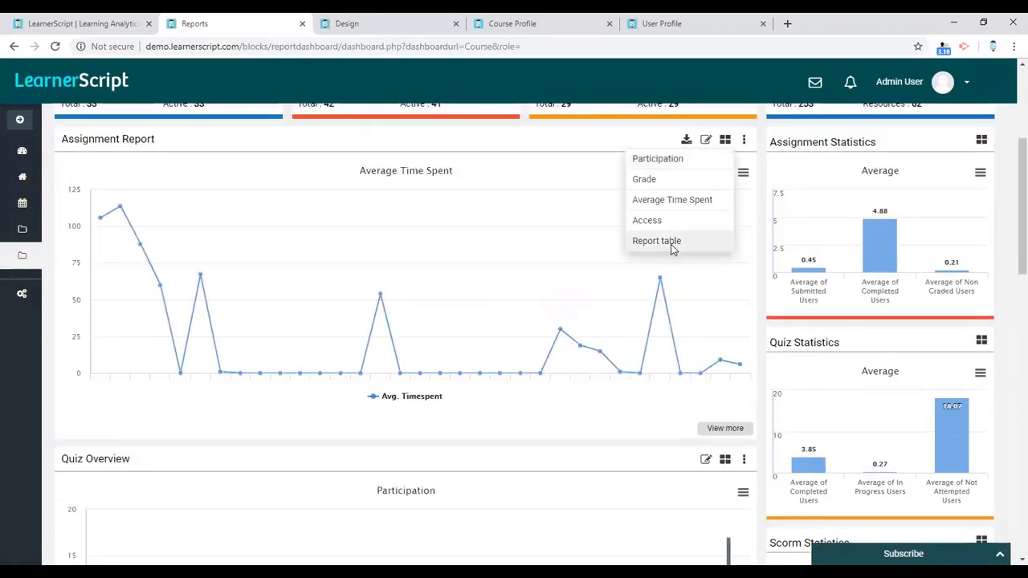
click(673, 243)
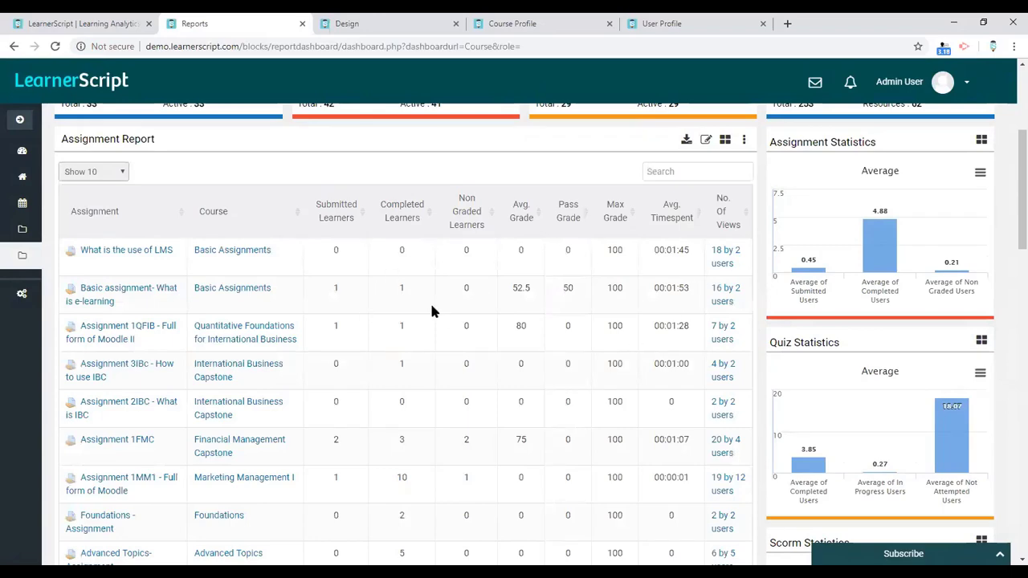
Step: Look over the Course dashboard's assignment, quiz, SCORM and resource reports, and switch to the Geographical dashboard
scroll(484, 308, up, 1)
scroll(484, 308, down, 15)
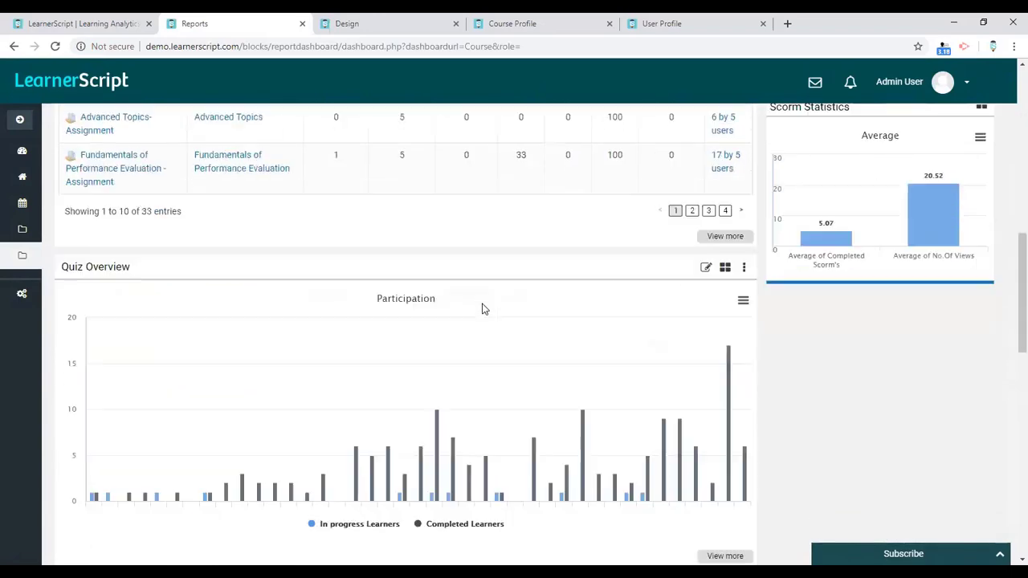
scroll(487, 306, down, 5)
scroll(757, 299, up, 15)
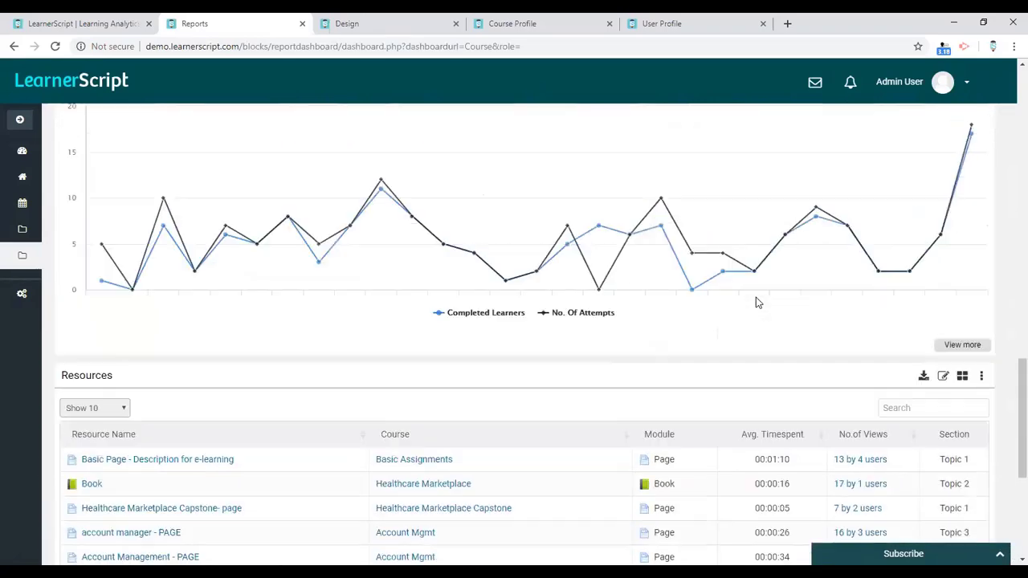
scroll(775, 264, up, 5)
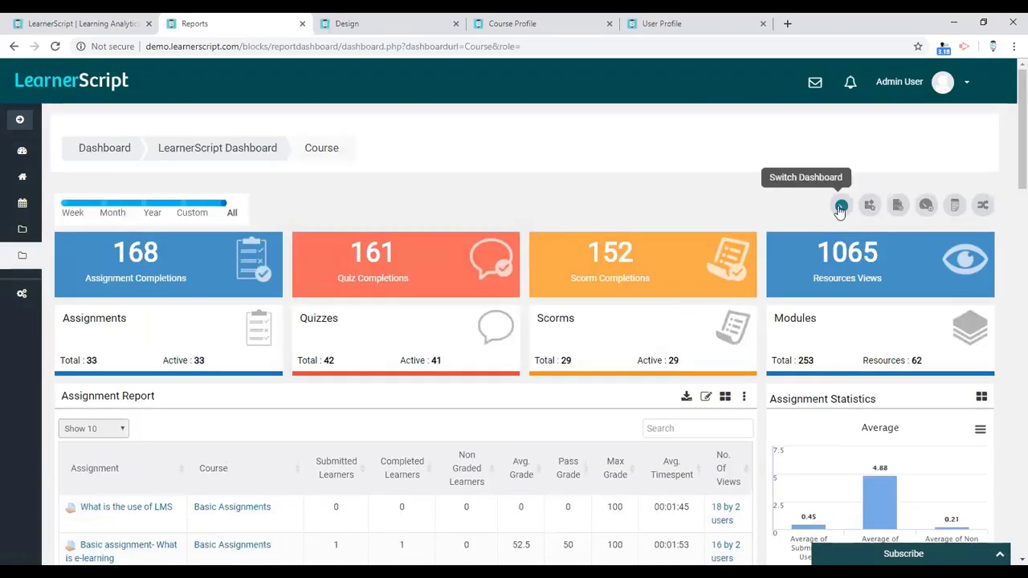
click(841, 204)
click(777, 295)
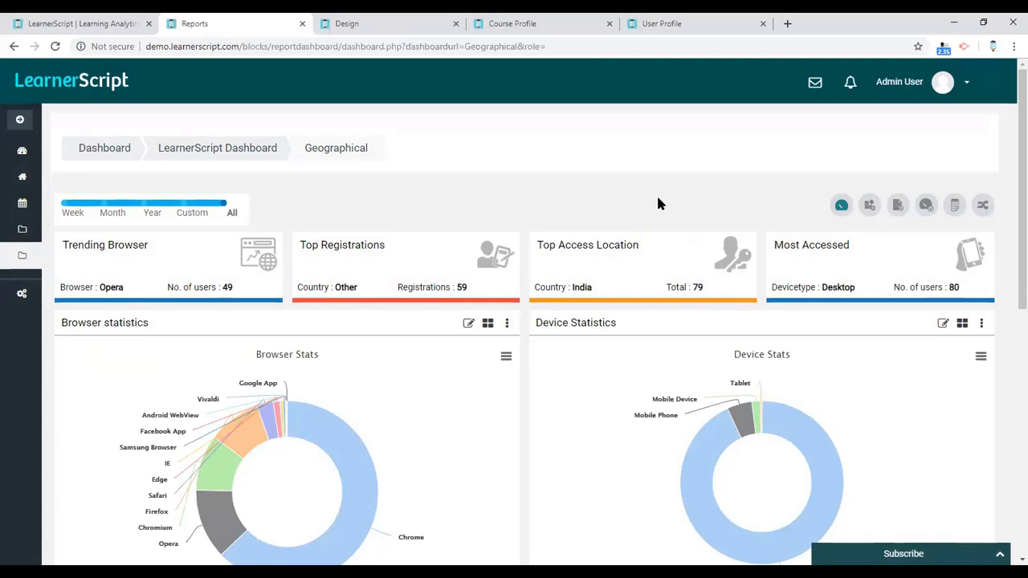
Step: Examine the Geographical dashboard's summary tiles, browser and device charts, and the registration and user access location maps
scroll(657, 202, down, 4)
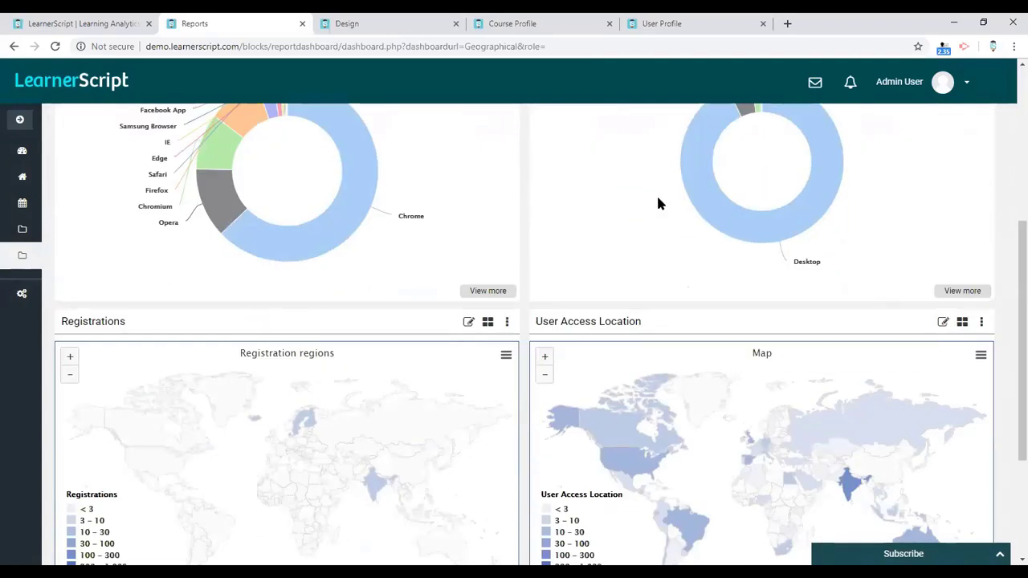
scroll(659, 201, down, 2)
scroll(638, 192, up, 6)
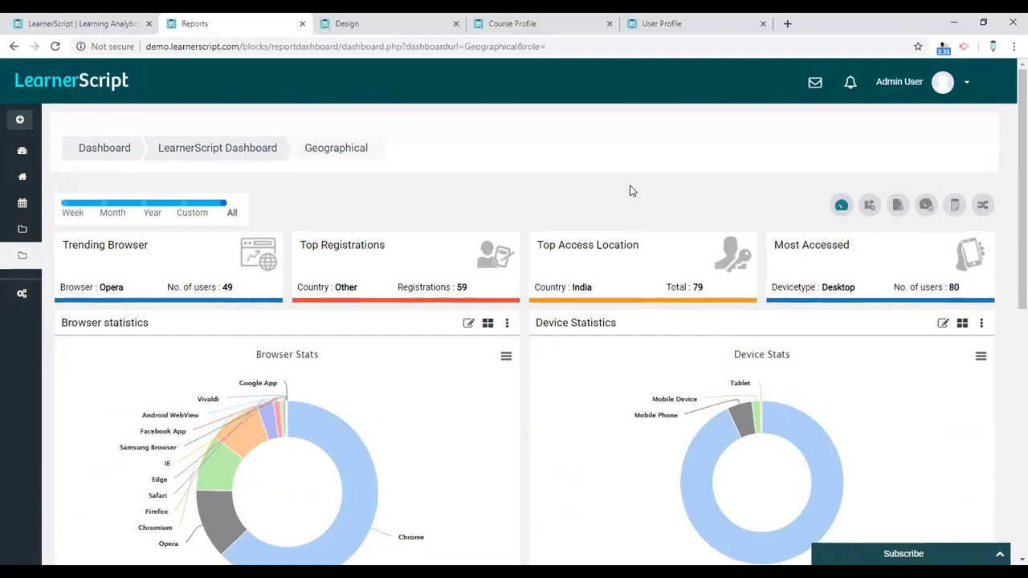
scroll(402, 383, down, 2)
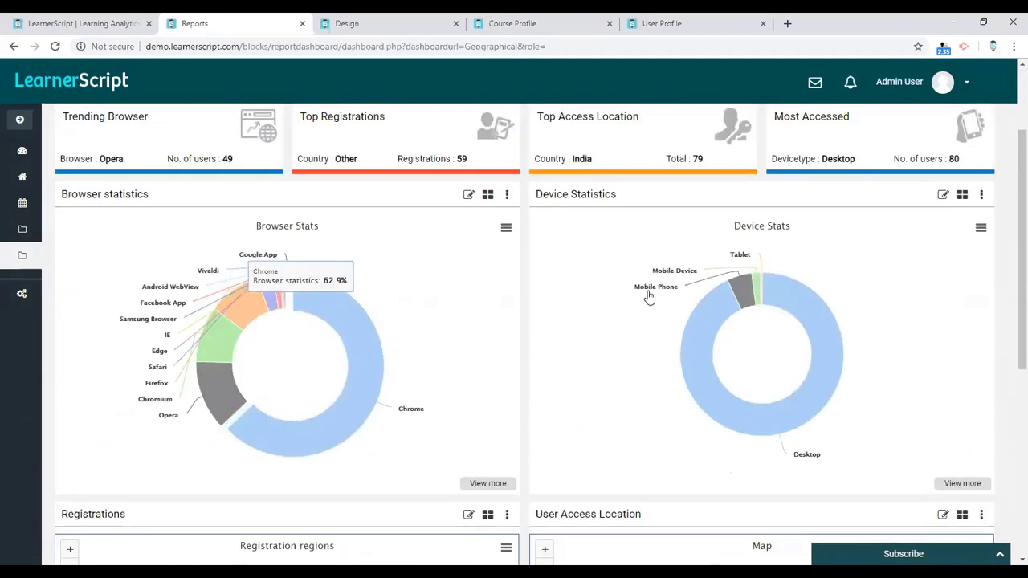
scroll(190, 209, up, 1)
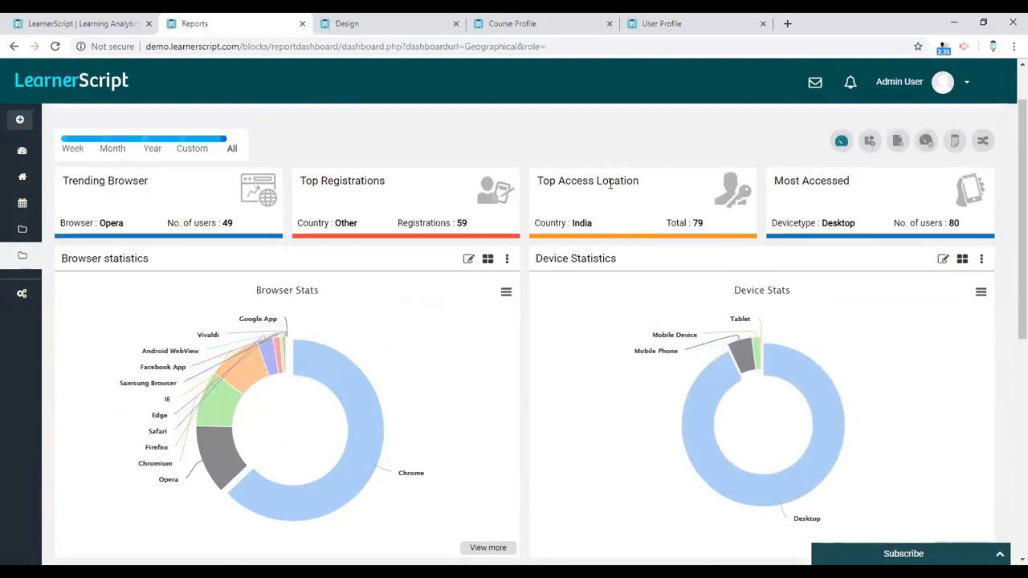
double_click(611, 183)
click(816, 186)
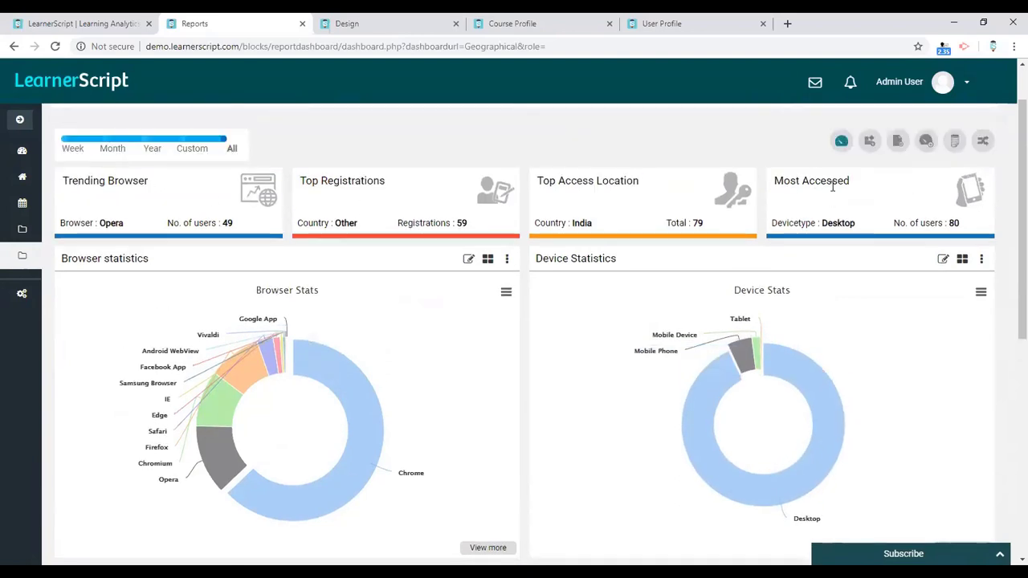
scroll(832, 187, down, 5)
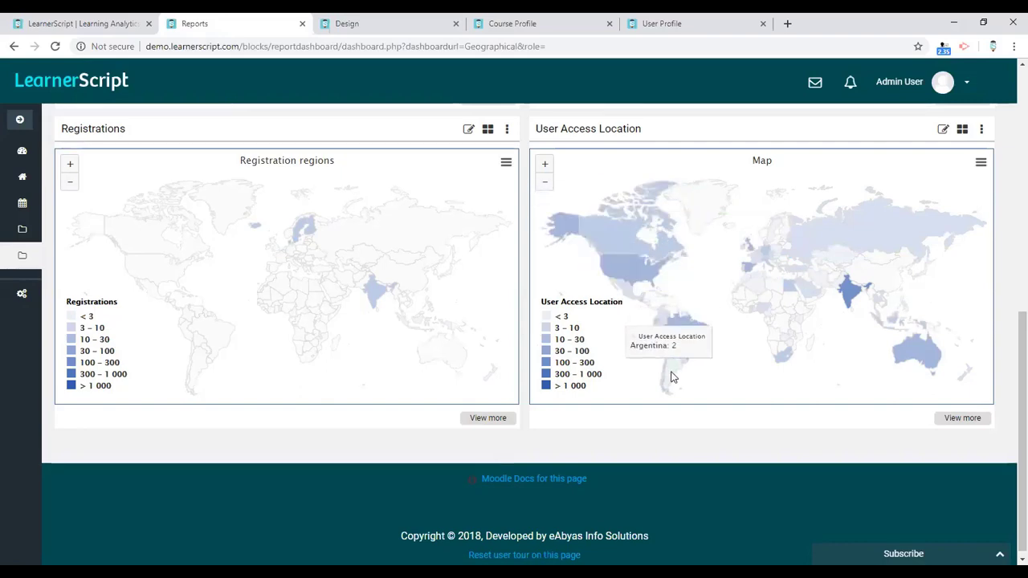
scroll(755, 322, up, 10)
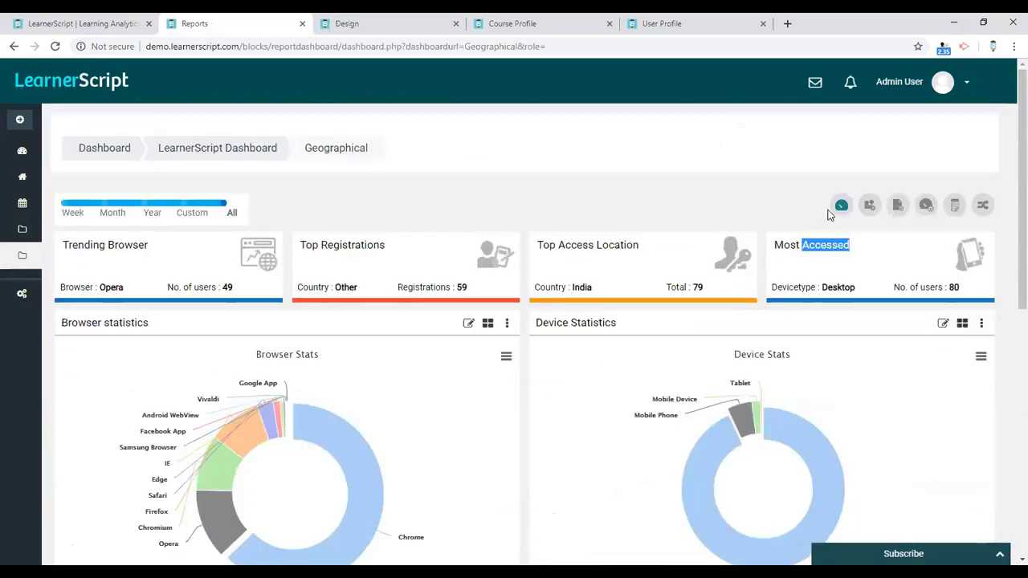
Step: Switch to the Timespent dashboard and examine its site visits chart, trending tiles, and the site-level and user time-spent tables
click(806, 212)
click(840, 205)
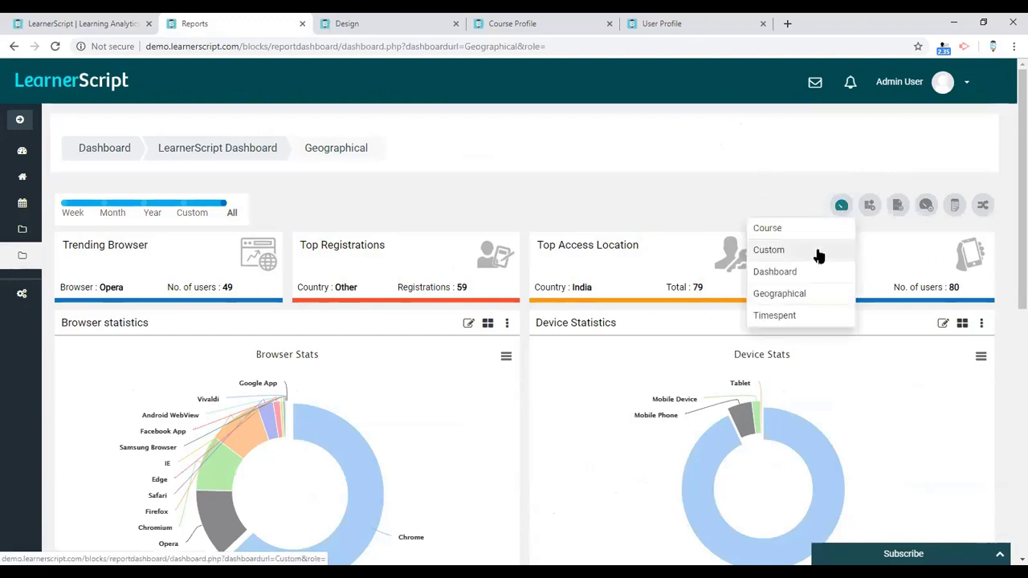
click(779, 315)
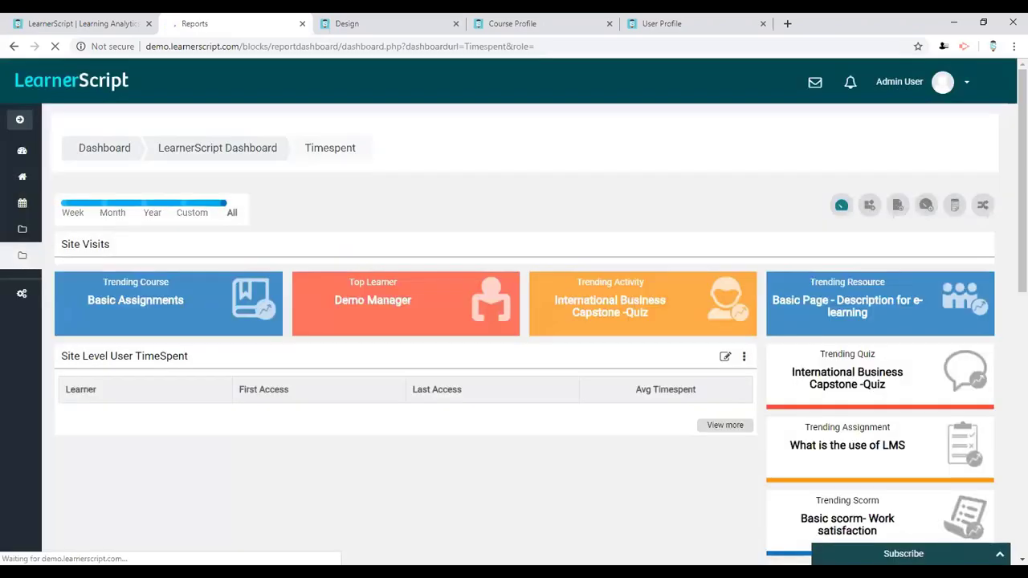
scroll(687, 352, down, 2)
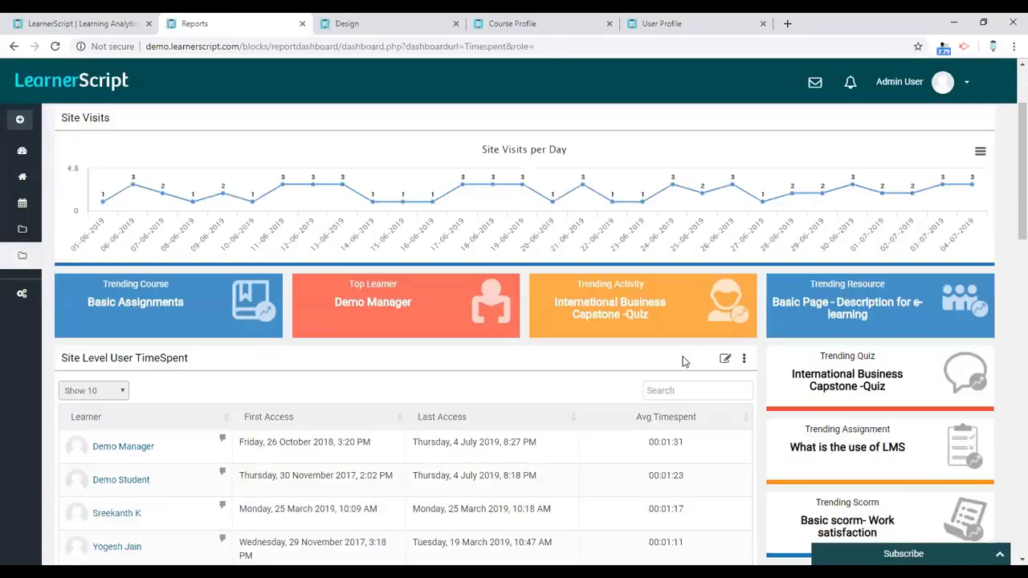
scroll(683, 361, down, 3)
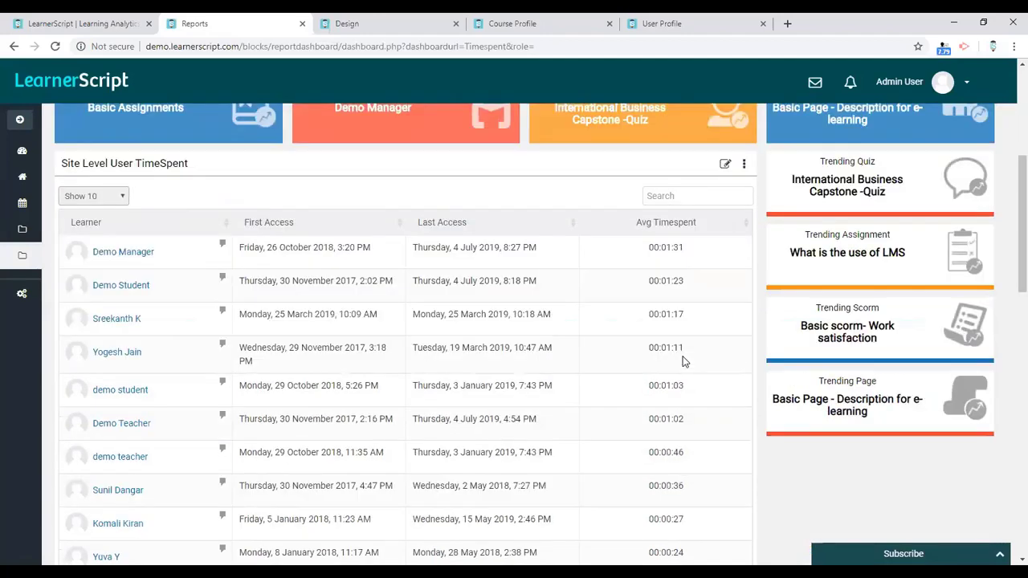
scroll(682, 362, up, 4)
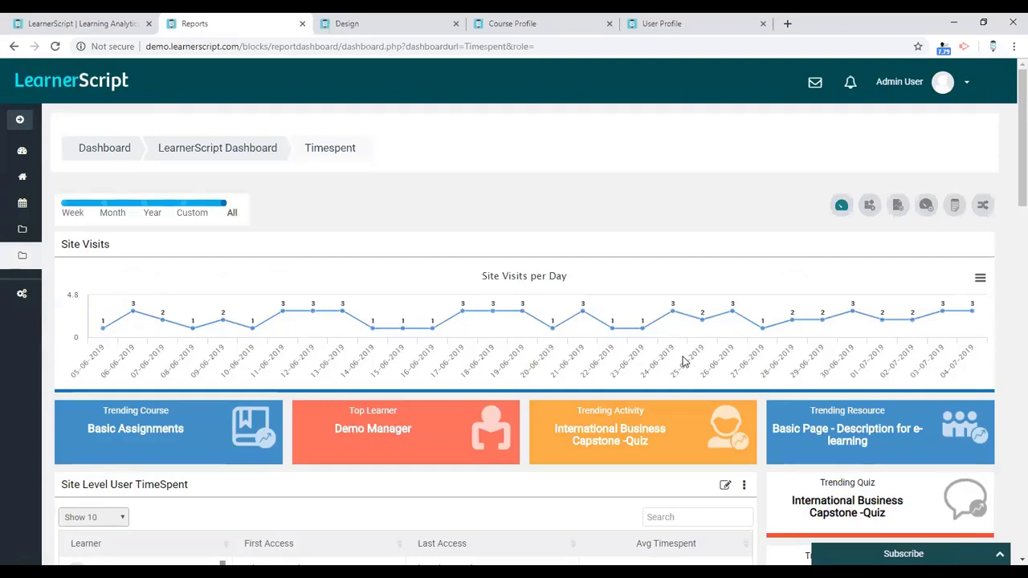
scroll(682, 362, down, 7)
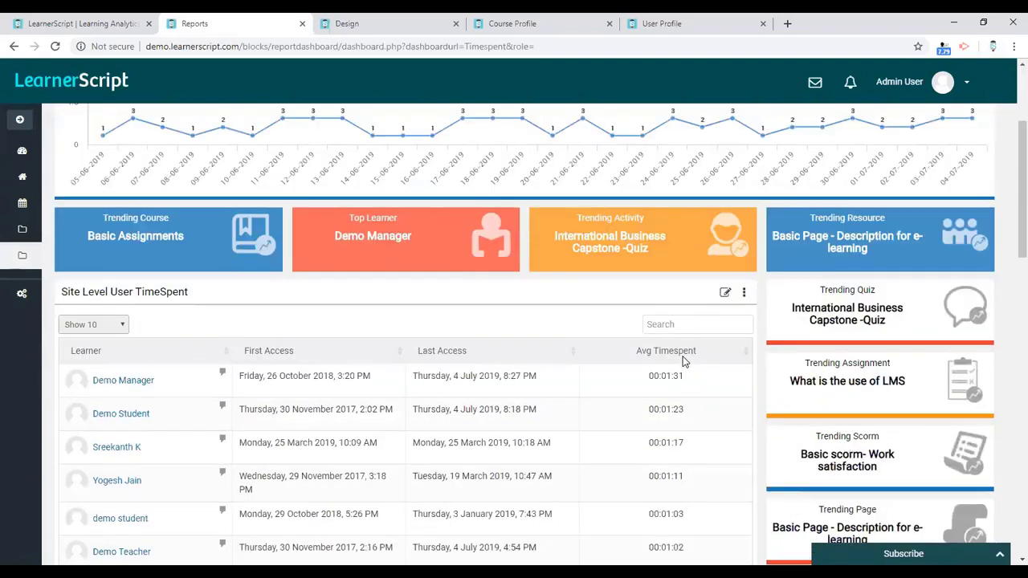
scroll(683, 357, down, 4)
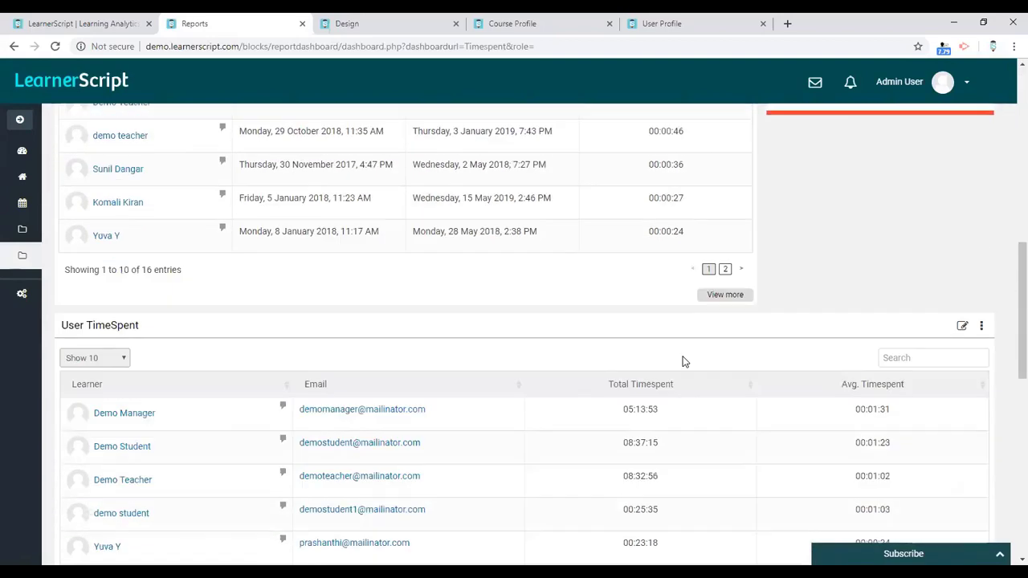
double_click(652, 282)
click(672, 287)
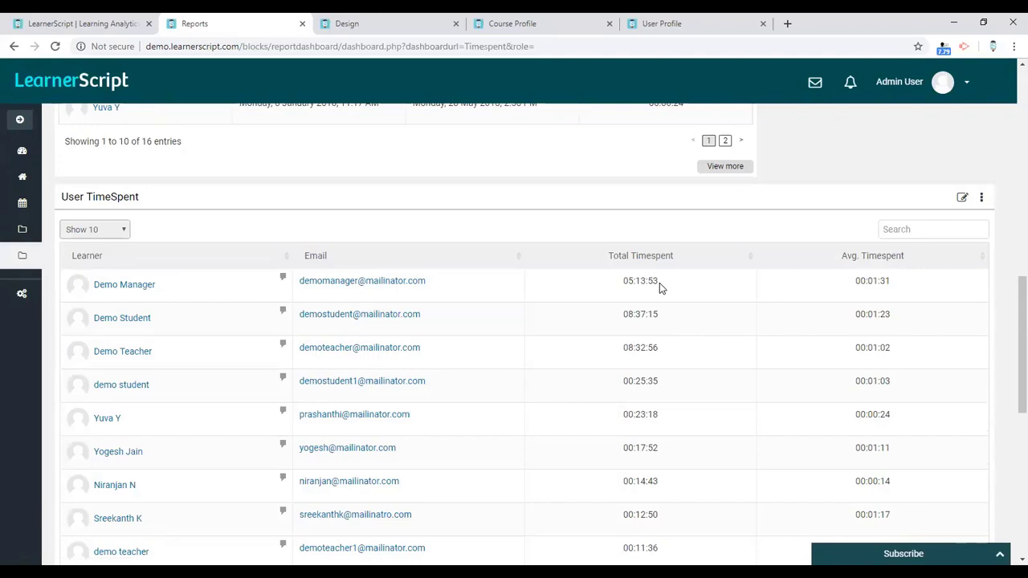
Step: Examine the average and total times per page in the Content Page Average TimeSpent table, and compare with the learner tables above
scroll(659, 287, down, 7)
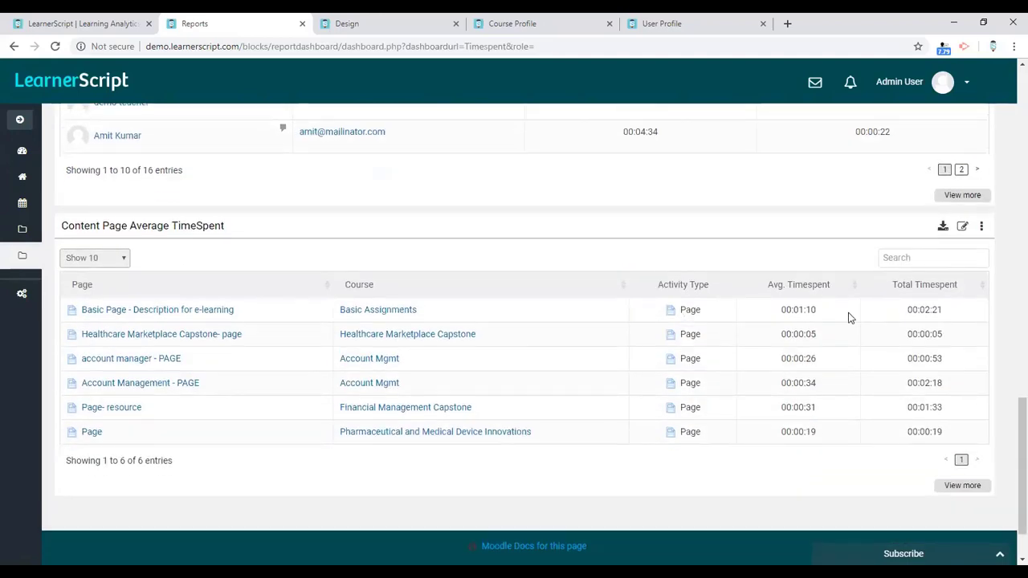
drag(902, 318, 934, 310)
drag(815, 308, 780, 311)
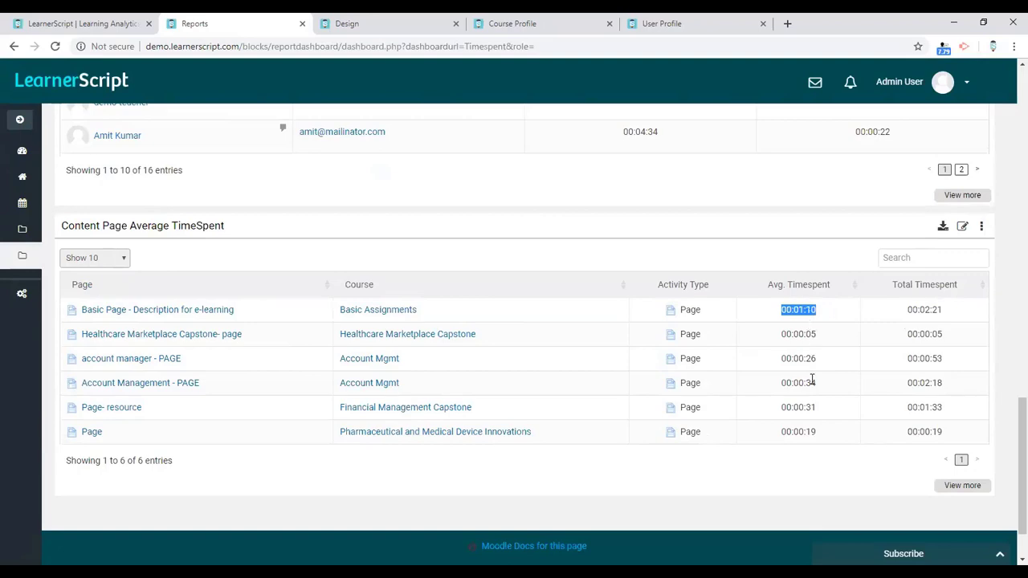
click(916, 357)
scroll(916, 357, up, 6)
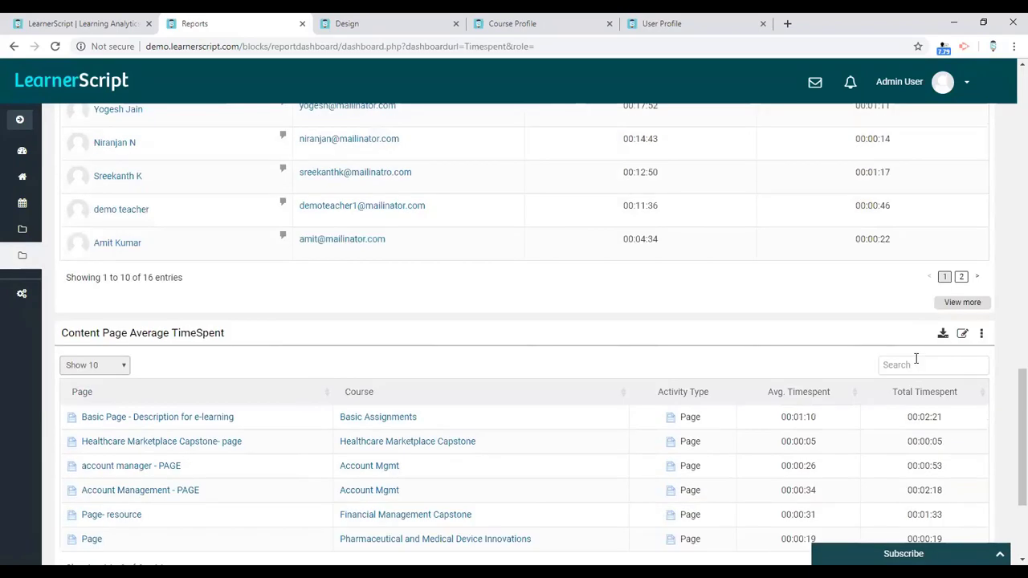
scroll(653, 382, up, 4)
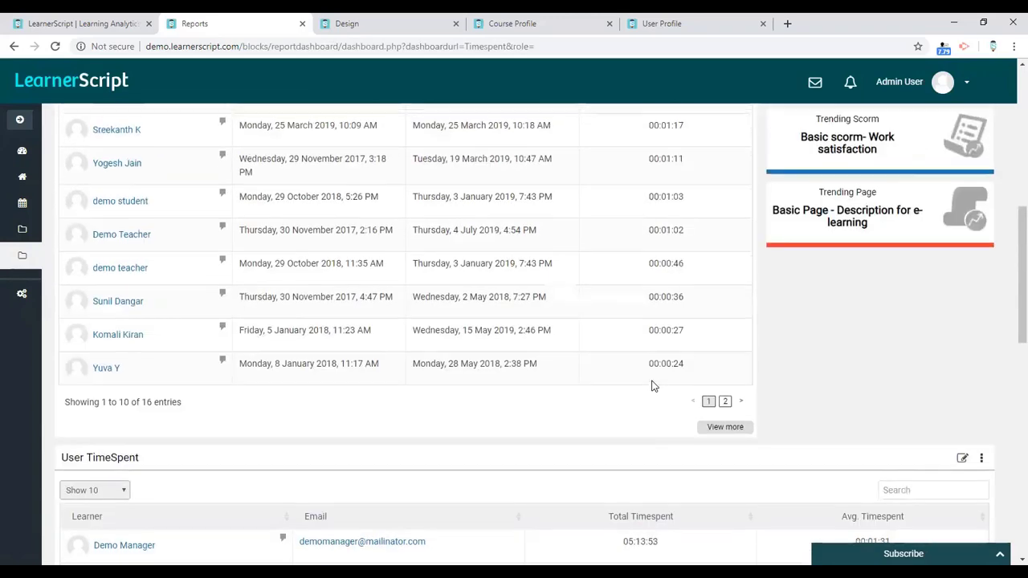
scroll(653, 382, down, 8)
scroll(653, 382, down, 3)
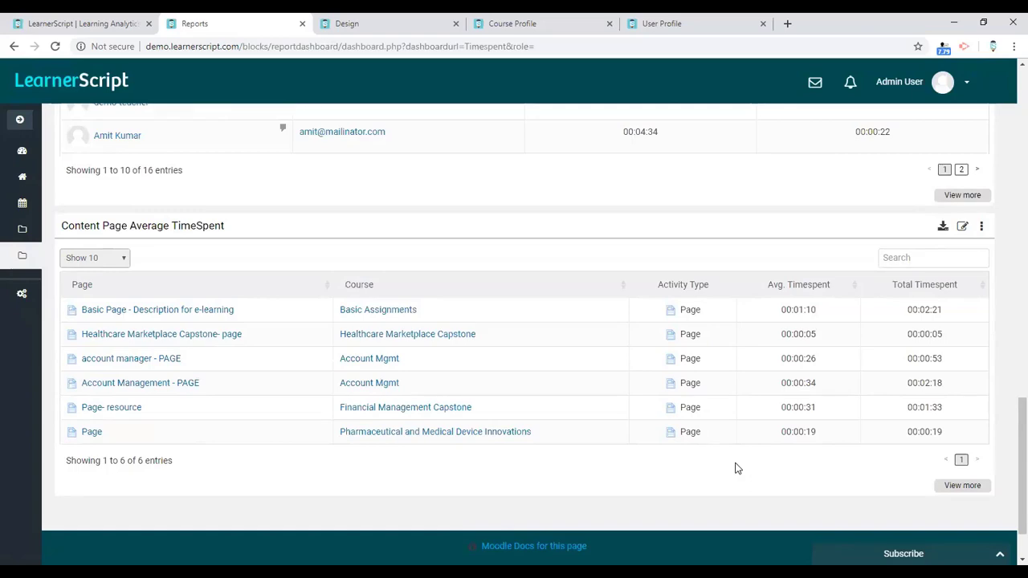
Step: Review the Timespent dashboard's trending tiles and tables once more, and switch back to the Course dashboard
scroll(737, 468, up, 15)
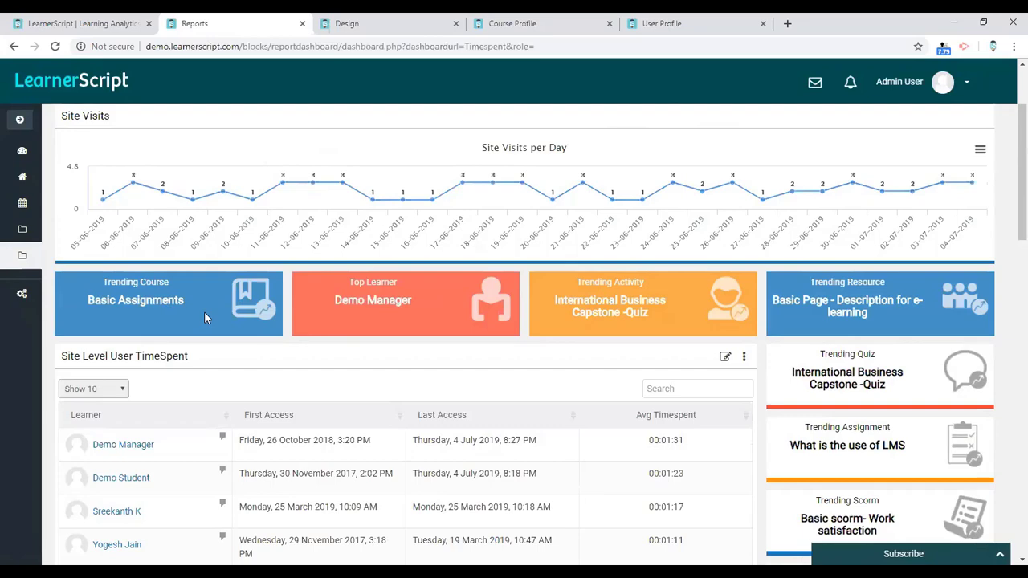
scroll(204, 318, down, 9)
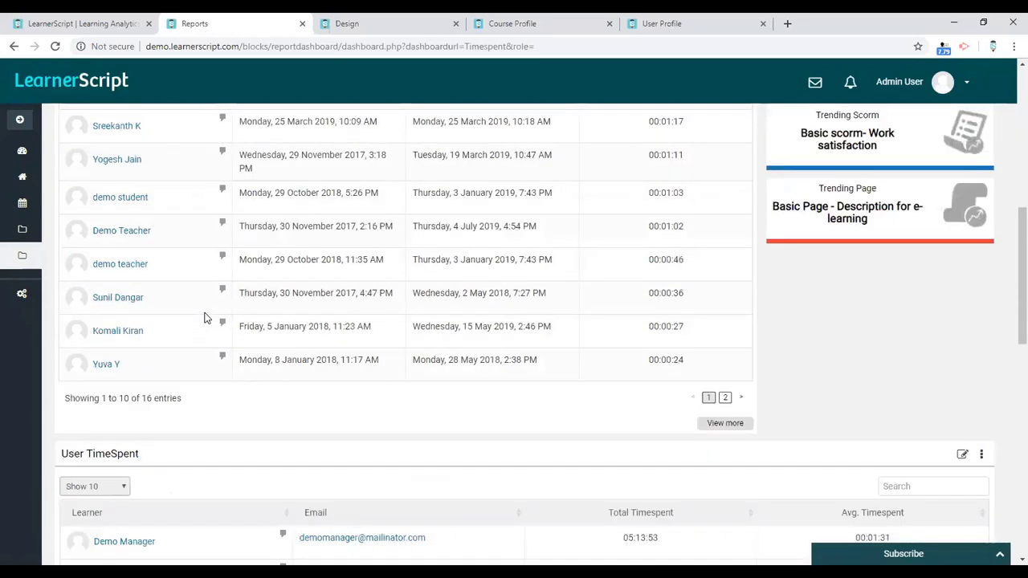
scroll(204, 318, down, 4)
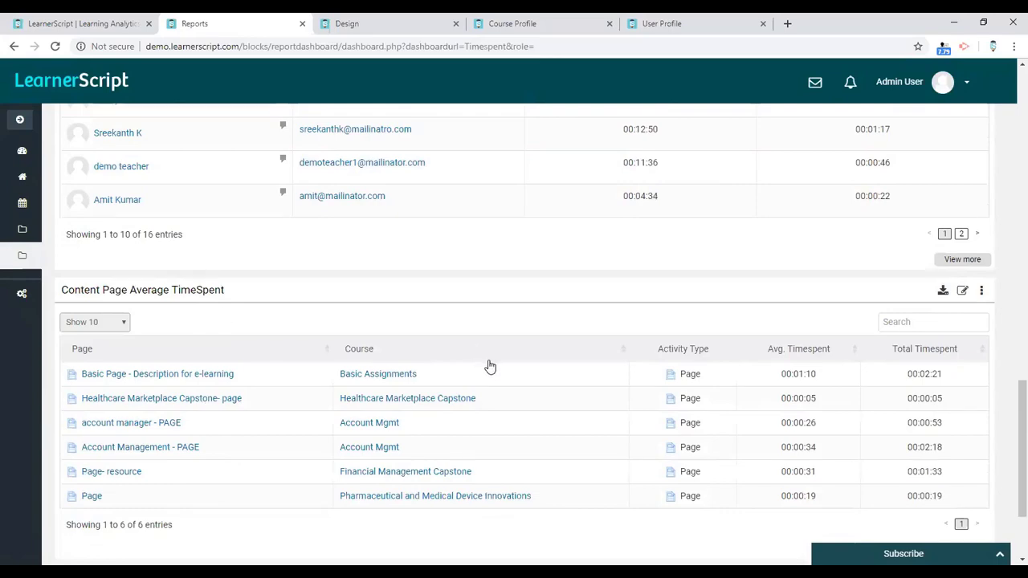
scroll(490, 367, up, 8)
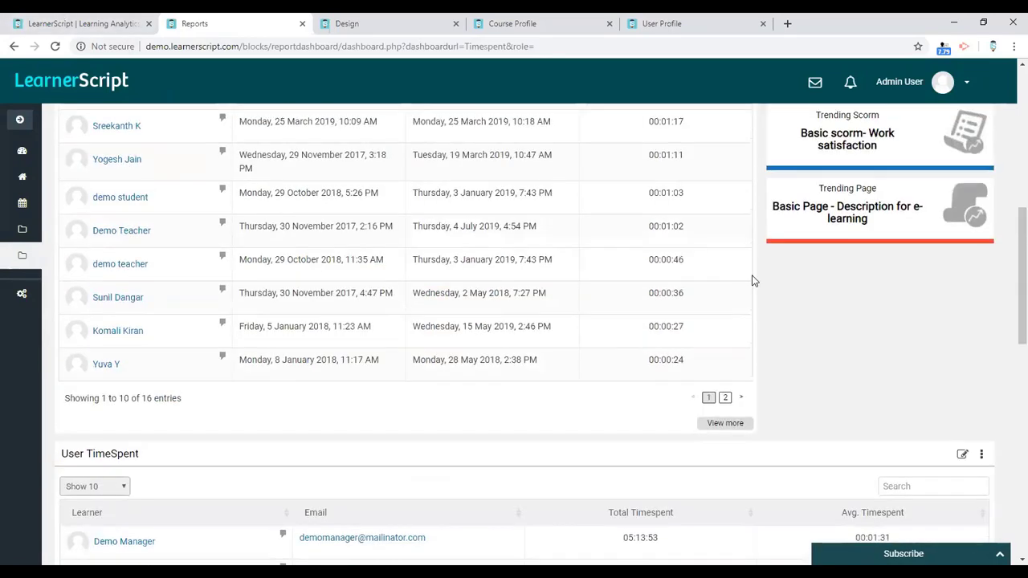
scroll(754, 281, up, 8)
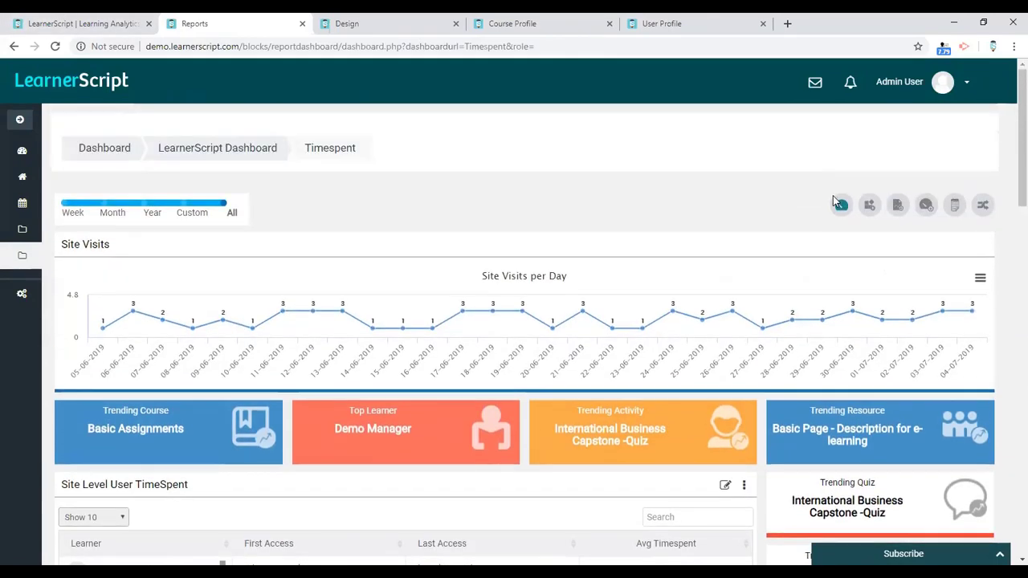
click(841, 206)
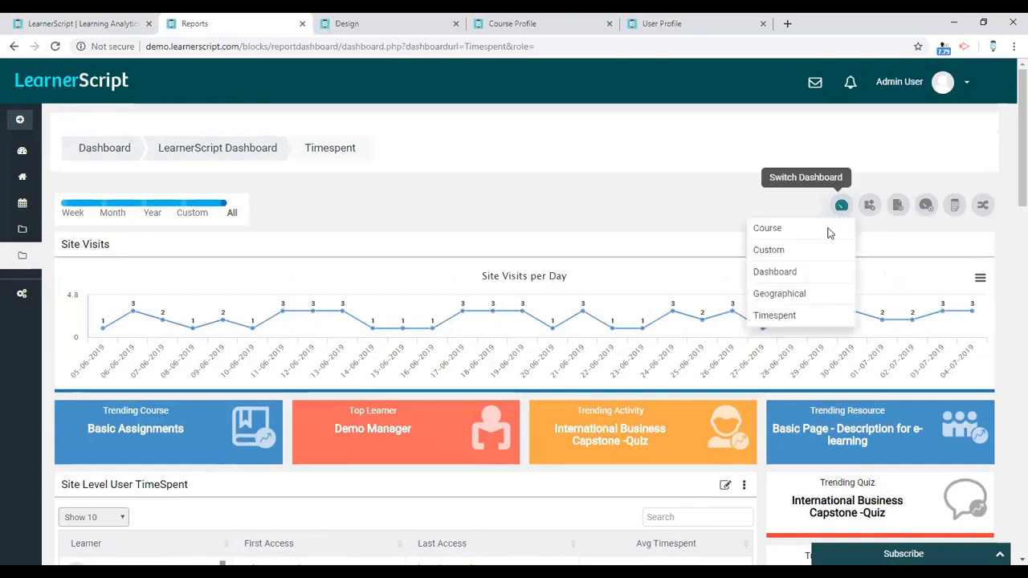
click(781, 231)
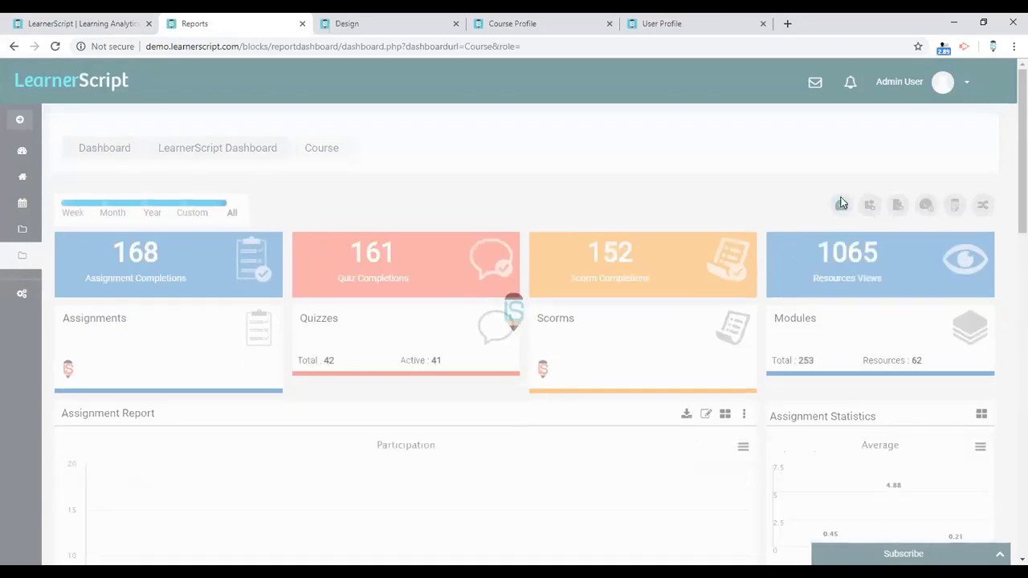
Step: Switch to the dashboard named Dashboard and display its Course Summary as the report table
click(841, 206)
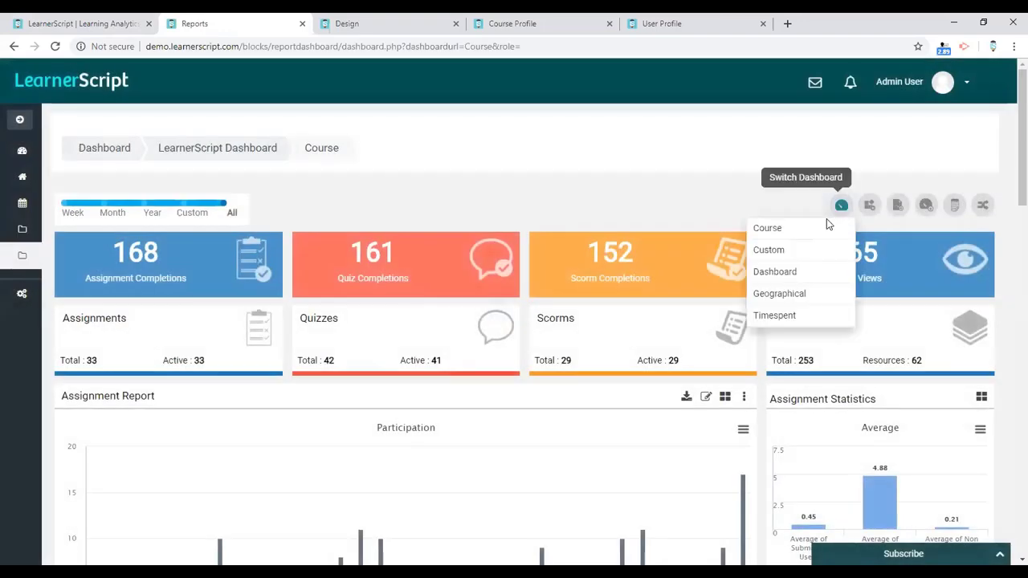
click(783, 274)
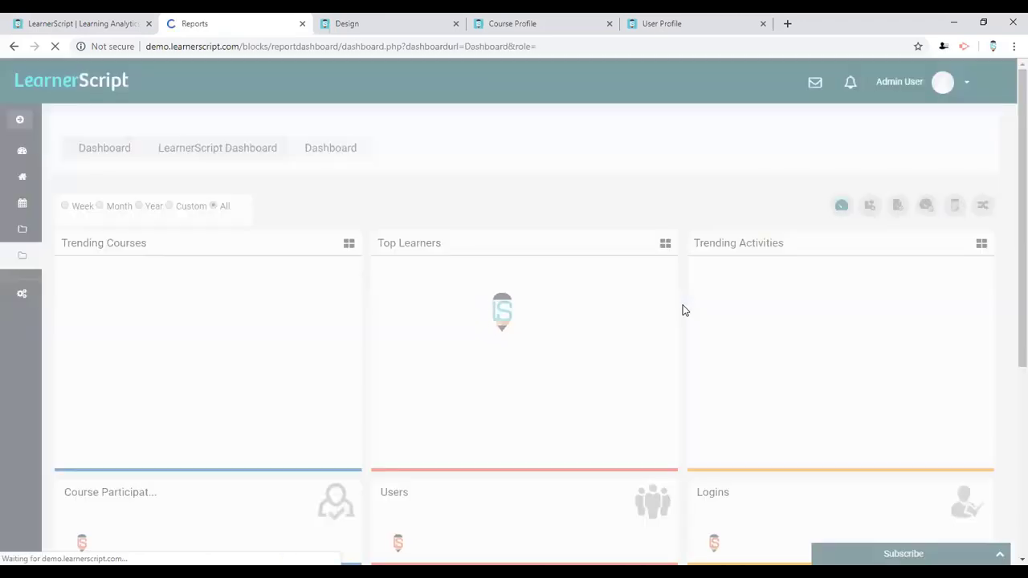
scroll(682, 311, down, 5)
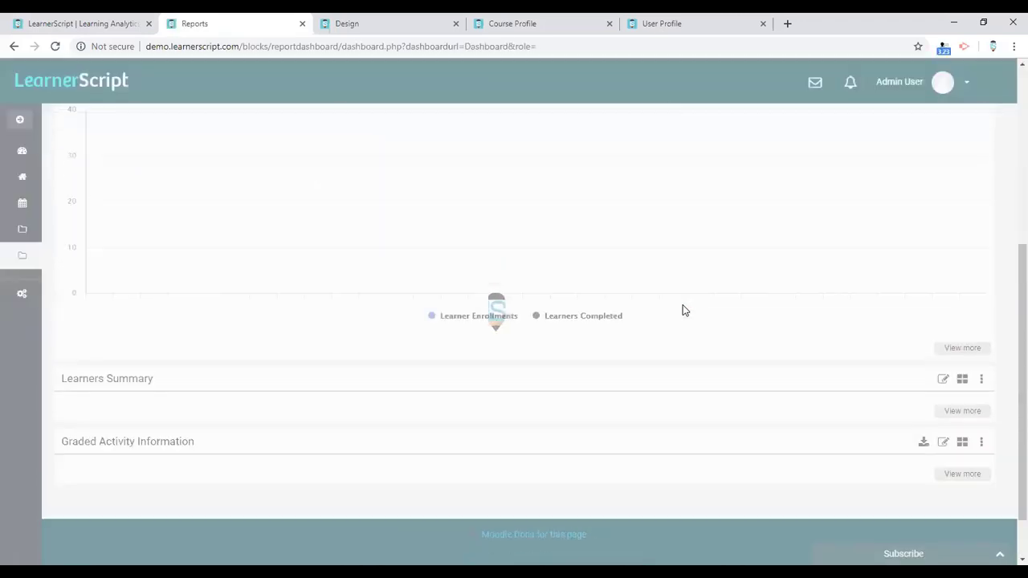
scroll(682, 311, up, 2)
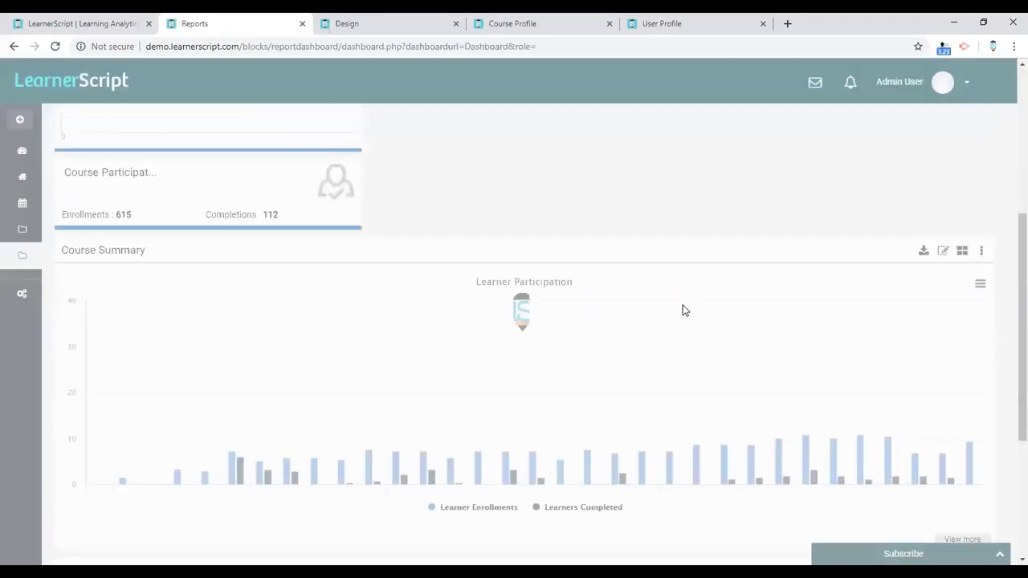
click(962, 252)
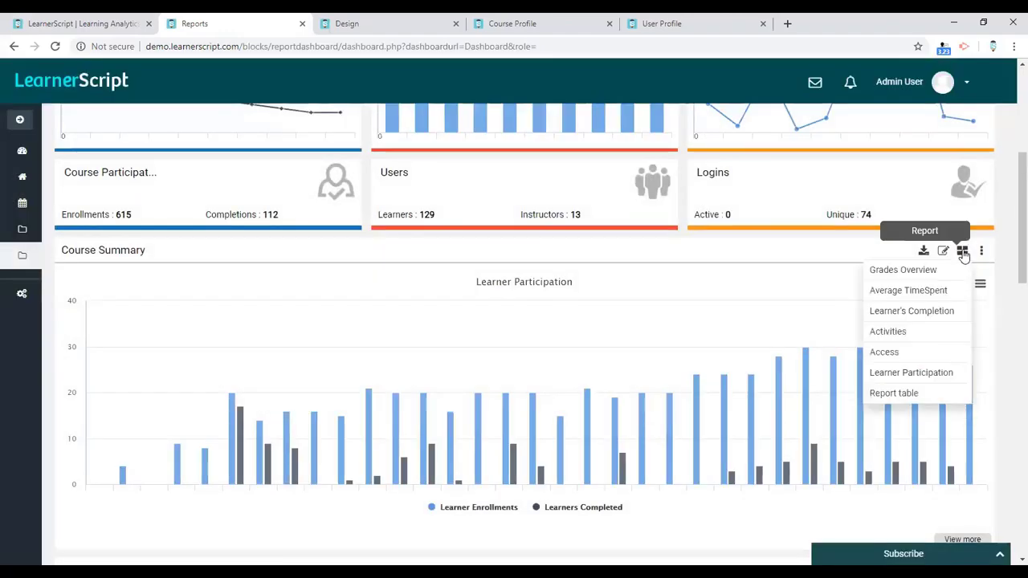
click(895, 393)
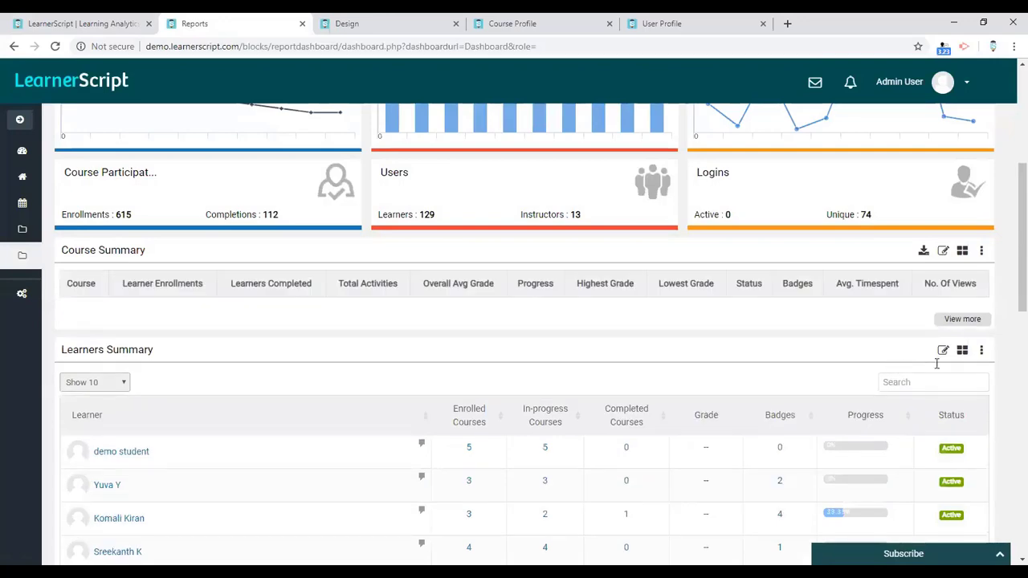
Step: Examine the average time spent for Basic Assignments and Corporate Universal personal loans in the Course Summary table
scroll(916, 337, down, 2)
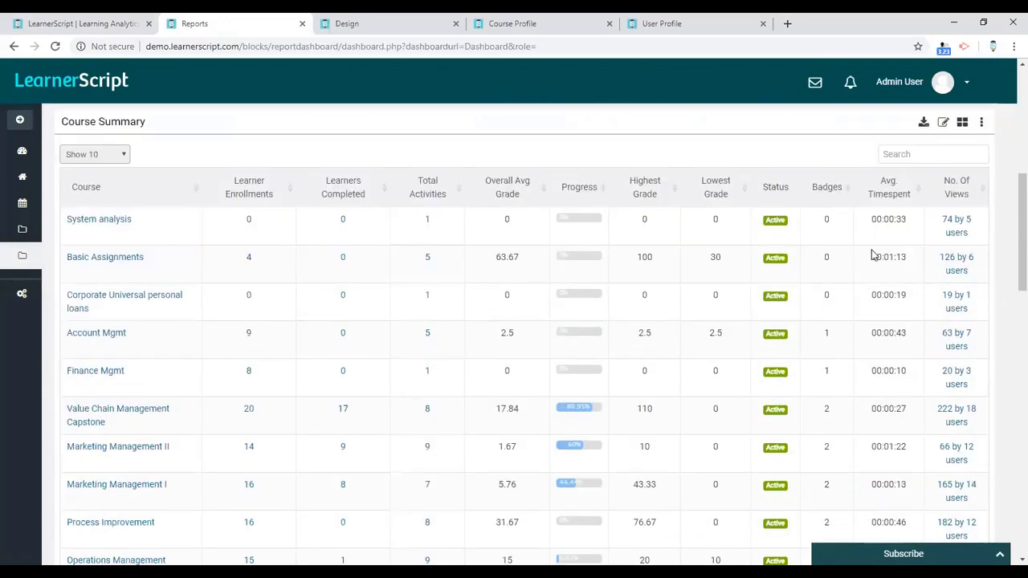
drag(872, 256, 908, 257)
click(912, 264)
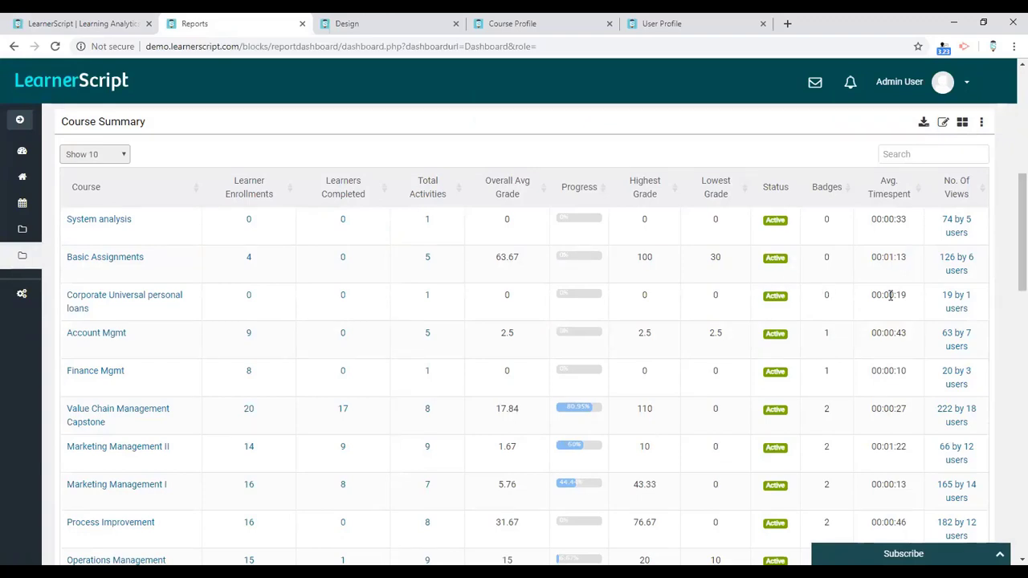
drag(909, 297, 867, 298)
click(872, 301)
click(345, 21)
click(257, 24)
click(328, 21)
click(265, 20)
Step: Compare the average time spent and views across the listed courses, and look over the Learners Summary table
scroll(903, 264, down, 1)
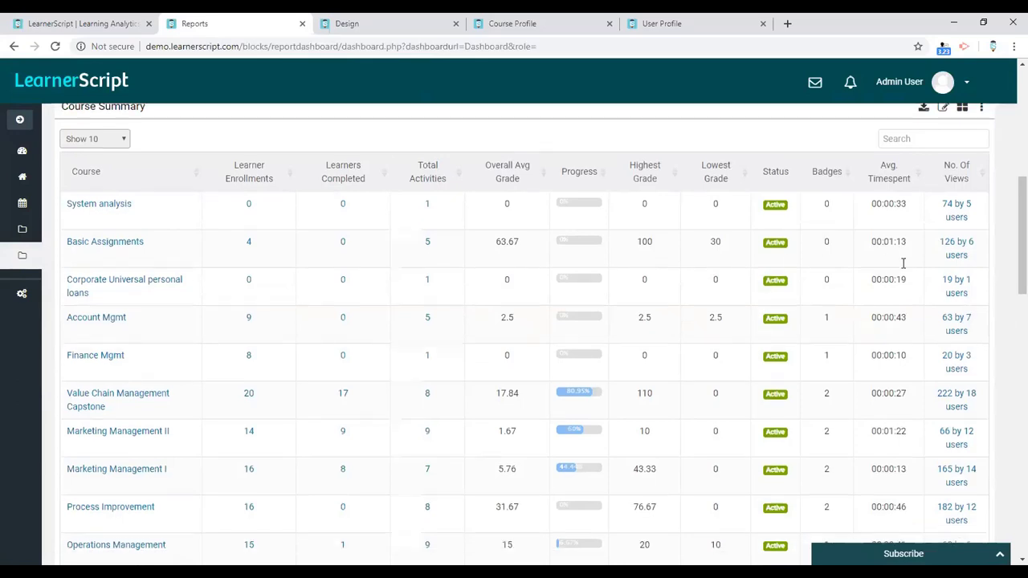
scroll(904, 263, down, 1)
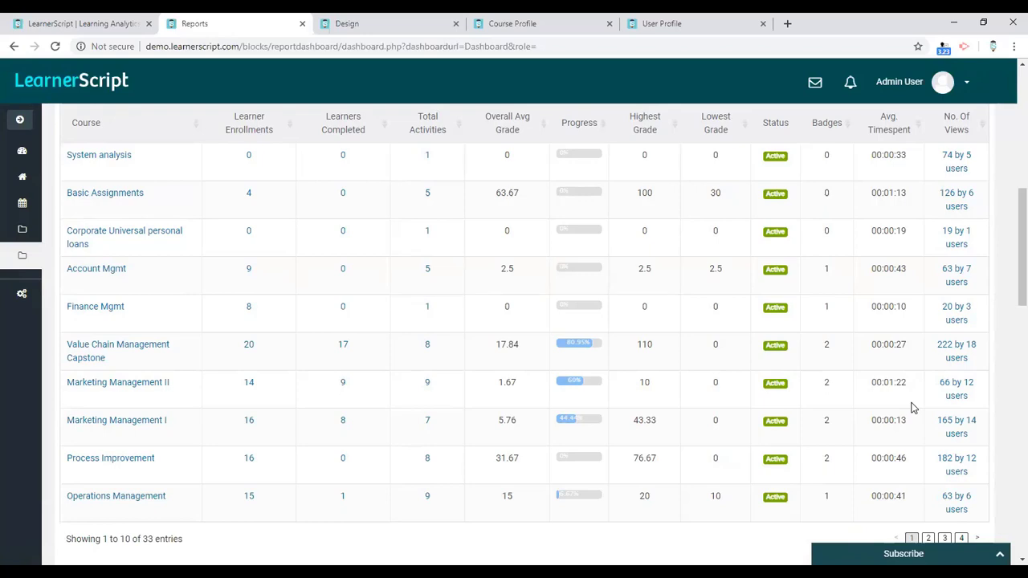
scroll(913, 409, up, 1)
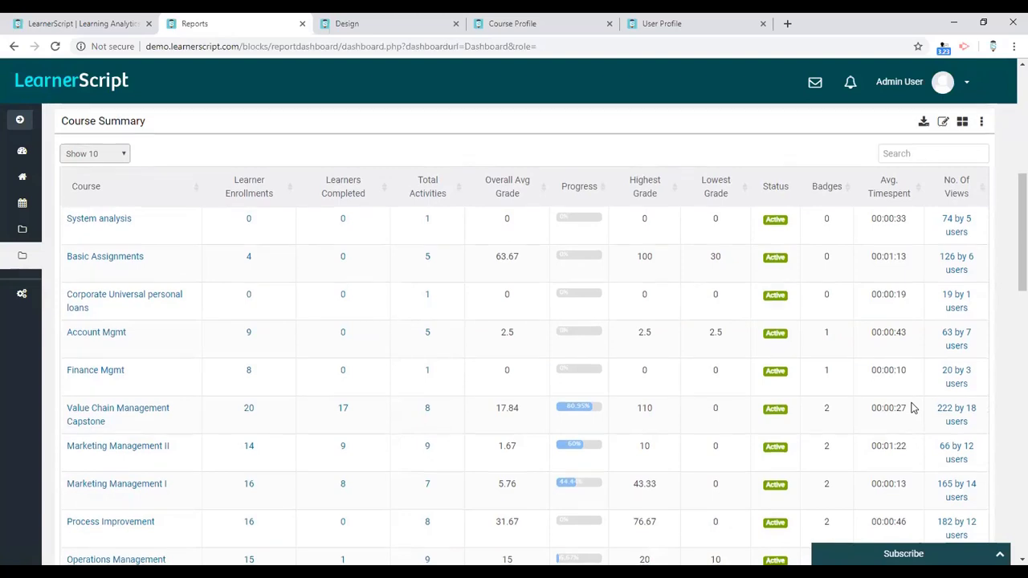
scroll(913, 409, down, 2)
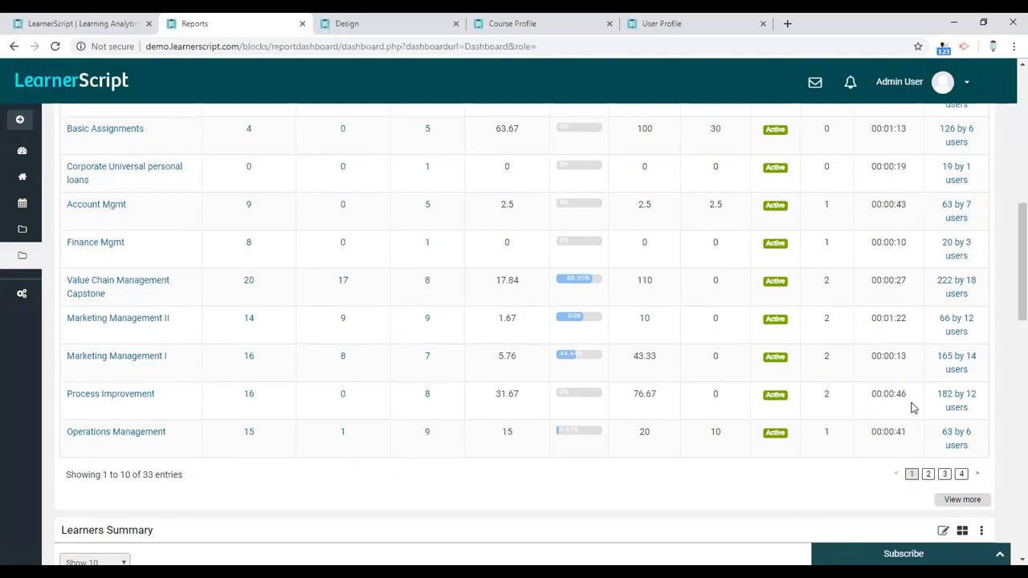
scroll(914, 409, up, 1)
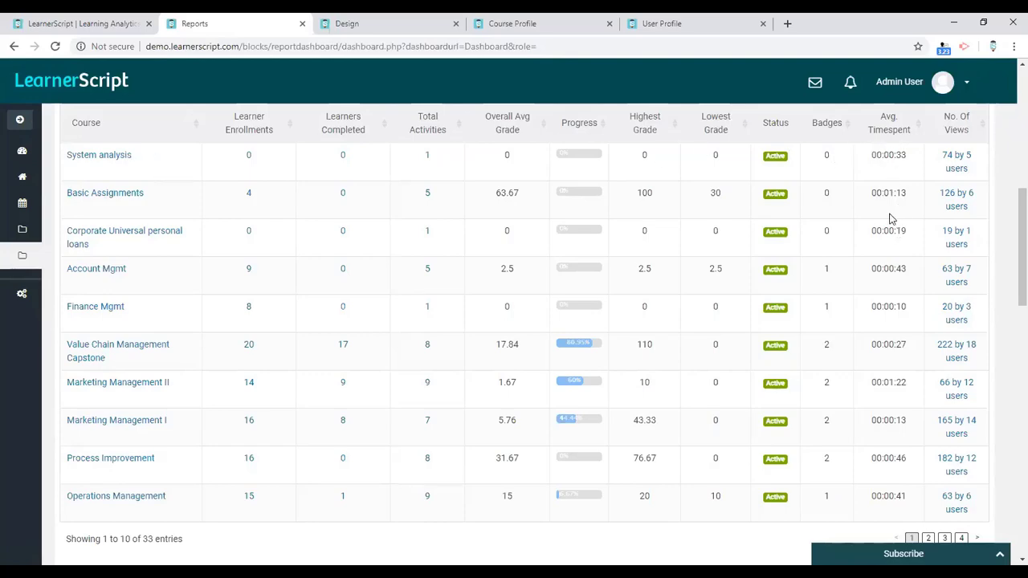
scroll(890, 225, down, 5)
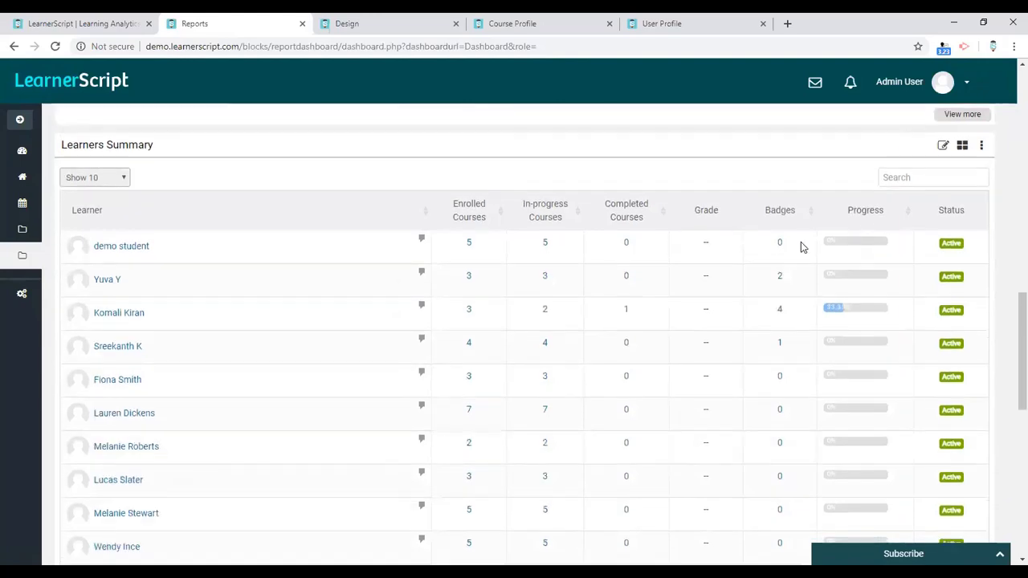
scroll(682, 278, up, 10)
scroll(681, 278, up, 2)
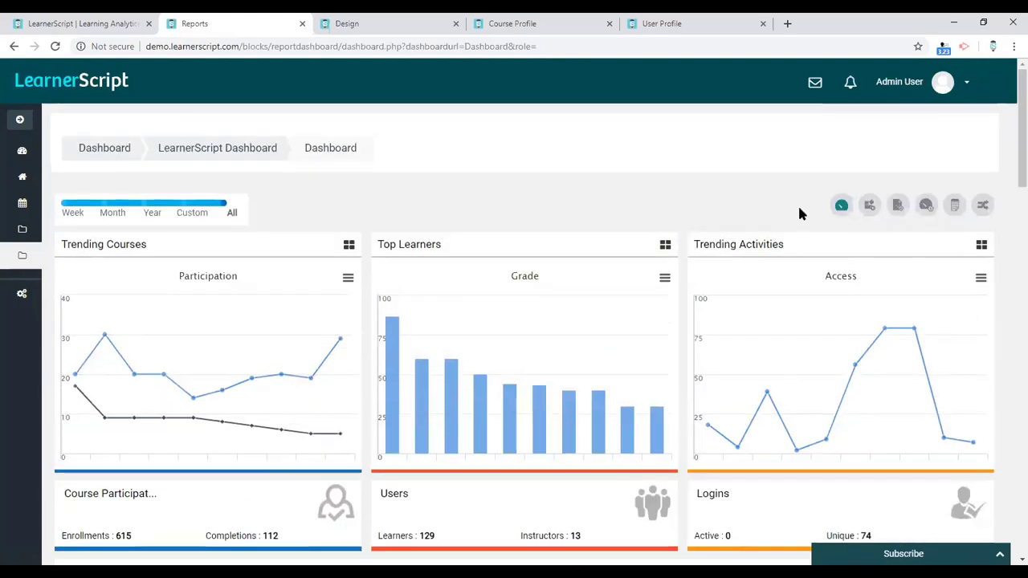
Step: Switch to the Timespent dashboard and examine the average and total times in the Content Page Average TimeSpent table
click(841, 204)
click(774, 316)
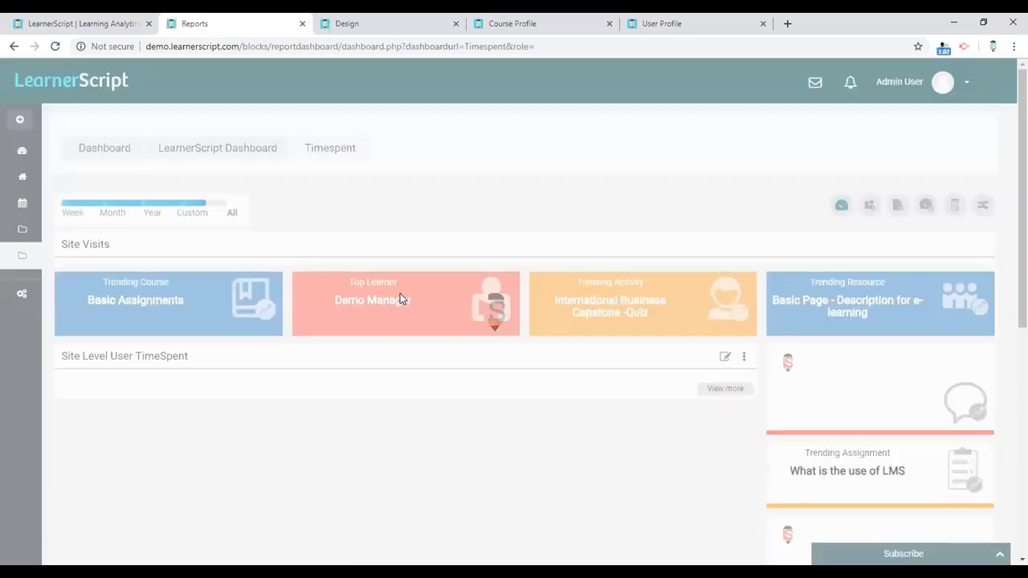
scroll(400, 298, down, 15)
scroll(301, 338, down, 5)
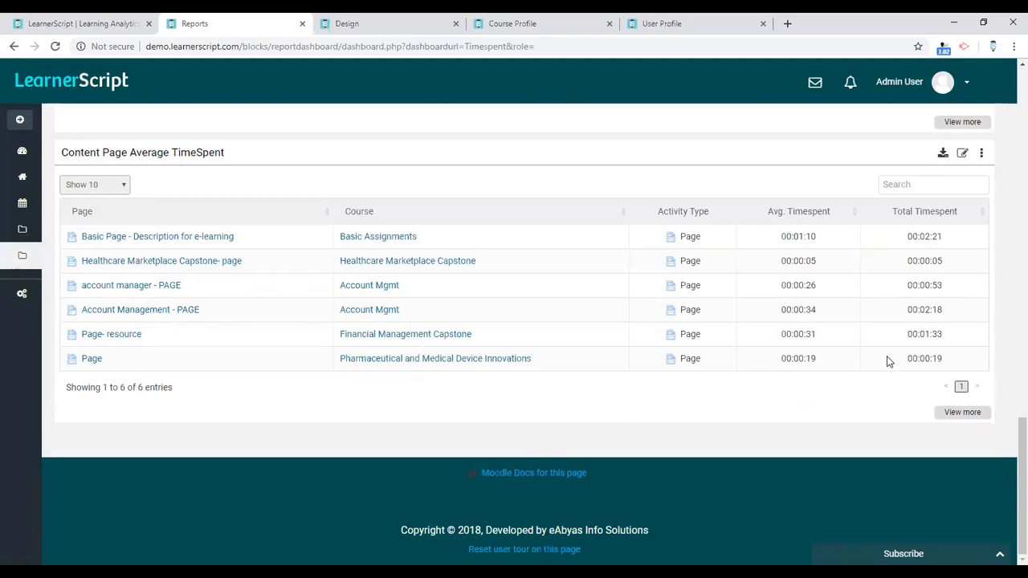
scroll(830, 285, up, 2)
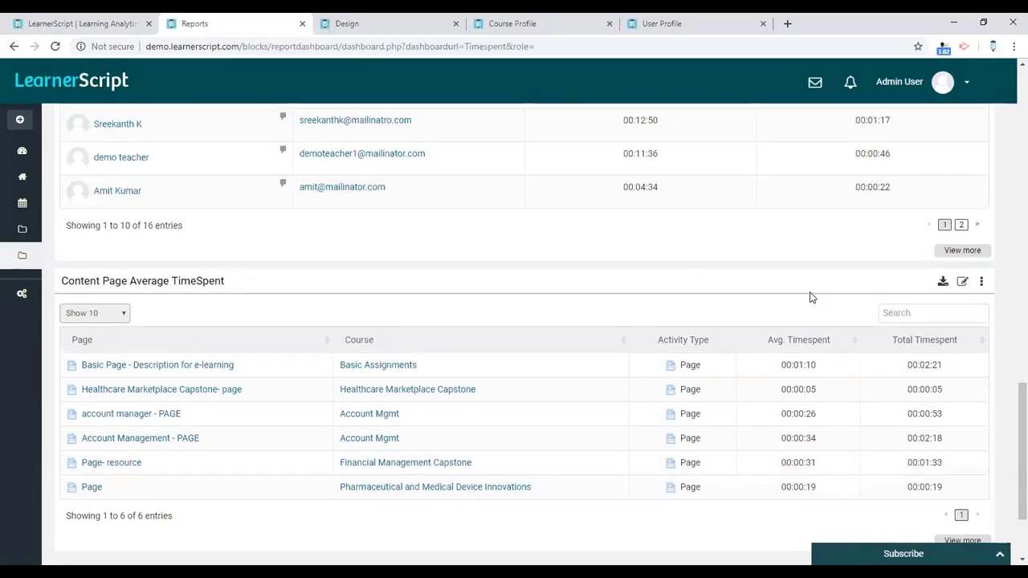
drag(903, 366, 949, 365)
click(698, 286)
scroll(698, 287, up, 7)
scroll(698, 286, up, 10)
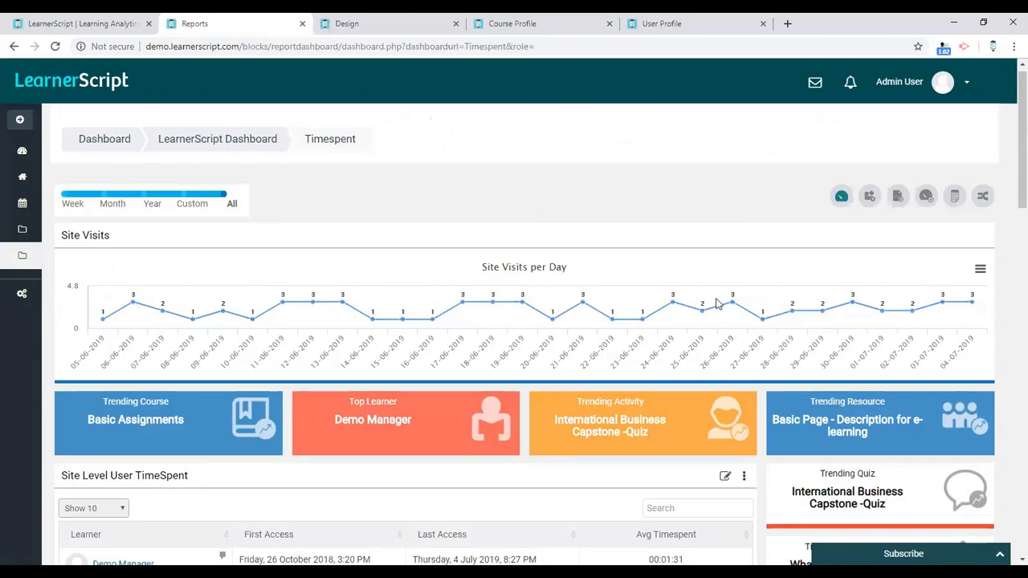
Step: Switch back to the dashboard named Dashboard and review the available dashboards, trending charts and summary reports
click(841, 197)
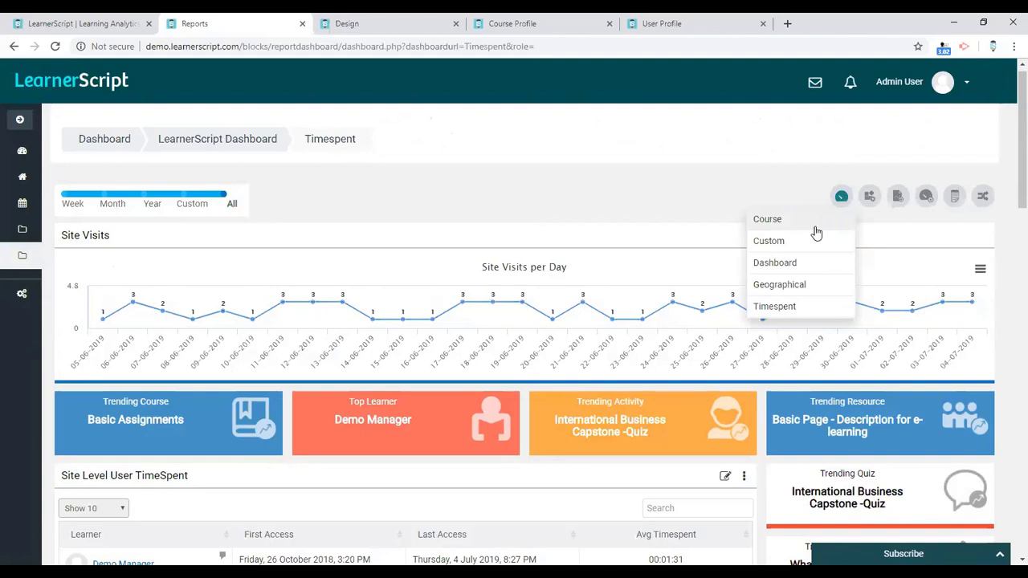
click(775, 264)
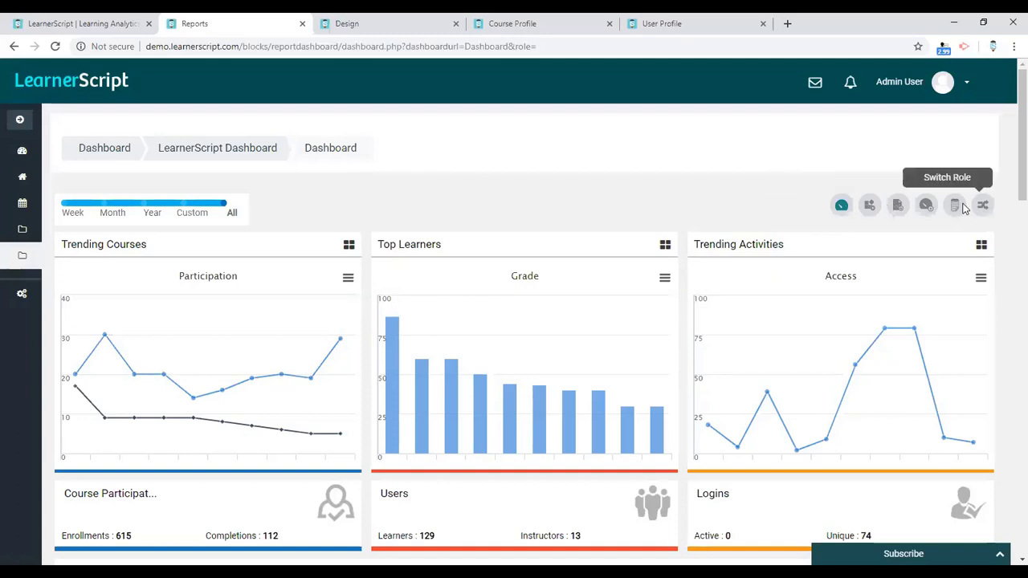
click(841, 210)
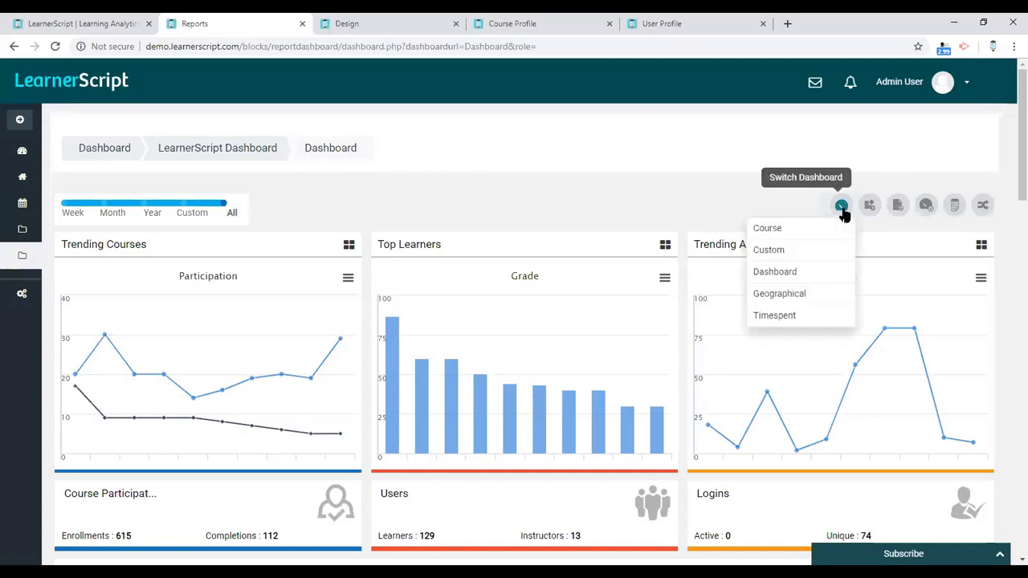
click(750, 206)
scroll(789, 209, down, 6)
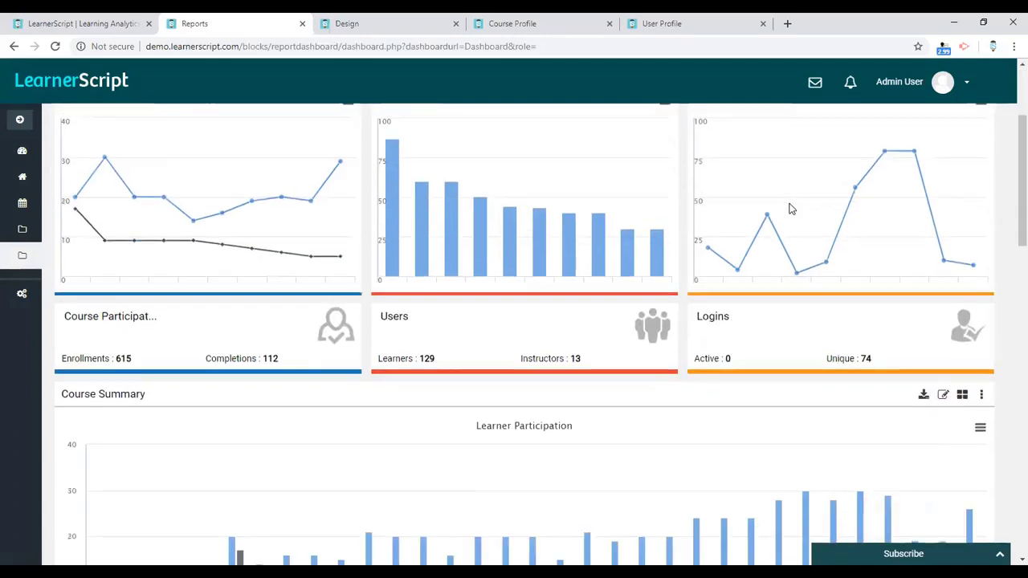
scroll(789, 209, down, 12)
scroll(790, 209, up, 13)
scroll(790, 209, up, 8)
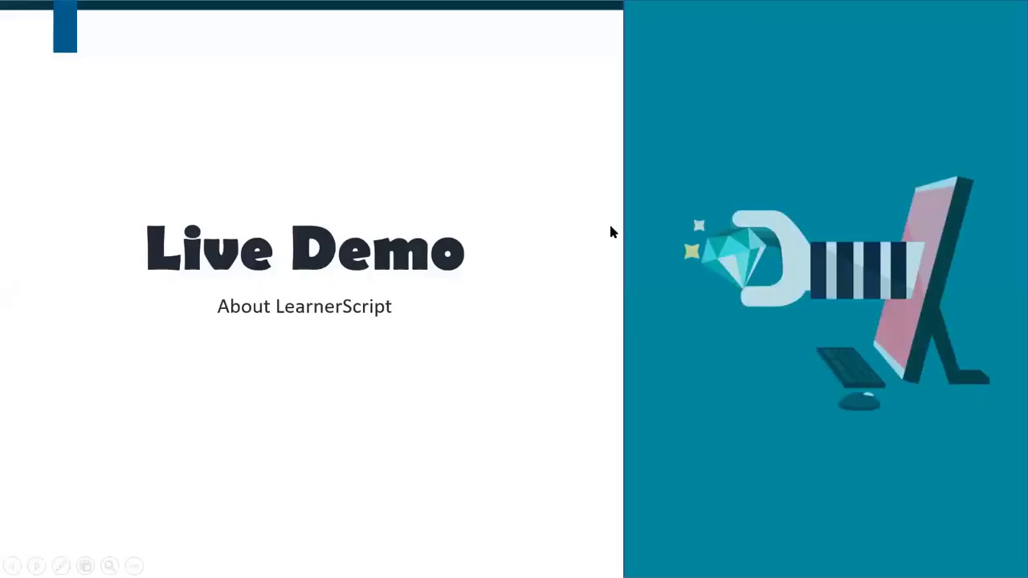
click(611, 231)
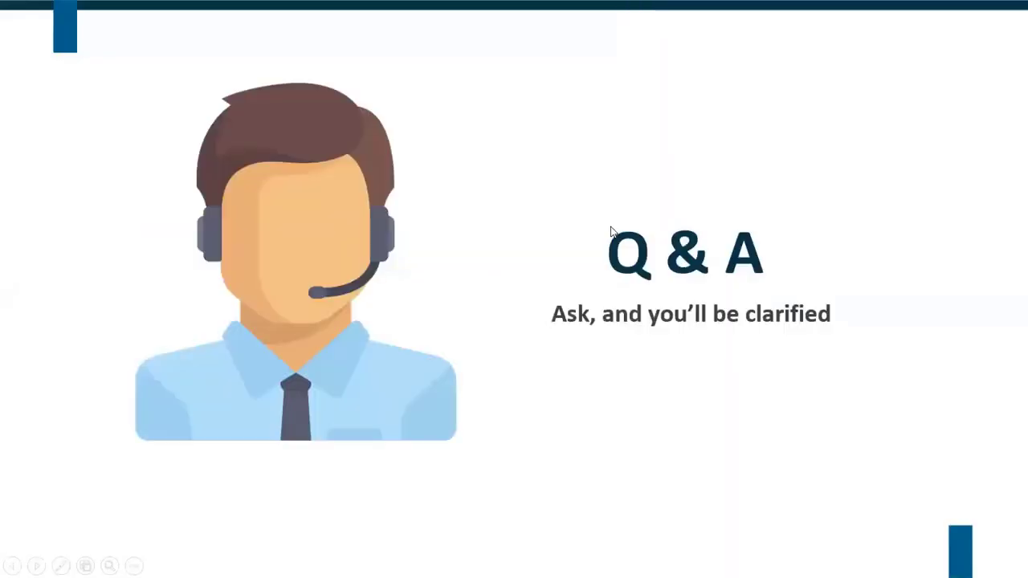